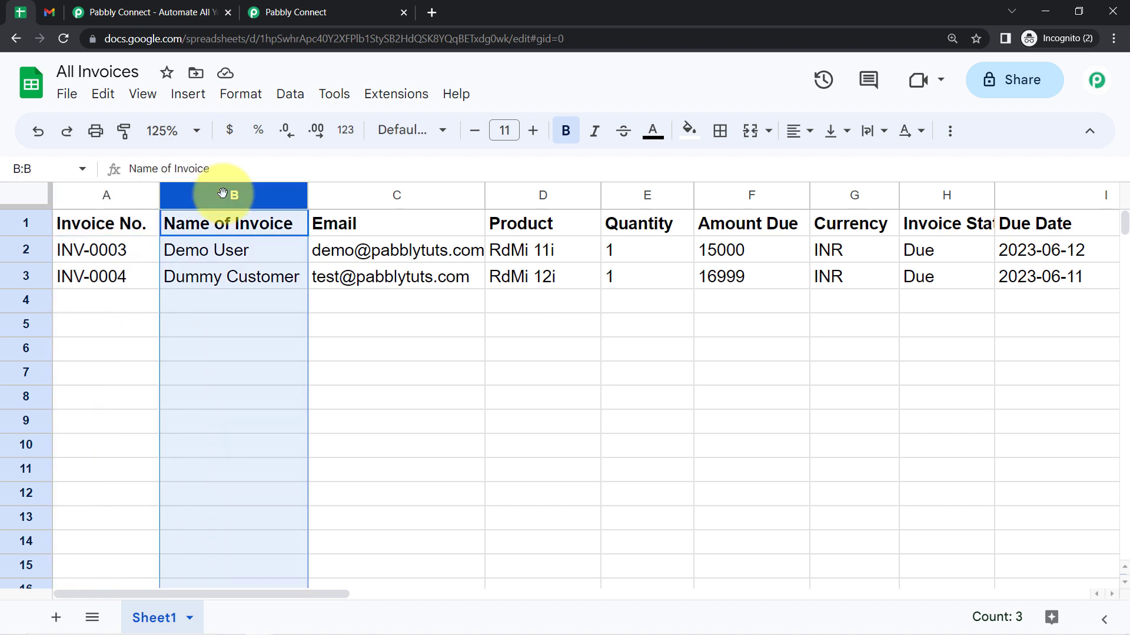
# - Examine the Amount Due and Due Date columns of the All Invoices sheet, and check the Gmail inbox
pyautogui.click(762, 197)
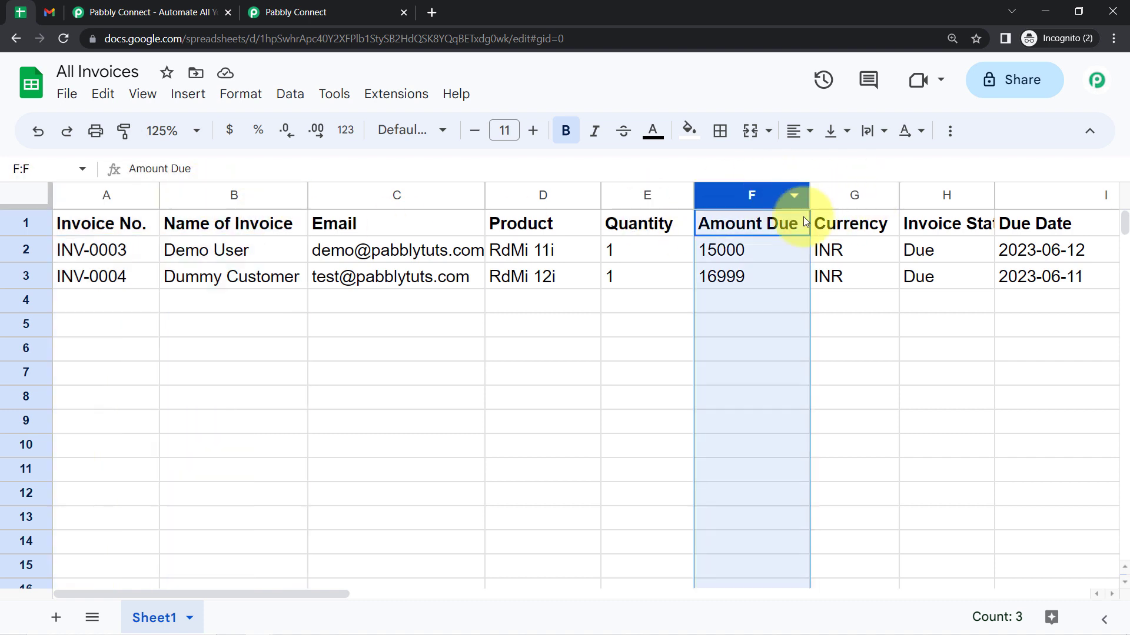
pyautogui.click(1047, 195)
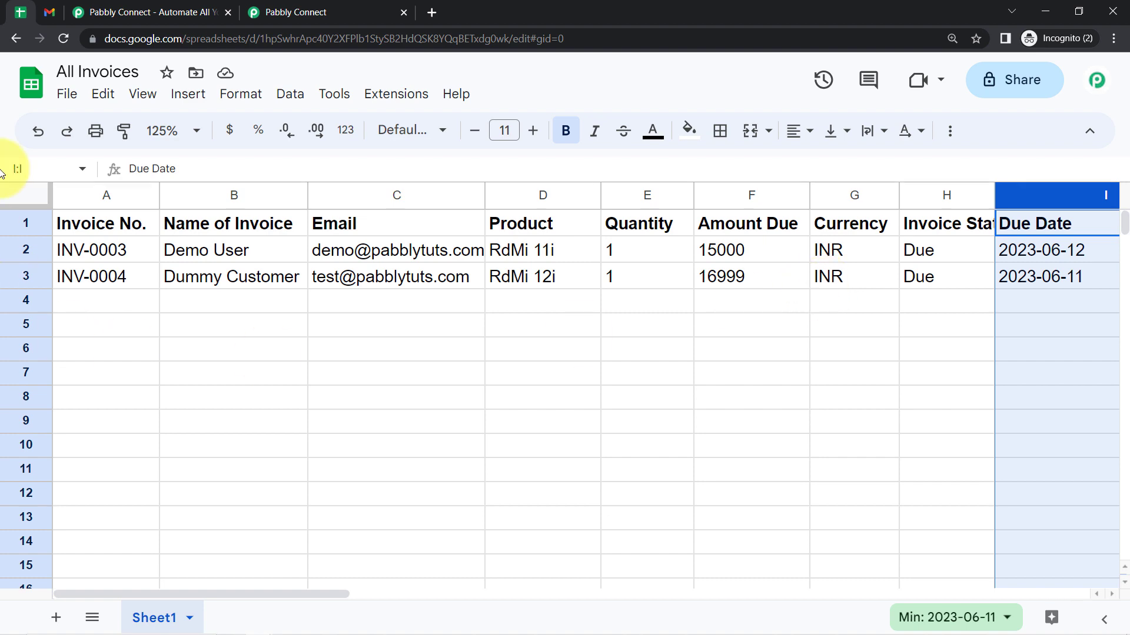
pyautogui.click(47, 11)
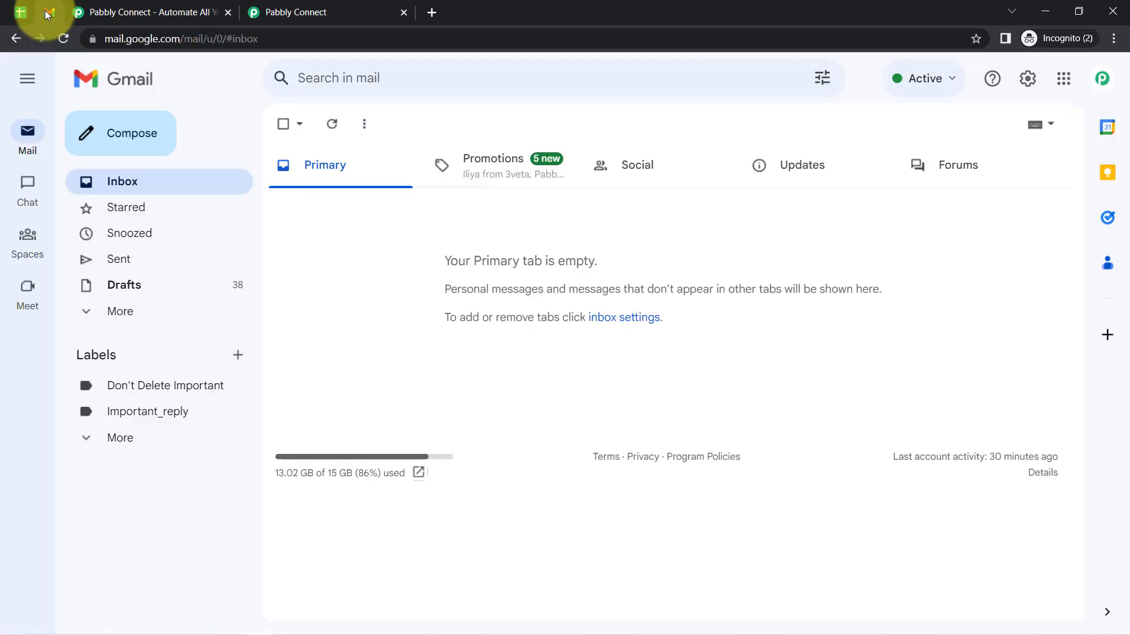
pyautogui.click(20, 12)
pyautogui.click(47, 13)
# - Switch to the Pabbly Connect website and look over its landing page and the account dashboard
pyautogui.click(151, 7)
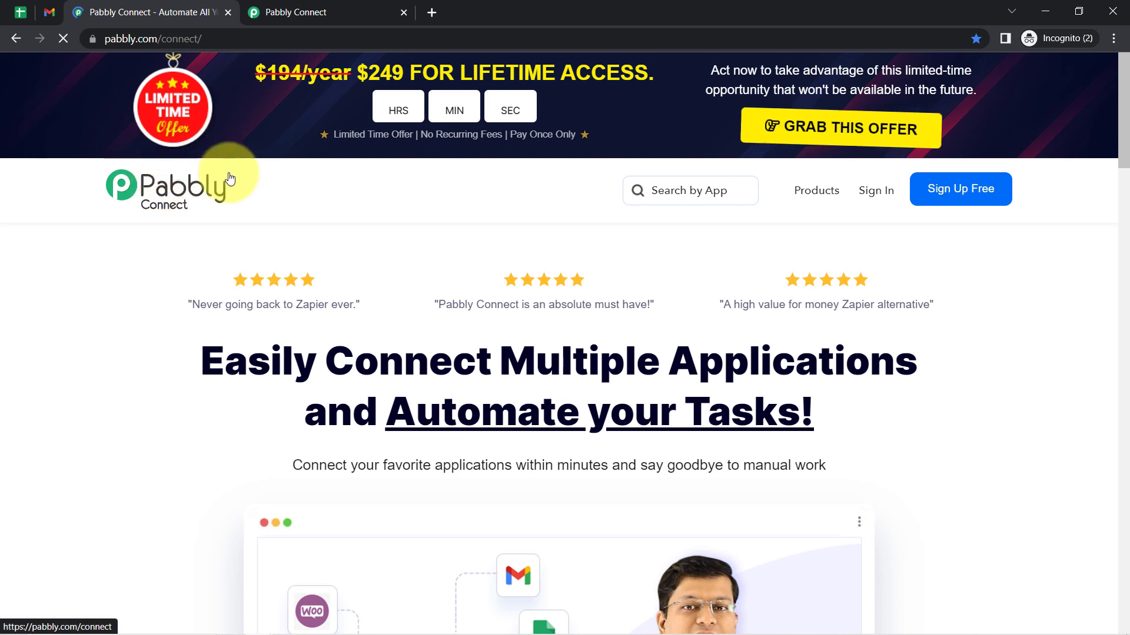
pyautogui.moveTo(258, 362); pyautogui.dragTo(442, 365)
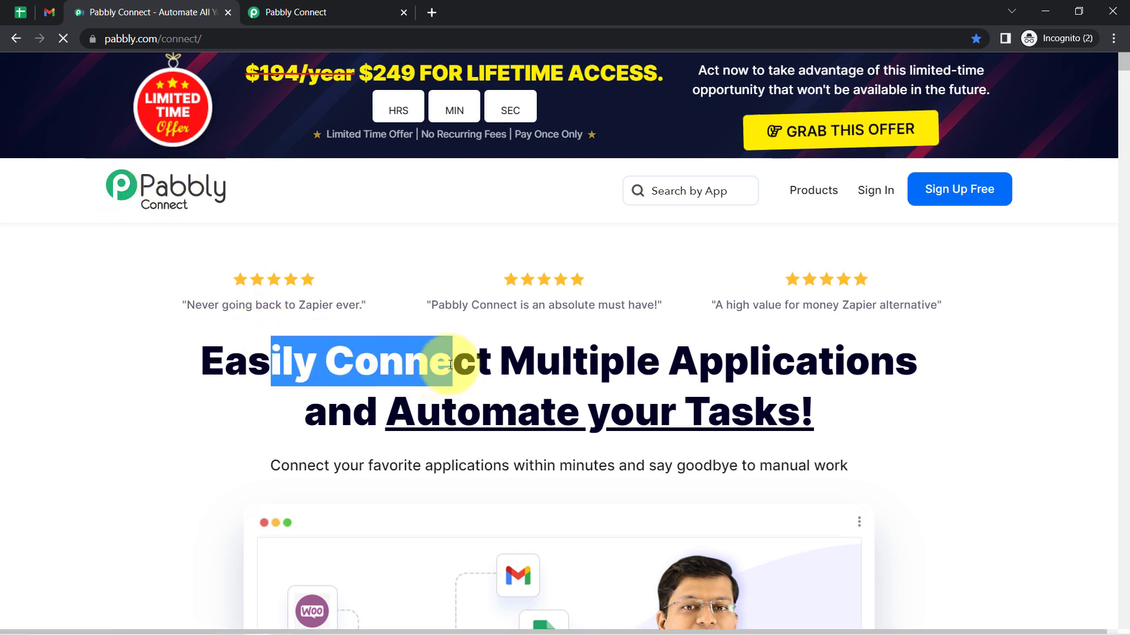
pyautogui.click(313, 10)
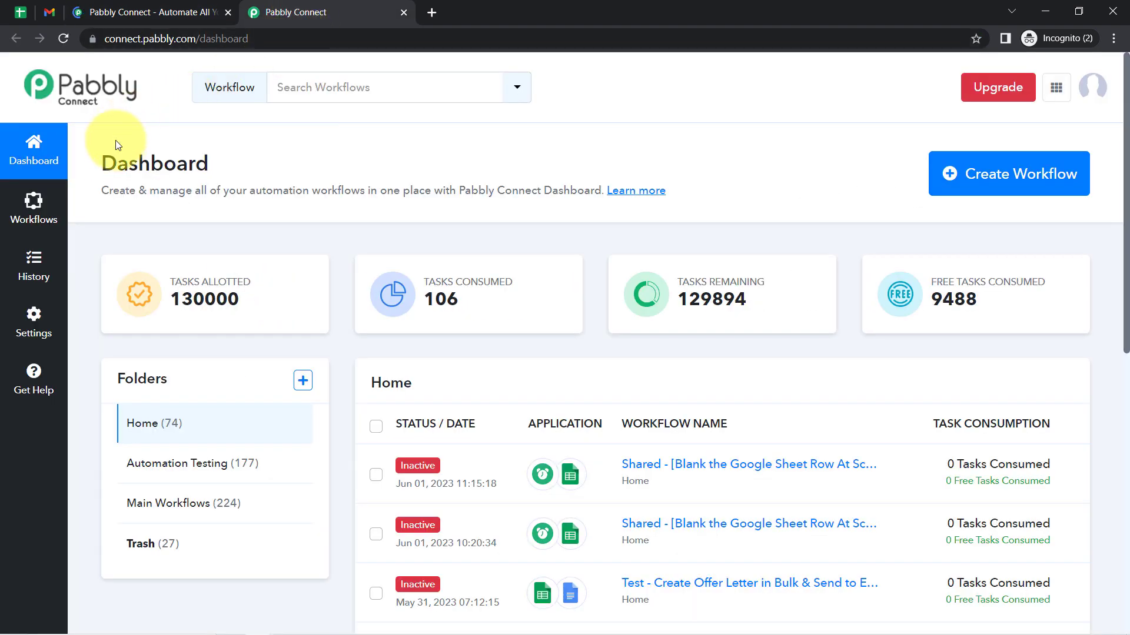
pyautogui.moveTo(98, 164); pyautogui.dragTo(471, 190)
pyautogui.click(171, 12)
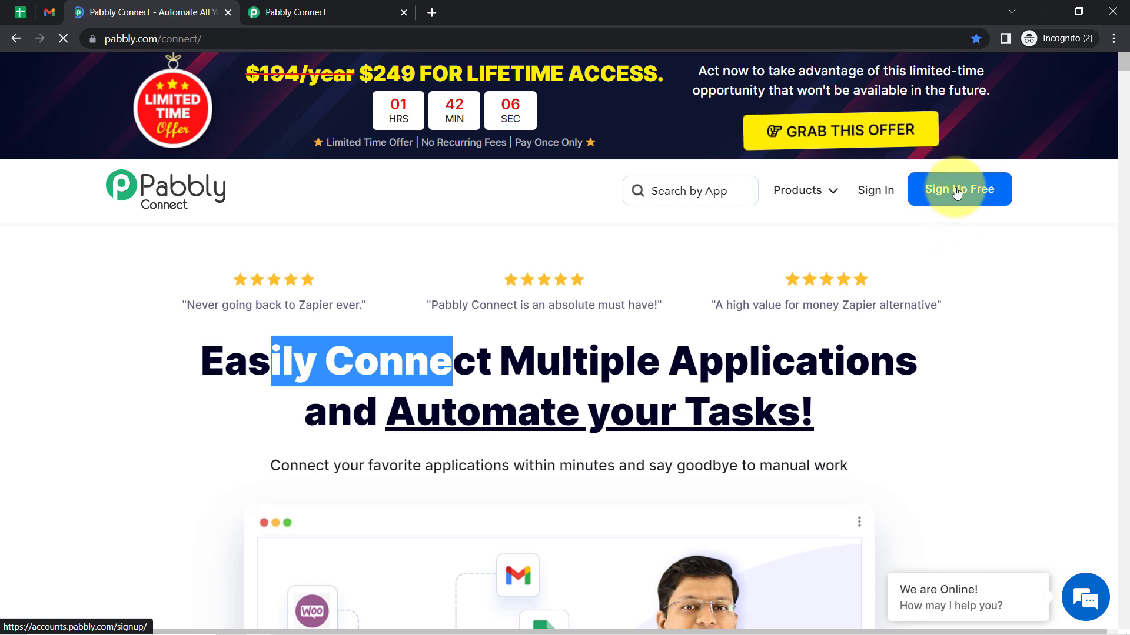
pyautogui.click(298, 7)
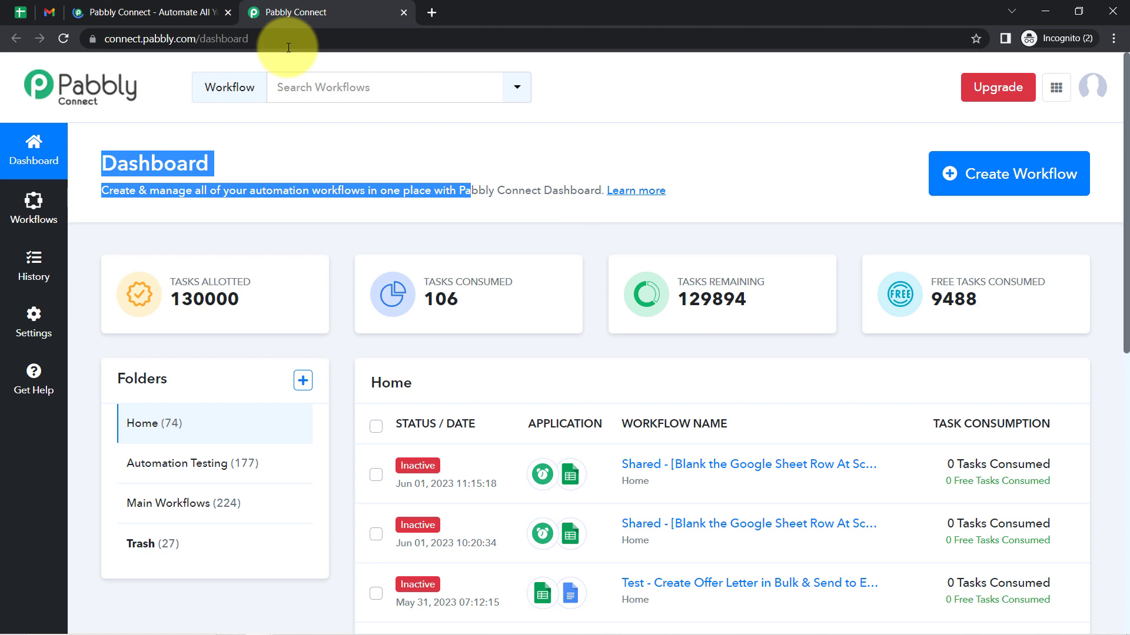
pyautogui.click(213, 147)
pyautogui.doubleClick(155, 157)
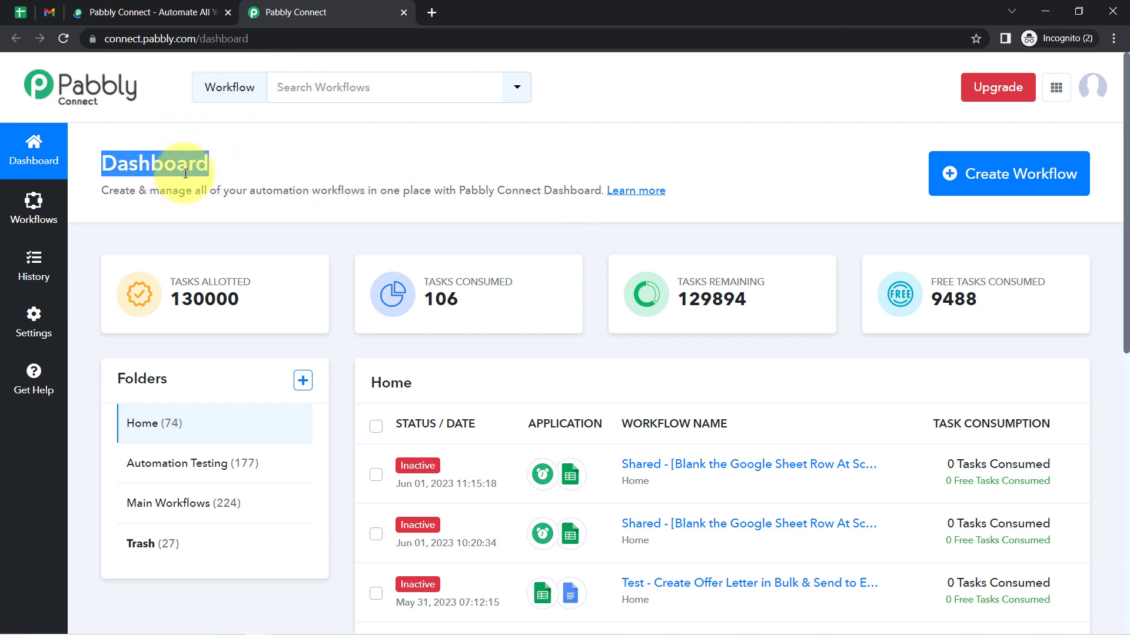
# - Create a new workflow named "Send Email Reminders Before Invoice Due Date"
pyautogui.click(963, 183)
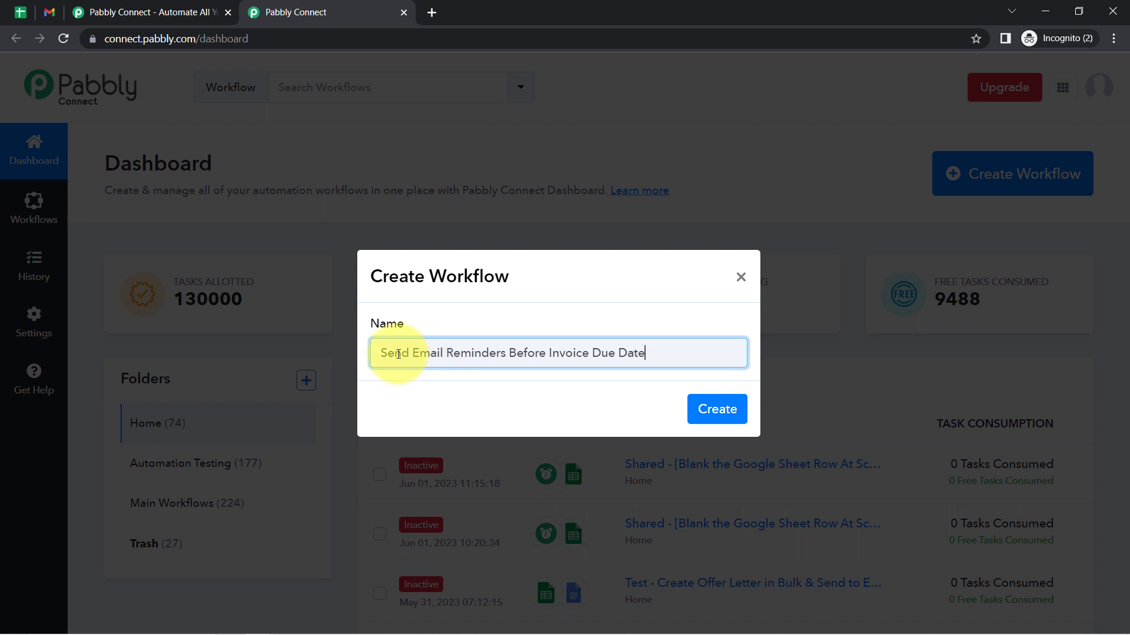
pyautogui.moveTo(469, 352); pyautogui.dragTo(633, 353)
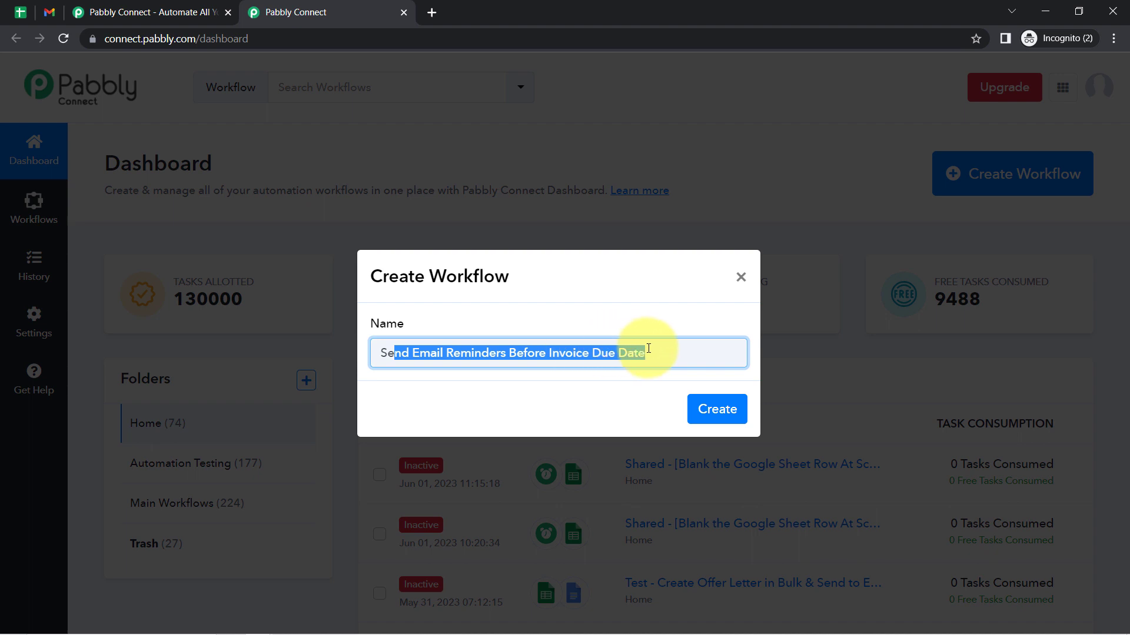
pyautogui.click(1113, 38)
pyautogui.click(1114, 45)
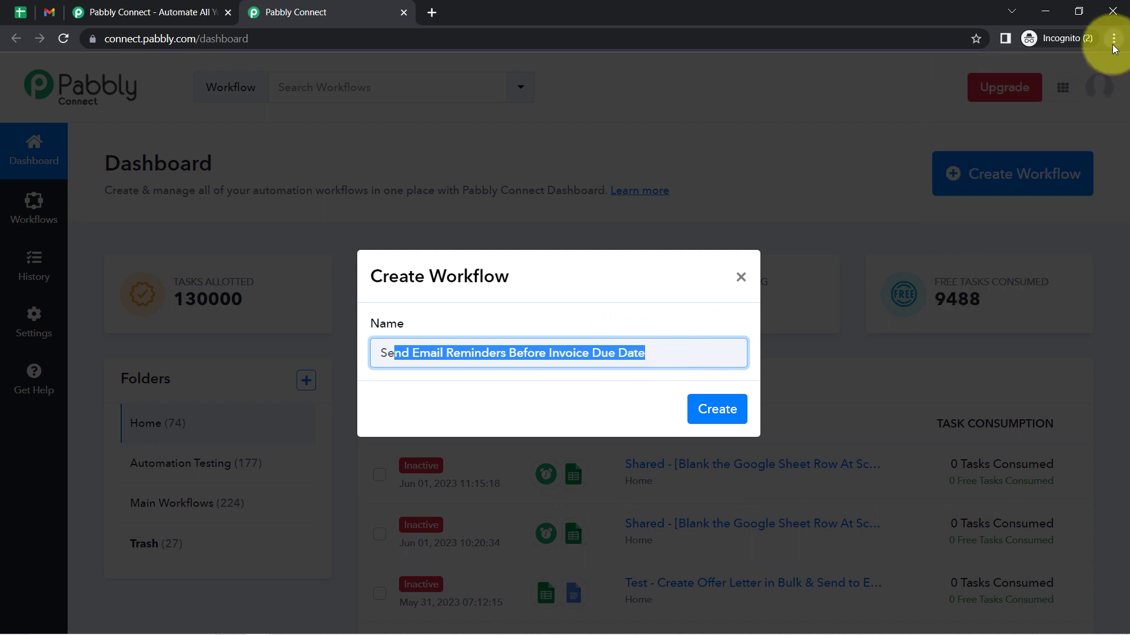
pyautogui.click(716, 409)
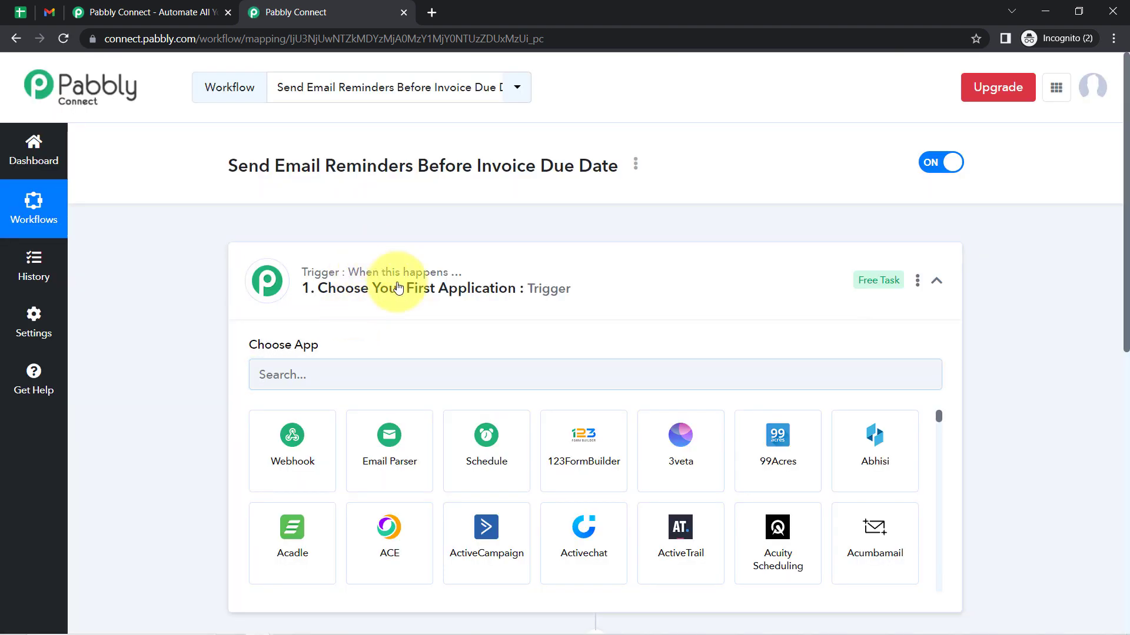
pyautogui.click(398, 288)
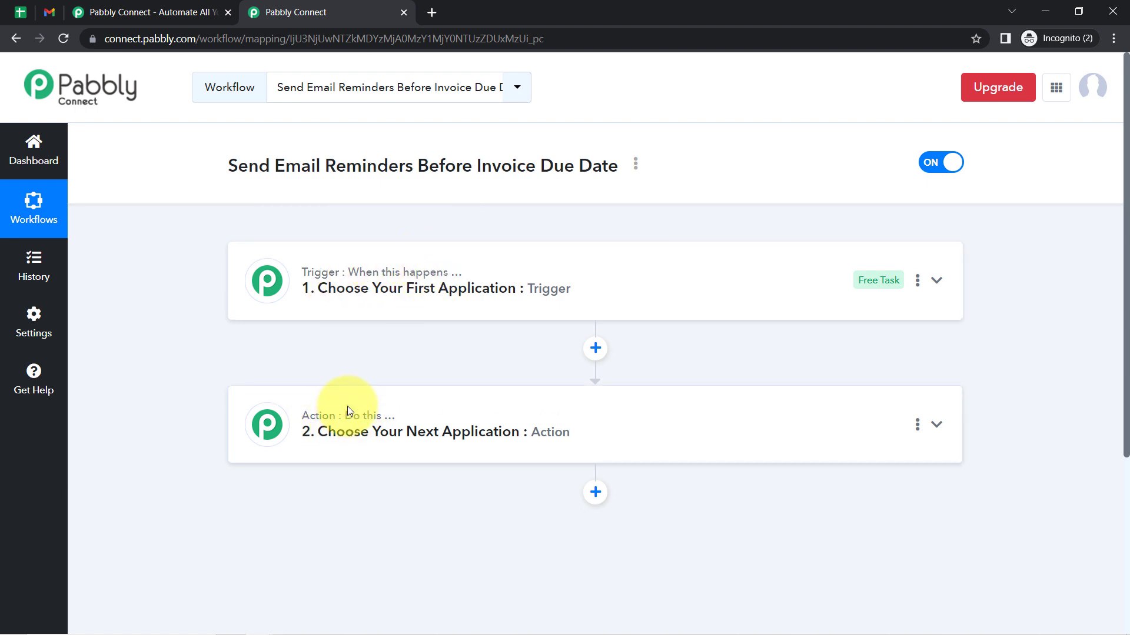
pyautogui.moveTo(429, 279)
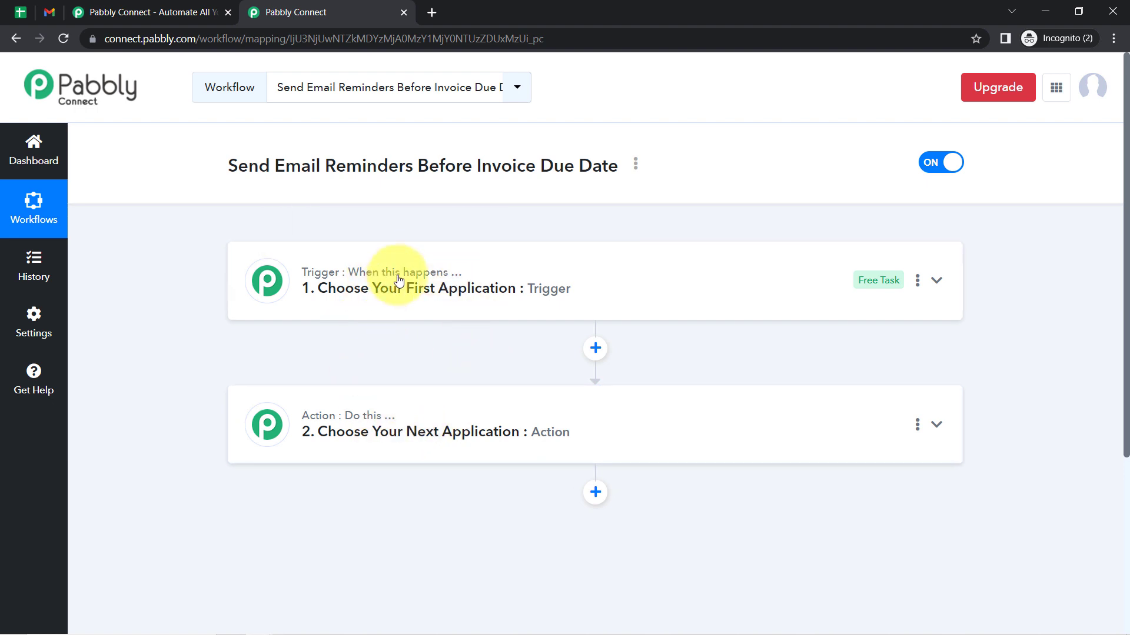
pyautogui.moveTo(617, 166); pyautogui.dragTo(536, 166)
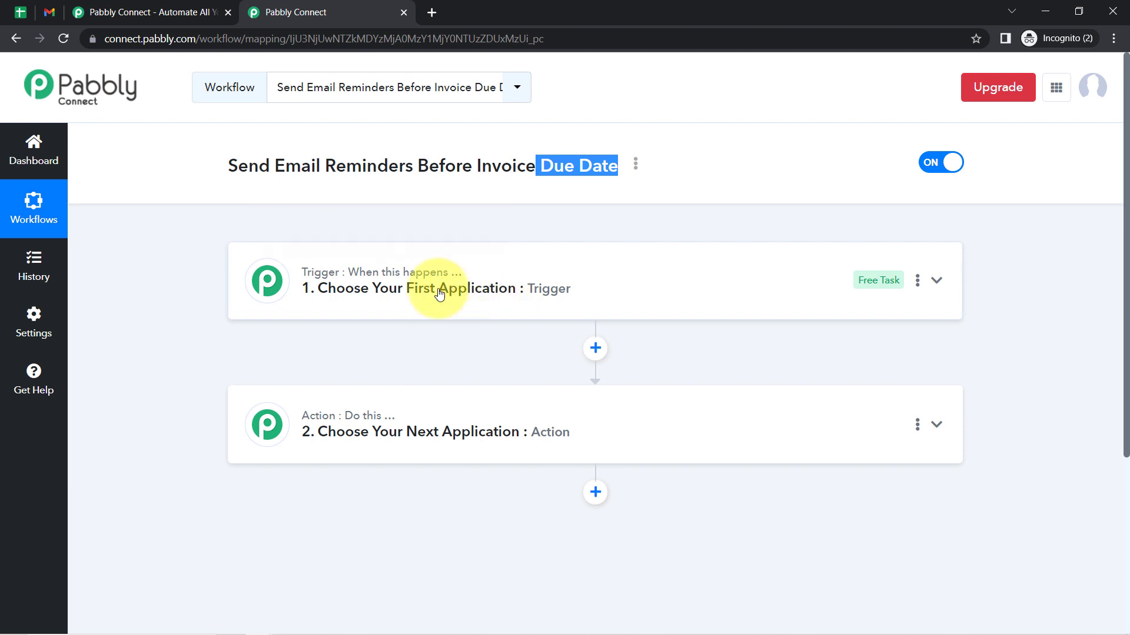
pyautogui.click(478, 171)
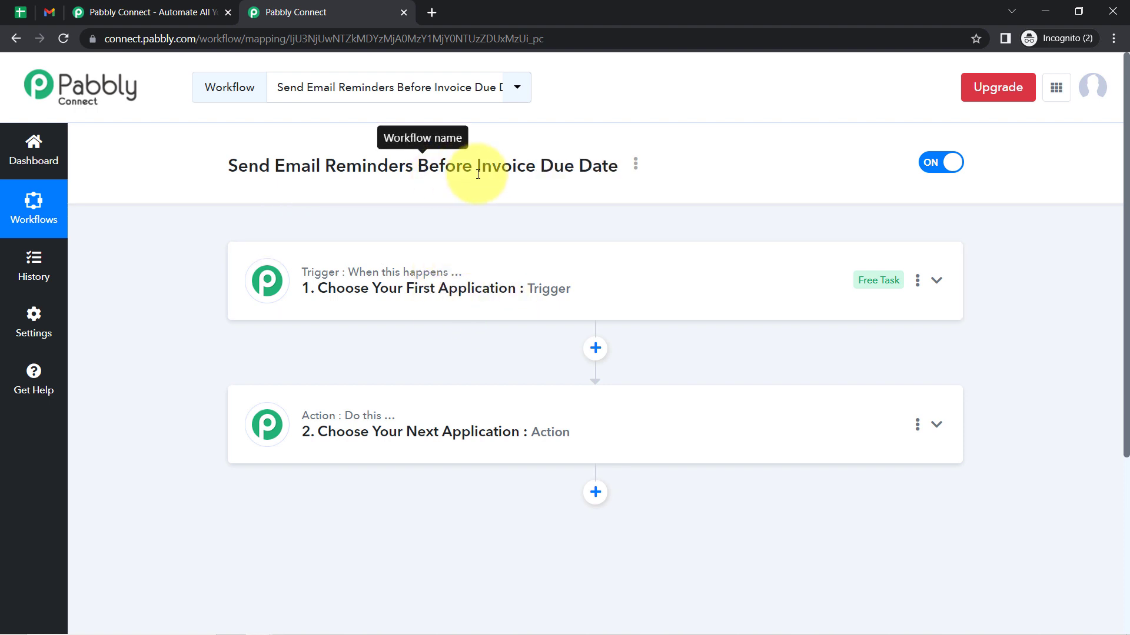
pyautogui.moveTo(477, 169); pyautogui.dragTo(589, 160)
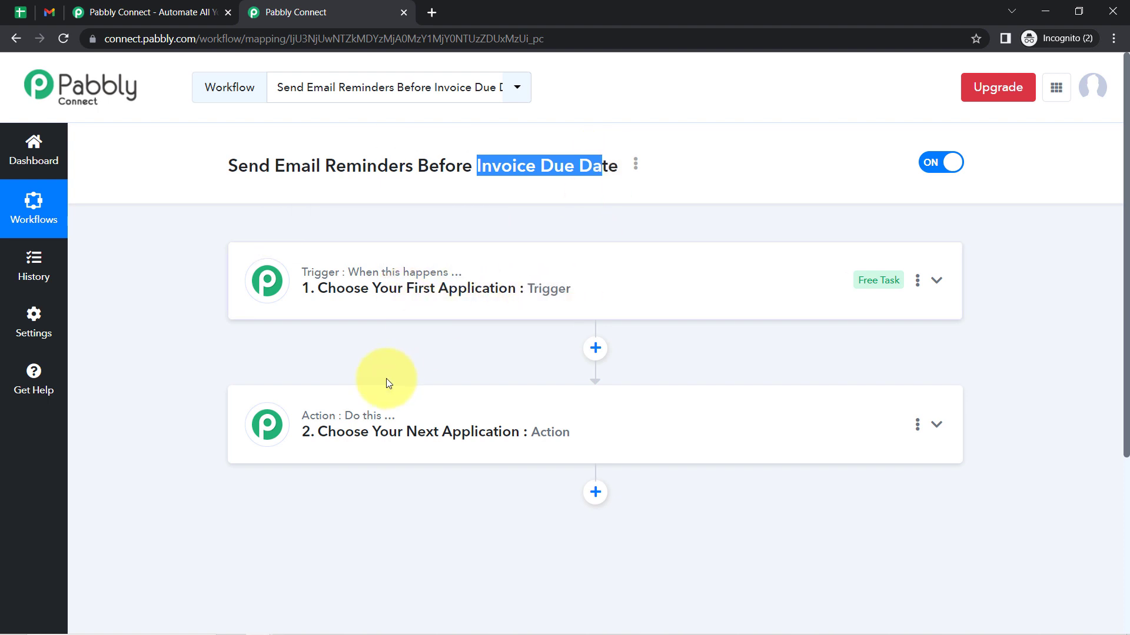
# - Search the action step's app list for "gma"
pyautogui.click(355, 431)
pyautogui.click(296, 514)
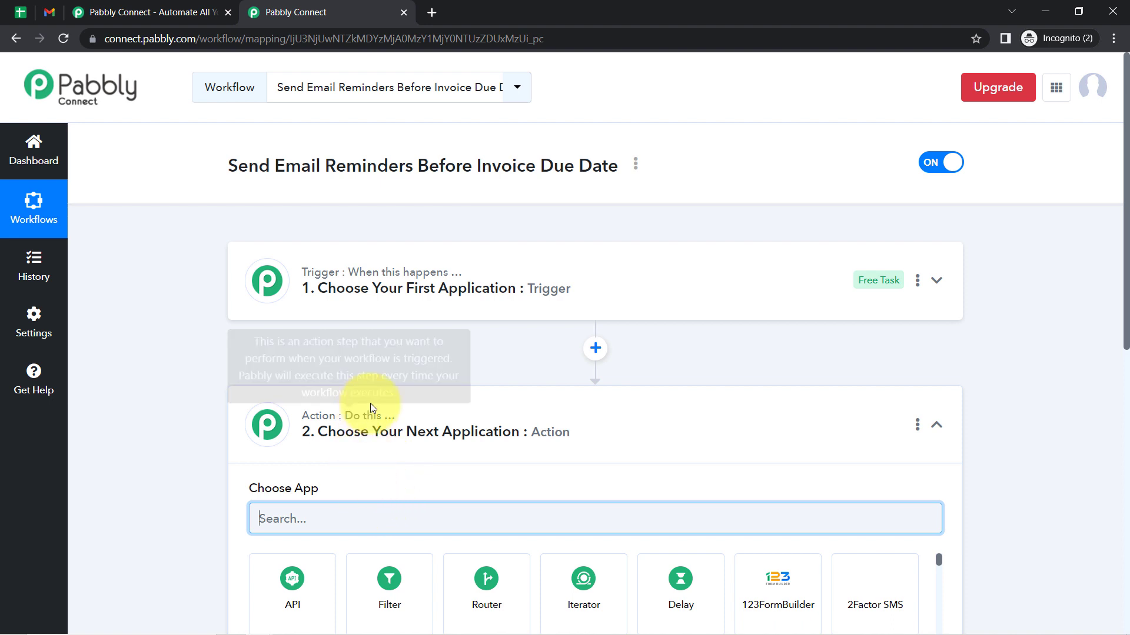
pyautogui.write('gma')
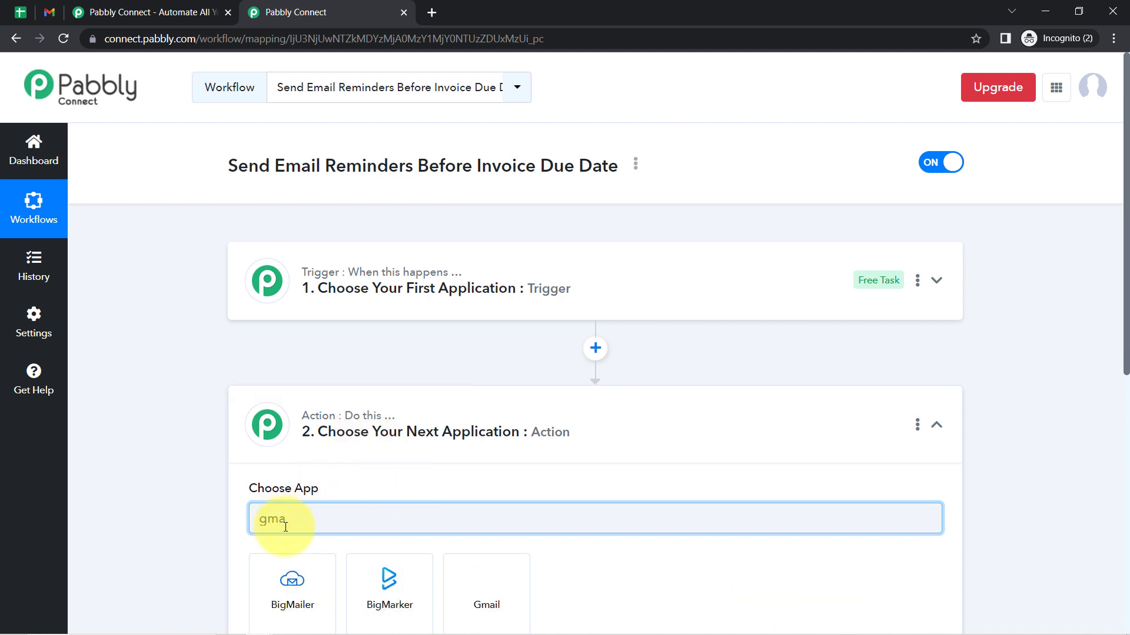
pyautogui.scroll(-1, 330, 500)
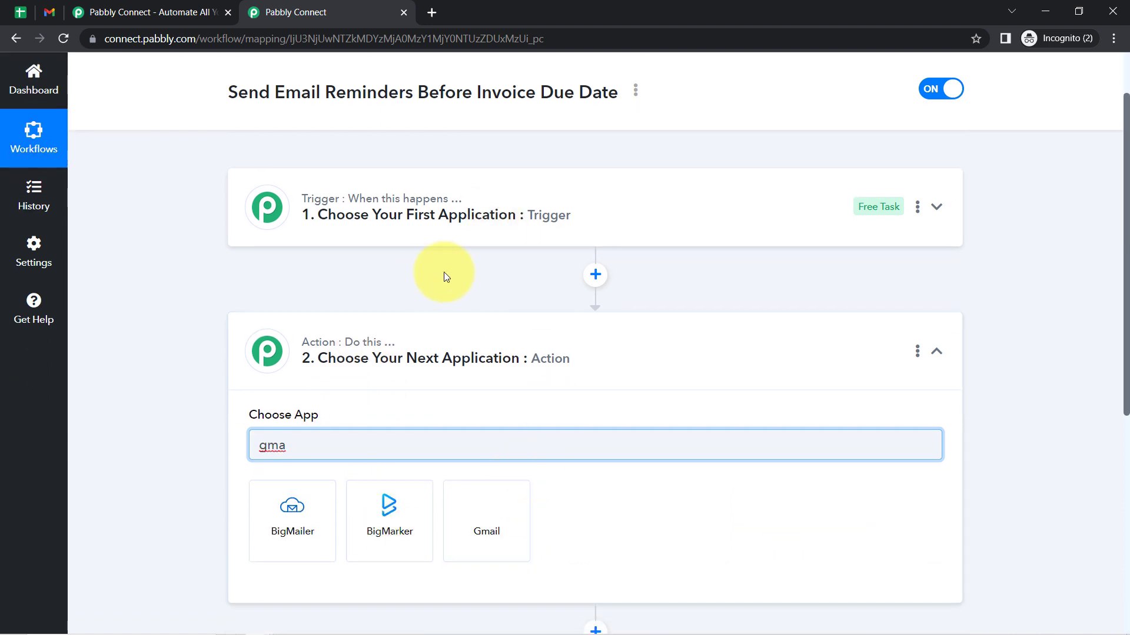
# - Choose Schedule by Pabbly as the workflow's trigger application and collapse the action step
pyautogui.click(385, 225)
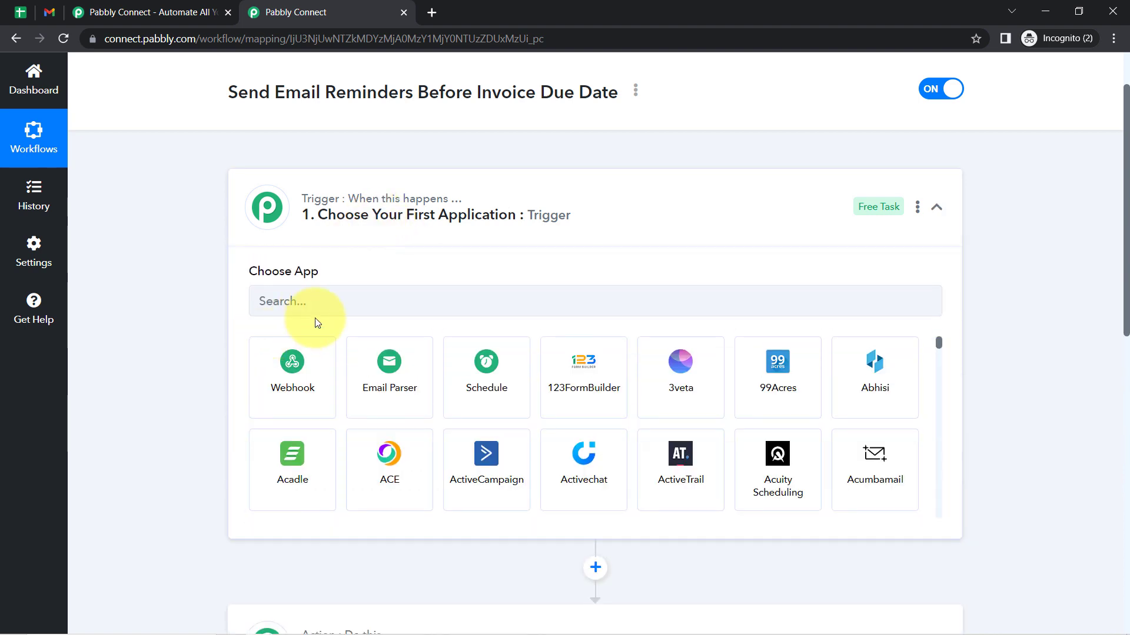
pyautogui.click(307, 297)
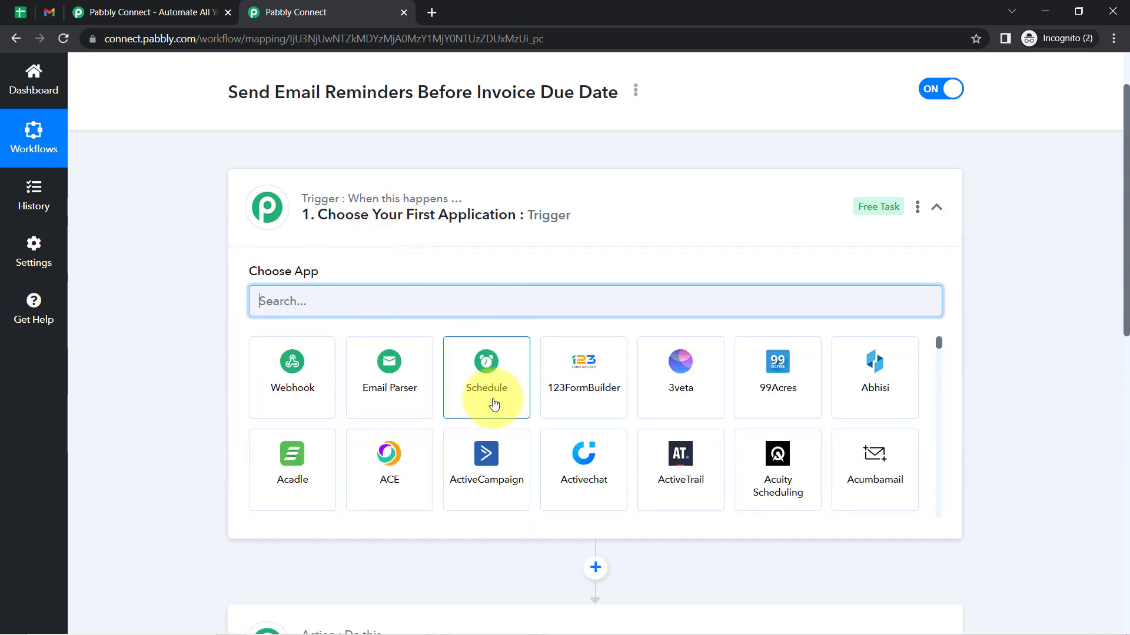
pyautogui.click(476, 368)
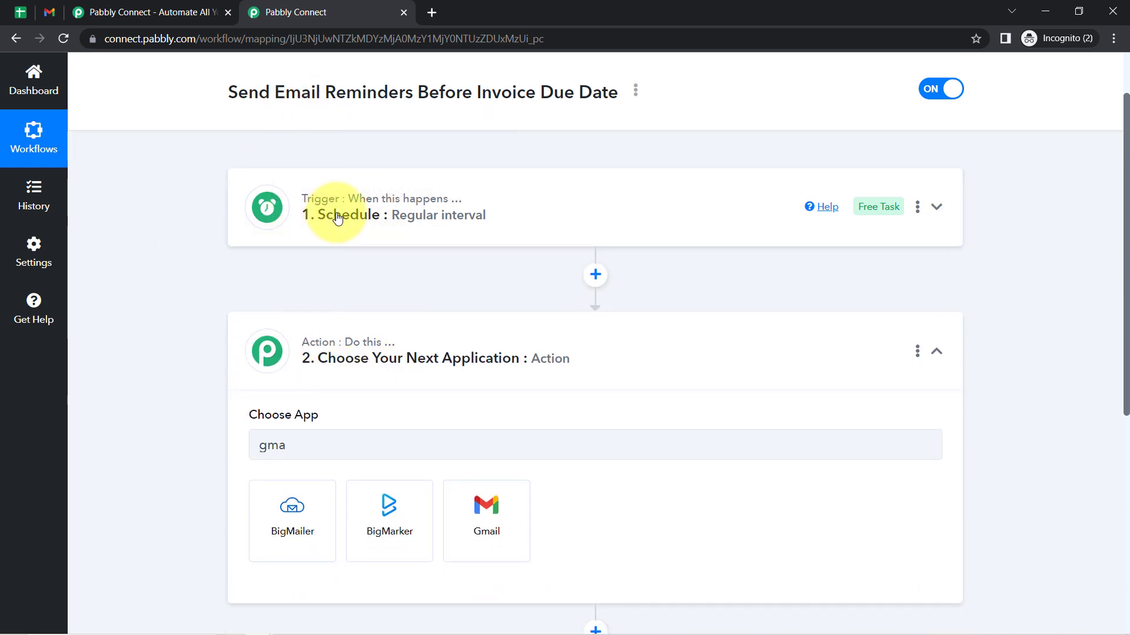
pyautogui.click(295, 339)
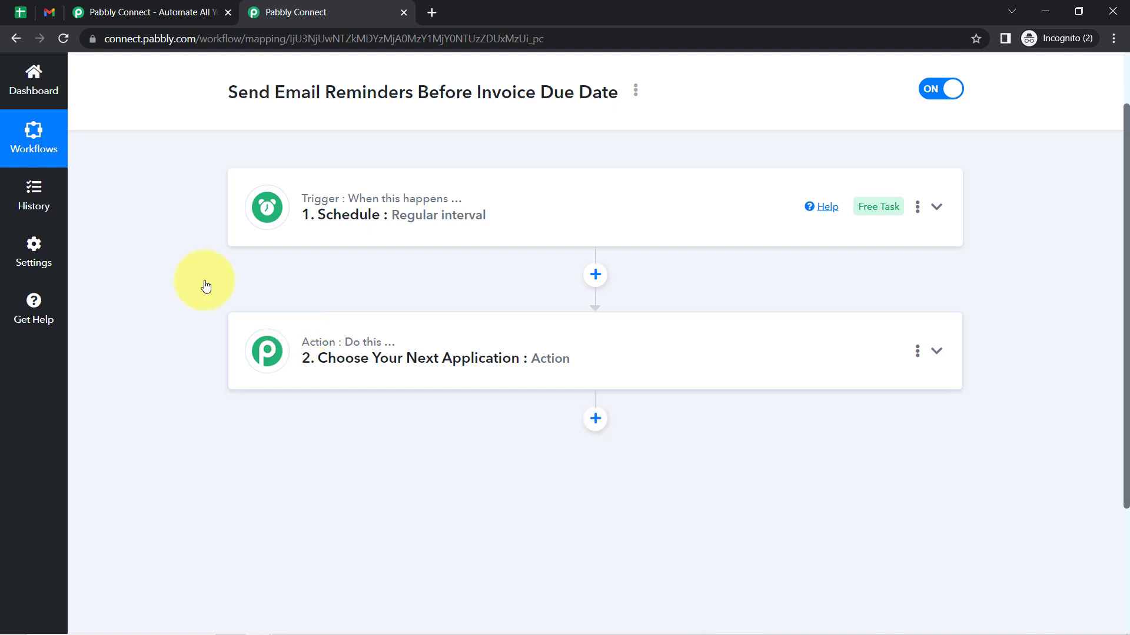
# - Check the invoice rows in the All Invoices sheet and return to the Schedule trigger in Pabbly Connect
pyautogui.click(14, 22)
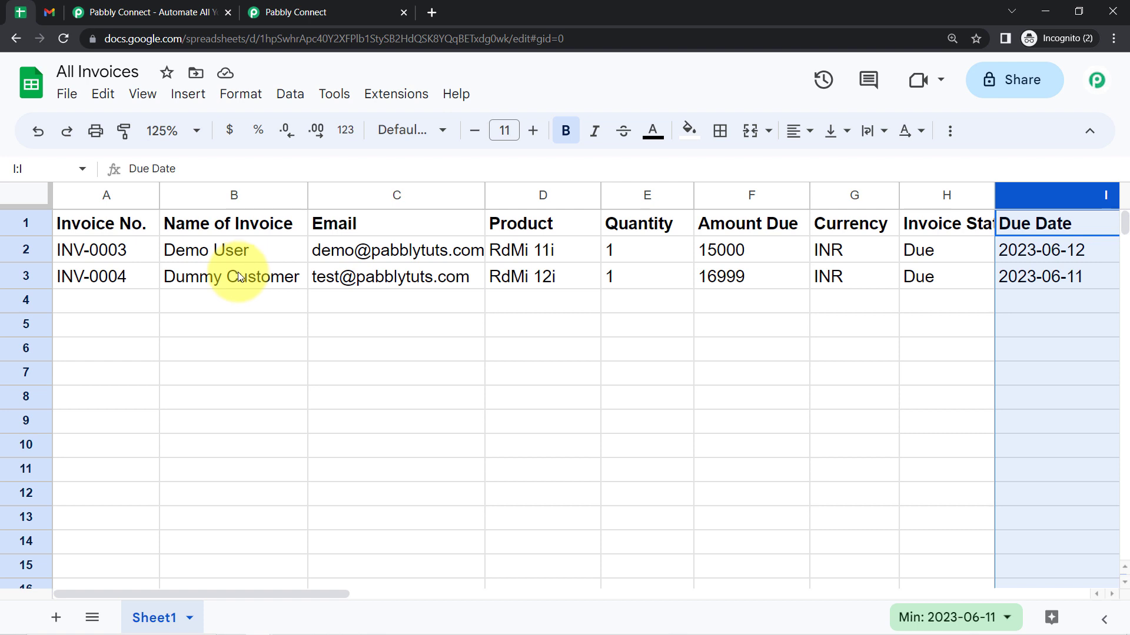
pyautogui.click(645, 377)
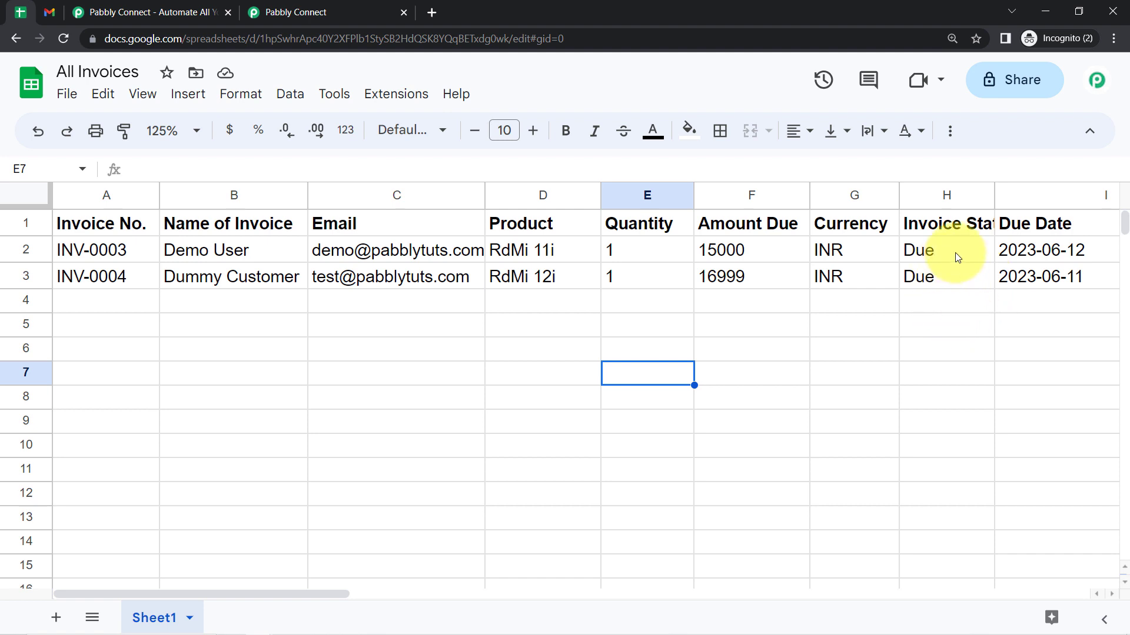
pyautogui.click(288, 5)
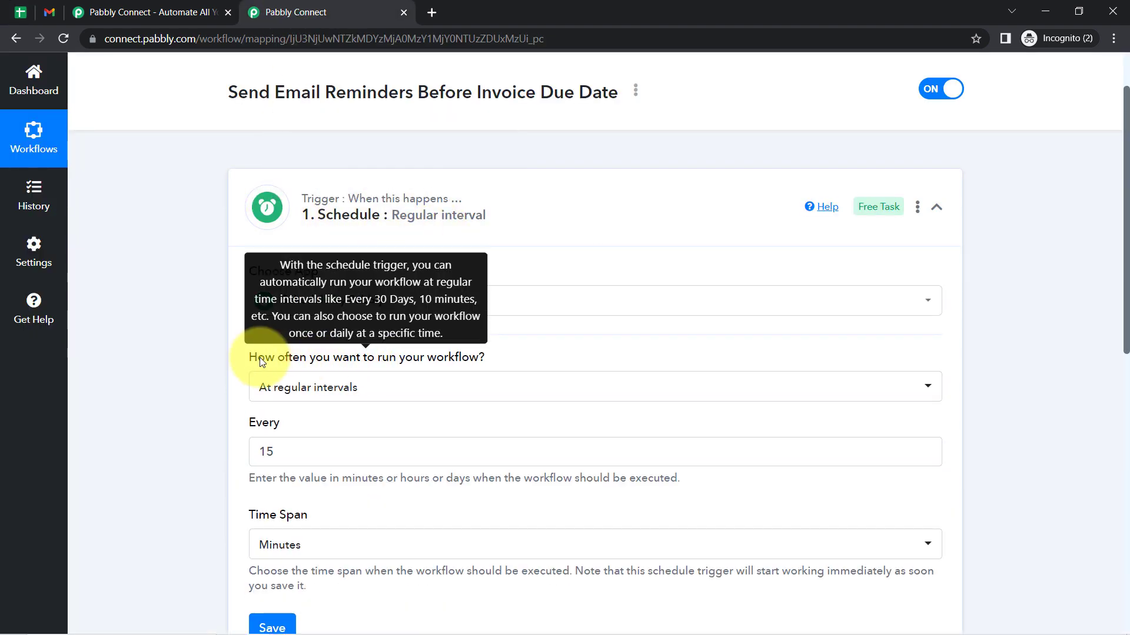
# - Set the Schedule trigger to run the workflow every day
pyautogui.moveTo(266, 363); pyautogui.dragTo(378, 354)
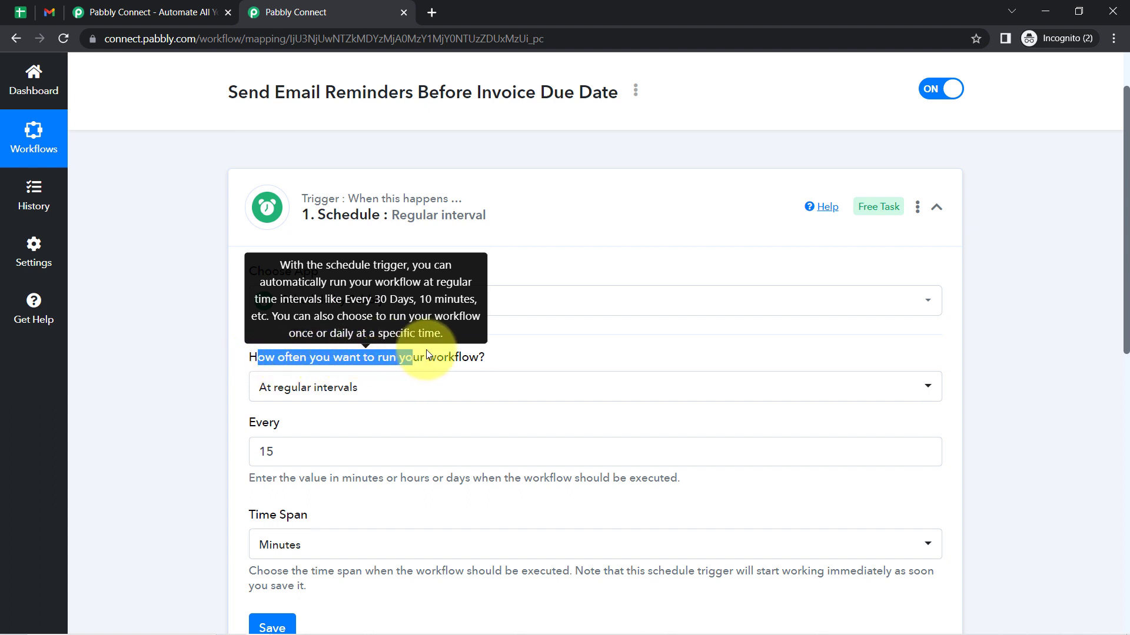
pyautogui.click(318, 394)
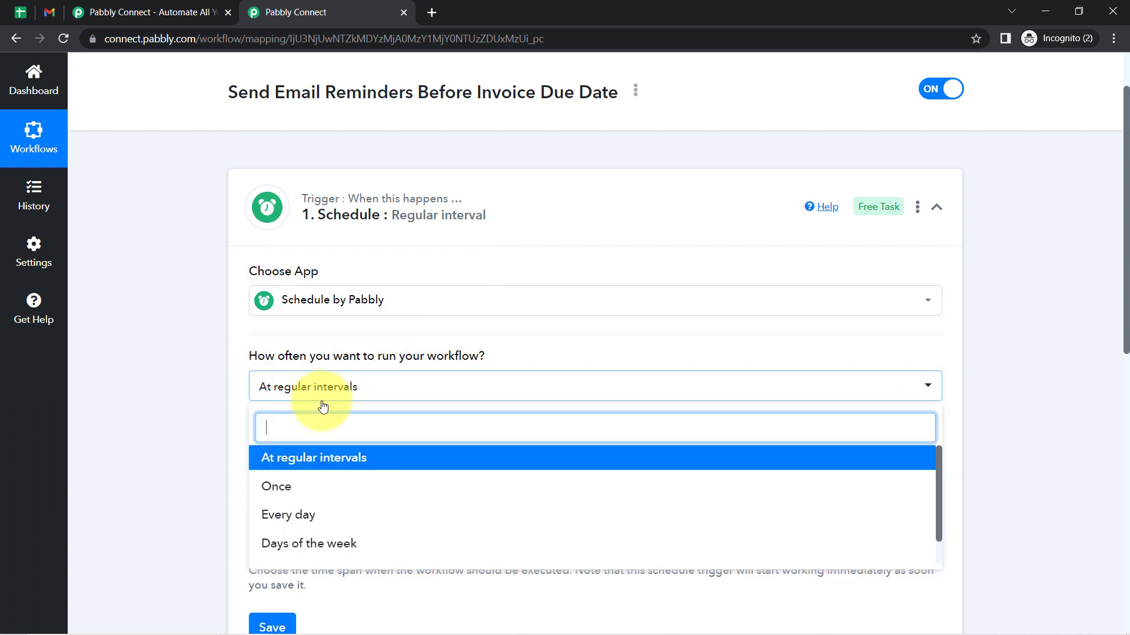
pyautogui.click(297, 517)
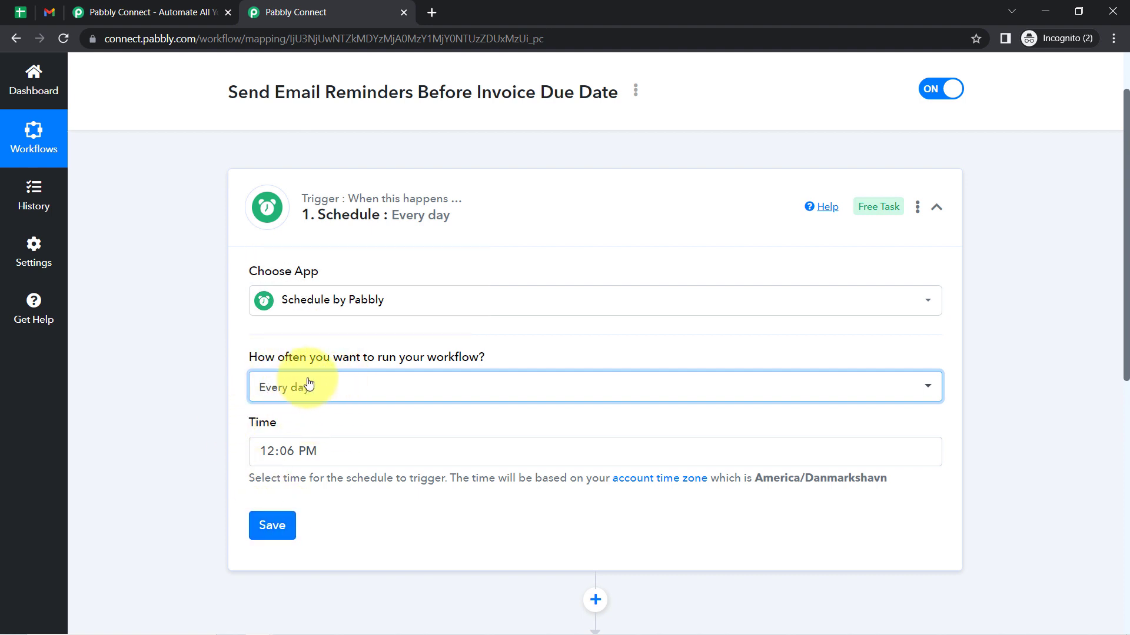
# - Set the daily trigger time to 08:00 AM
pyautogui.click(273, 463)
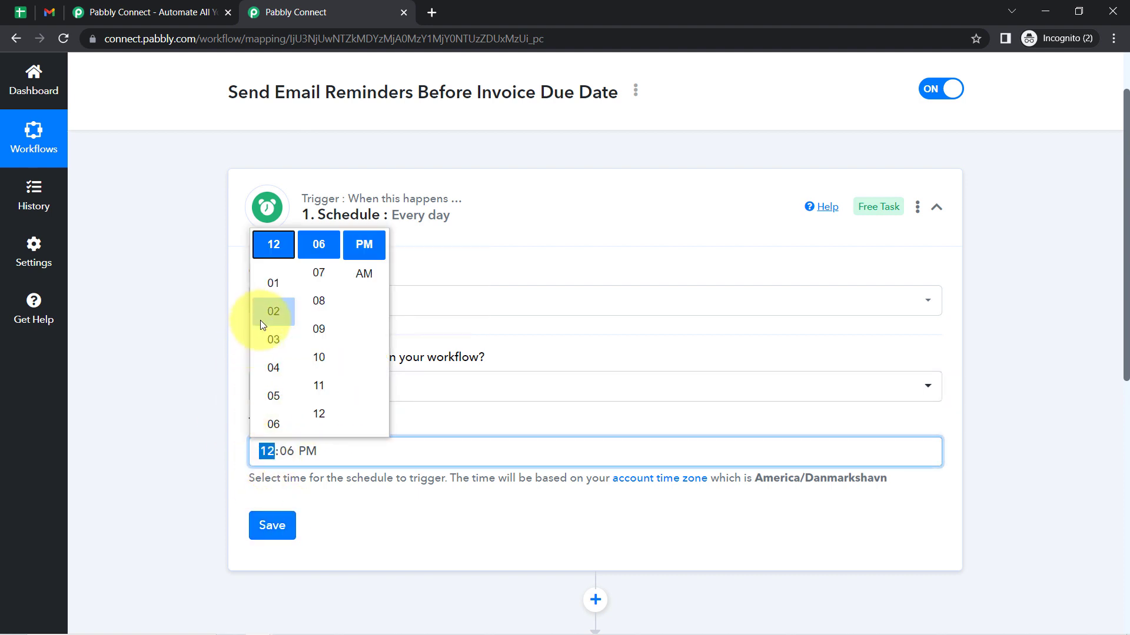
pyautogui.scroll(-3, 288, 346)
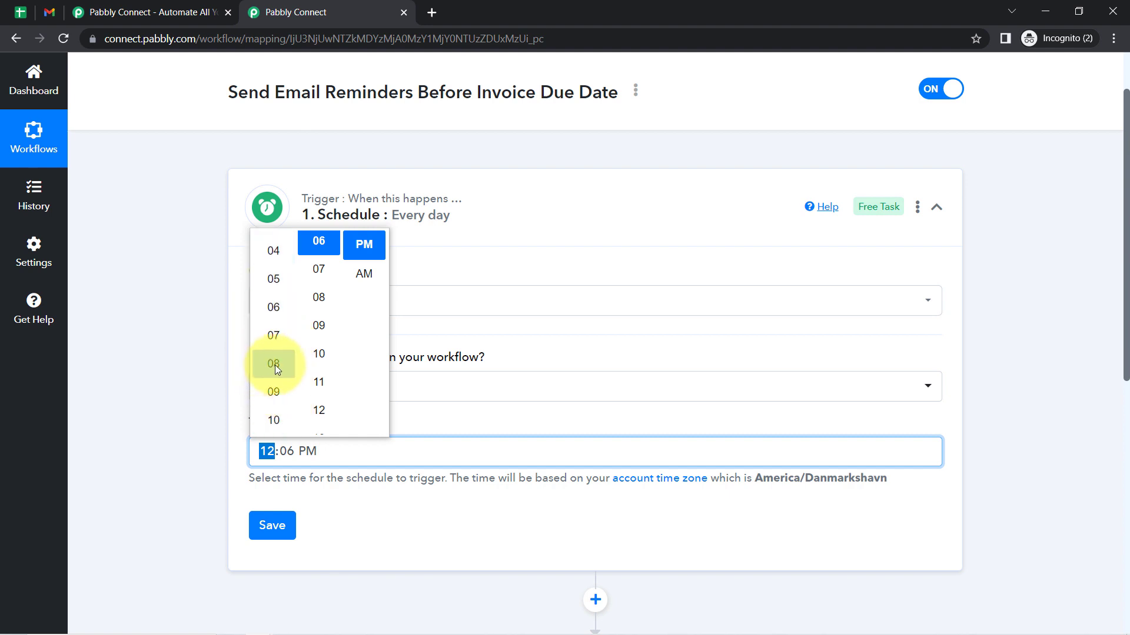
pyautogui.click(274, 364)
pyautogui.scroll(3, 314, 291)
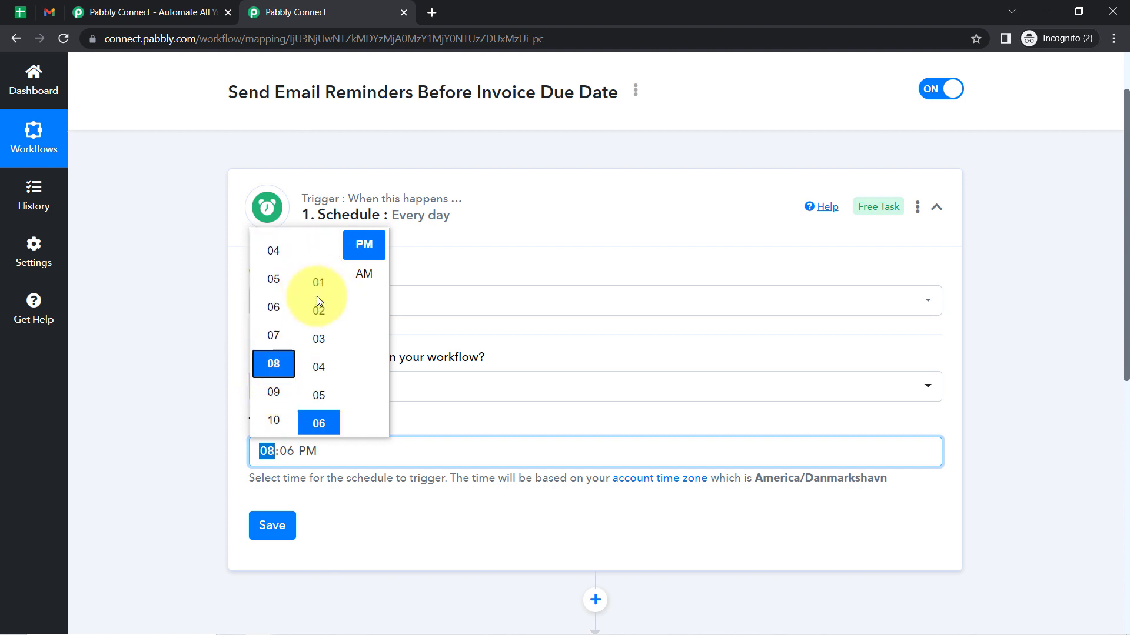
pyautogui.click(365, 275)
pyautogui.click(306, 327)
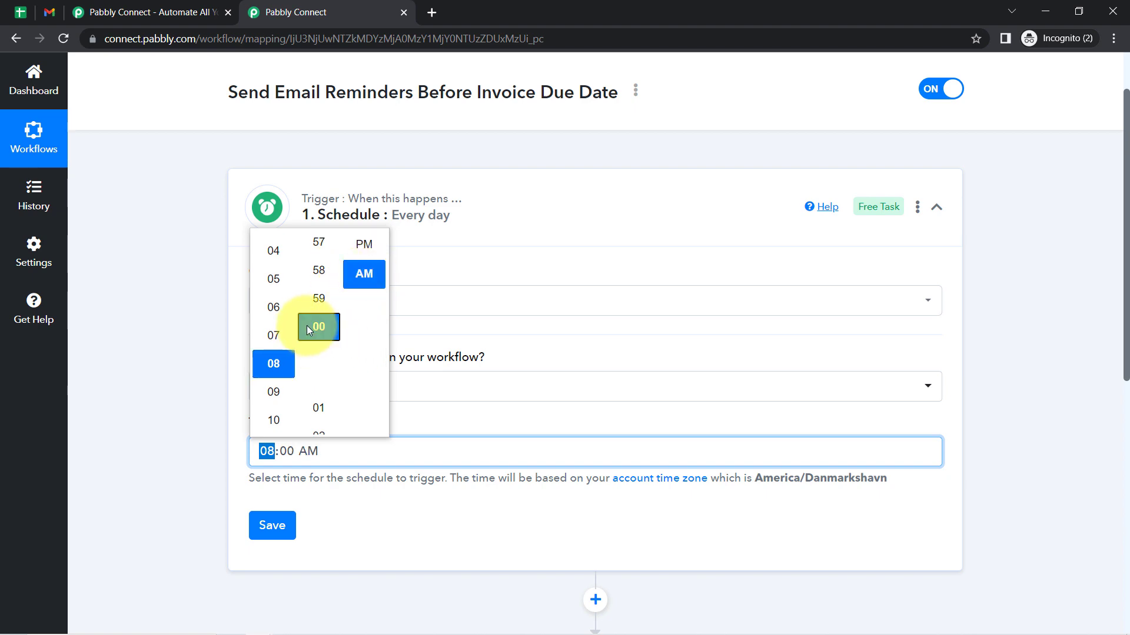
# - Save the daily Schedule trigger and review the frequency and time in its received response
pyautogui.click(270, 524)
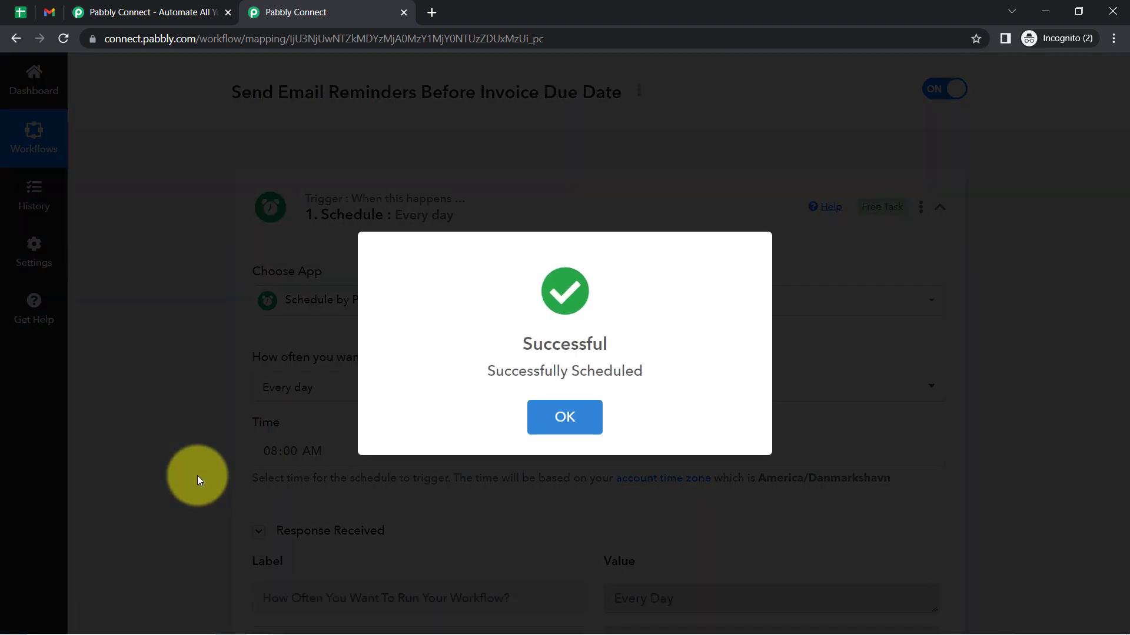
pyautogui.click(197, 476)
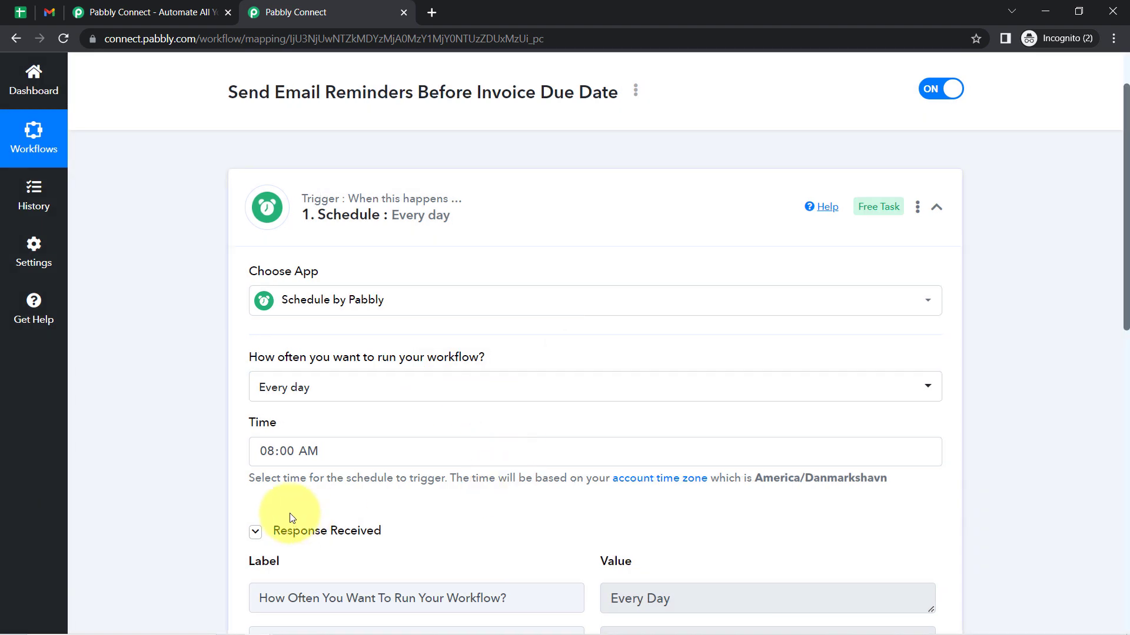
pyautogui.scroll(-3, 290, 518)
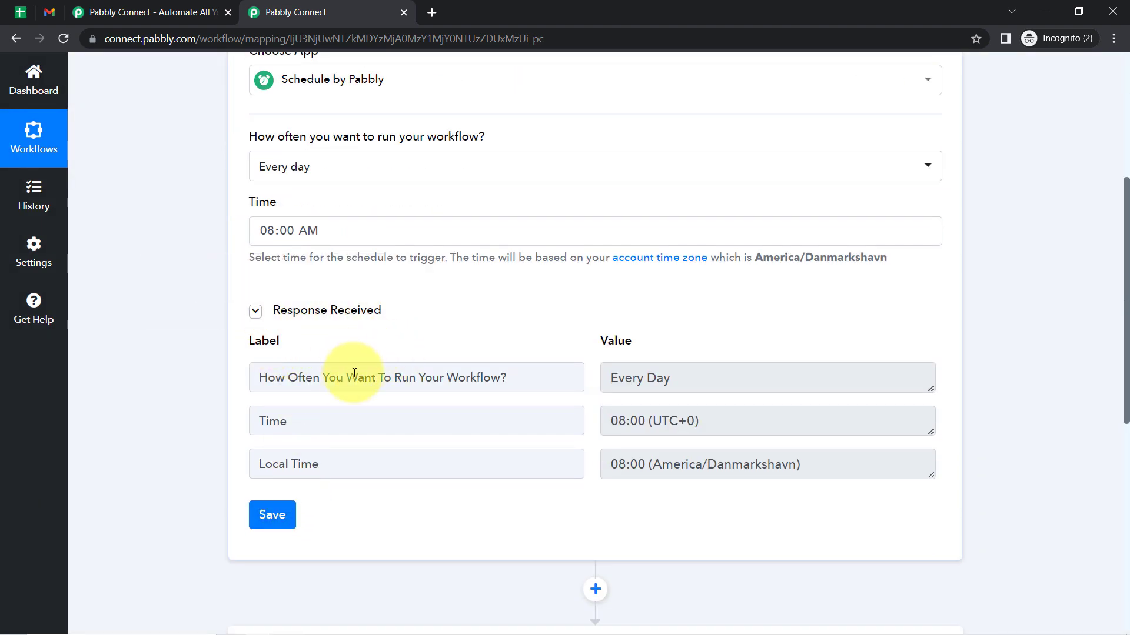
pyautogui.click(652, 378)
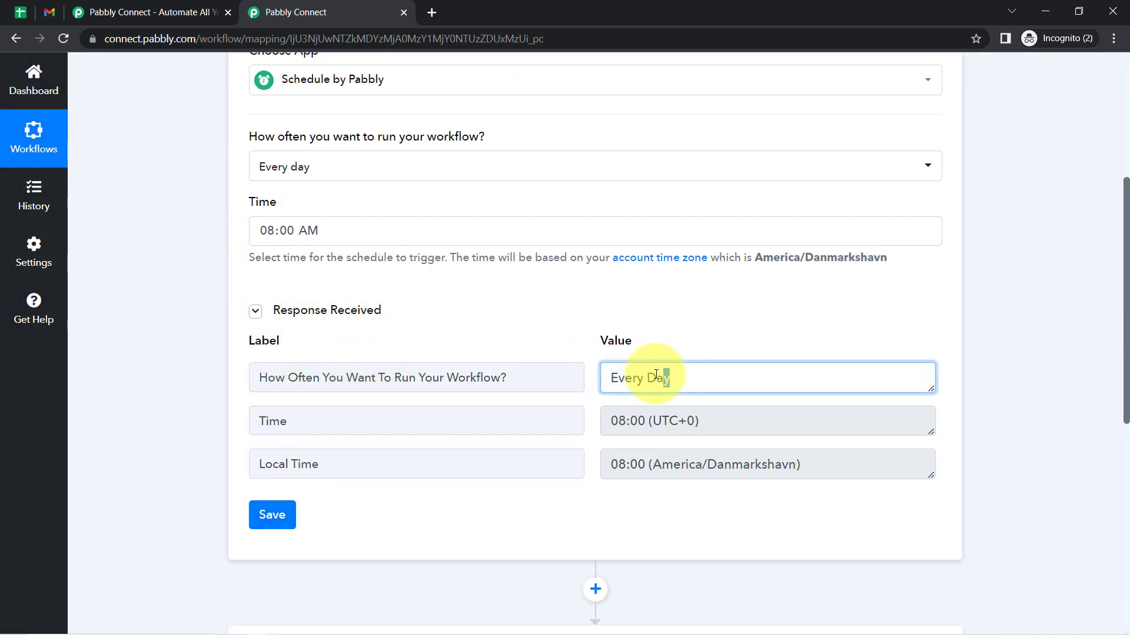
pyautogui.moveTo(668, 420); pyautogui.dragTo(625, 422)
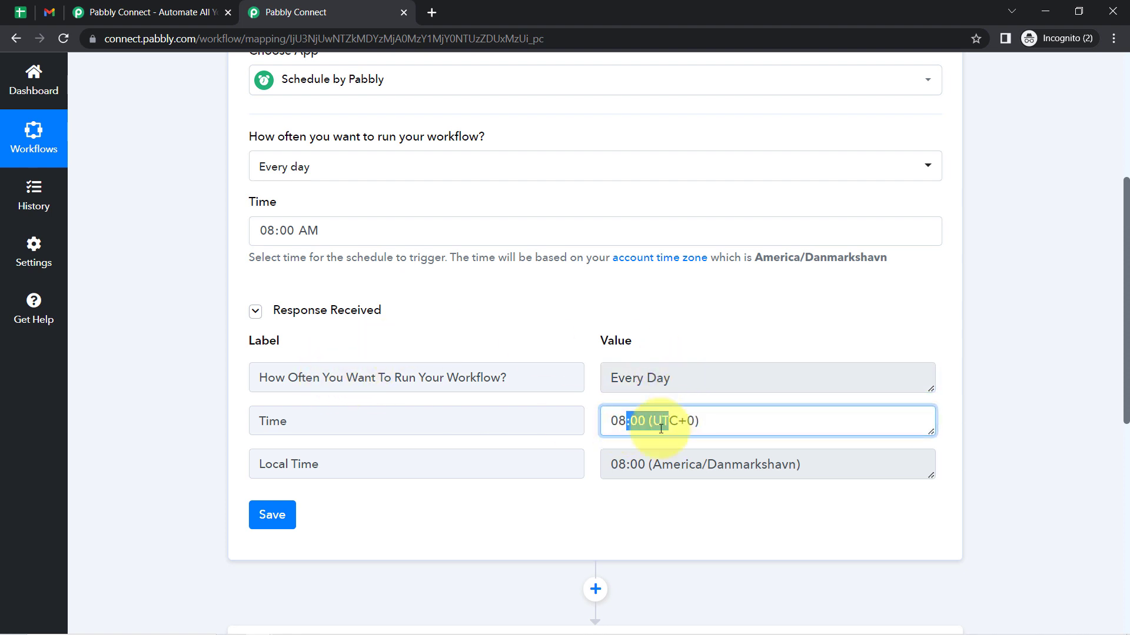
pyautogui.scroll(-5, 646, 416)
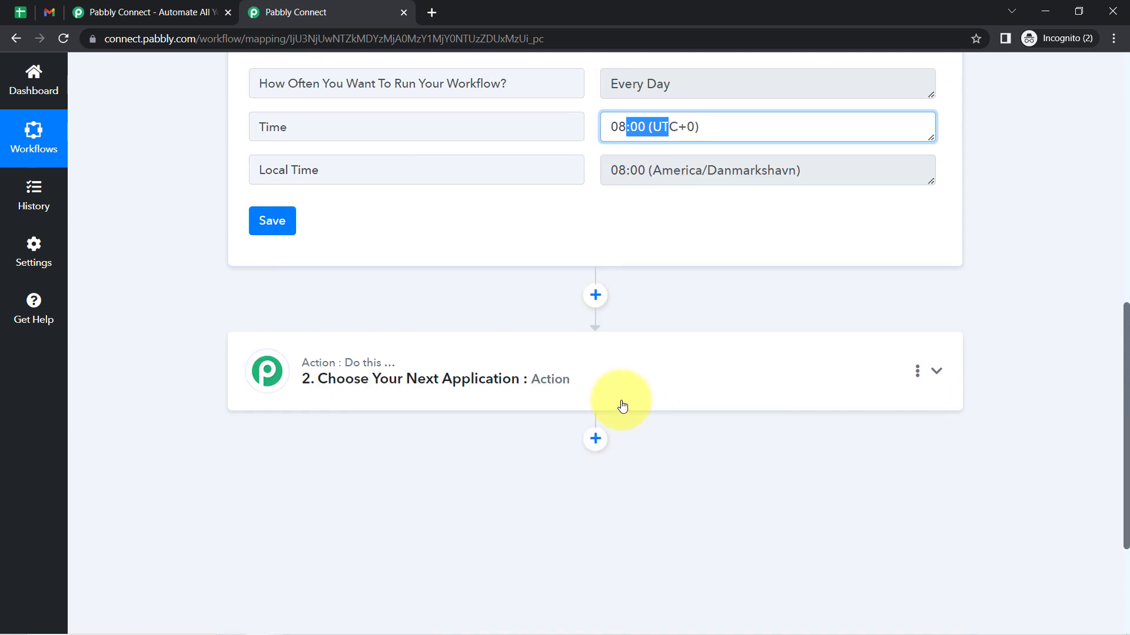
# - Choose Google Sheets as the action application with Lookup Spreadsheet Rows as its event
pyautogui.click(461, 386)
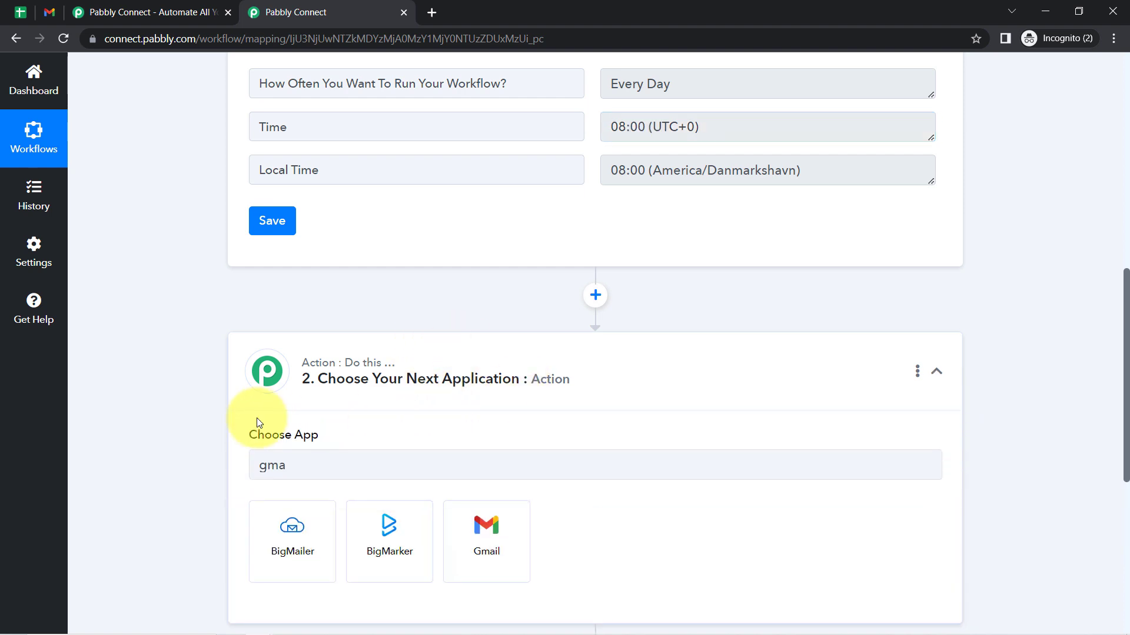
pyautogui.scroll(-1, 257, 417)
pyautogui.click(293, 396)
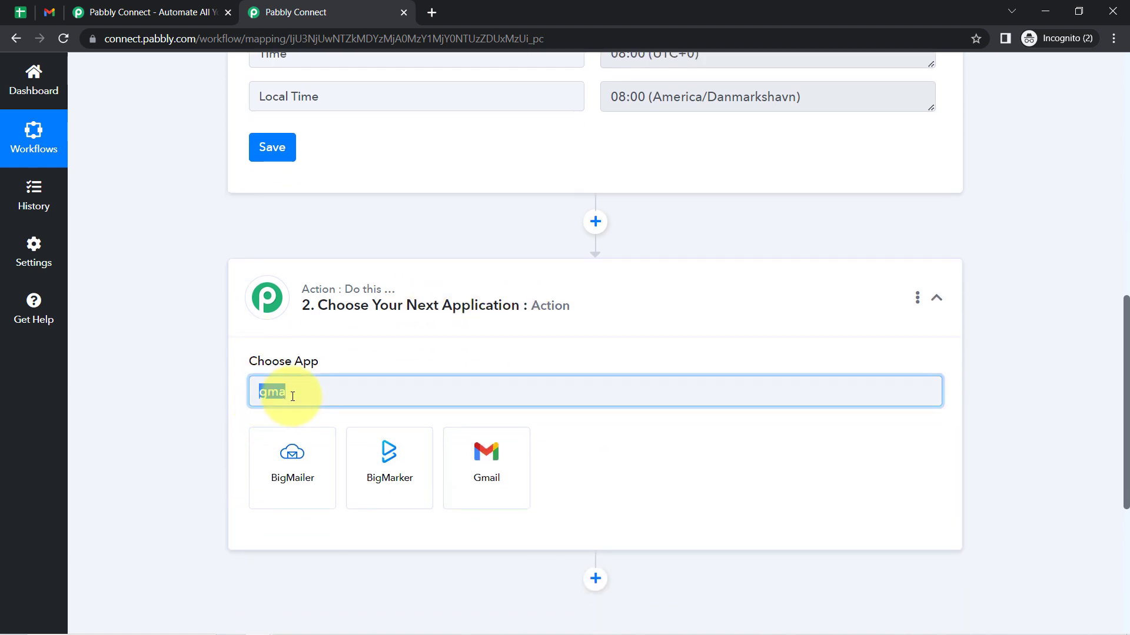
pyautogui.write('google she')
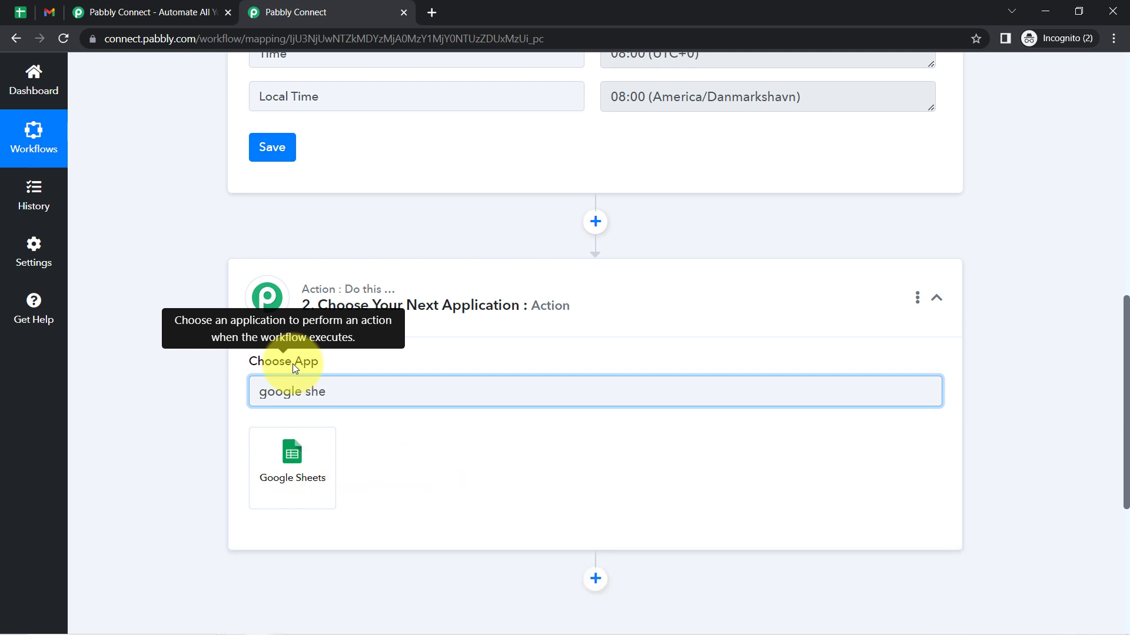
pyautogui.click(283, 456)
pyautogui.click(272, 464)
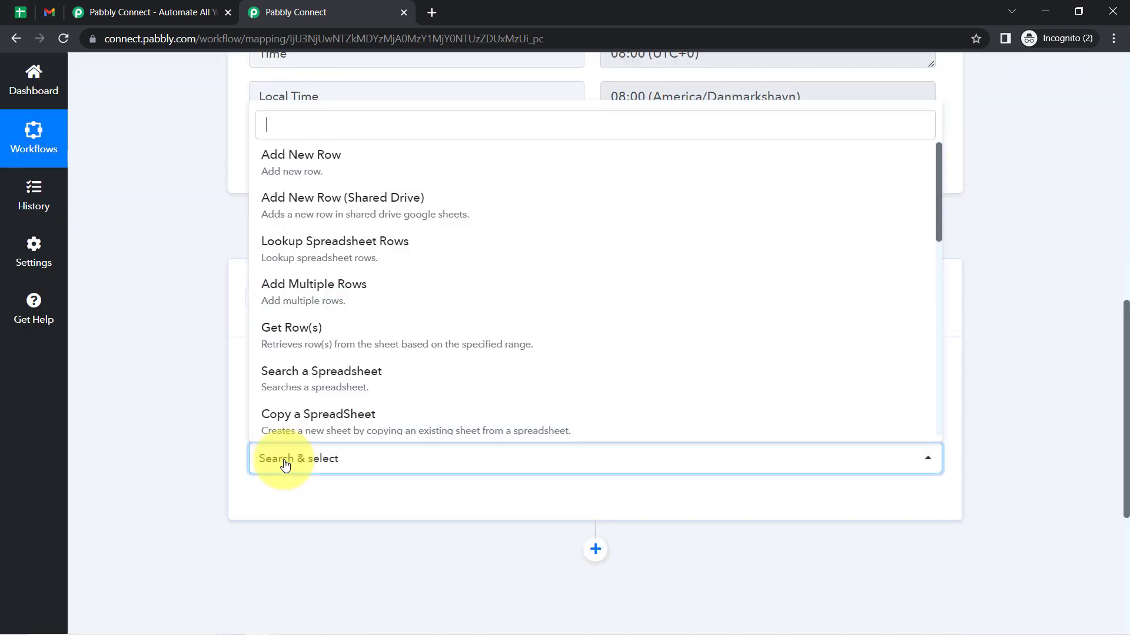
pyautogui.click(326, 255)
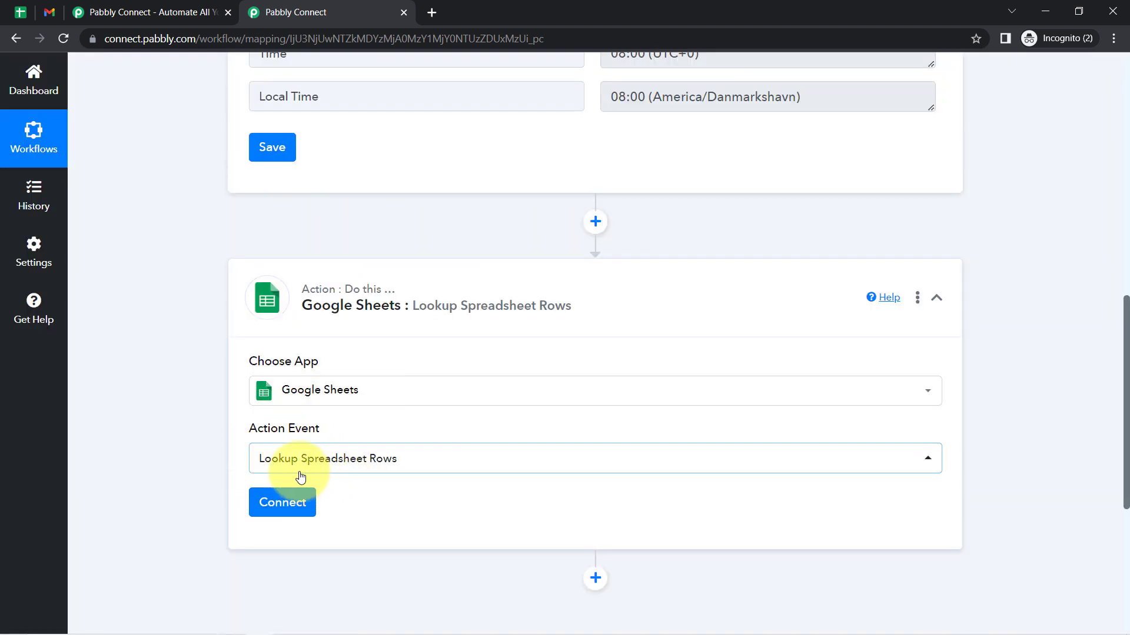
# - Widen the Invoice Status column in the All Invoices sheet to fit its header and return to the Pabbly Connect workflow
pyautogui.click(12, 18)
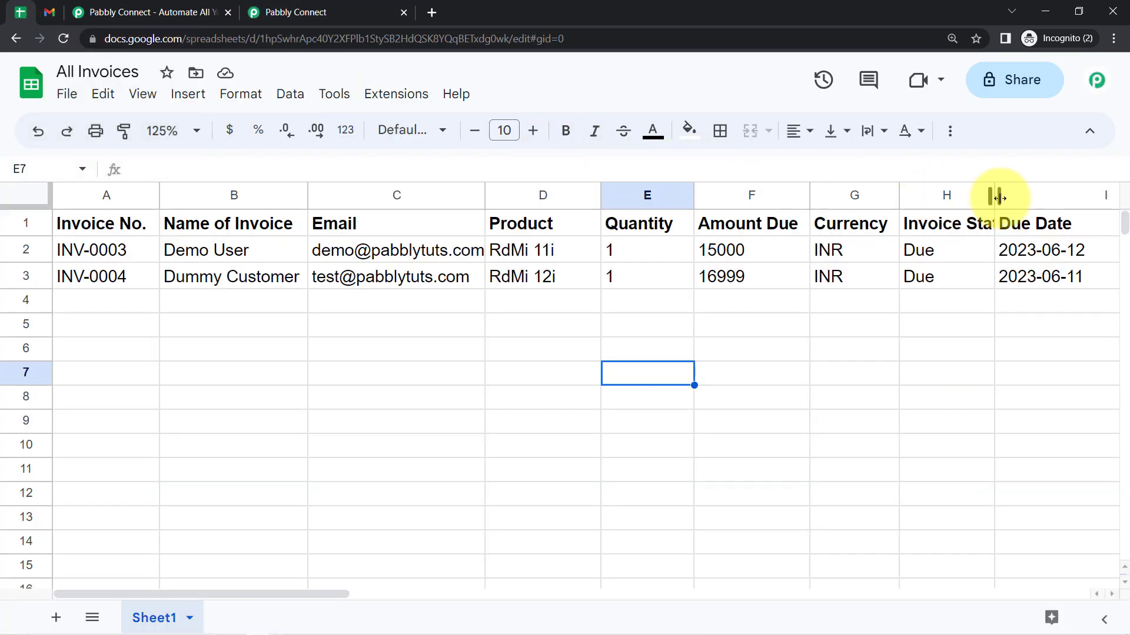
pyautogui.moveTo(997, 197); pyautogui.dragTo(1017, 196)
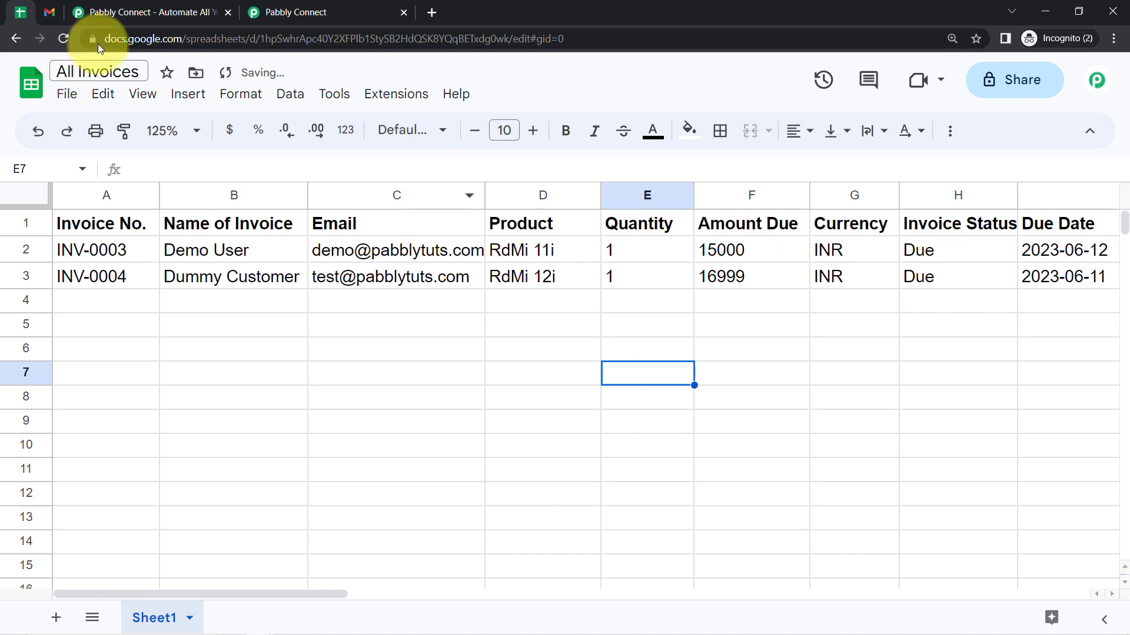
pyautogui.click(291, 12)
# - Open the Google Sheets account connection settings for the Lookup Spreadsheet Rows action
pyautogui.scroll(-3, 365, 398)
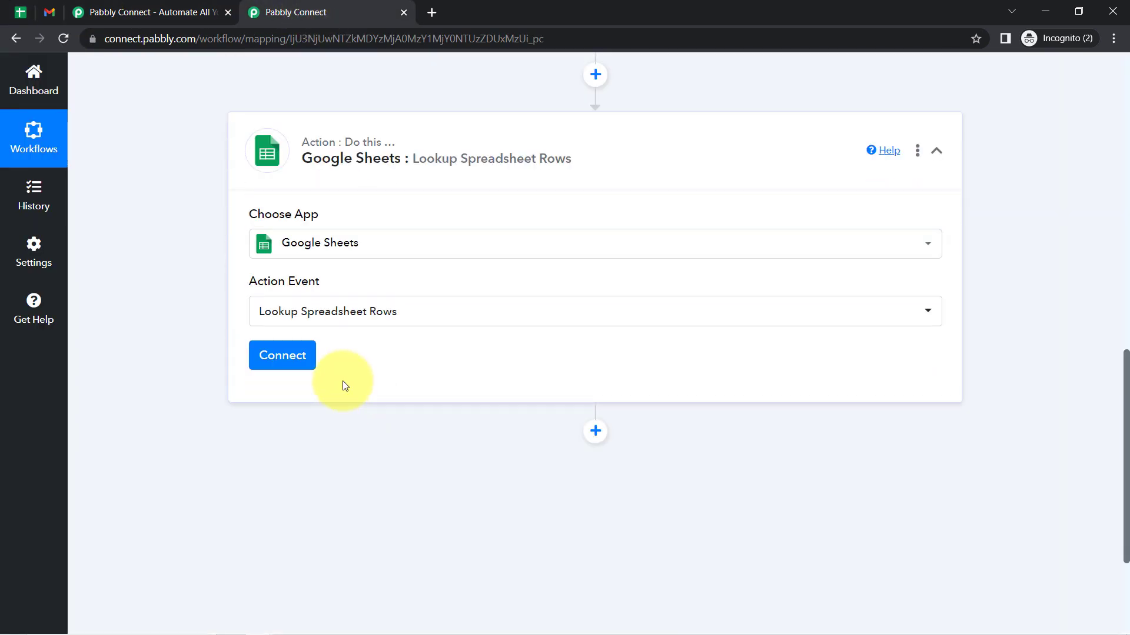
pyautogui.click(292, 360)
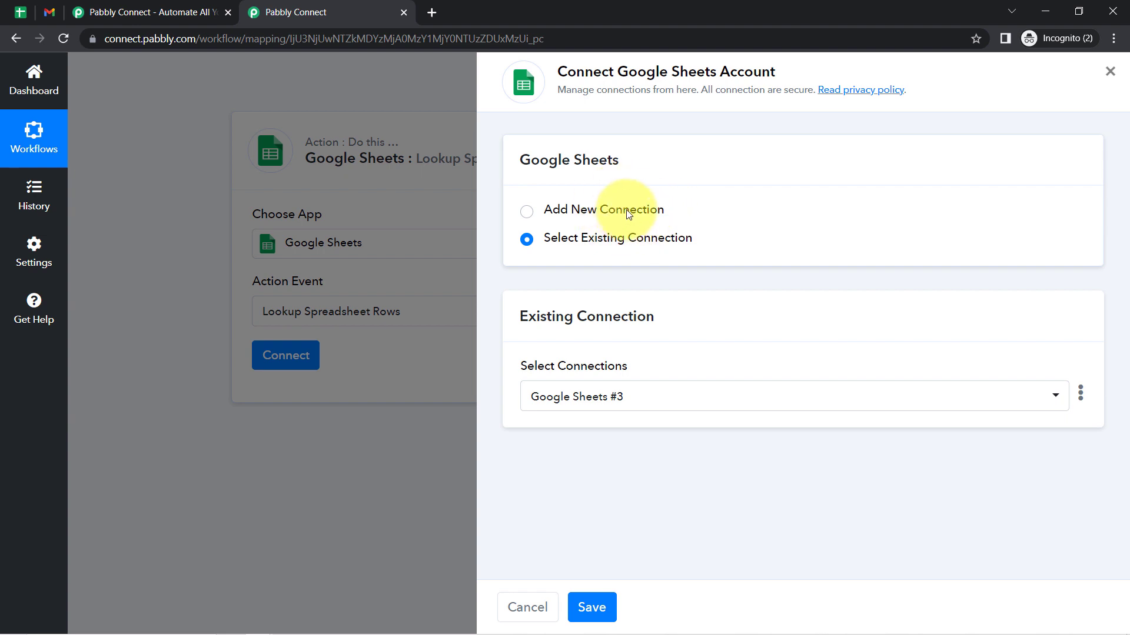
pyautogui.click(626, 209)
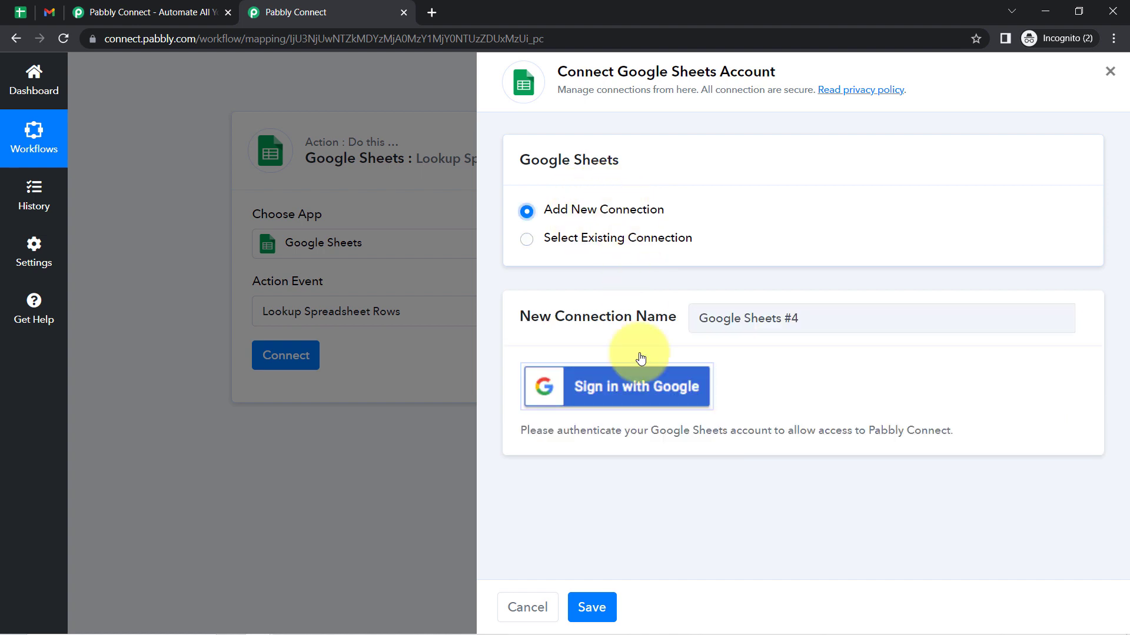
pyautogui.click(610, 399)
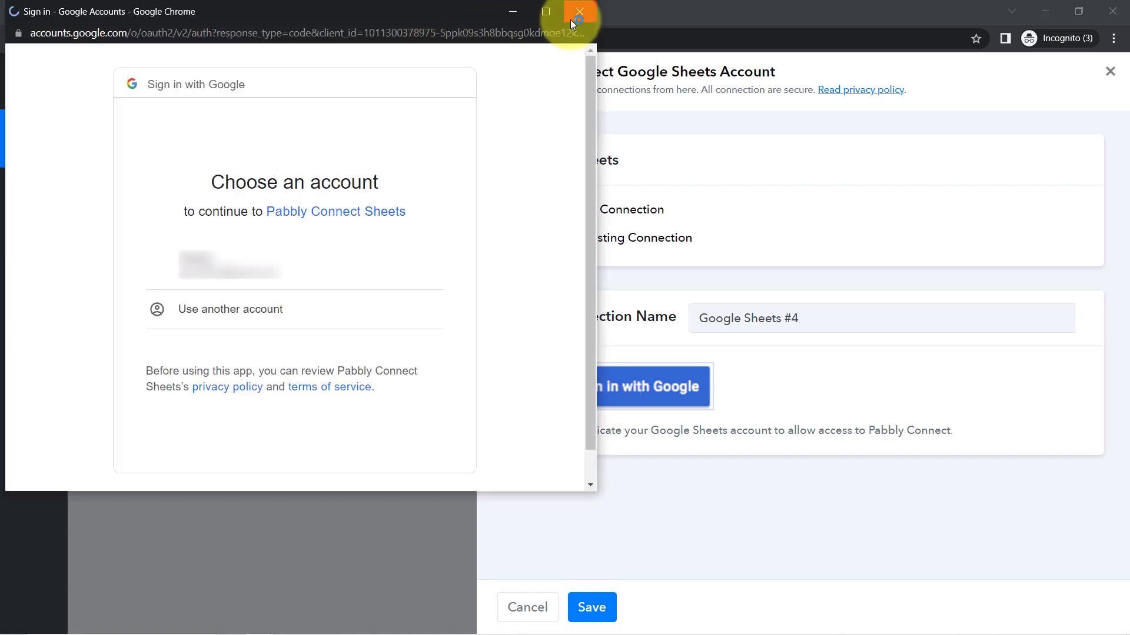
pyautogui.click(579, 12)
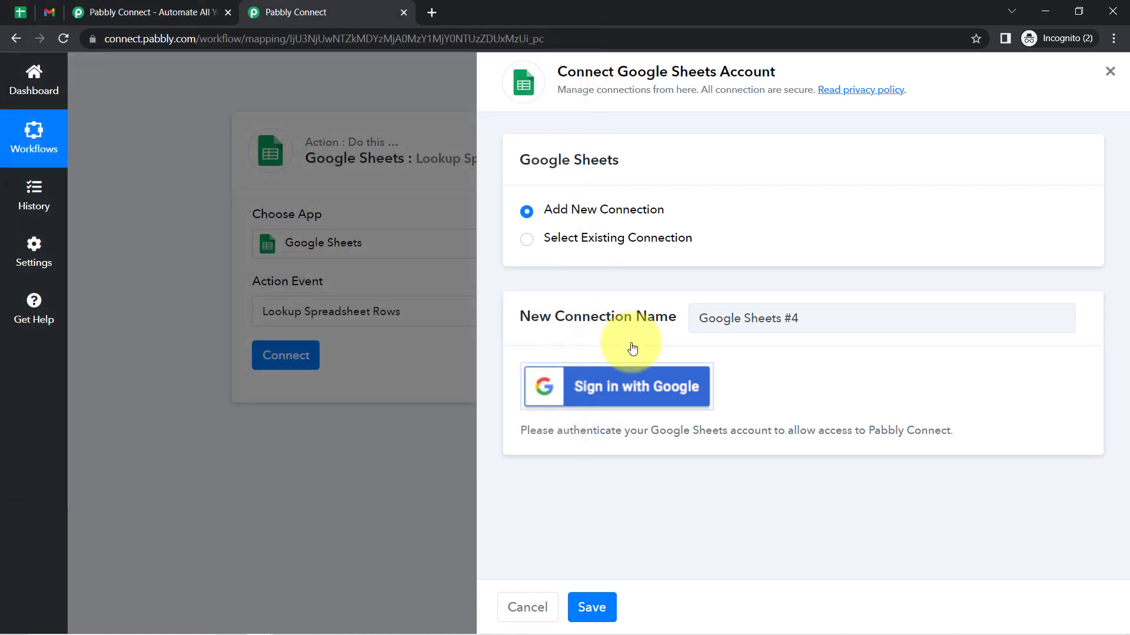
# - Connect the lookup action through the existing connection Google Sheets #3 and save it
pyautogui.click(527, 245)
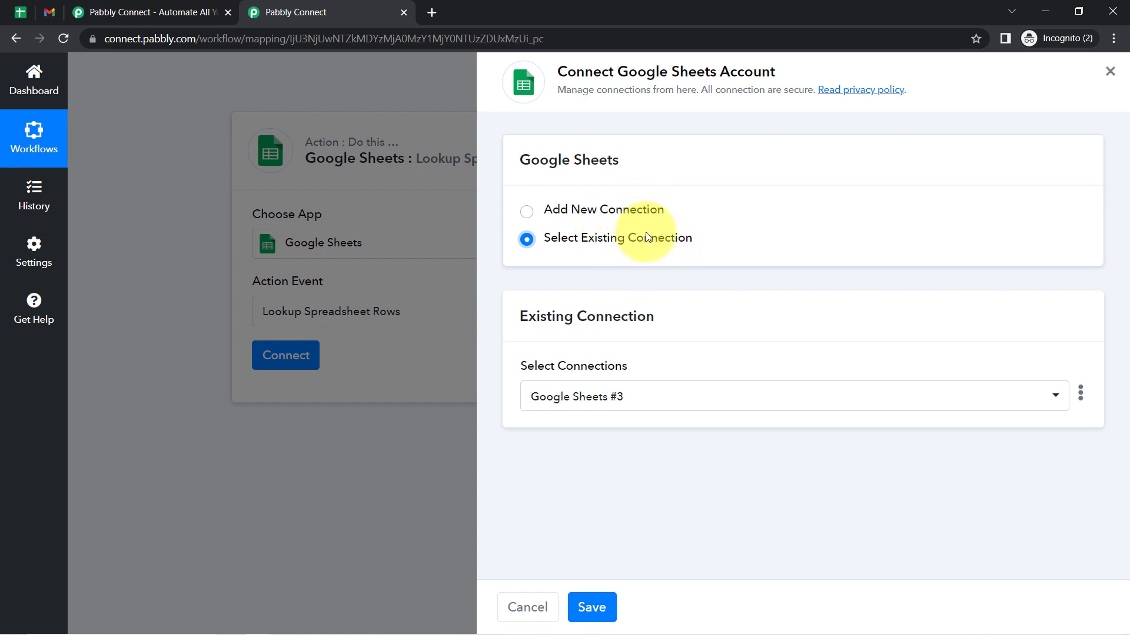
pyautogui.click(597, 609)
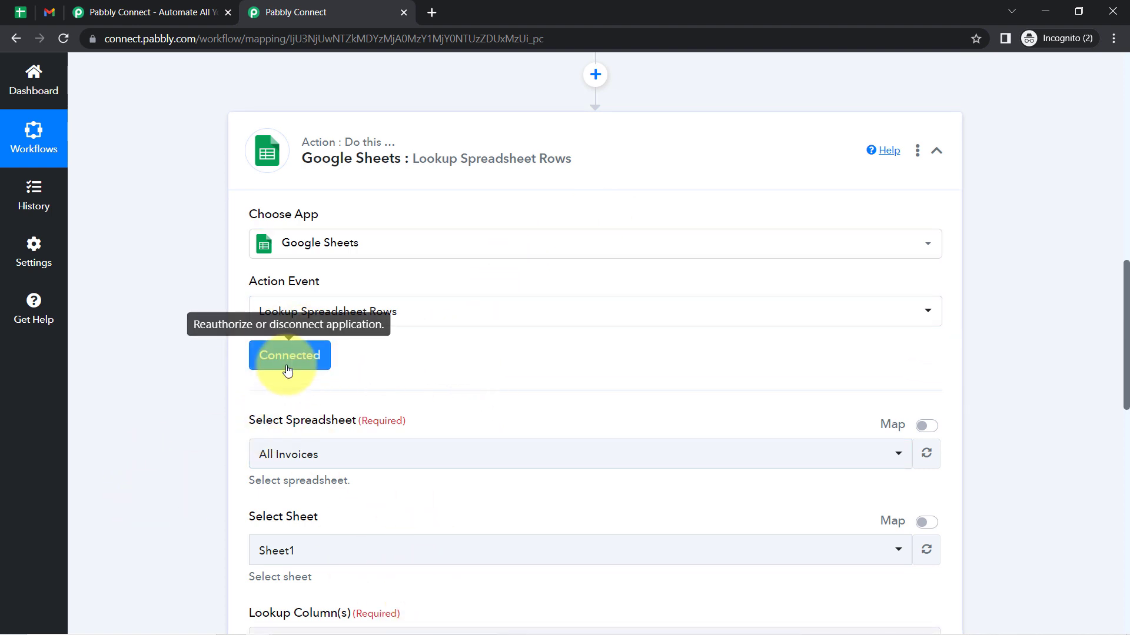
# - Select All Invoices as the spreadsheet for the lookup, checking it against the open Google Sheets file
pyautogui.moveTo(1126, 332); pyautogui.dragTo(1127, 396)
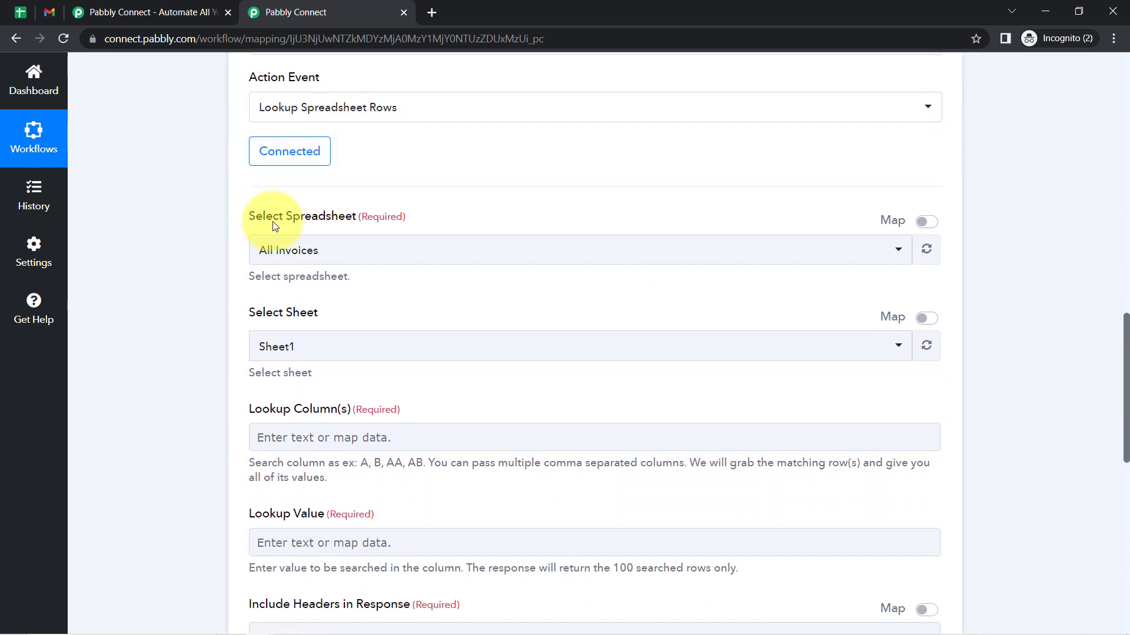
pyautogui.moveTo(264, 221); pyautogui.dragTo(366, 219)
pyautogui.click(324, 249)
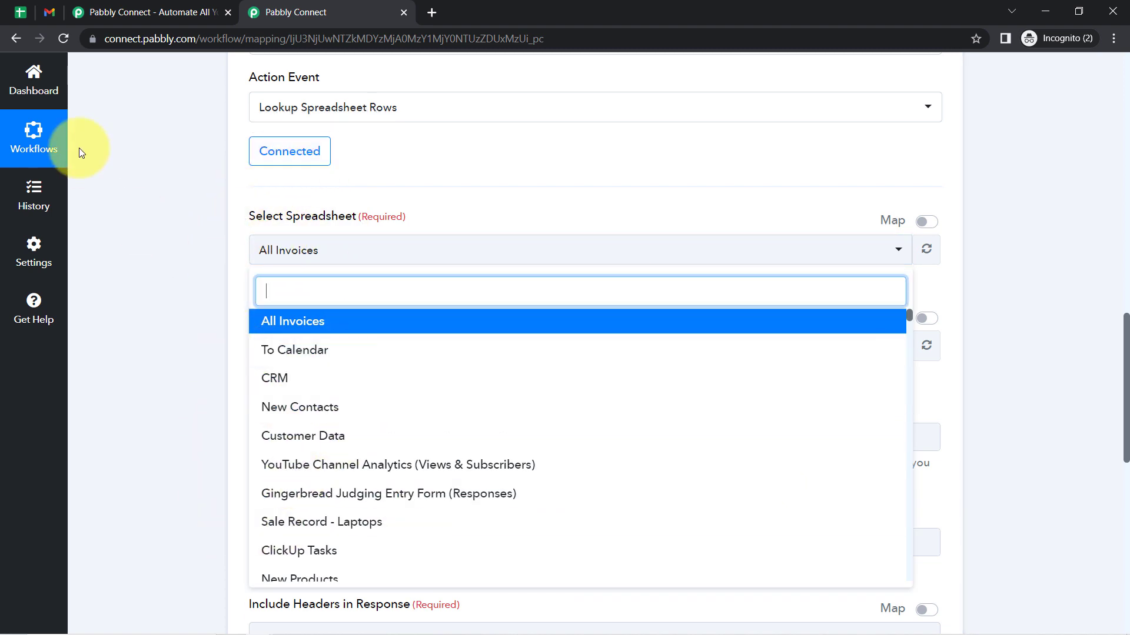
pyautogui.click(13, 15)
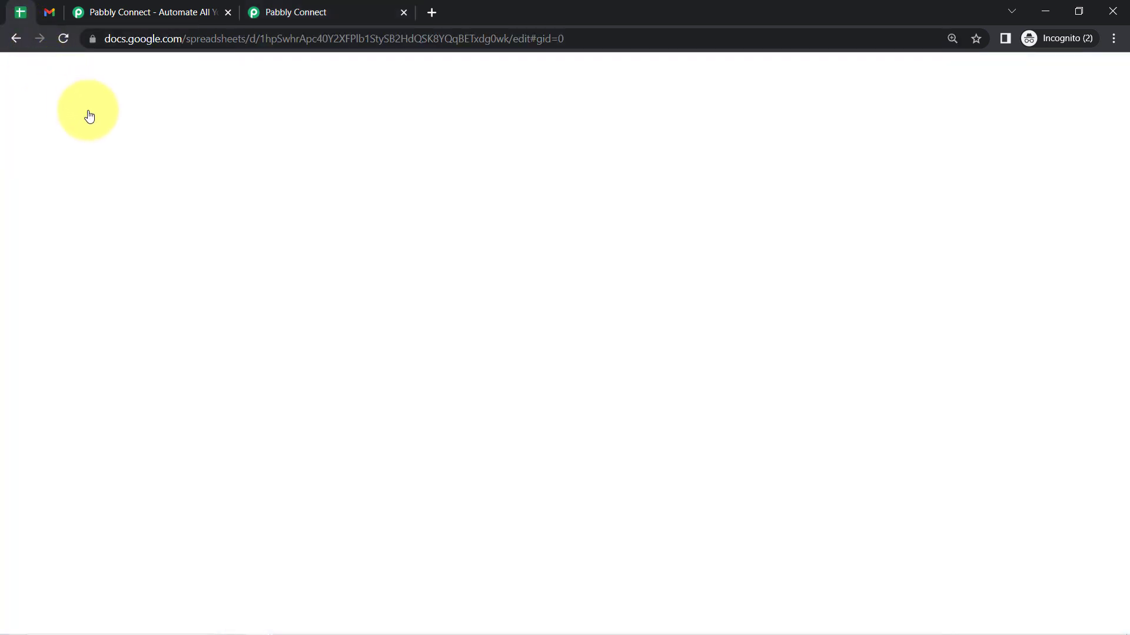
pyautogui.click(259, 12)
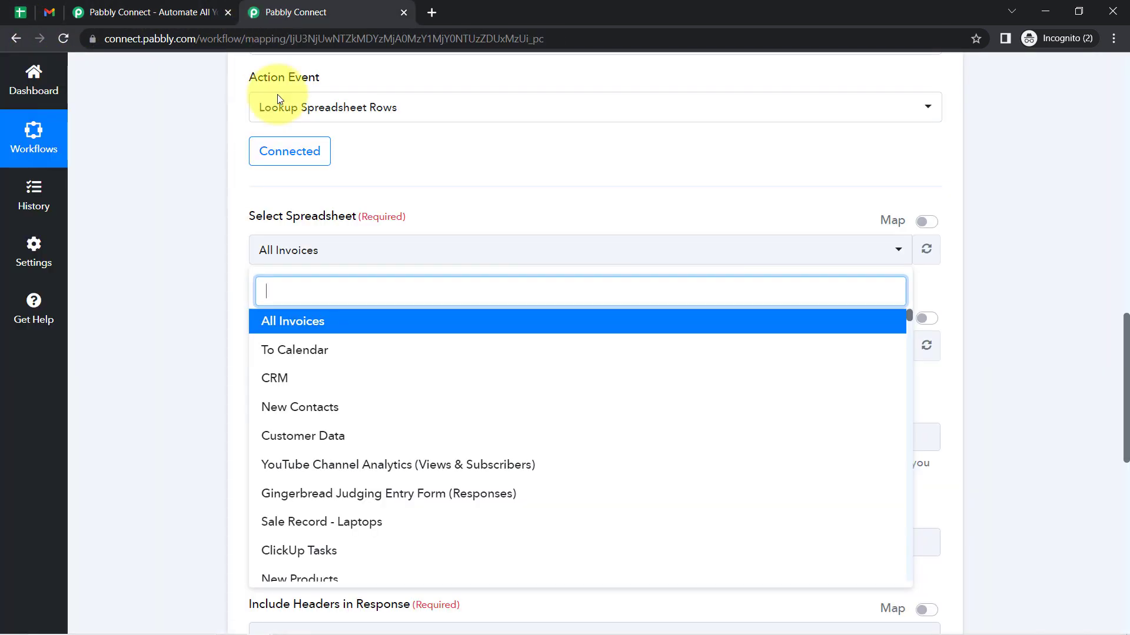
pyautogui.click(273, 324)
pyautogui.click(203, 278)
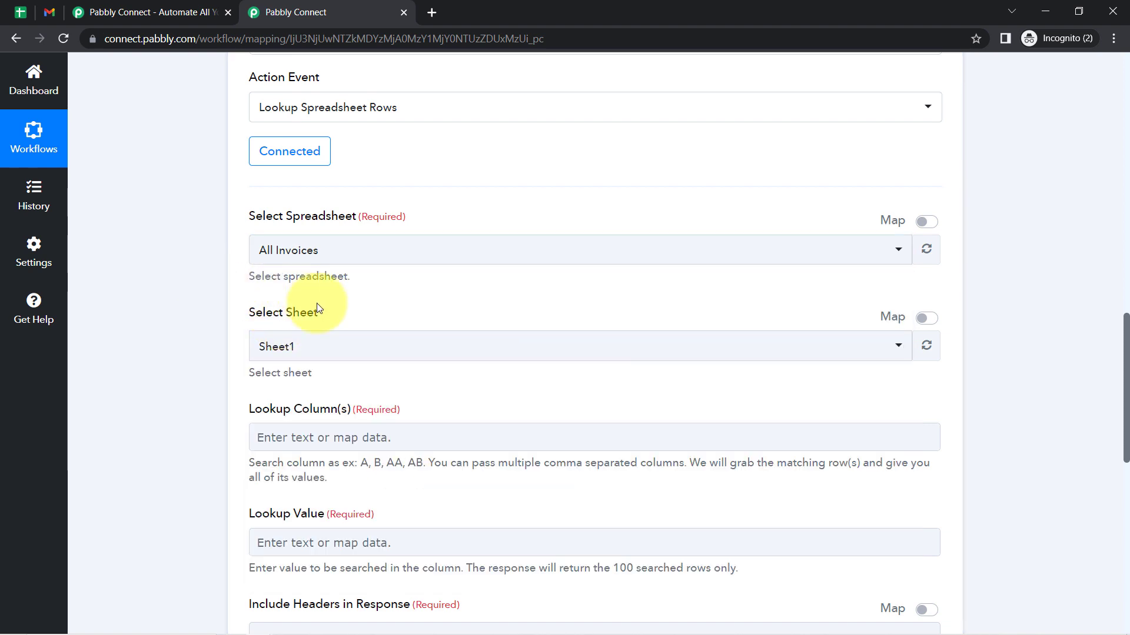
# - Check the sheet tab's name in the All Invoices spreadsheet against the lookup's selected sheet and return to Pabbly Connect
pyautogui.moveTo(1126, 338); pyautogui.dragTo(1125, 365)
pyautogui.click(7, 8)
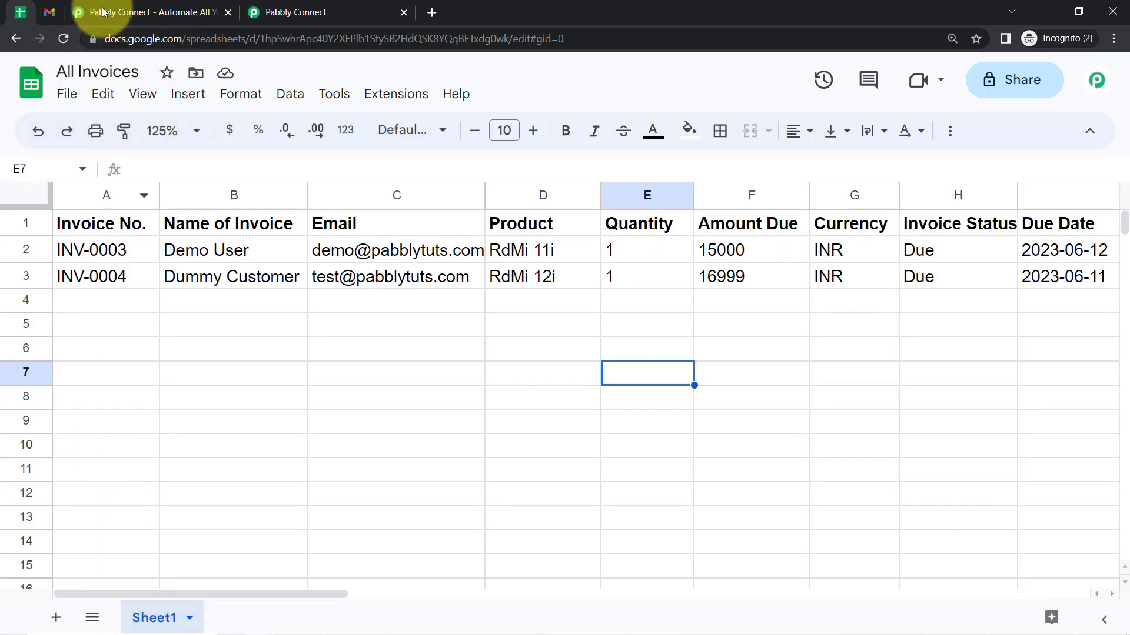
pyautogui.click(292, 7)
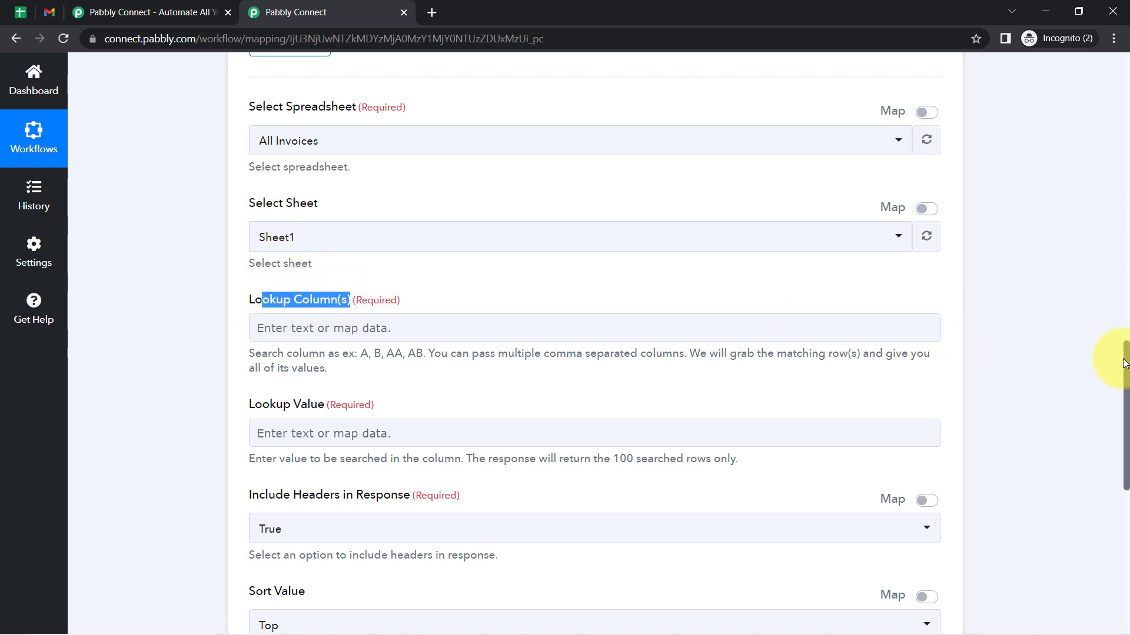
# - Identify the Invoice Status column in the All Invoices sheet and set the lookup column to H
pyautogui.scroll(-1, 1125, 362)
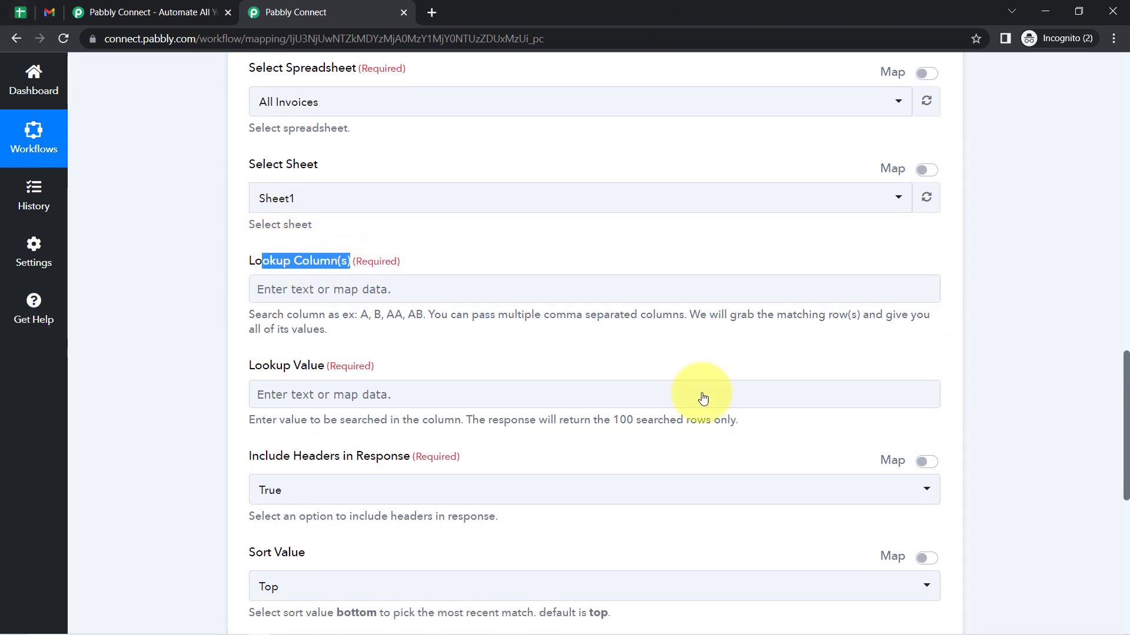
pyautogui.click(20, 11)
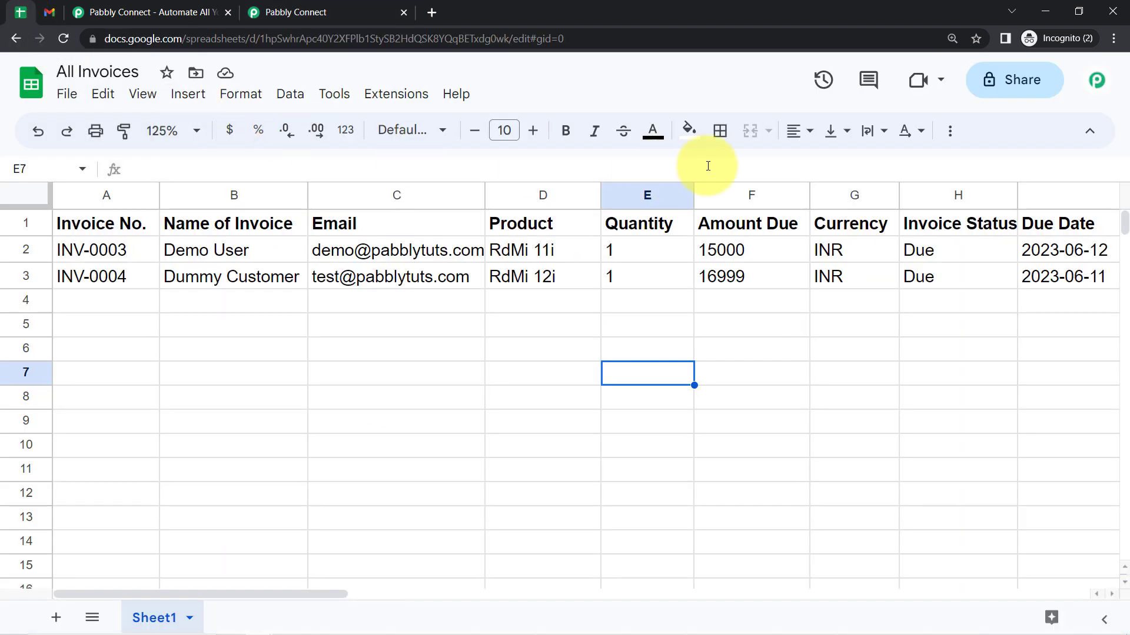
pyautogui.click(923, 197)
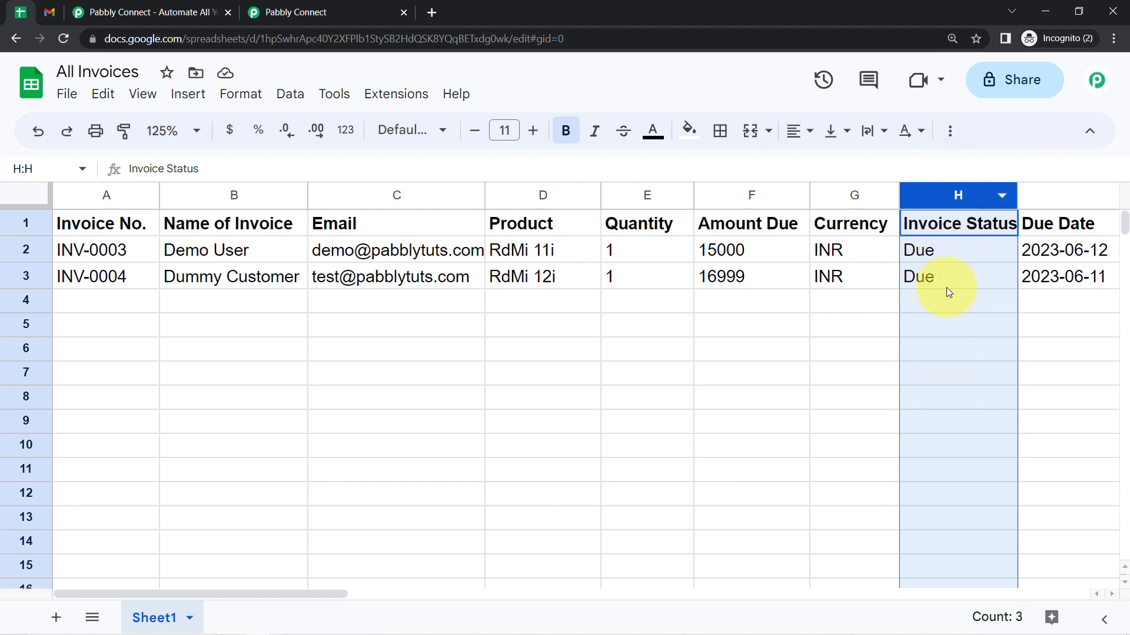
pyautogui.click(276, 13)
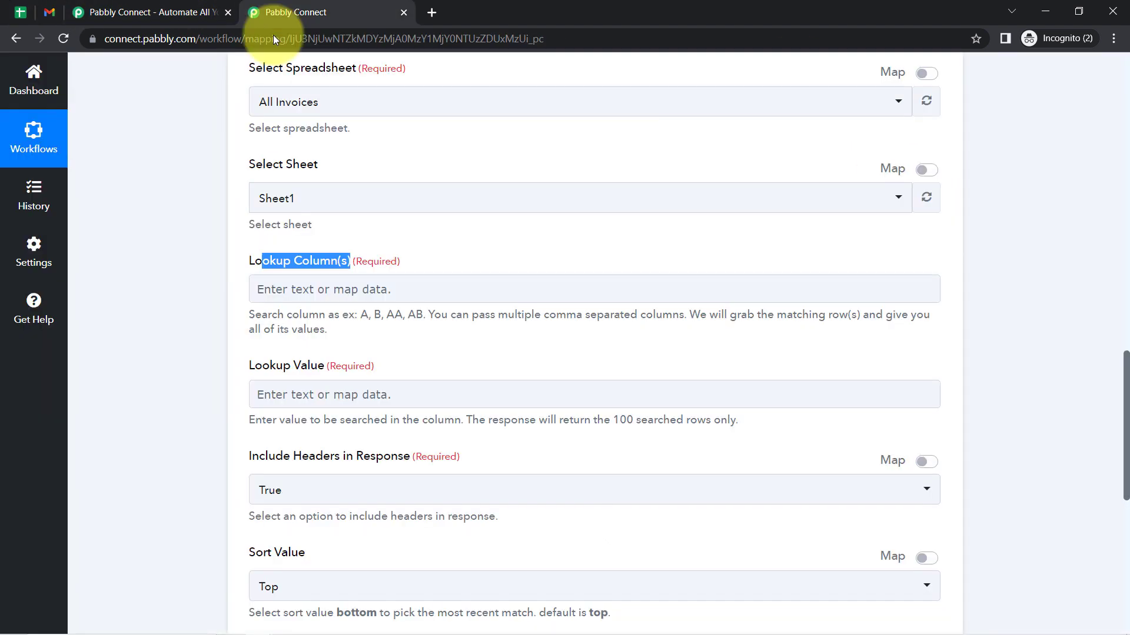
pyautogui.click(292, 289)
pyautogui.write('H')
pyautogui.click(292, 359)
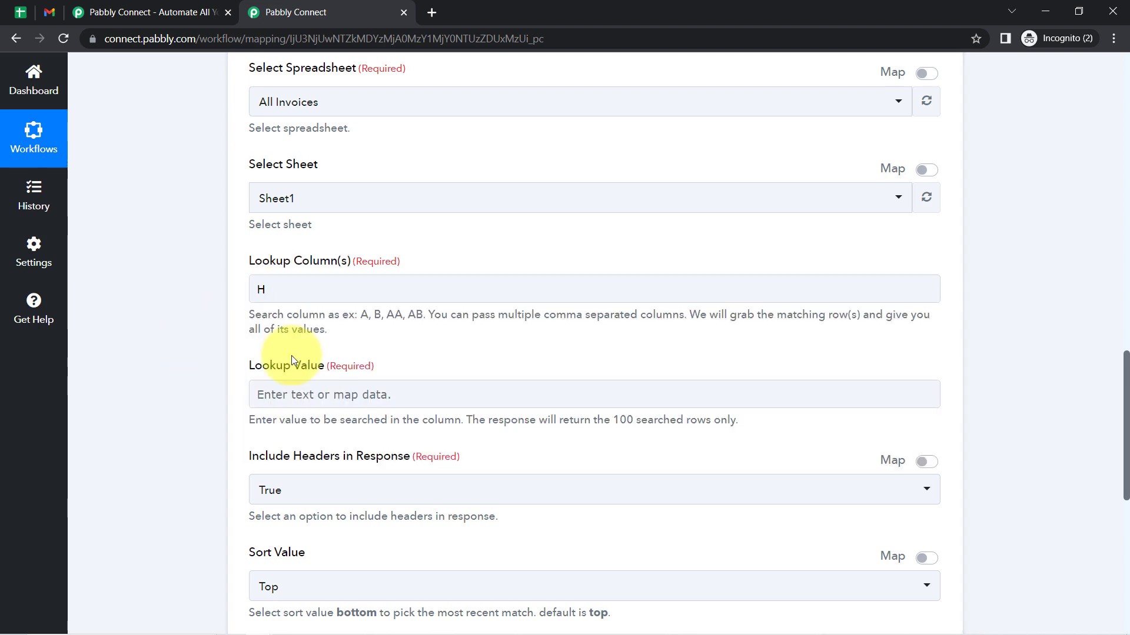
# - Check the status wording in the All Invoices sheet's Invoice Status column and set the lookup value to Due
pyautogui.moveTo(301, 366); pyautogui.dragTo(254, 368)
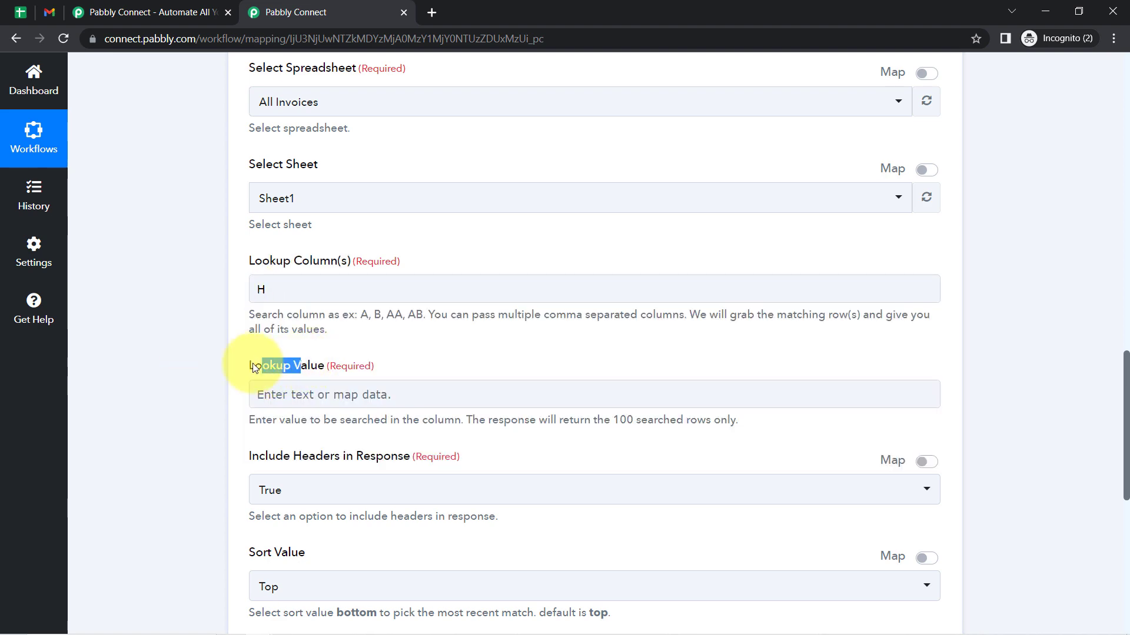
pyautogui.click(24, 9)
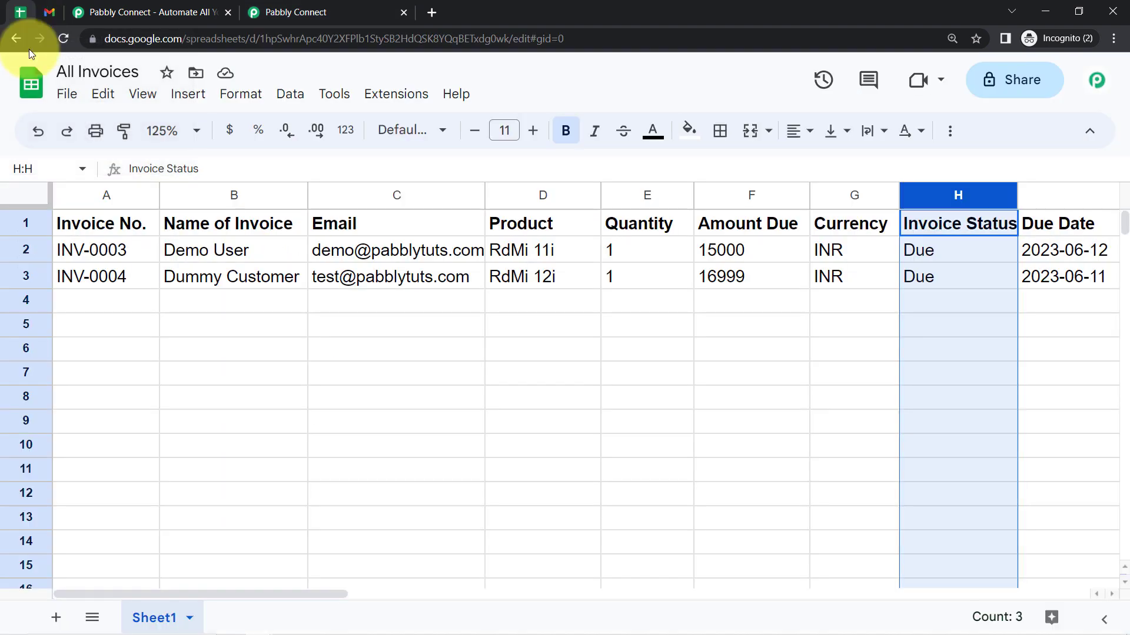
pyautogui.click(927, 243)
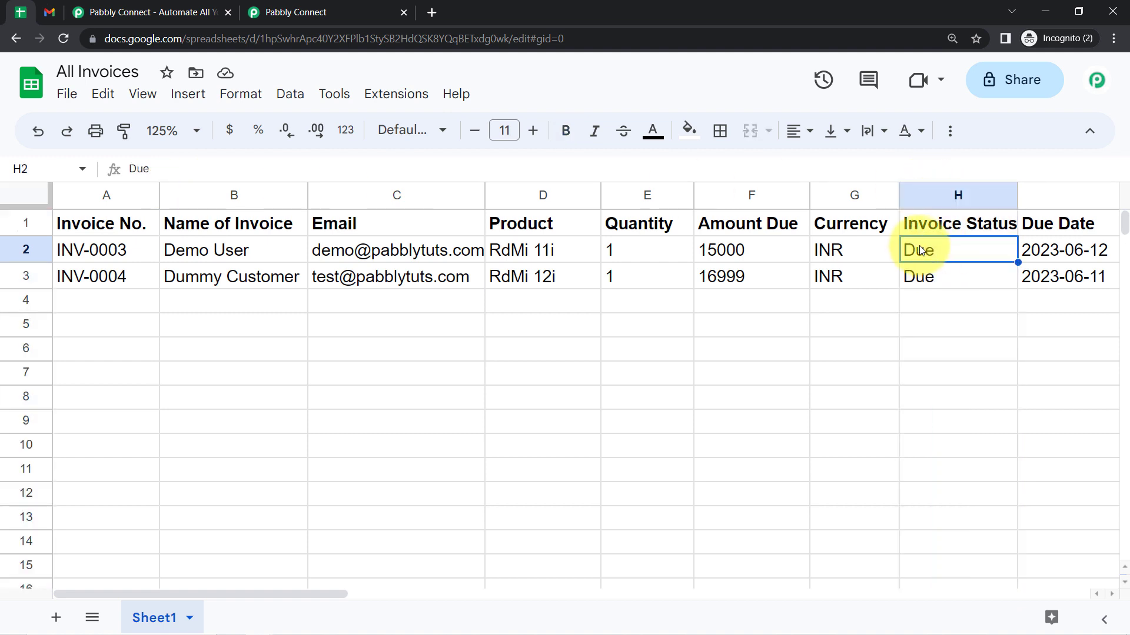
pyautogui.click(318, 12)
pyautogui.click(263, 402)
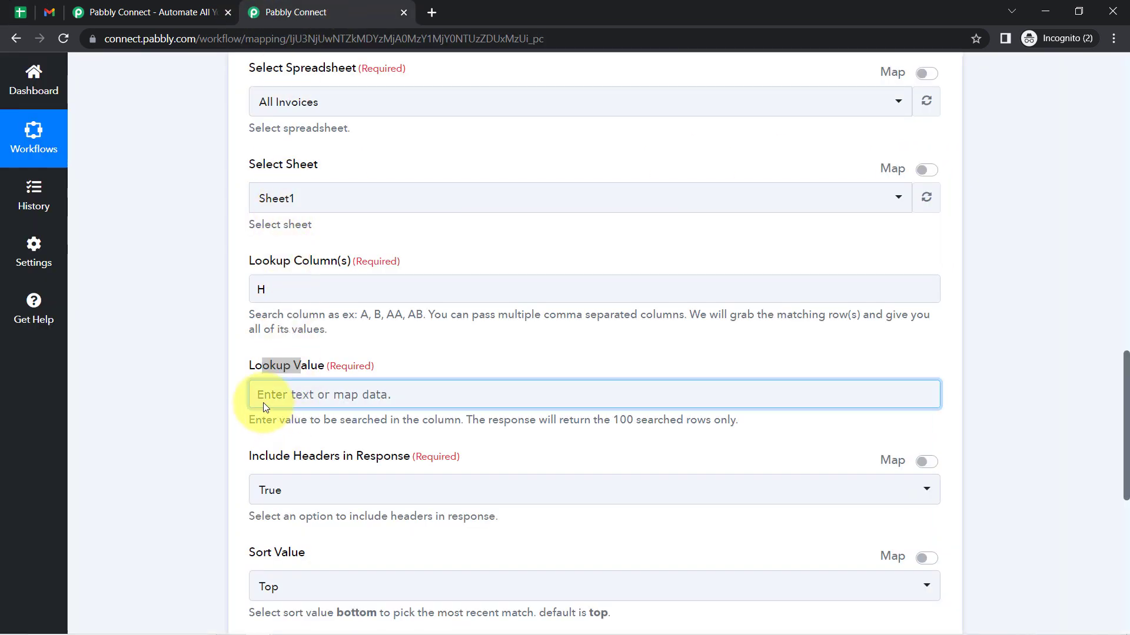
pyautogui.write('Due')
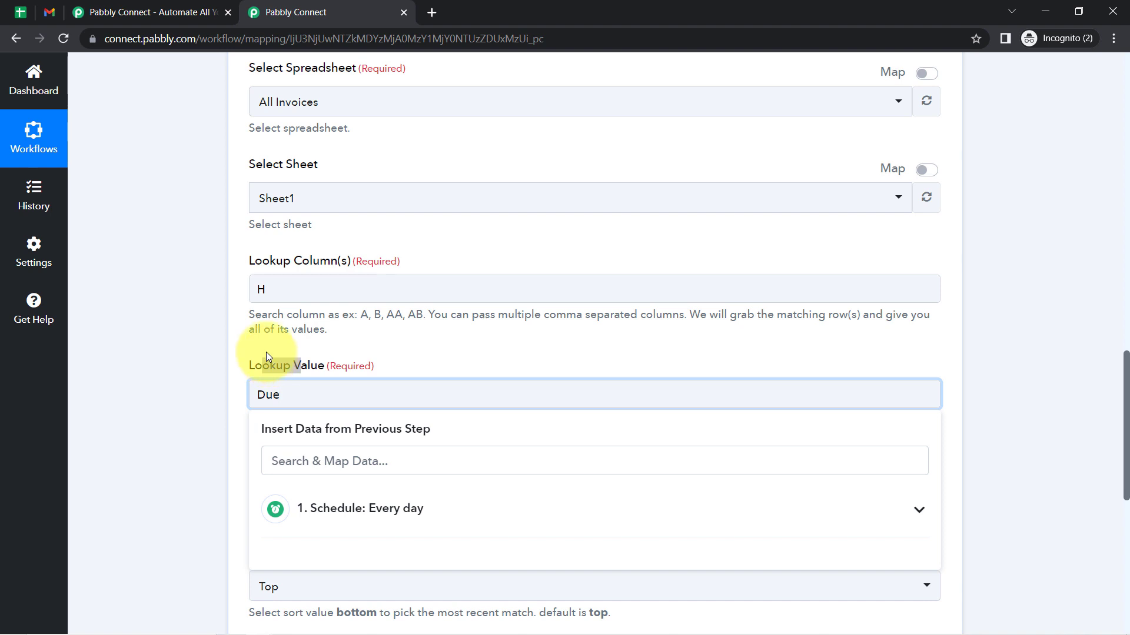
pyautogui.click(140, 406)
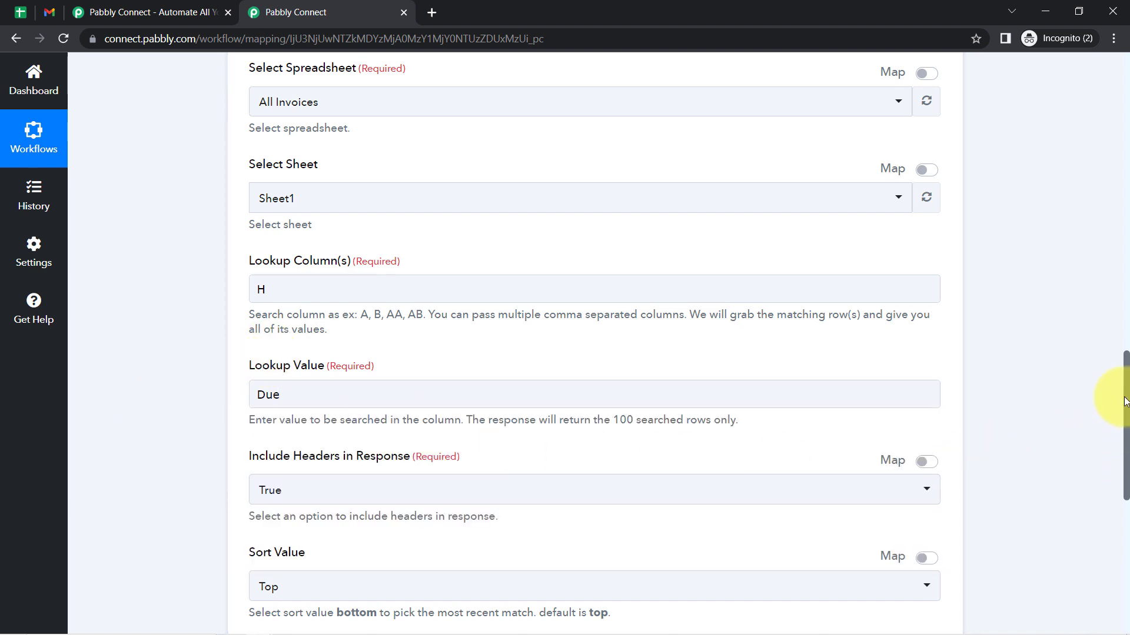
# - Save the Google Sheets lookup action and send its test request
pyautogui.moveTo(1125, 402); pyautogui.dragTo(1095, 533)
pyautogui.click(263, 294)
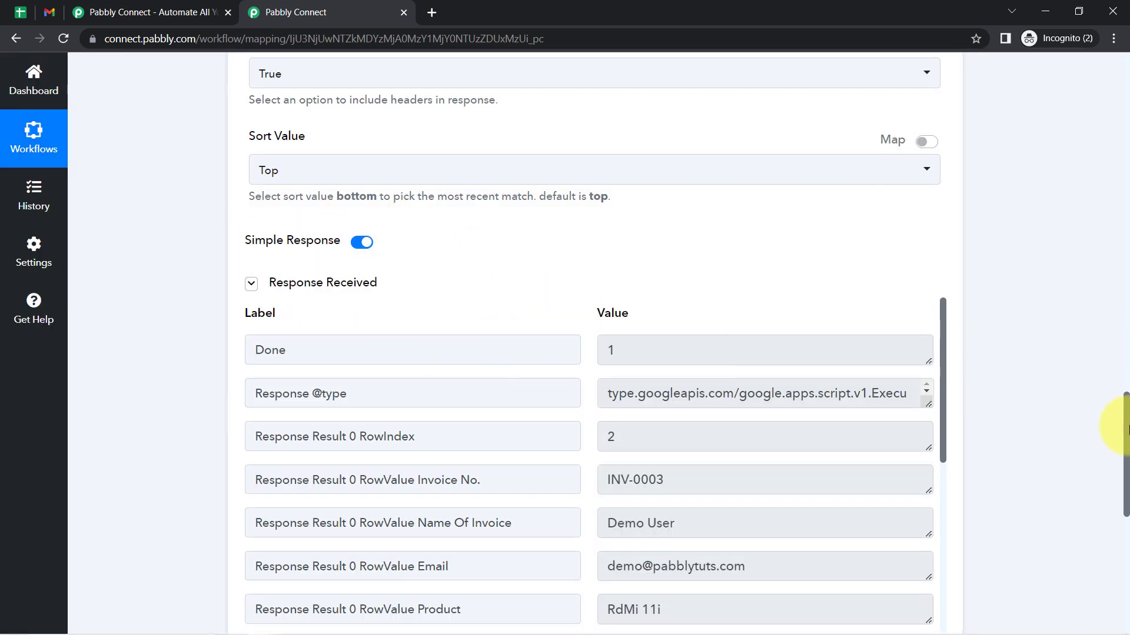
pyautogui.scroll(-2, 1122, 429)
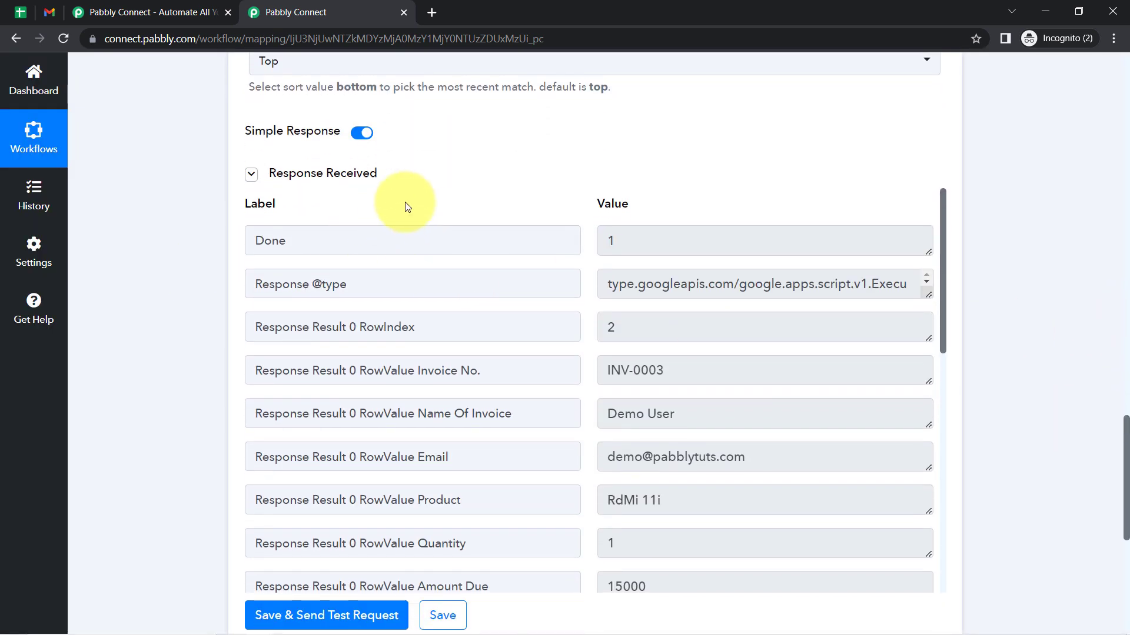
# - Examine the first returned invoice's fields in the lookup response, from its row index and invoice number to its due date
pyautogui.moveTo(339, 203)
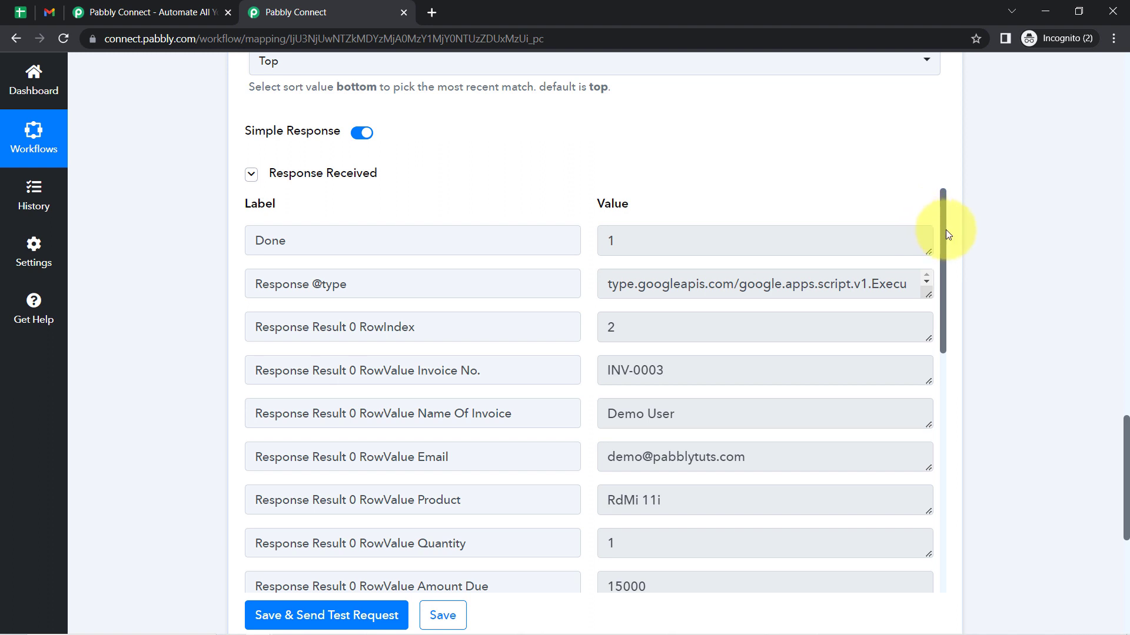
pyautogui.scroll(-1, 947, 234)
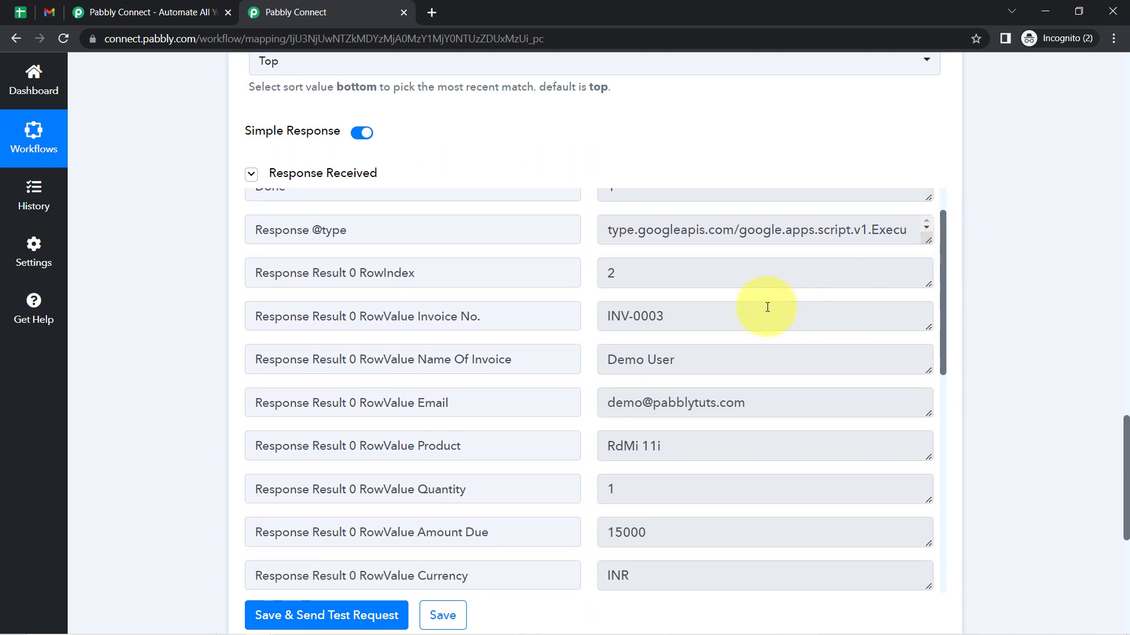
pyautogui.doubleClick(662, 317)
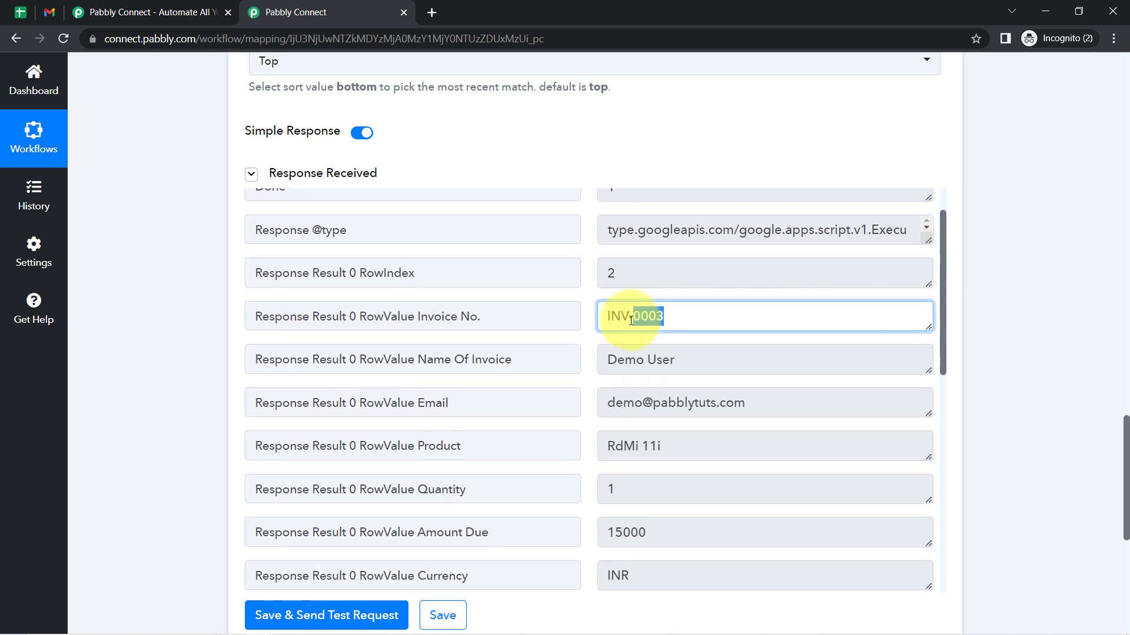
pyautogui.moveTo(631, 321); pyautogui.dragTo(621, 321)
pyautogui.moveTo(695, 363); pyautogui.dragTo(636, 362)
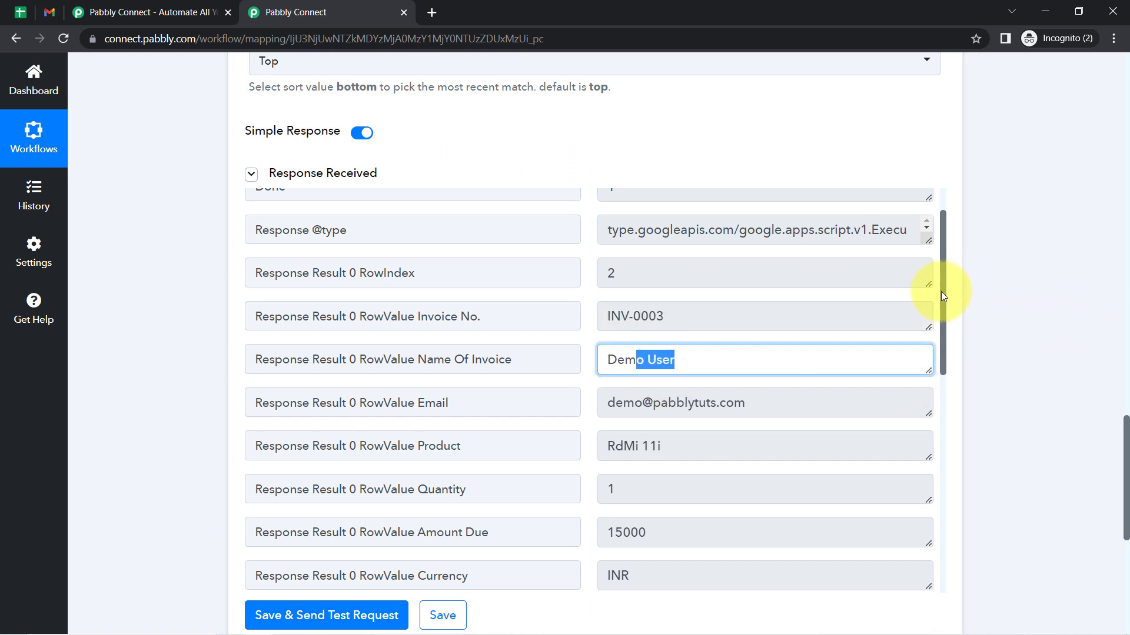
pyautogui.scroll(-1, 941, 291)
pyautogui.scroll(-3, 934, 323)
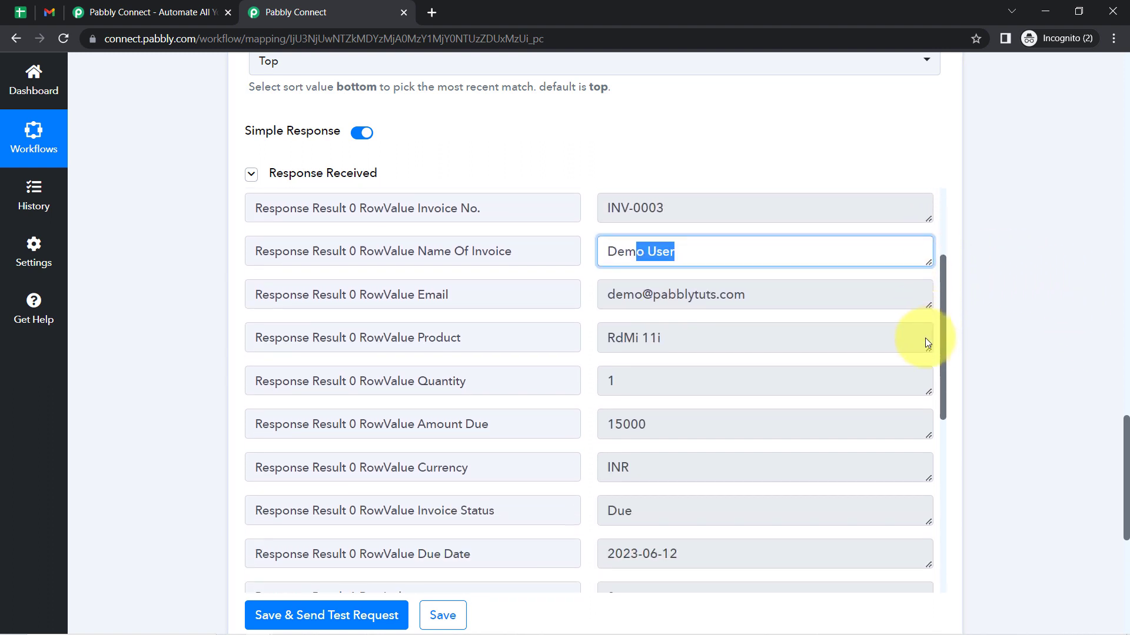
pyautogui.scroll(-3, 908, 386)
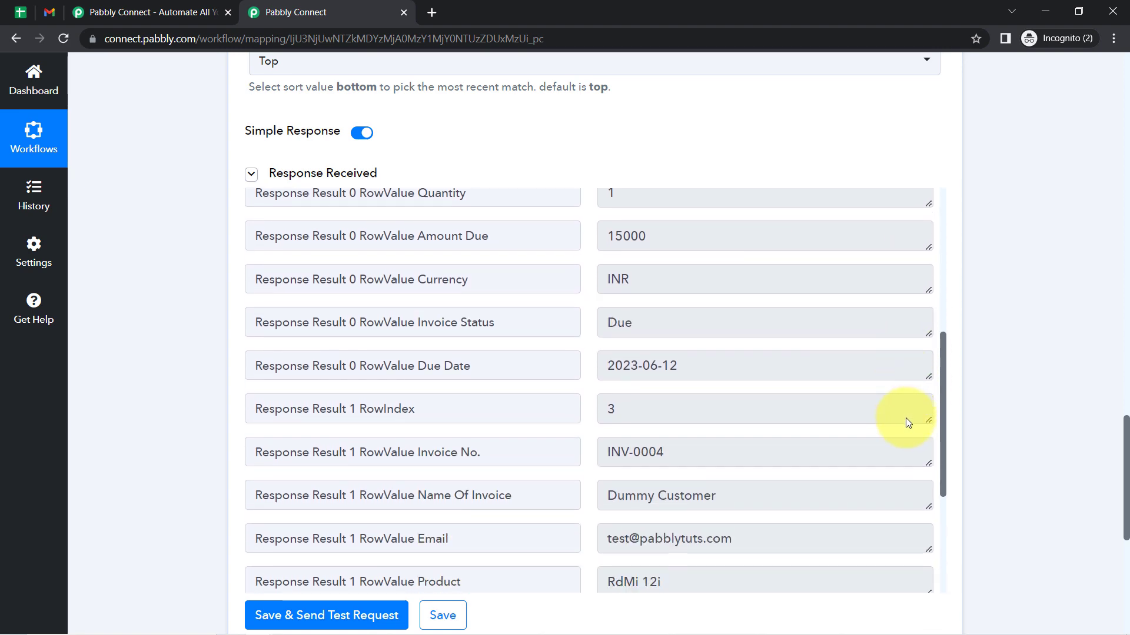
# - Inspect rows 2 and 3 of the All Invoices sheet and compare row 3's invoice number and name with the second lookup result
pyautogui.click(23, 13)
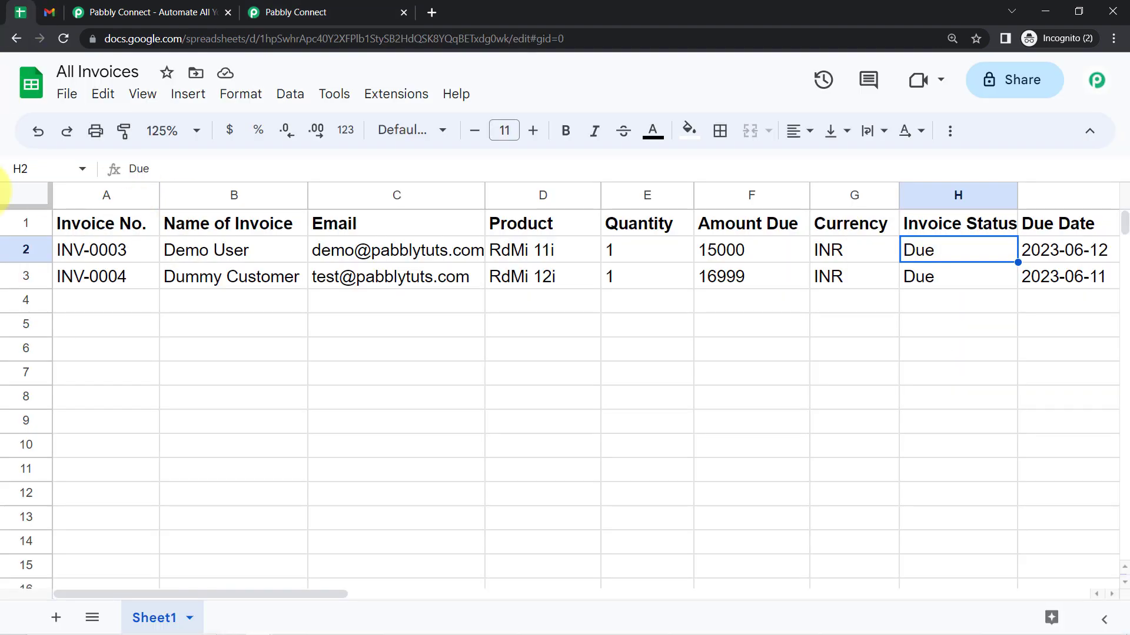
pyautogui.click(7, 254)
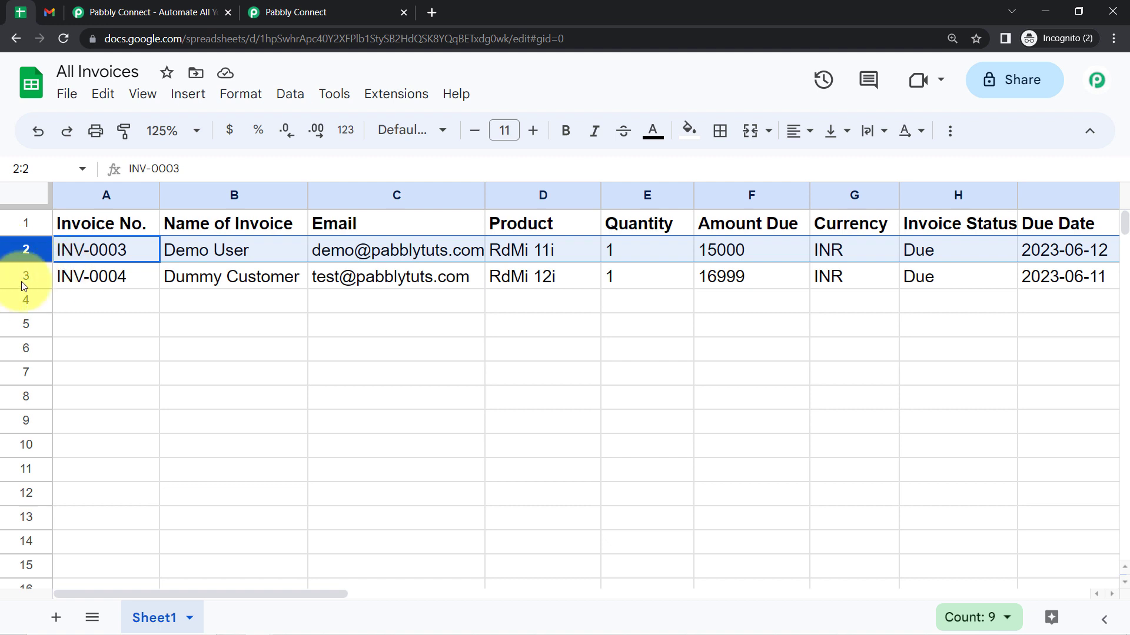
pyautogui.click(12, 275)
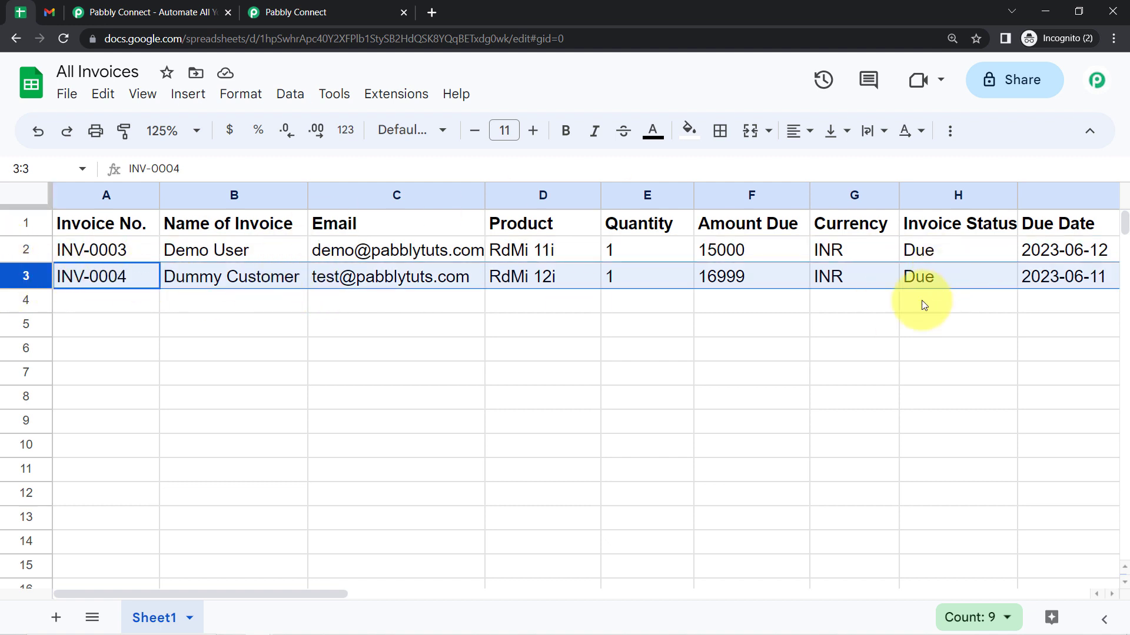
pyautogui.click(300, 11)
pyautogui.moveTo(942, 376); pyautogui.dragTo(934, 437)
pyautogui.moveTo(619, 298); pyautogui.dragTo(717, 298)
pyautogui.moveTo(656, 256); pyautogui.dragTo(547, 253)
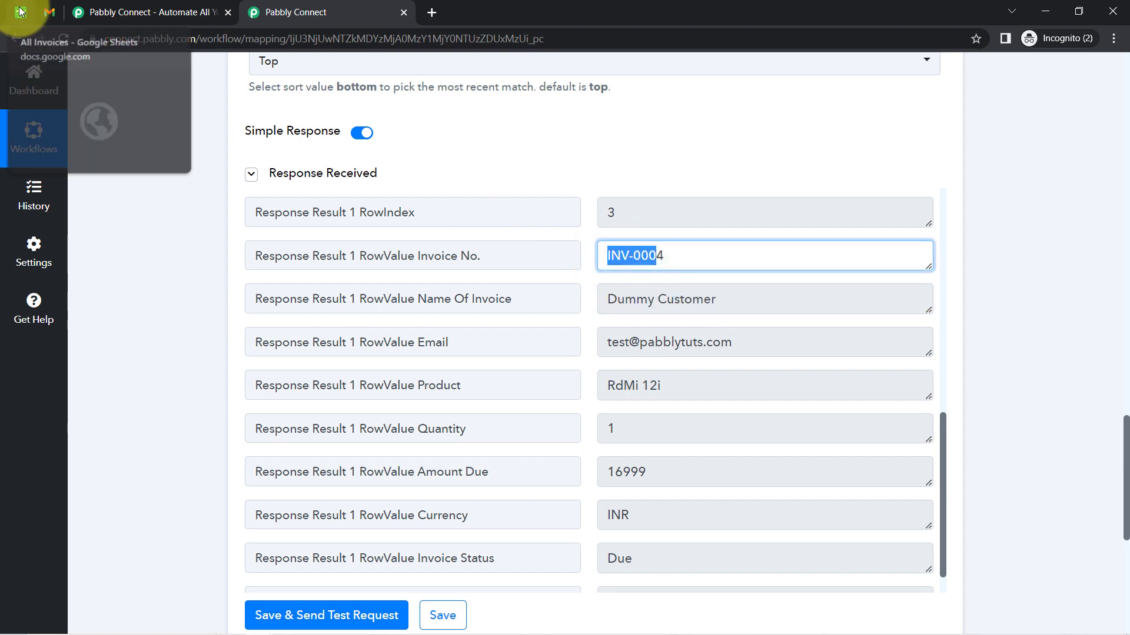
# - Compare the second lookup result's amount due with row 3 of the All Invoices sheet
pyautogui.click(20, 12)
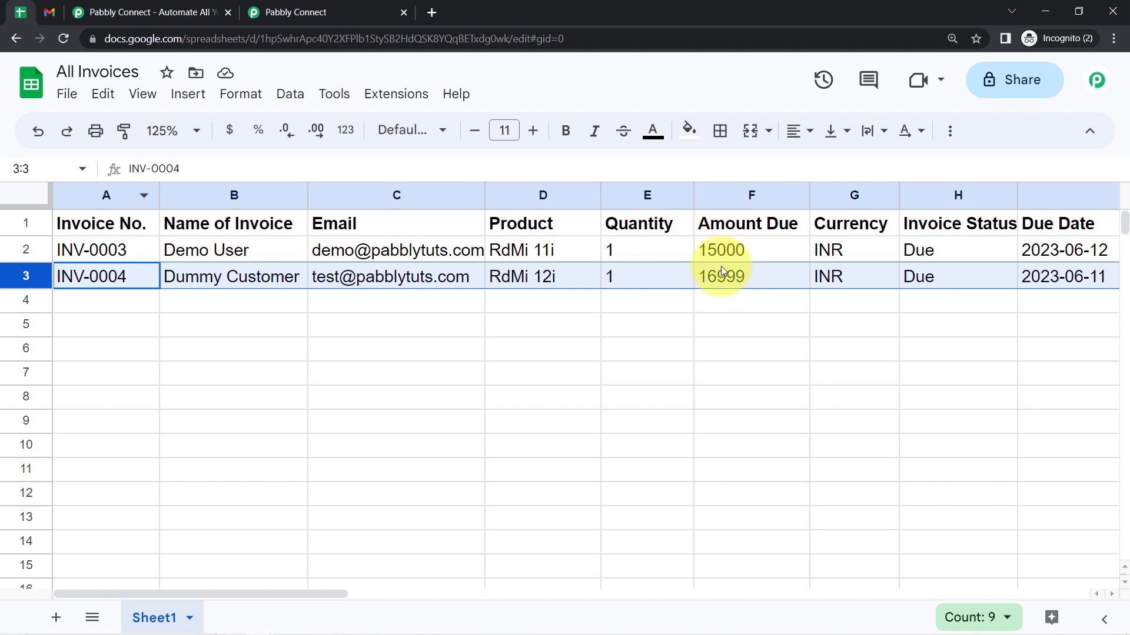
pyautogui.click(318, 12)
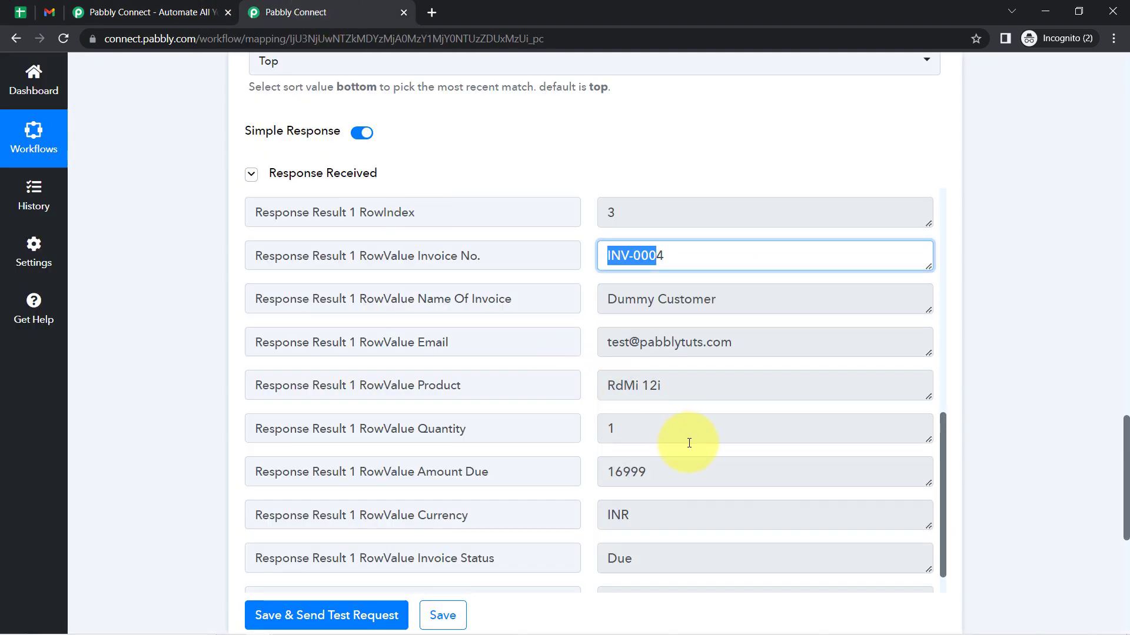
pyautogui.scroll(-1, 689, 443)
pyautogui.moveTo(663, 436); pyautogui.dragTo(618, 436)
pyautogui.doubleClick(612, 435)
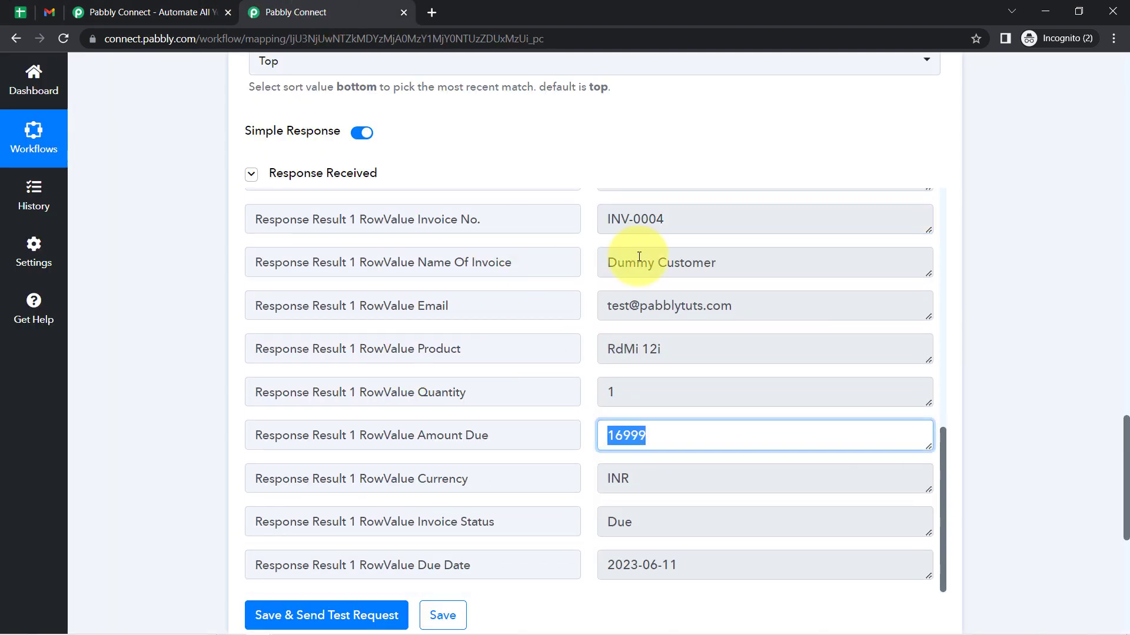
# - Review the Invoice Status cells and full rows 2 and 3 in the All Invoices sheet and return to Pabbly Connect
pyautogui.click(17, 10)
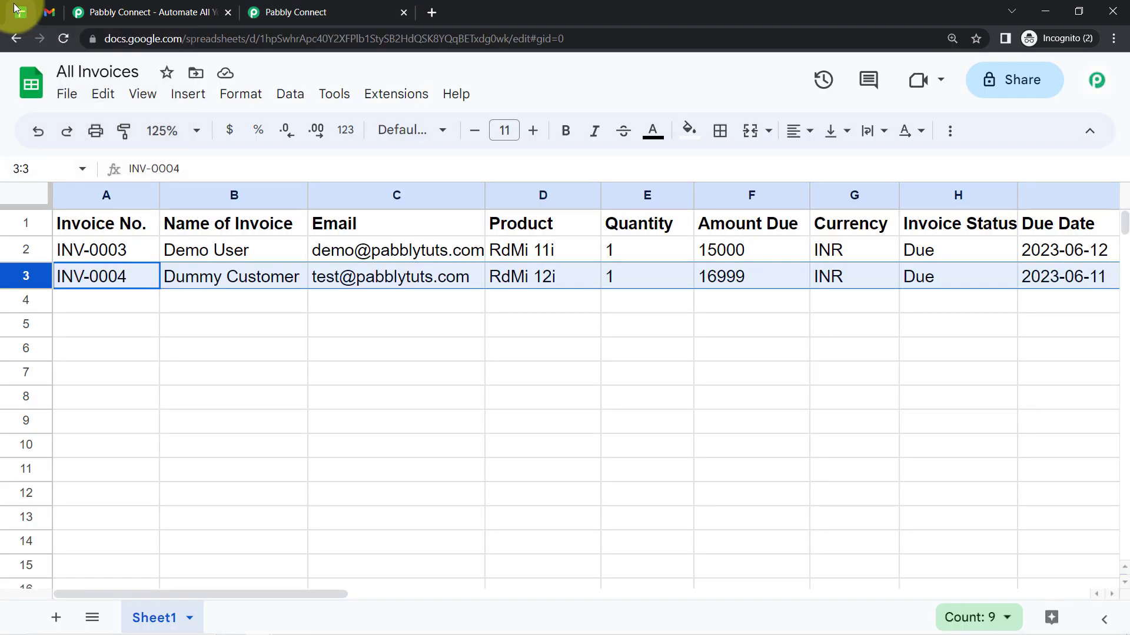
pyautogui.click(873, 382)
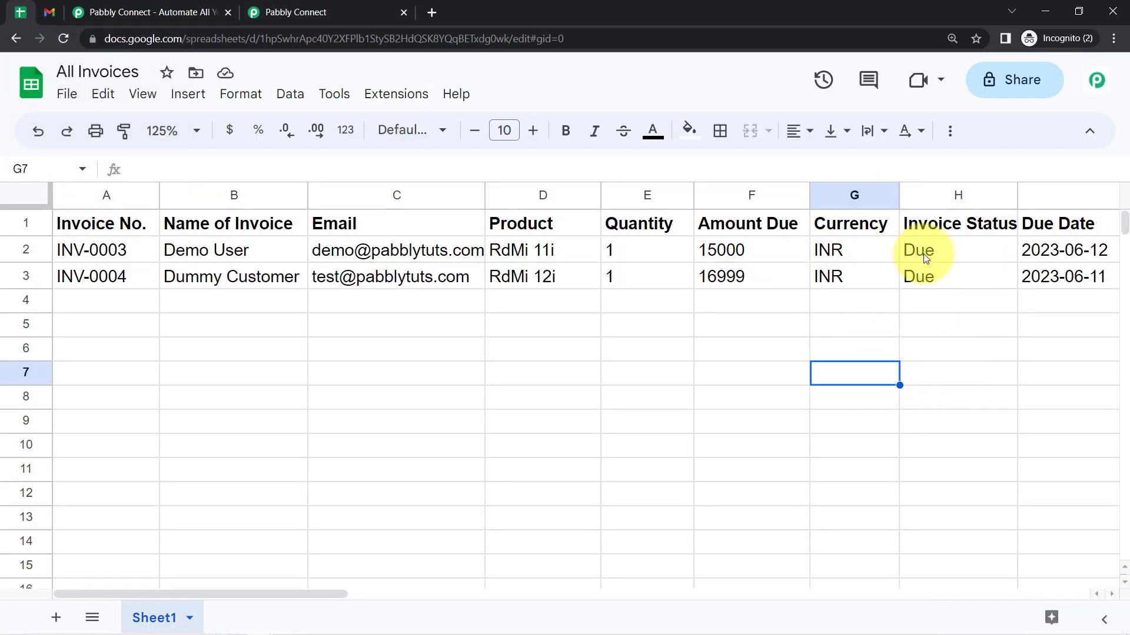
pyautogui.click(925, 252)
pyautogui.click(917, 276)
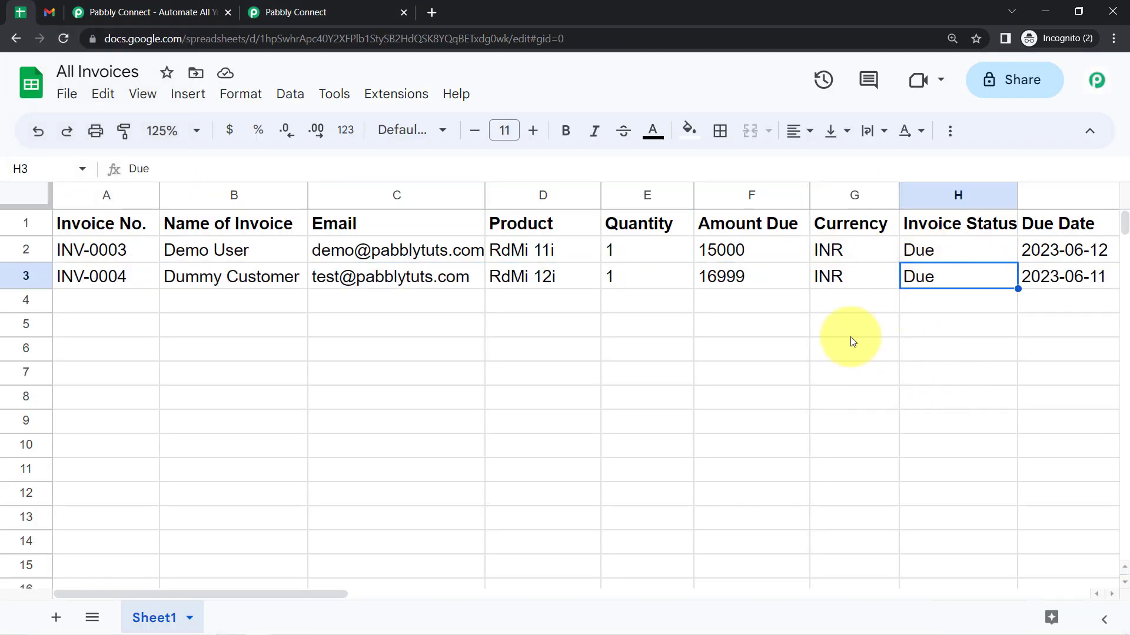
pyautogui.click(25, 250)
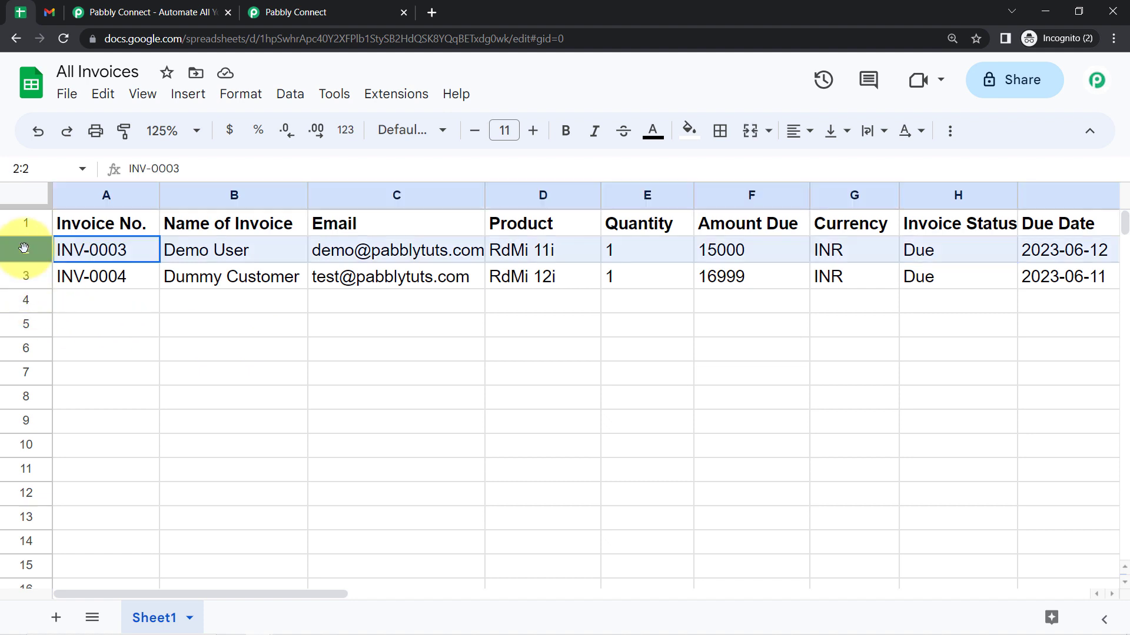
pyautogui.click(17, 279)
pyautogui.click(274, 13)
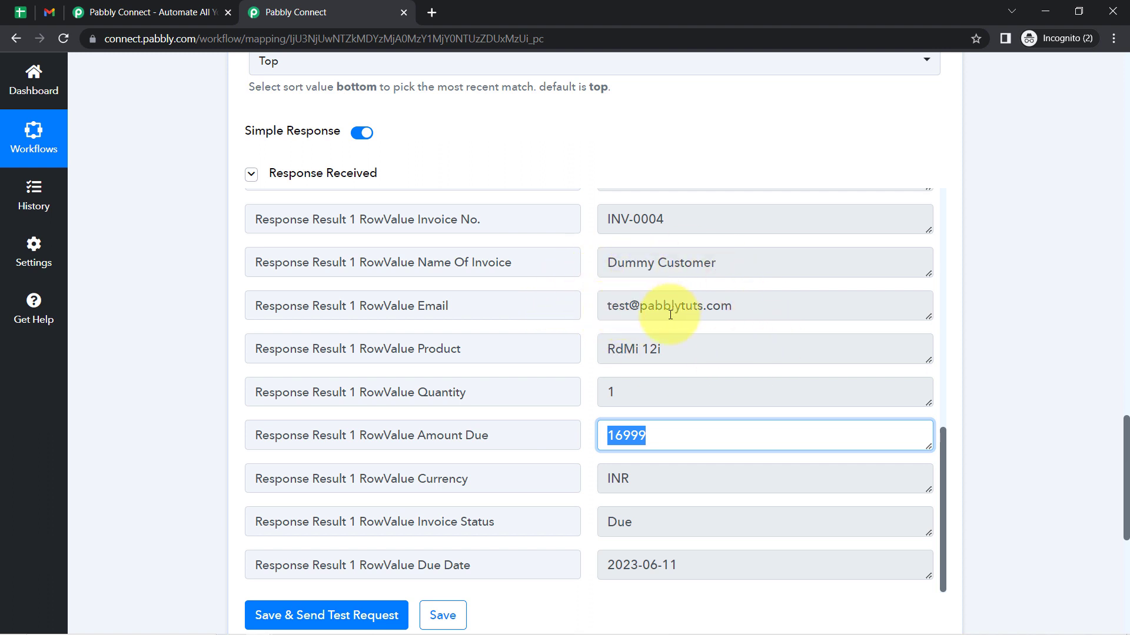
# - Review the entire All Invoices sheet and the first invoice's status cell, and go back to the lookup response in Pabbly Connect
pyautogui.click(3, 6)
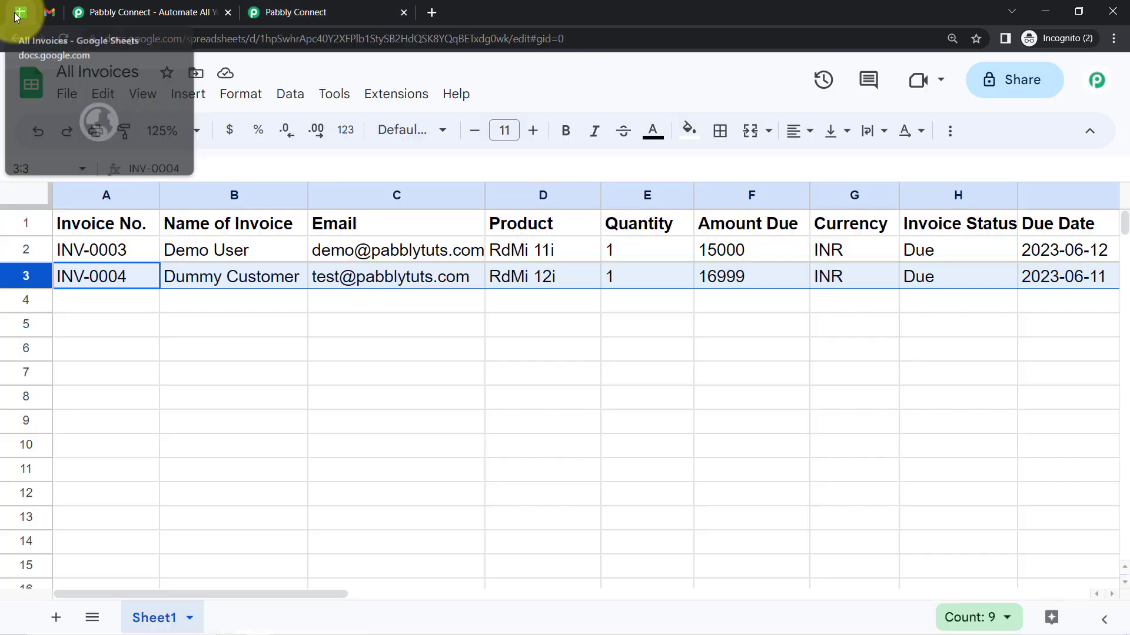
pyautogui.click(12, 196)
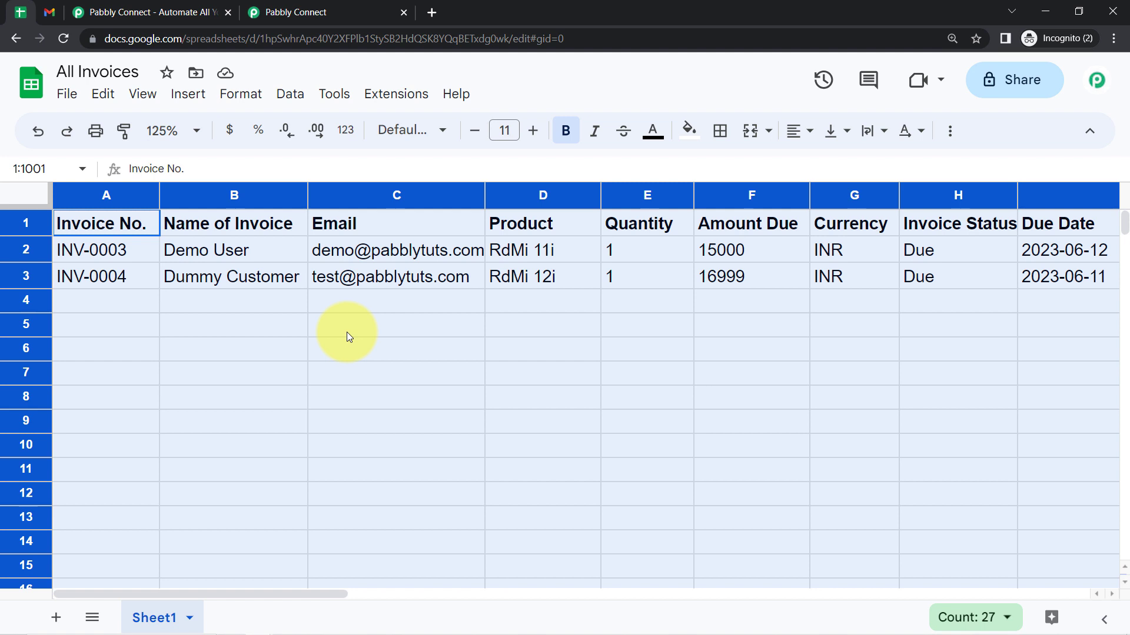
pyautogui.click(920, 250)
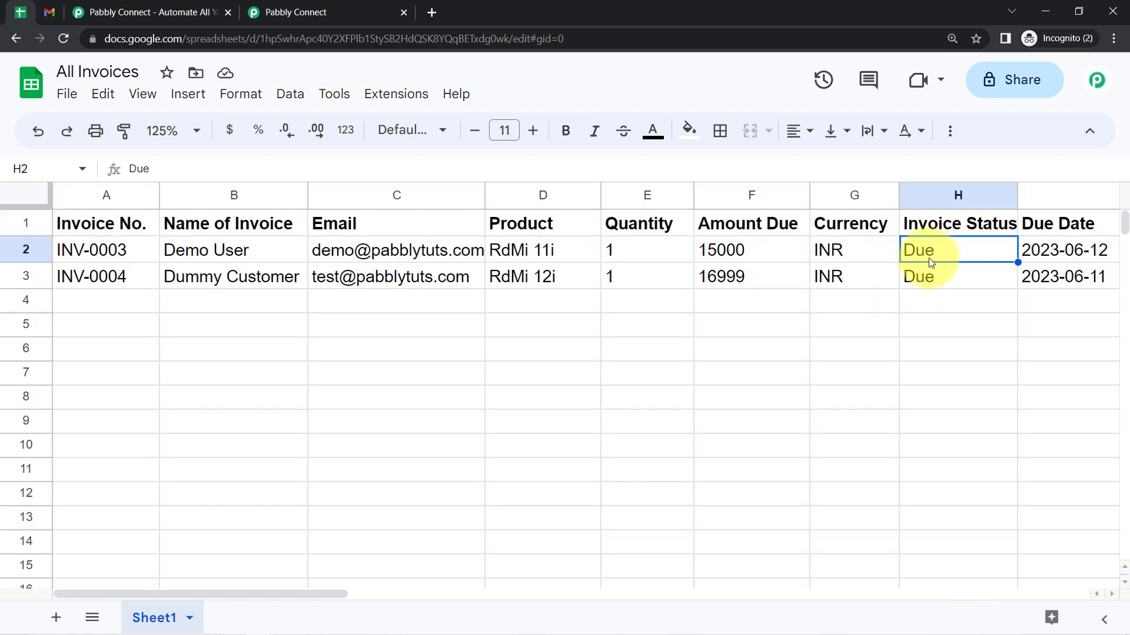
pyautogui.click(356, 10)
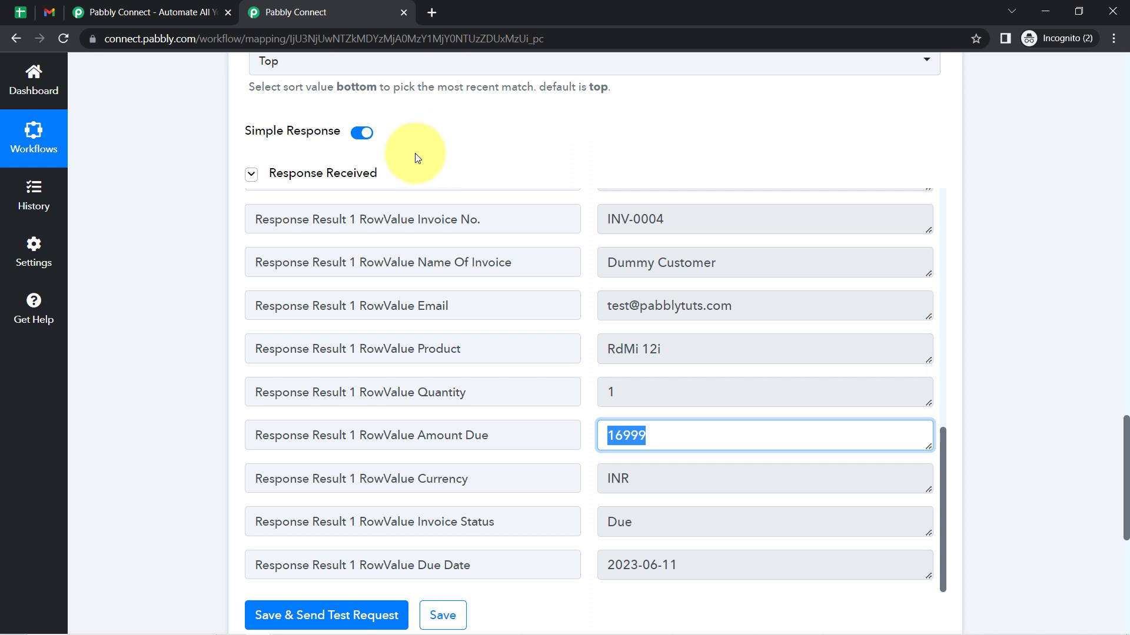
# - Turn off Simple Response for the lookup action and send the test request again
pyautogui.click(360, 134)
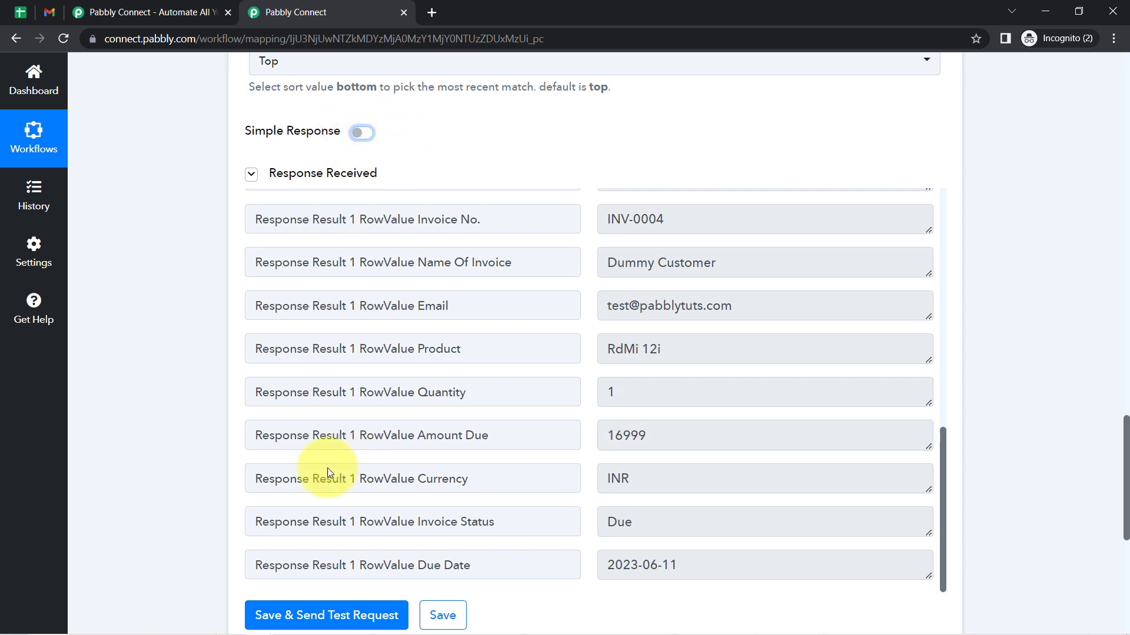
pyautogui.scroll(-3, 123, 510)
pyautogui.click(286, 475)
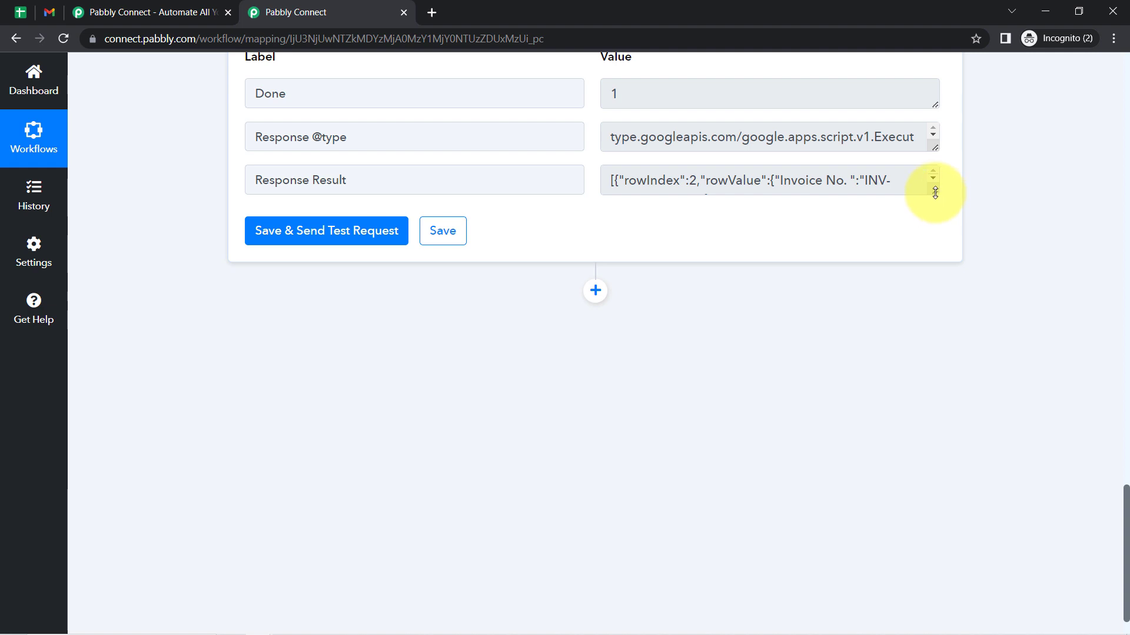
# - Enlarge the Response Result value and examine the opening and closing brackets of the returned invoice array
pyautogui.moveTo(935, 196); pyautogui.dragTo(910, 449)
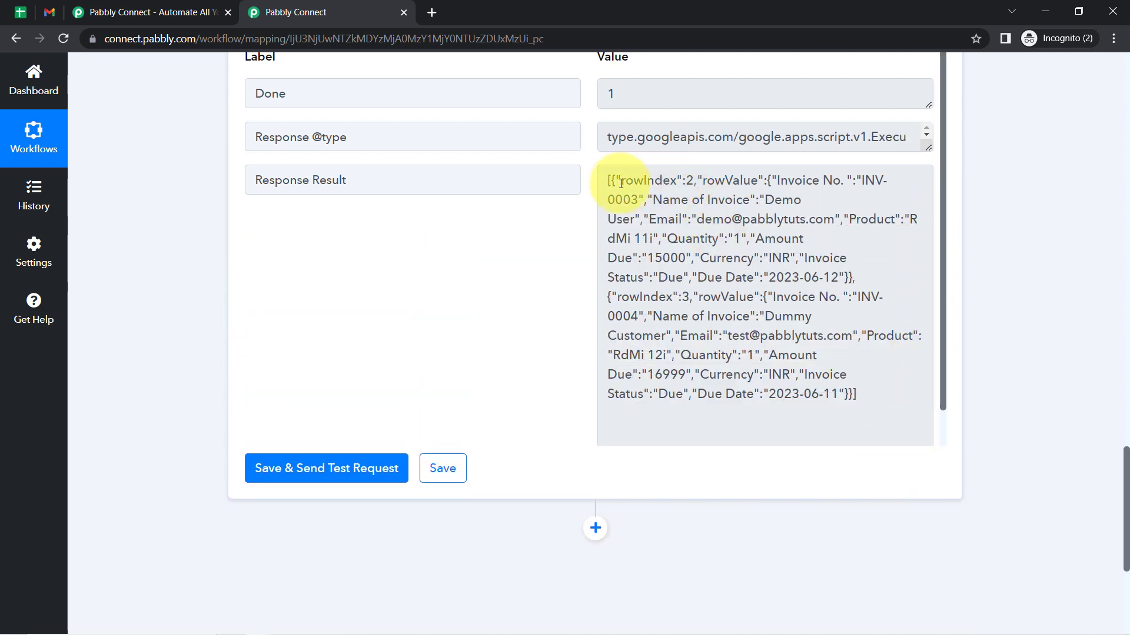
pyautogui.moveTo(616, 182); pyautogui.dragTo(608, 180)
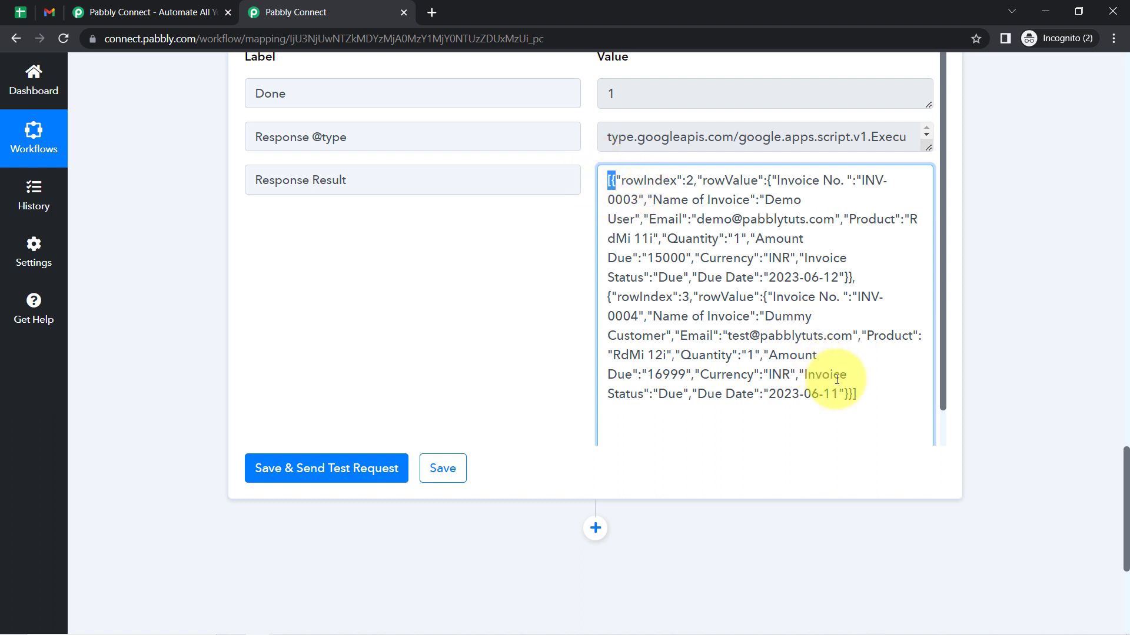
pyautogui.moveTo(858, 394); pyautogui.dragTo(848, 395)
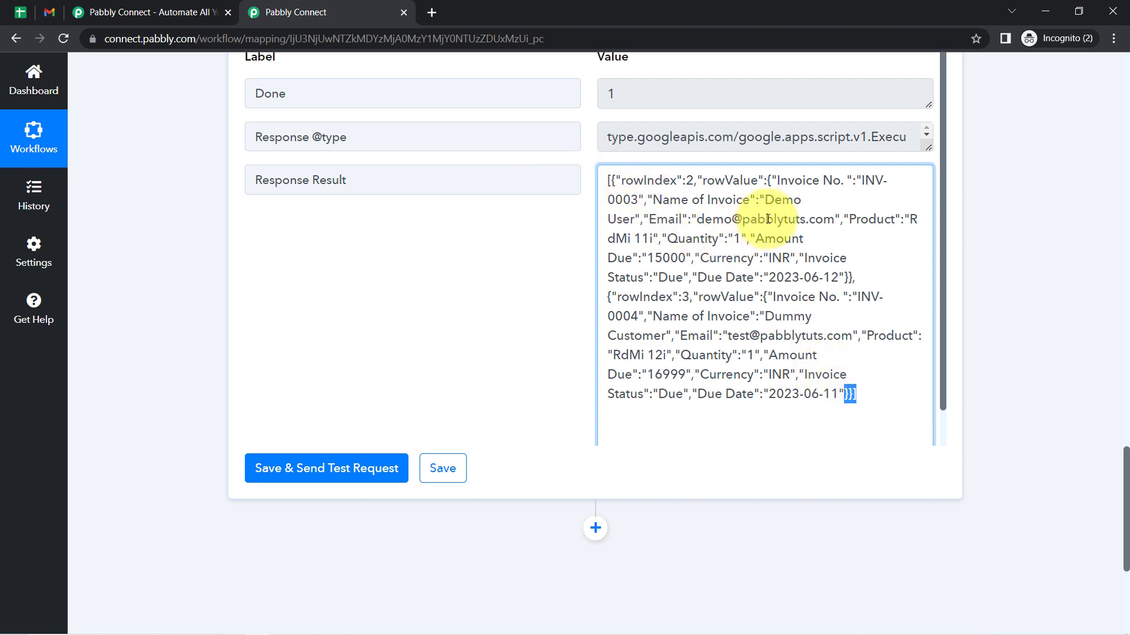
# - Examine the invoice numbers, customer names and remaining details of both invoices in the Response Result value
pyautogui.moveTo(860, 177); pyautogui.dragTo(613, 202)
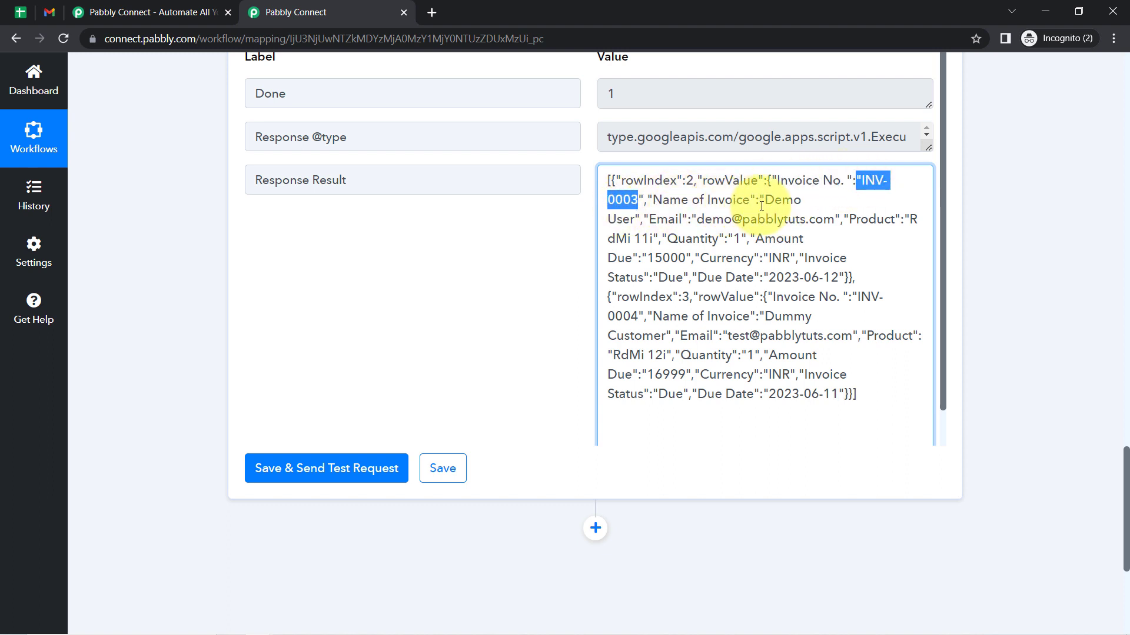
pyautogui.moveTo(759, 200); pyautogui.dragTo(632, 223)
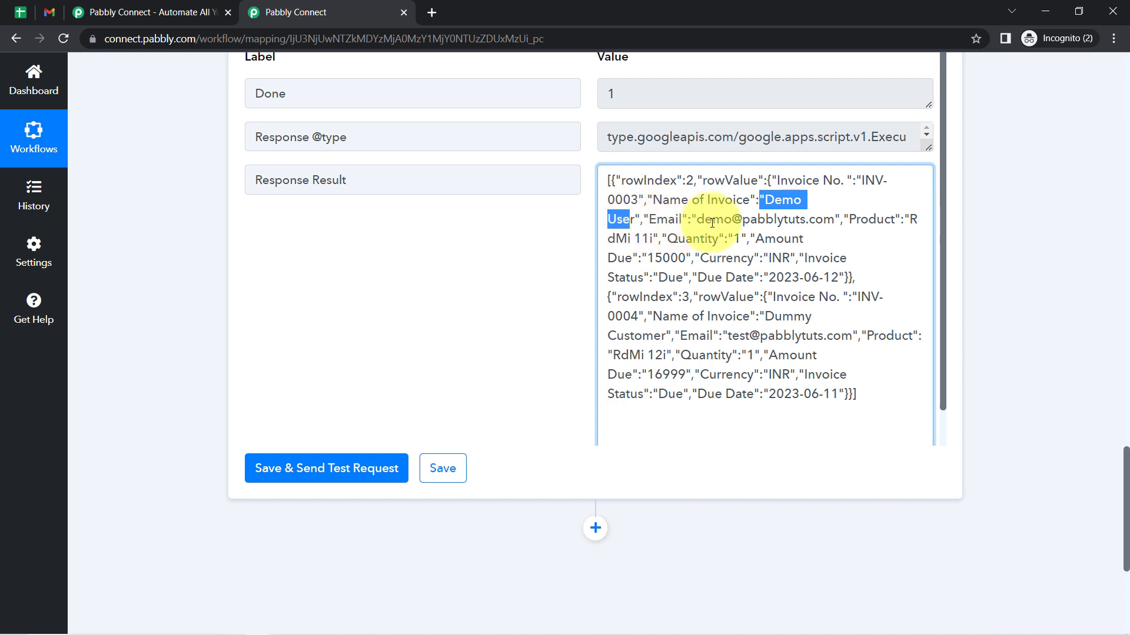
pyautogui.moveTo(712, 219); pyautogui.dragTo(776, 238)
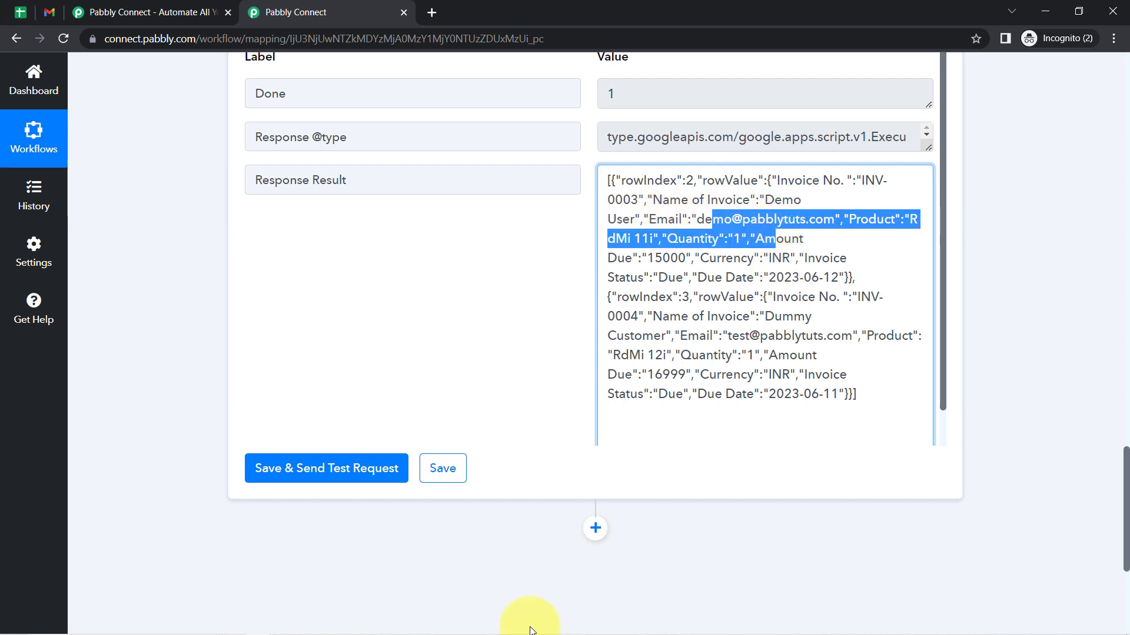
pyautogui.click(792, 333)
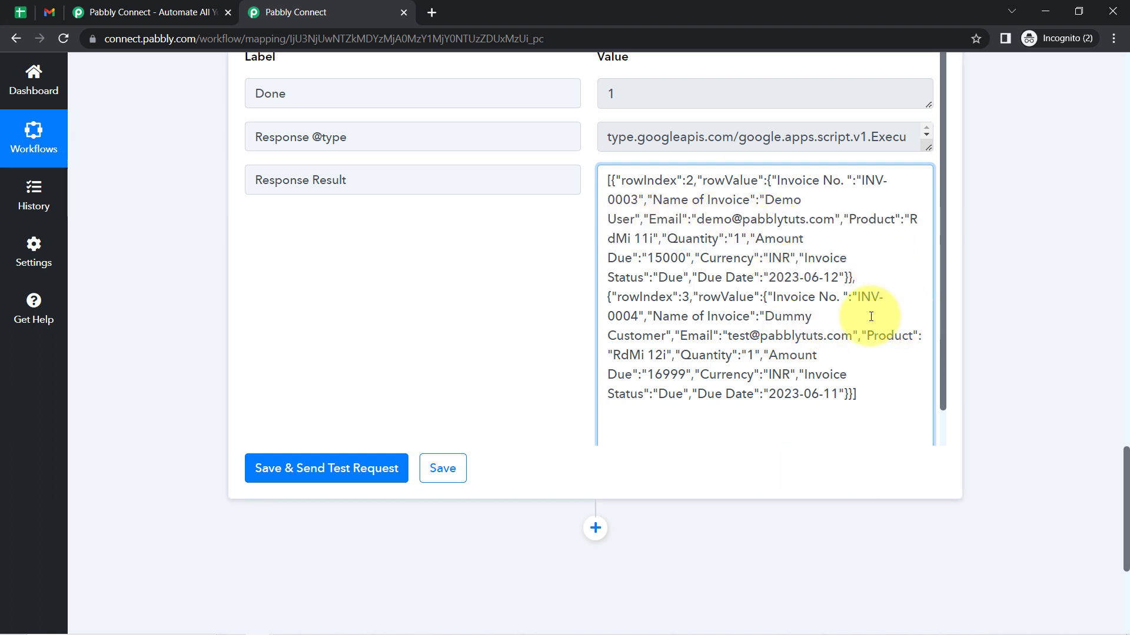
pyautogui.moveTo(858, 296); pyautogui.dragTo(643, 318)
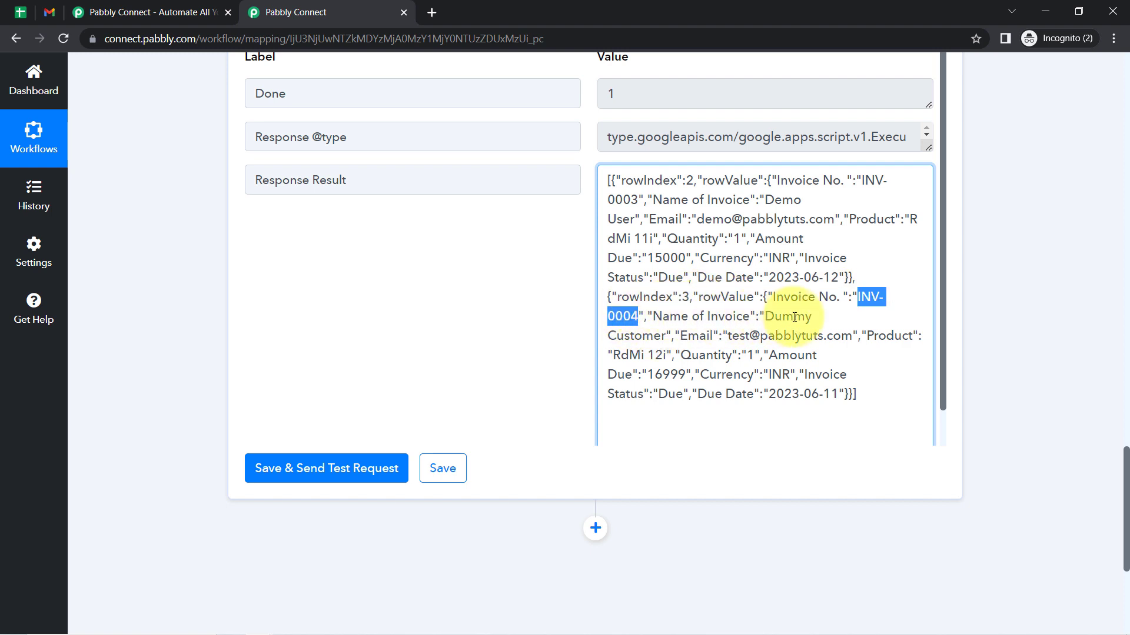
pyautogui.moveTo(782, 316); pyautogui.dragTo(846, 394)
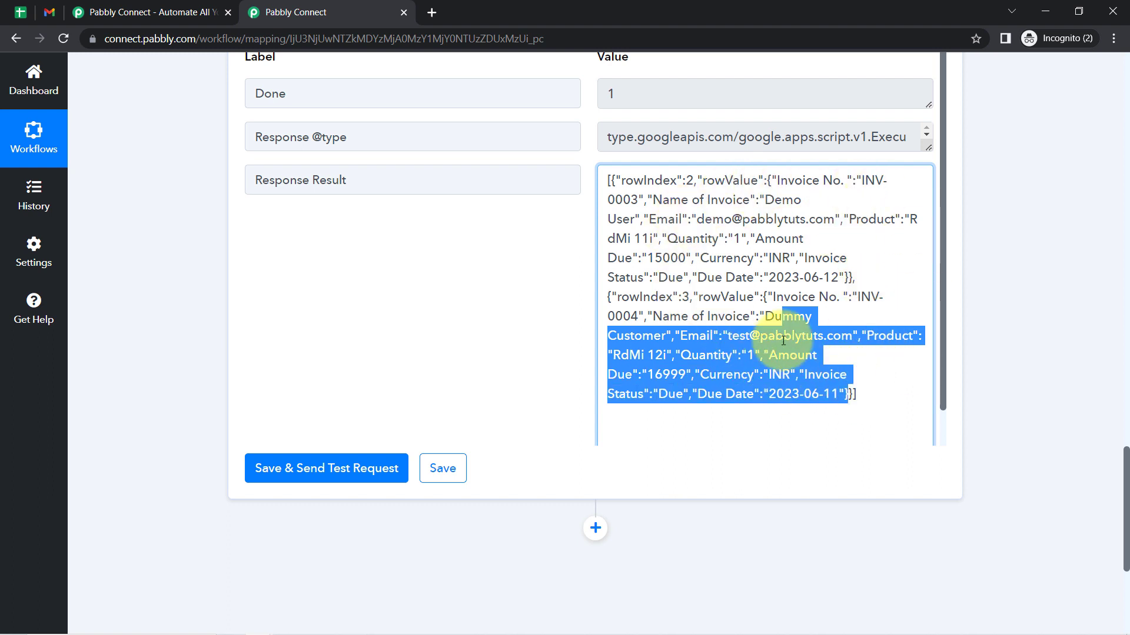
# - Add an Iterator by Pabbly action step after the Google Sheets lookup
pyautogui.moveTo(1127, 468); pyautogui.dragTo(1118, 524)
pyautogui.click(596, 252)
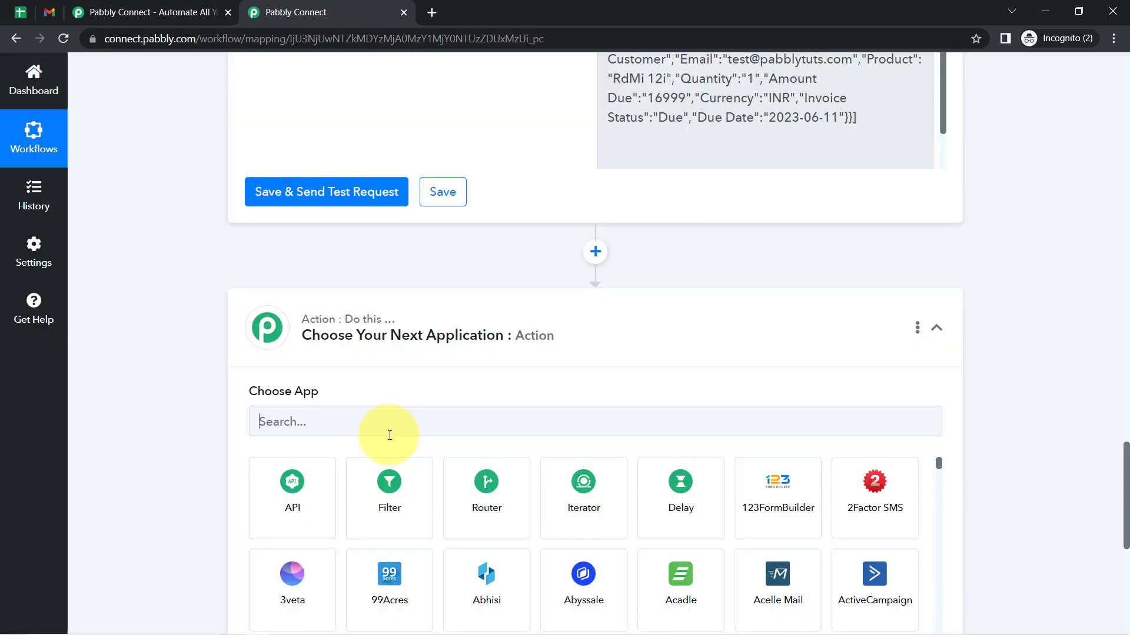
pyautogui.click(579, 496)
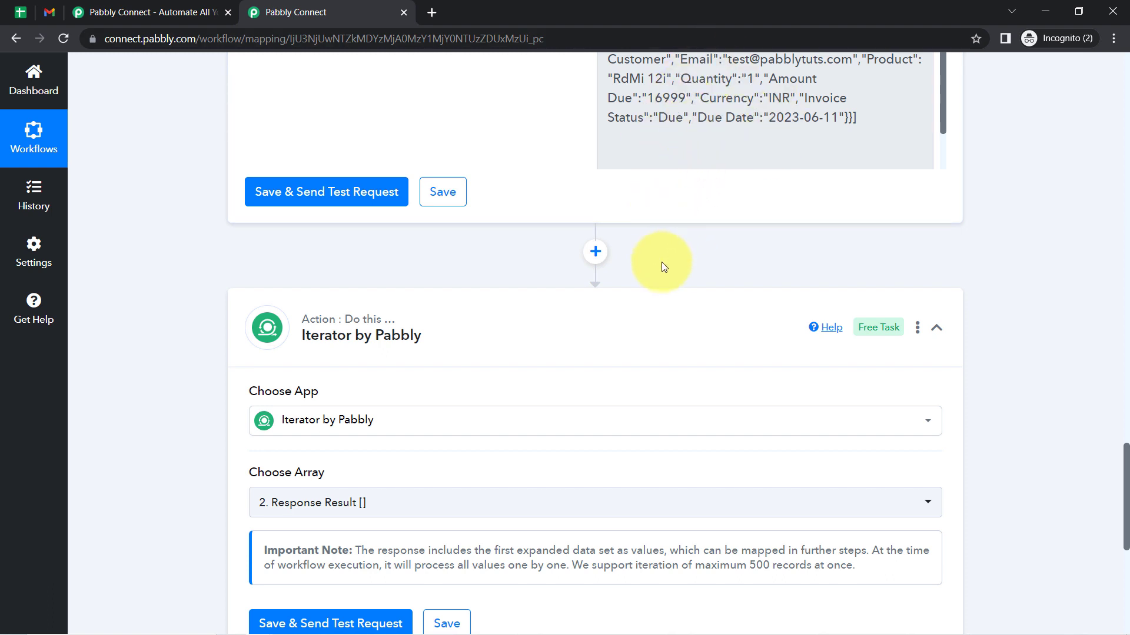
# - Choose 2. Response Result [] as the Iterator's array after checking the lookup response, and save and send the test request
pyautogui.scroll(-3, 661, 263)
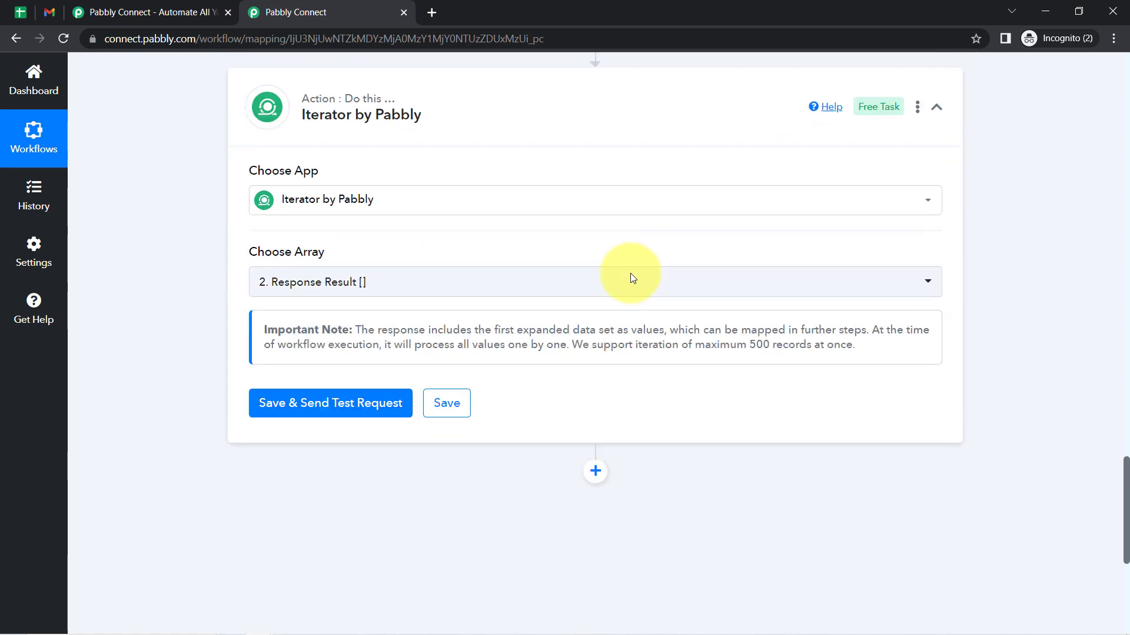
pyautogui.click(274, 284)
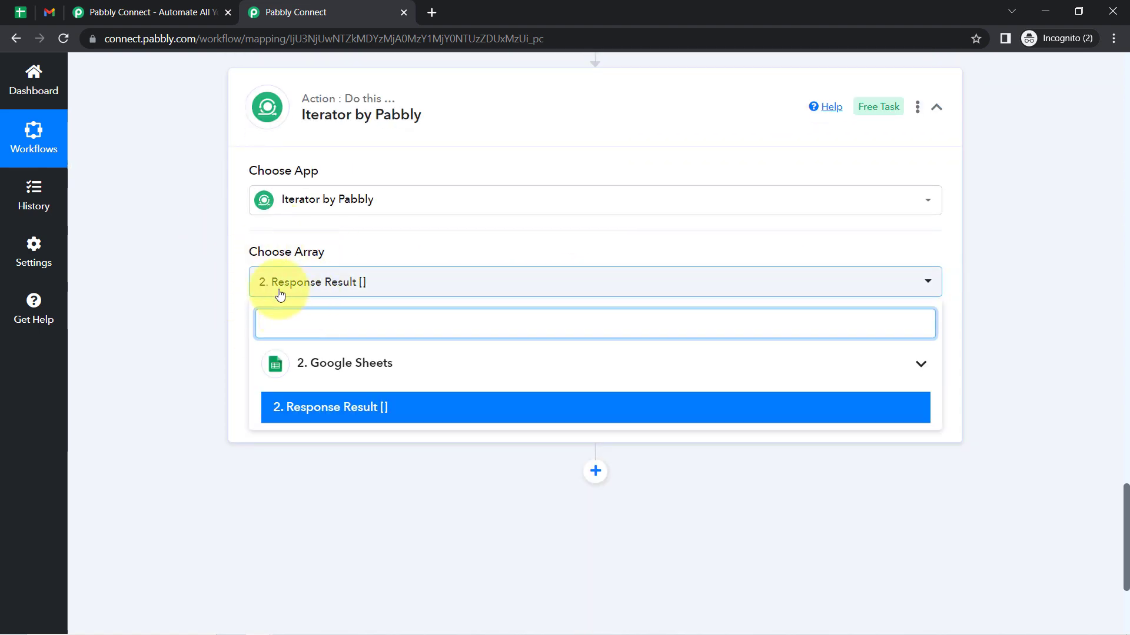
pyautogui.click(140, 321)
pyautogui.scroll(9, 140, 321)
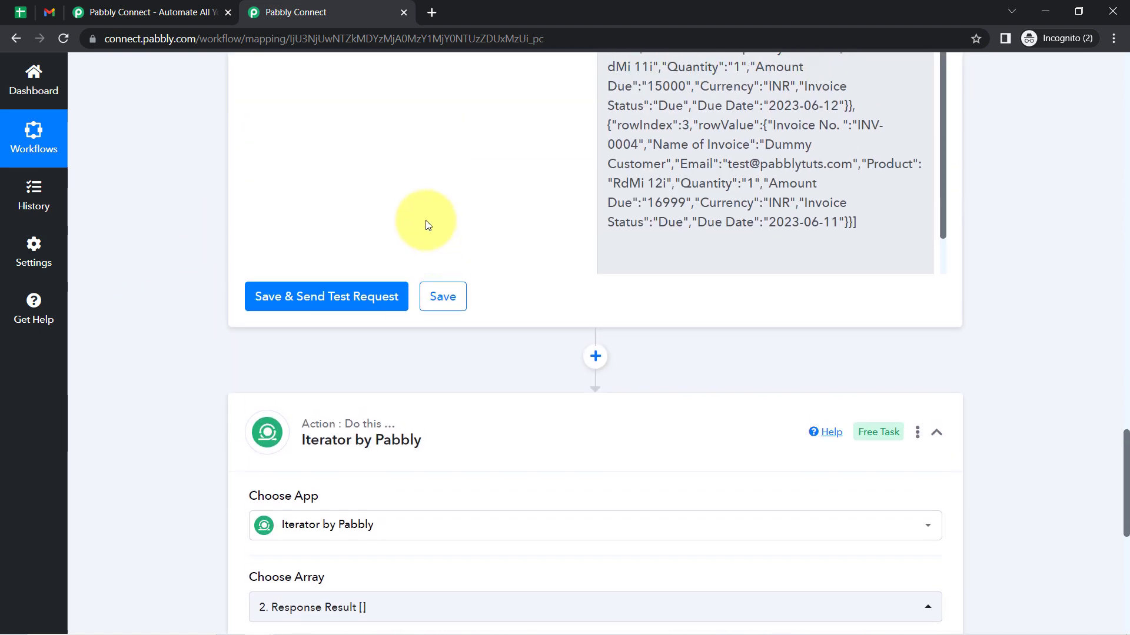
pyautogui.scroll(-1, 428, 225)
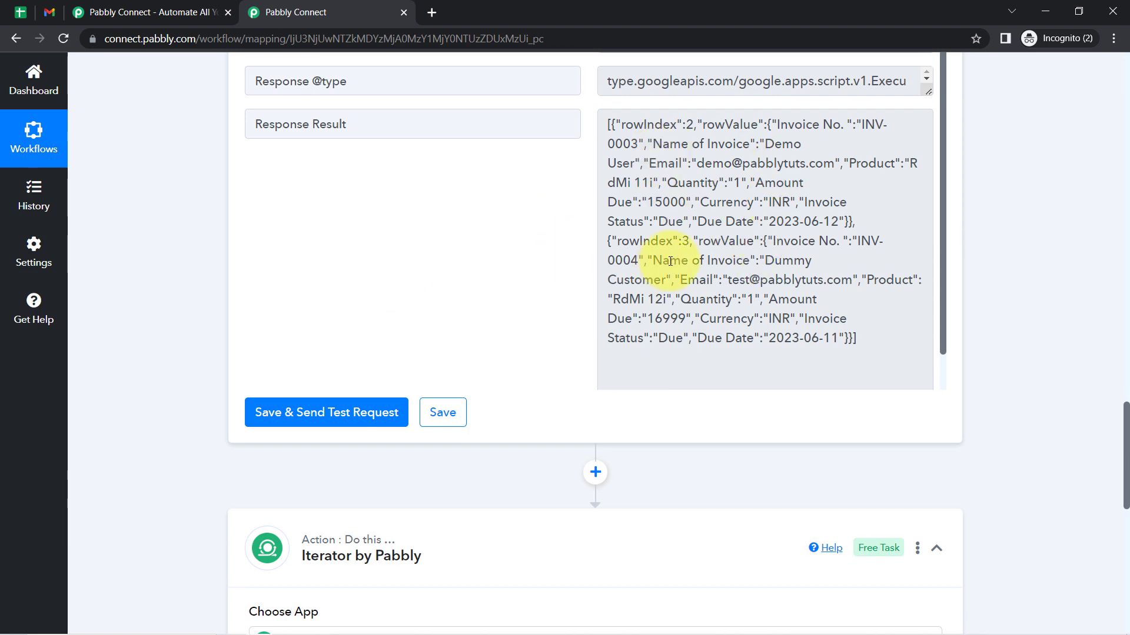
pyautogui.scroll(-12, 116, 369)
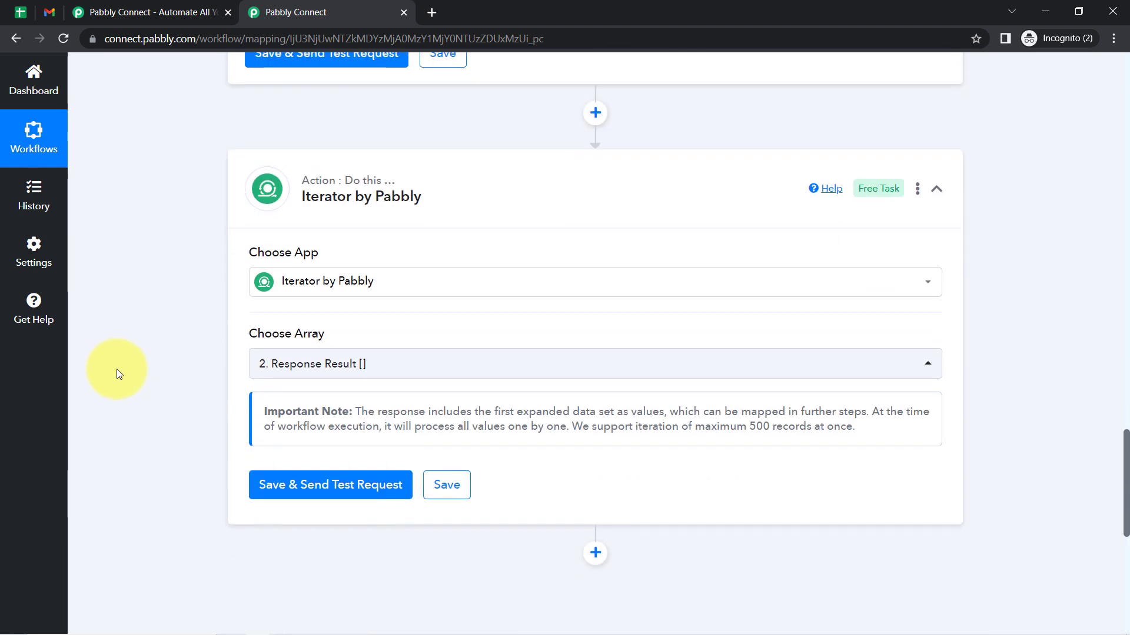
pyautogui.click(327, 135)
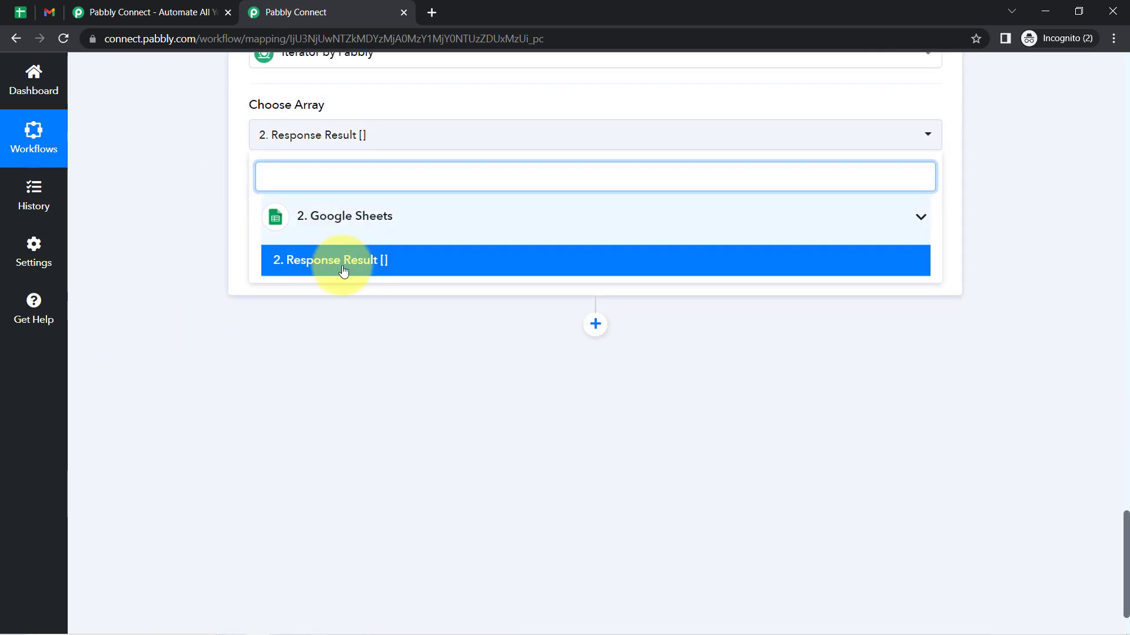
pyautogui.click(343, 268)
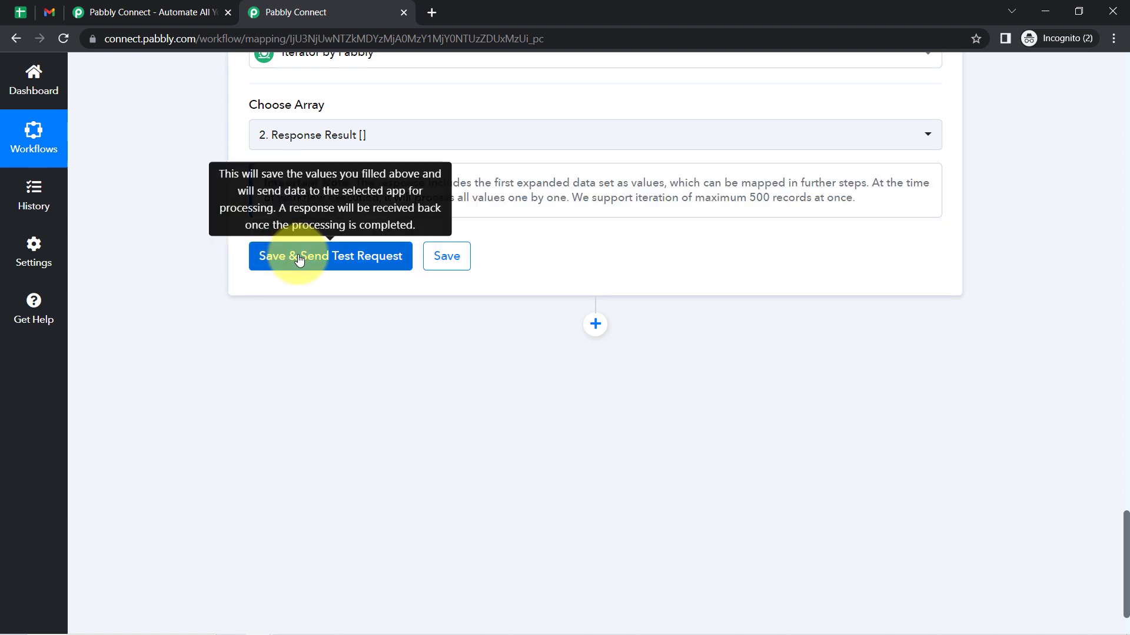
pyautogui.click(299, 257)
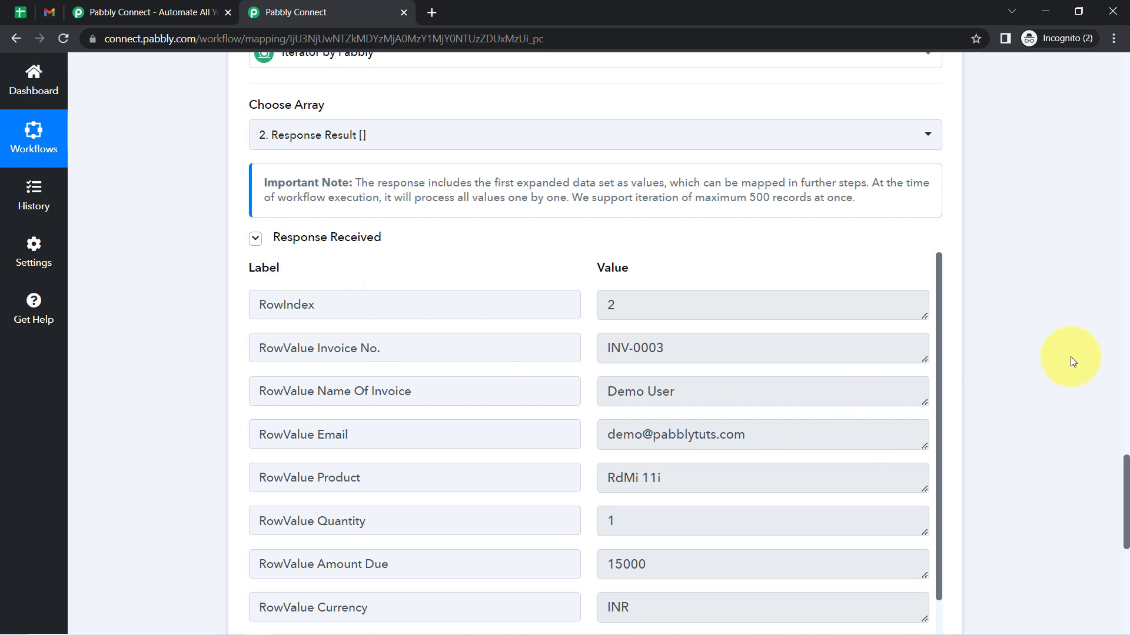
# - Examine the Iterator response's fields for the first invoice, including the invoice number, customer name and due date
pyautogui.moveTo(937, 313); pyautogui.dragTo(961, 292)
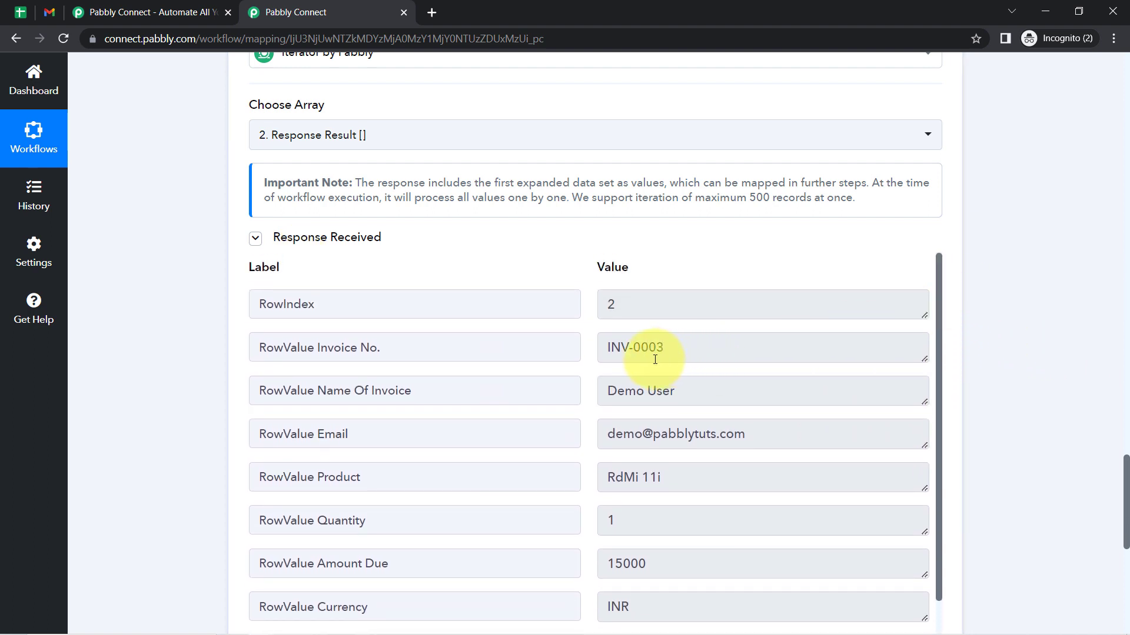
pyautogui.moveTo(682, 350); pyautogui.dragTo(632, 347)
pyautogui.moveTo(624, 391); pyautogui.dragTo(677, 392)
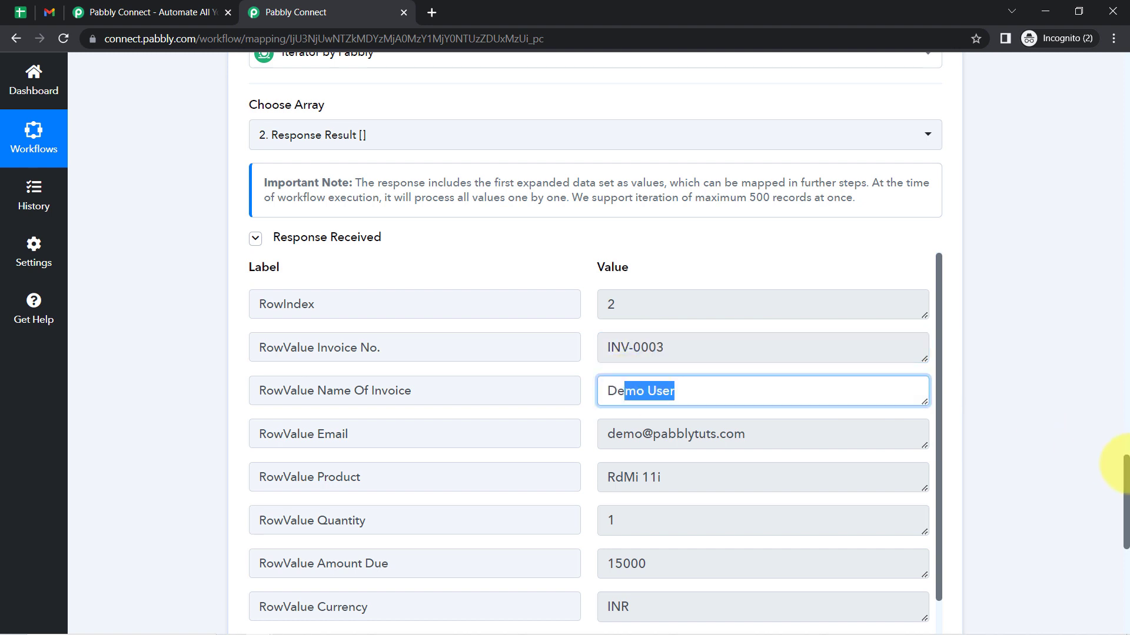
pyautogui.moveTo(1125, 469); pyautogui.dragTo(1120, 485)
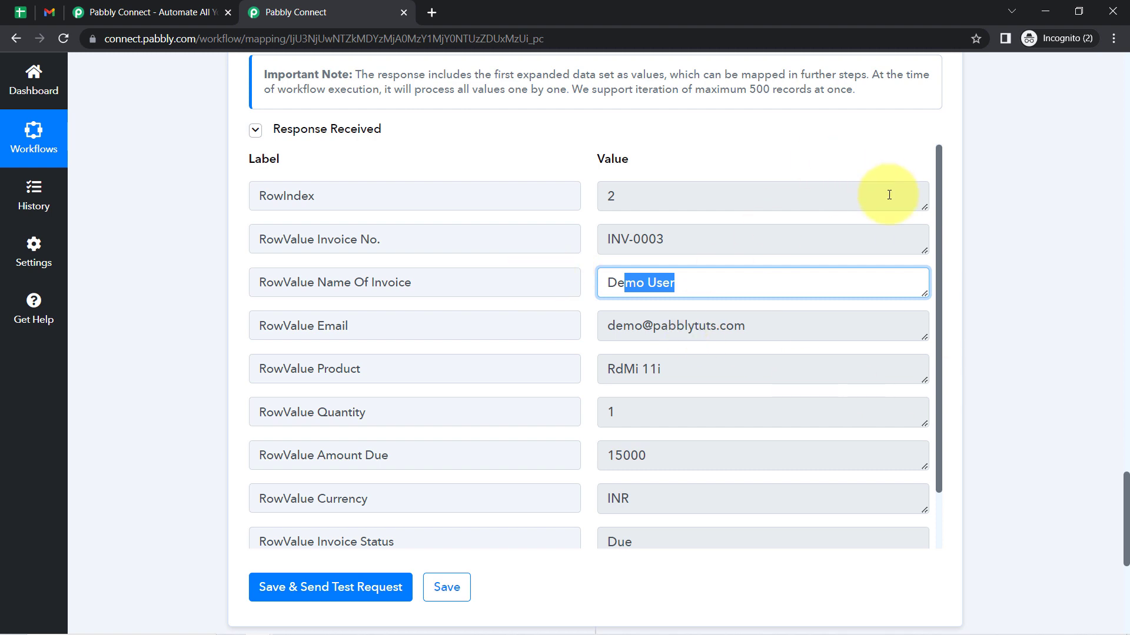
pyautogui.moveTo(939, 213); pyautogui.dragTo(923, 291)
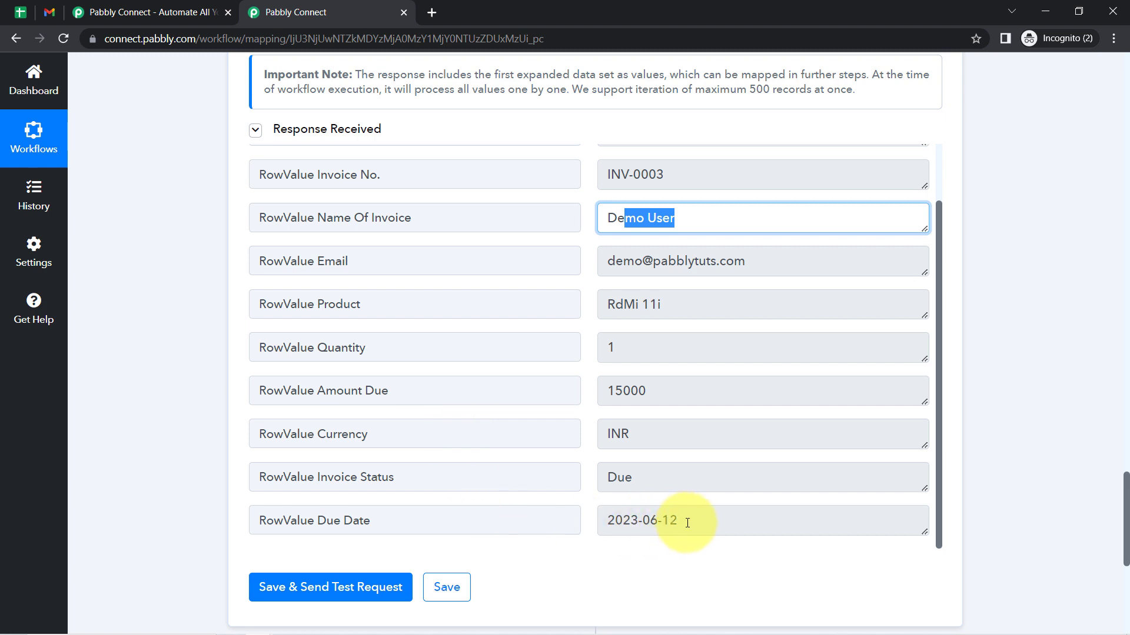
pyautogui.moveTo(687, 523); pyautogui.dragTo(605, 530)
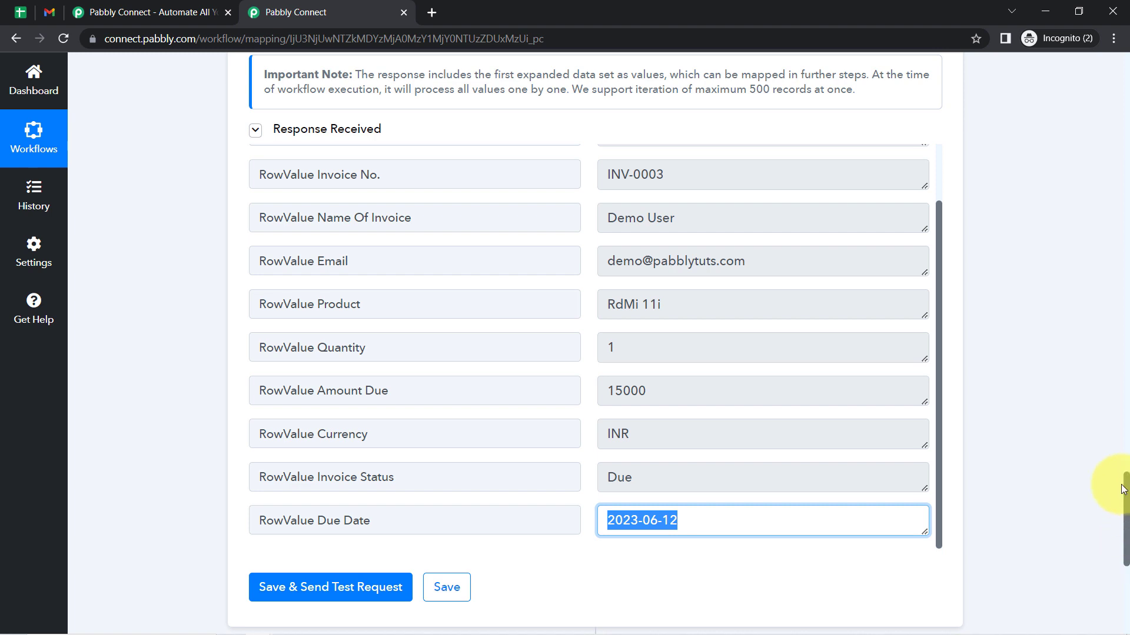
# - Add a Date/Time Formatter by Pabbly action step after the Iterator
pyautogui.scroll(-7, 1118, 489)
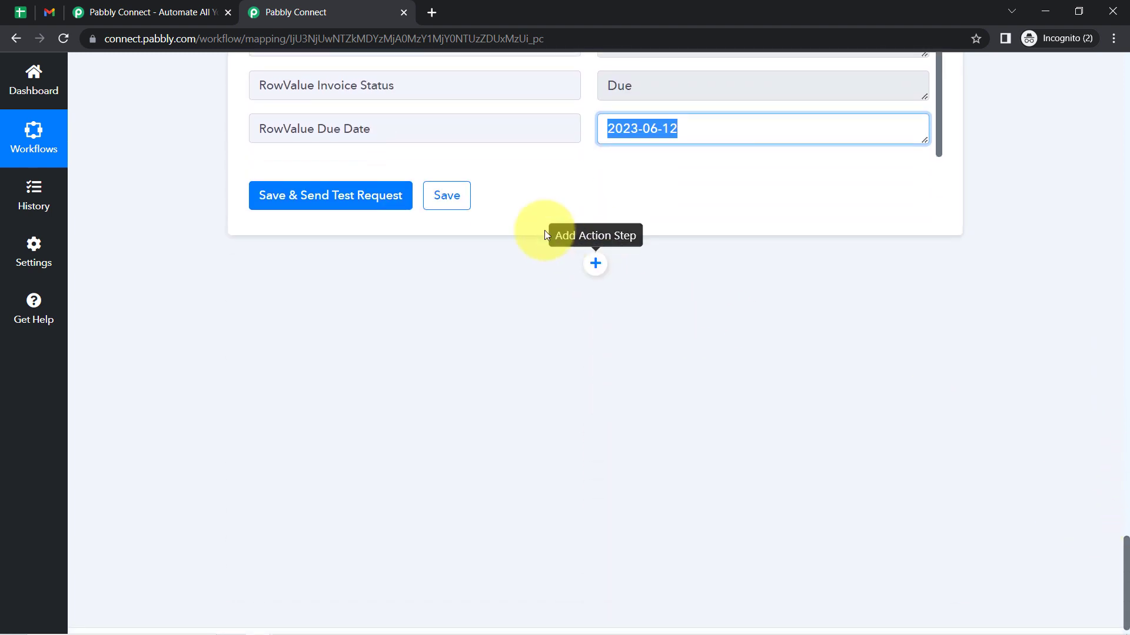
pyautogui.moveTo(624, 130); pyautogui.dragTo(600, 238)
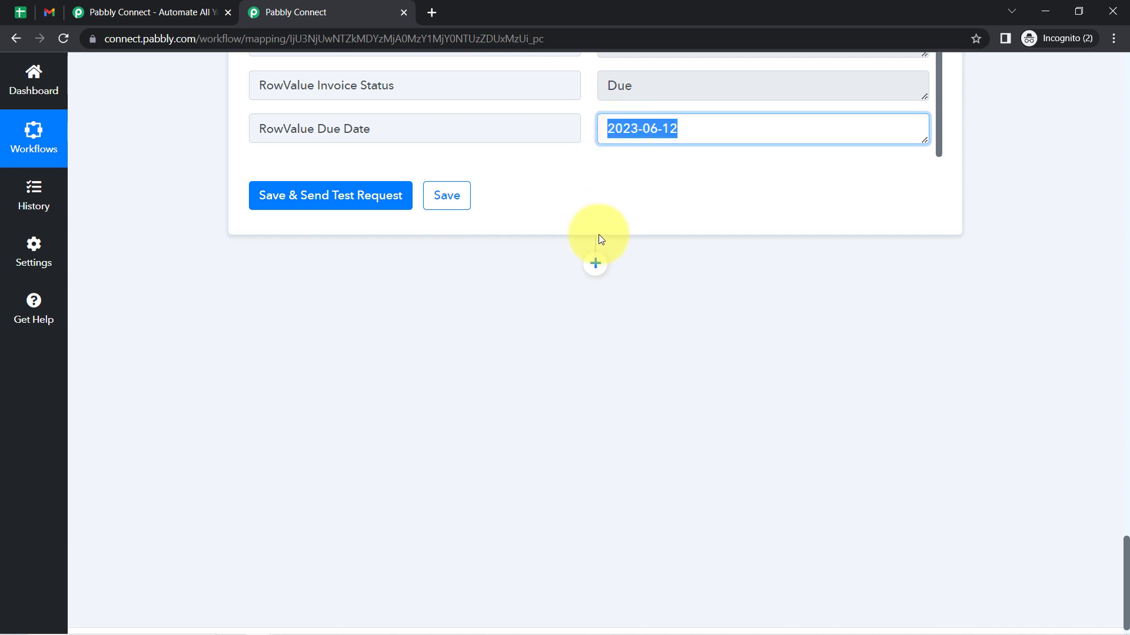
pyautogui.click(593, 263)
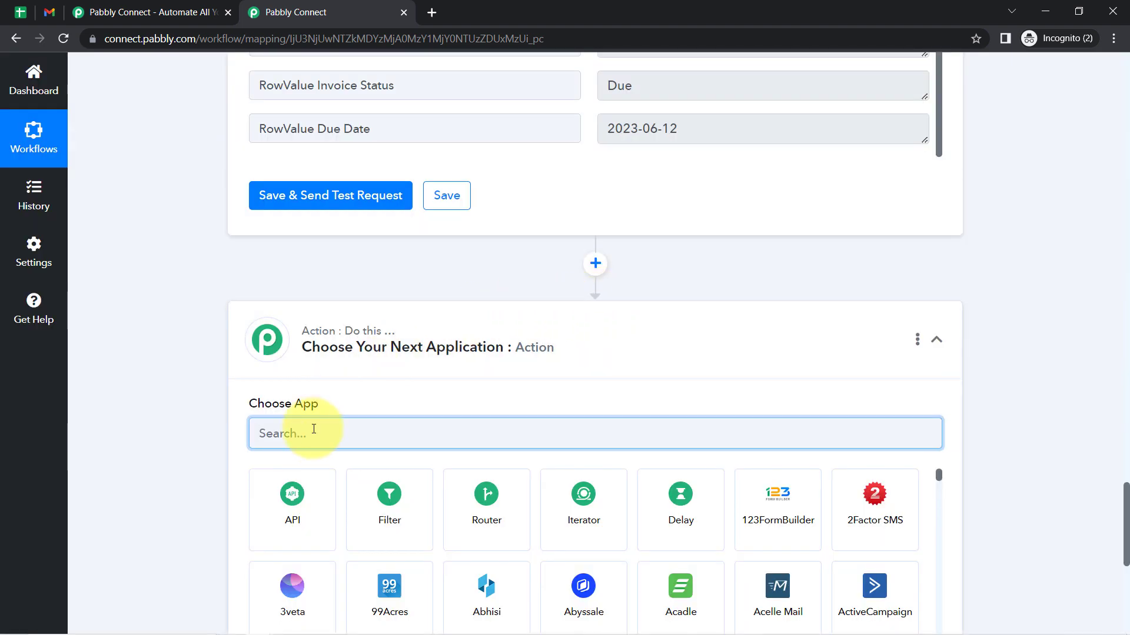
pyautogui.write('date')
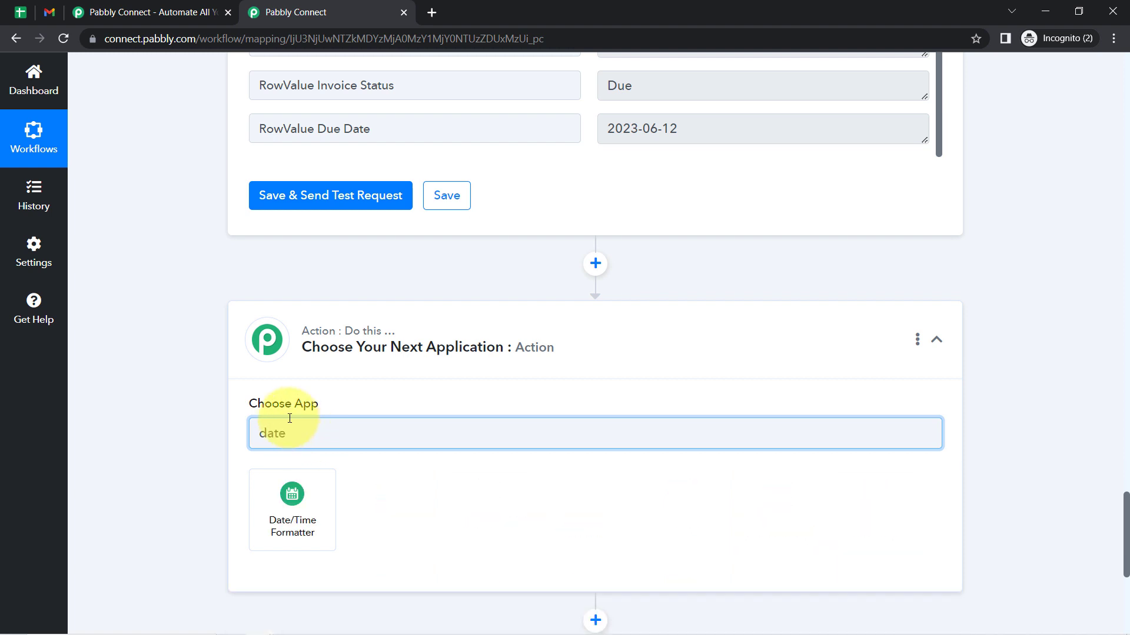
pyautogui.click(262, 501)
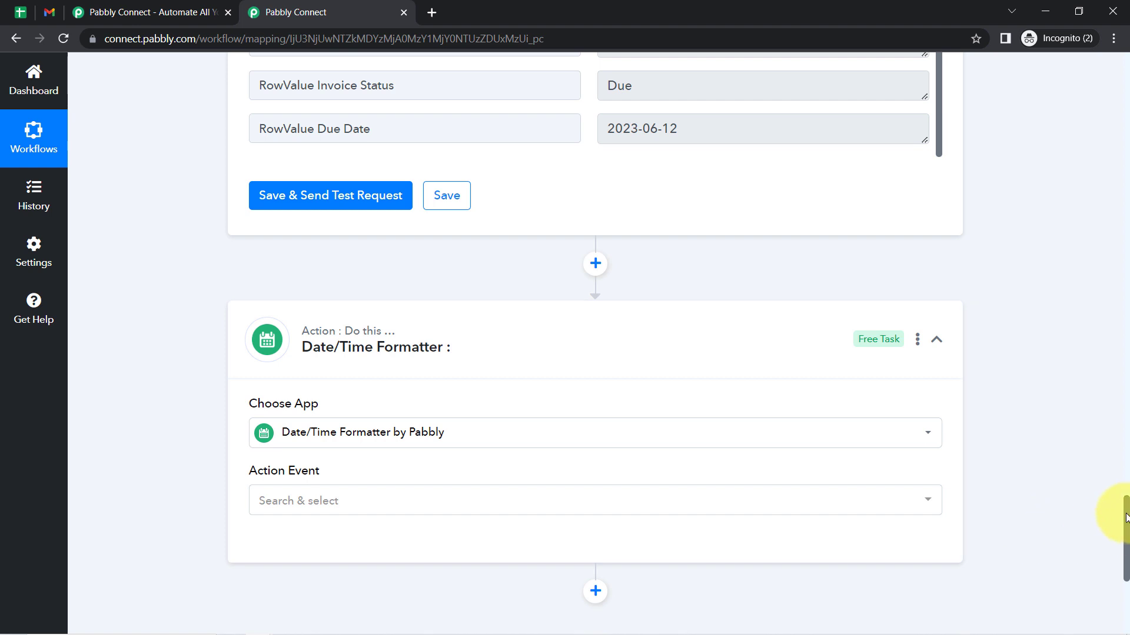
# - Set the Date/Time Formatter's action event to Current Date and connect it
pyautogui.moveTo(1125, 521); pyautogui.dragTo(1125, 551)
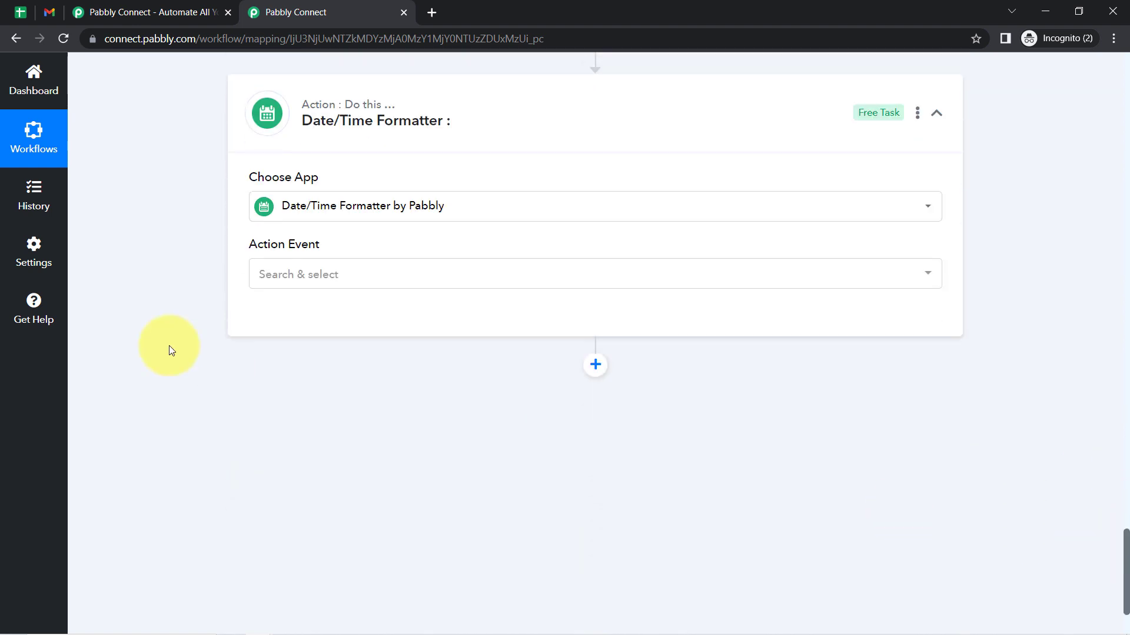
pyautogui.click(323, 272)
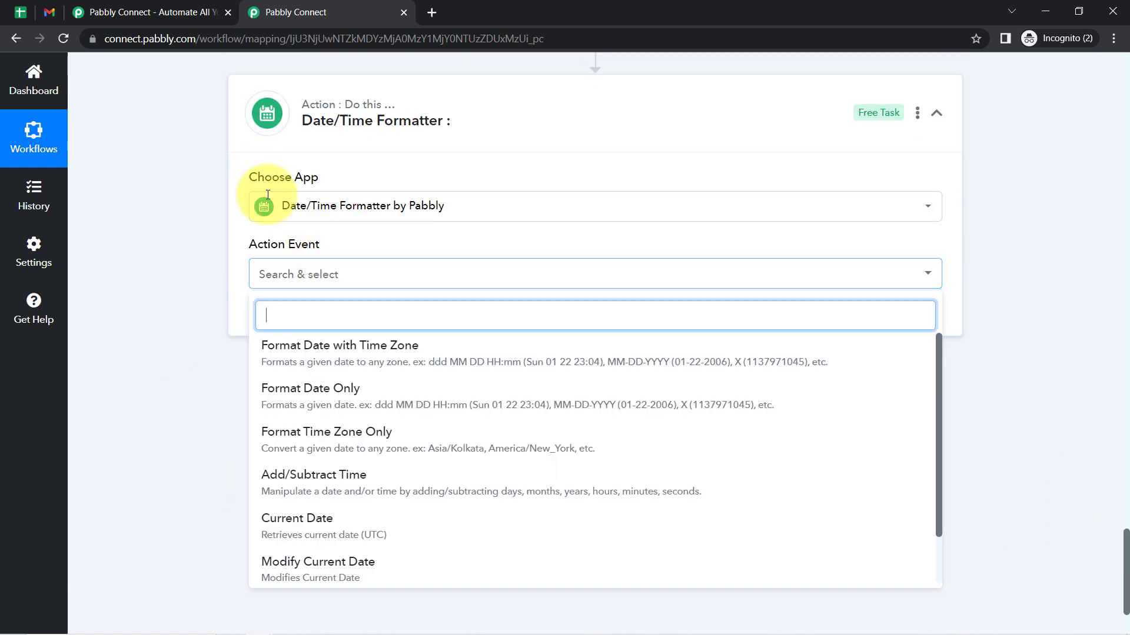
pyautogui.click(318, 533)
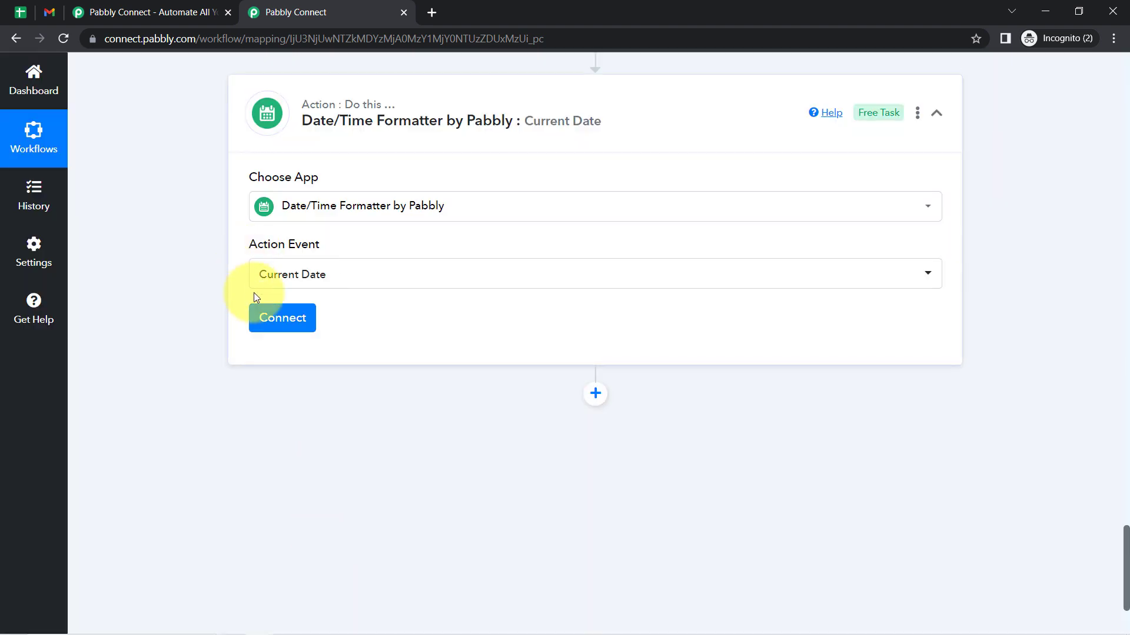
pyautogui.click(295, 319)
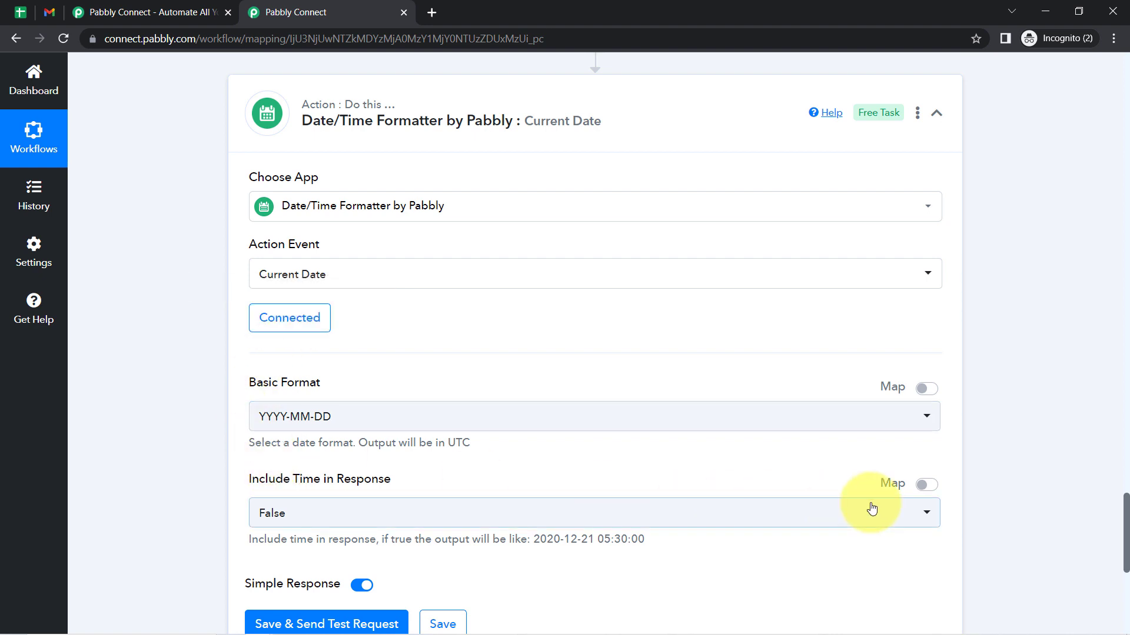
# - Review the Basic Format and Include Time in Response settings of the Current Date action
pyautogui.scroll(-3, 1127, 524)
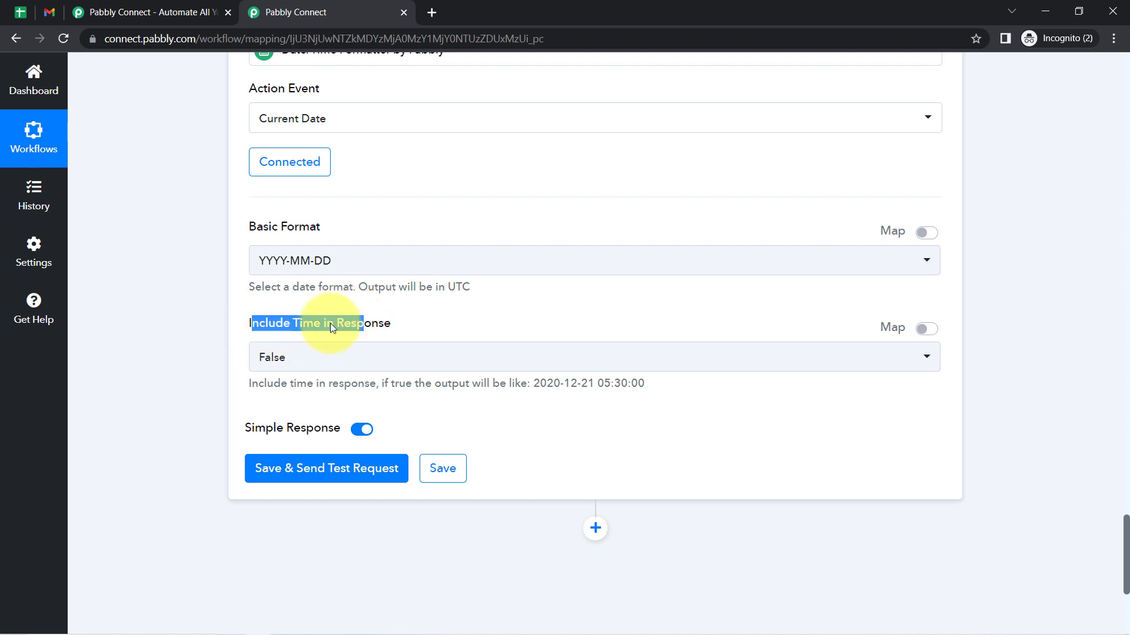
pyautogui.click(239, 345)
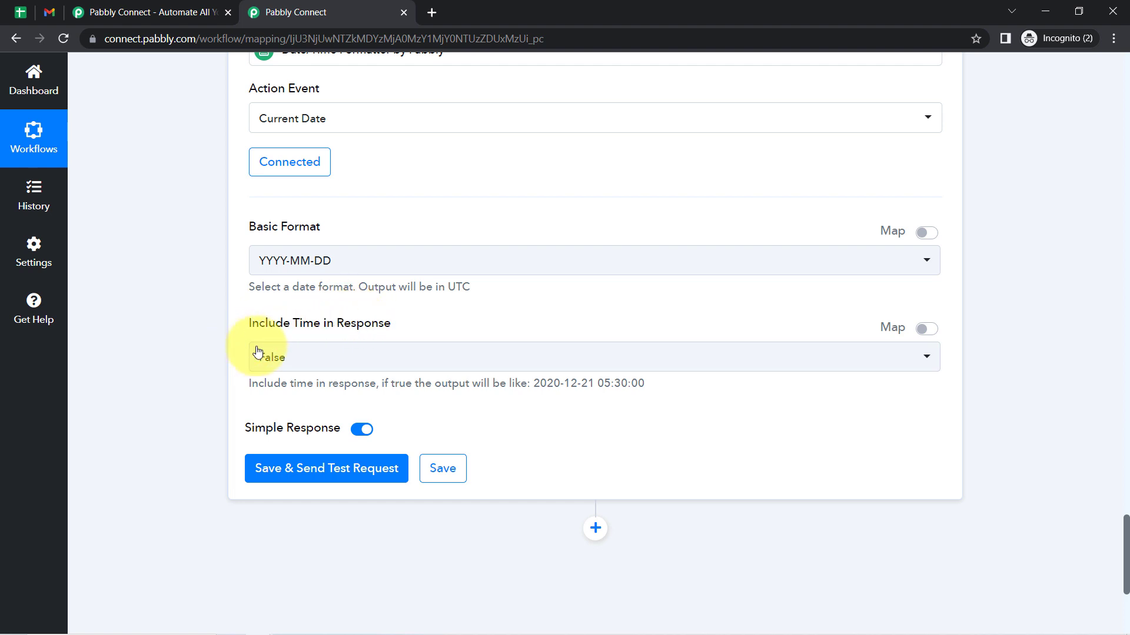
pyautogui.click(278, 360)
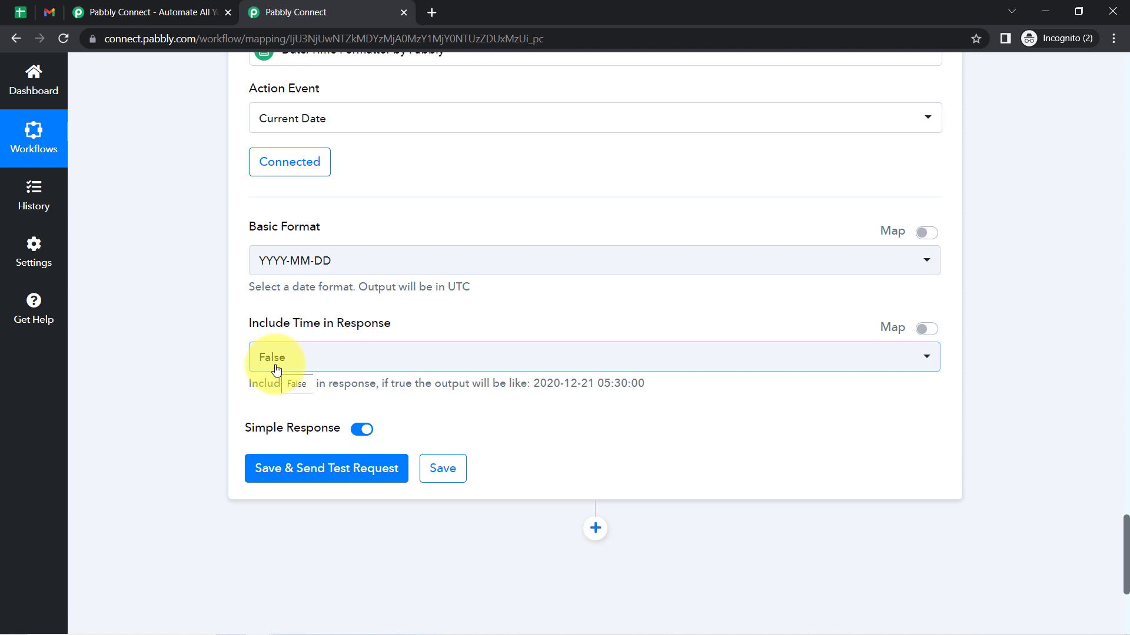
pyautogui.click(254, 237)
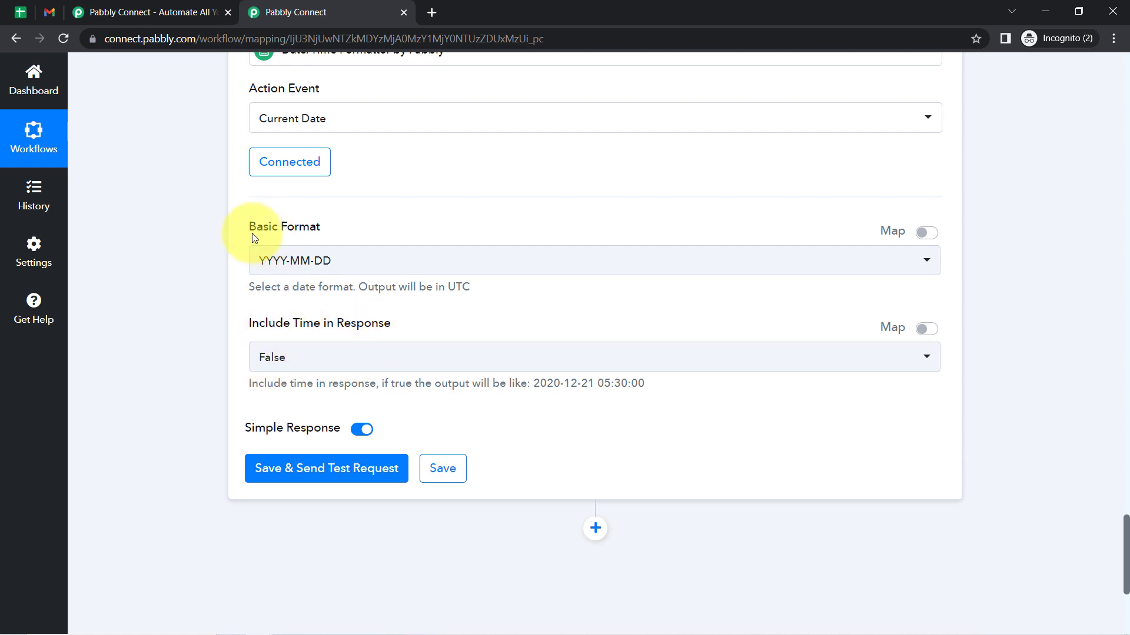
pyautogui.click(246, 288)
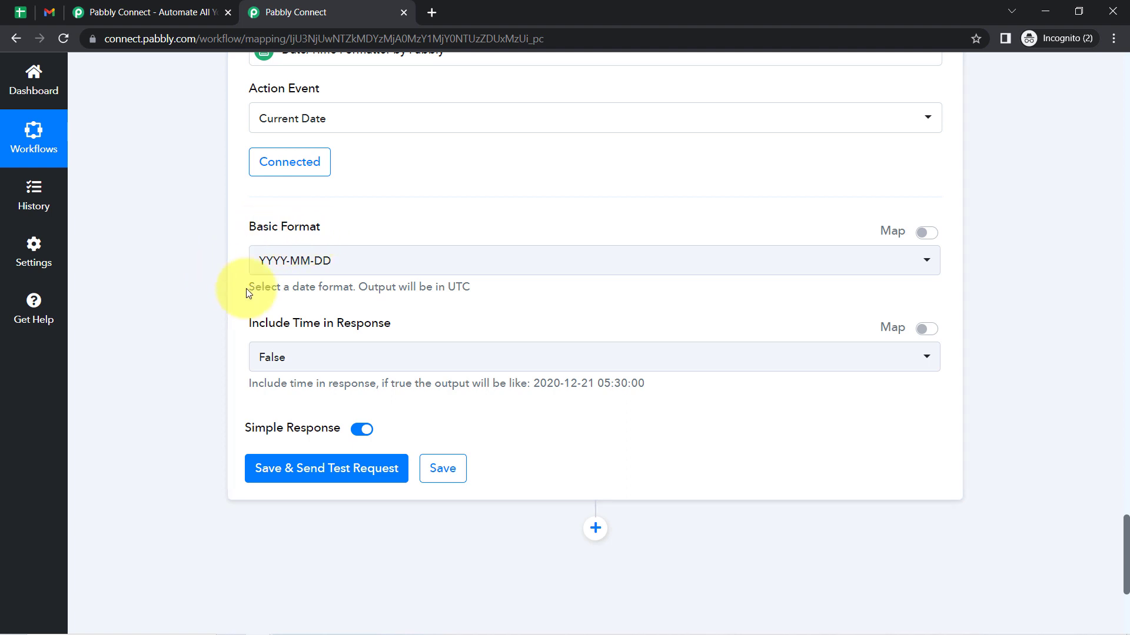
# - Compare the Due Date column's date format in the All Invoices sheet with the Basic Format options of the Current Date action
pyautogui.moveTo(1125, 575); pyautogui.dragTo(1125, 562)
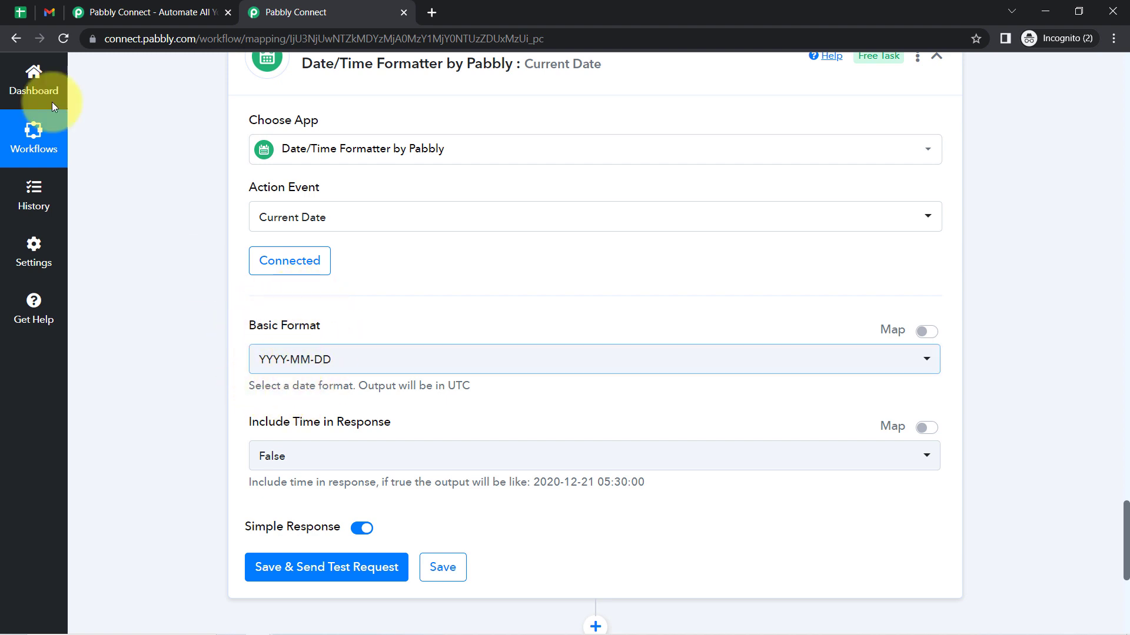
pyautogui.click(20, 12)
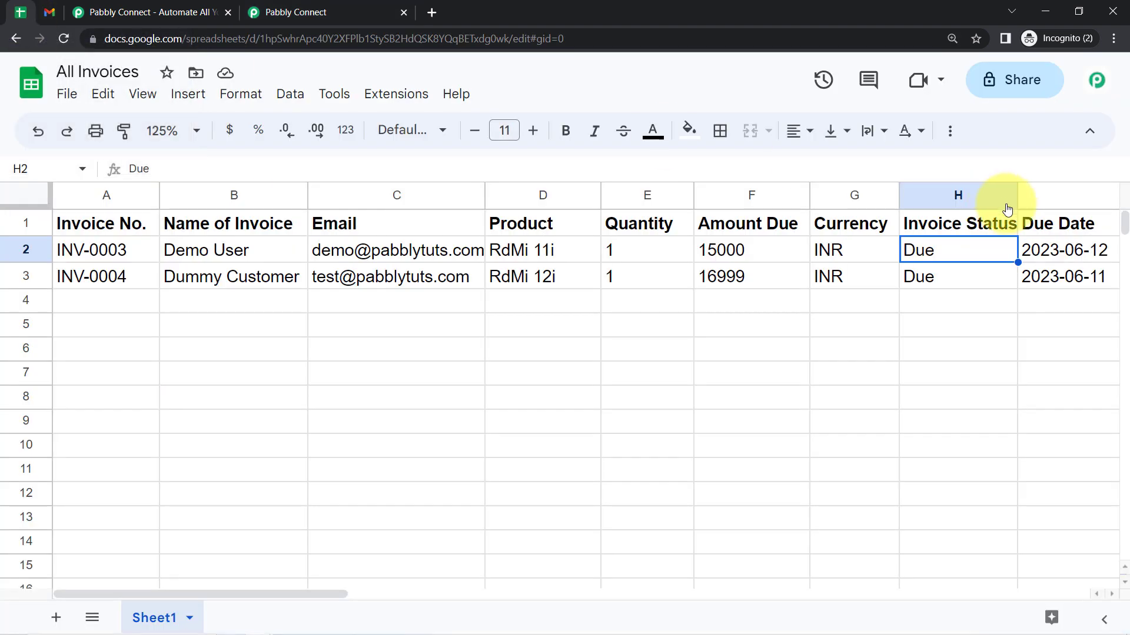
pyautogui.click(1048, 199)
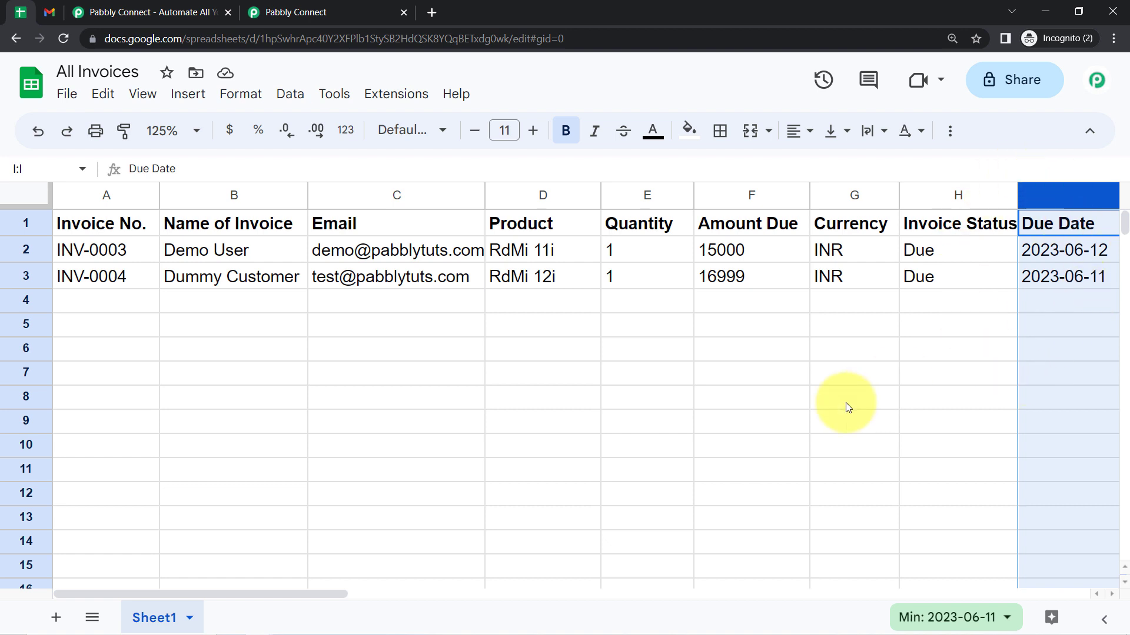
pyautogui.click(911, 396)
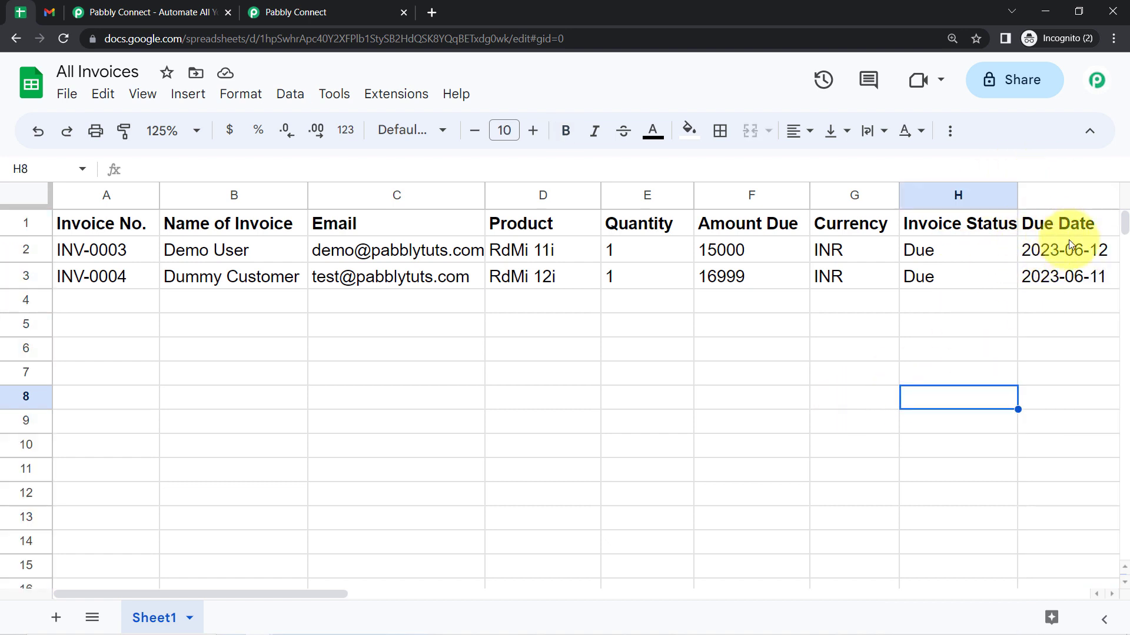
pyautogui.click(296, 7)
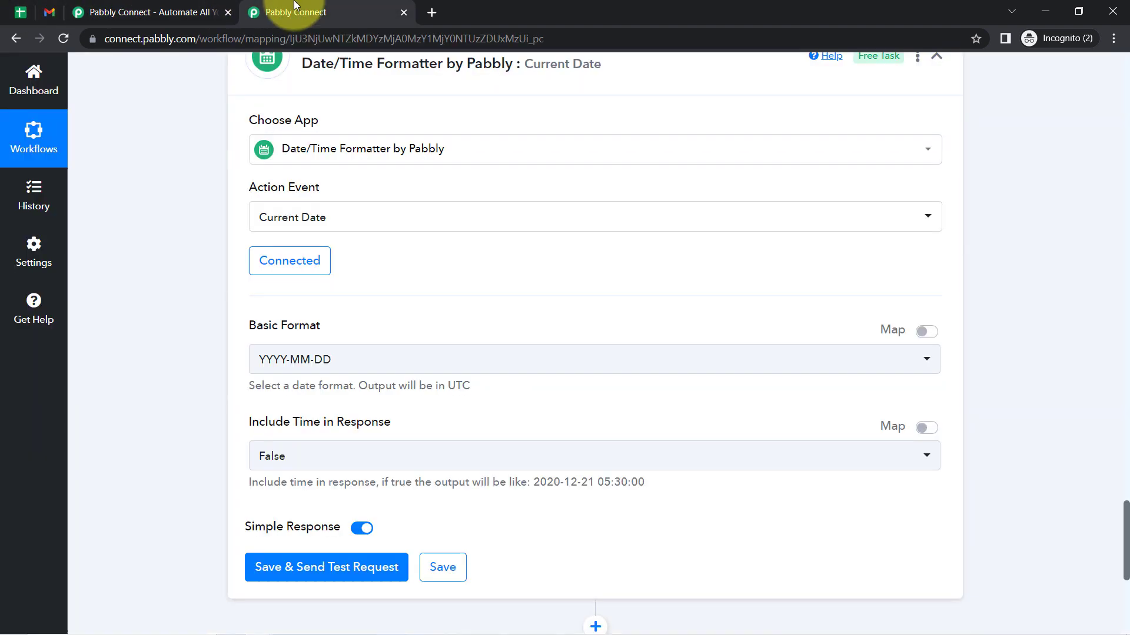
pyautogui.click(291, 357)
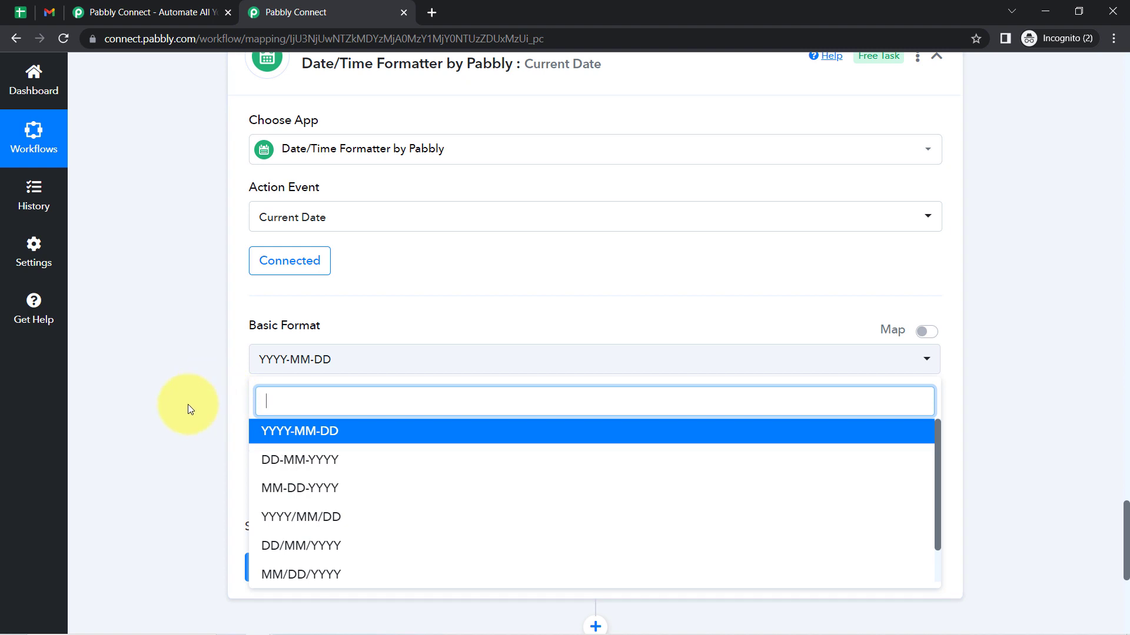
pyautogui.click(163, 366)
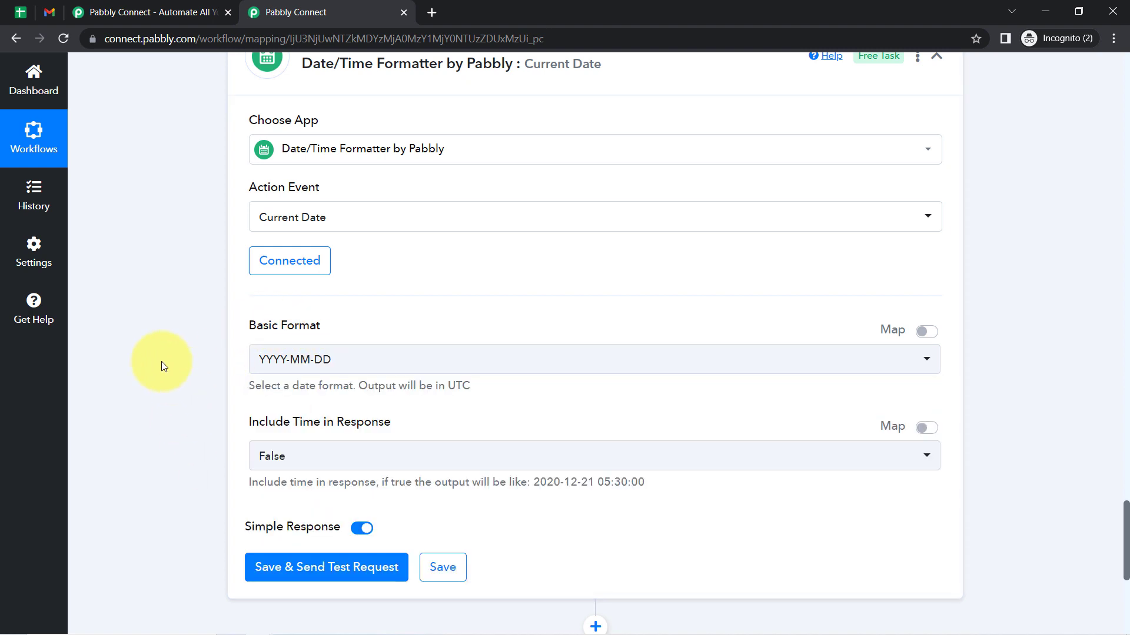
pyautogui.scroll(1, 170, 353)
pyautogui.scroll(-1, 169, 356)
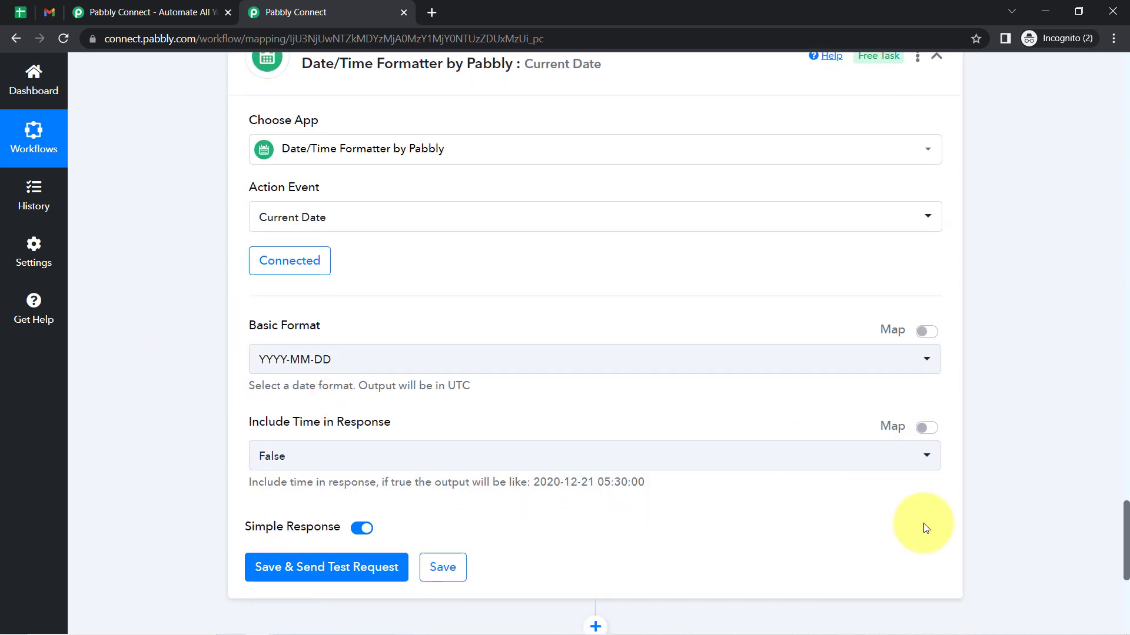
# - Save the Current Date action, send a test request, and check the returned Datetime value
pyautogui.moveTo(1125, 522); pyautogui.dragTo(1125, 553)
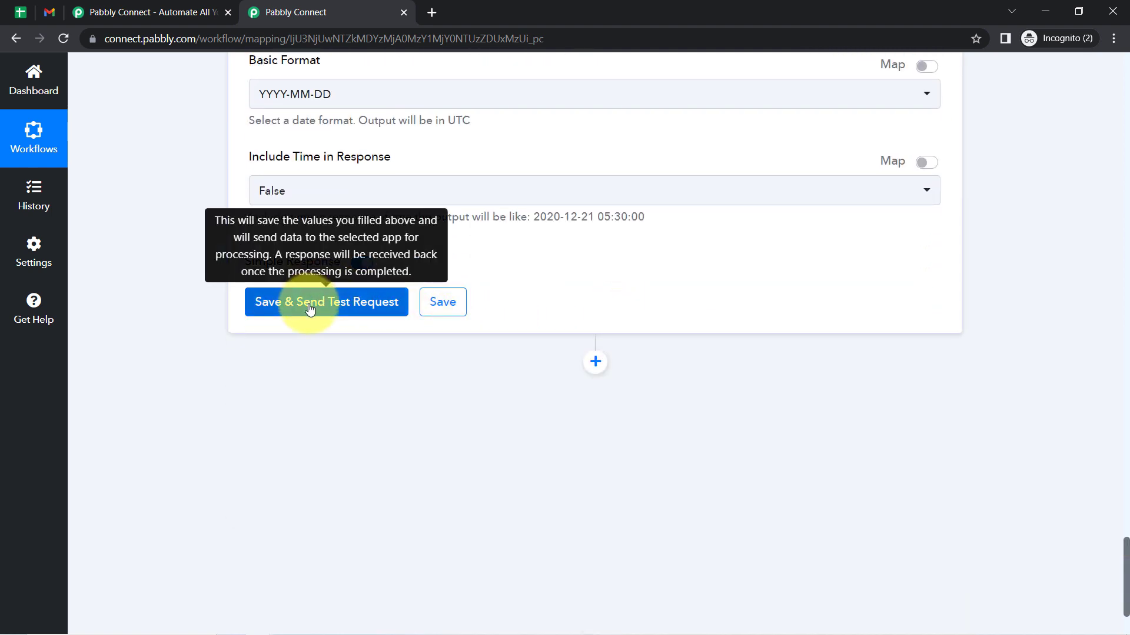
pyautogui.click(309, 306)
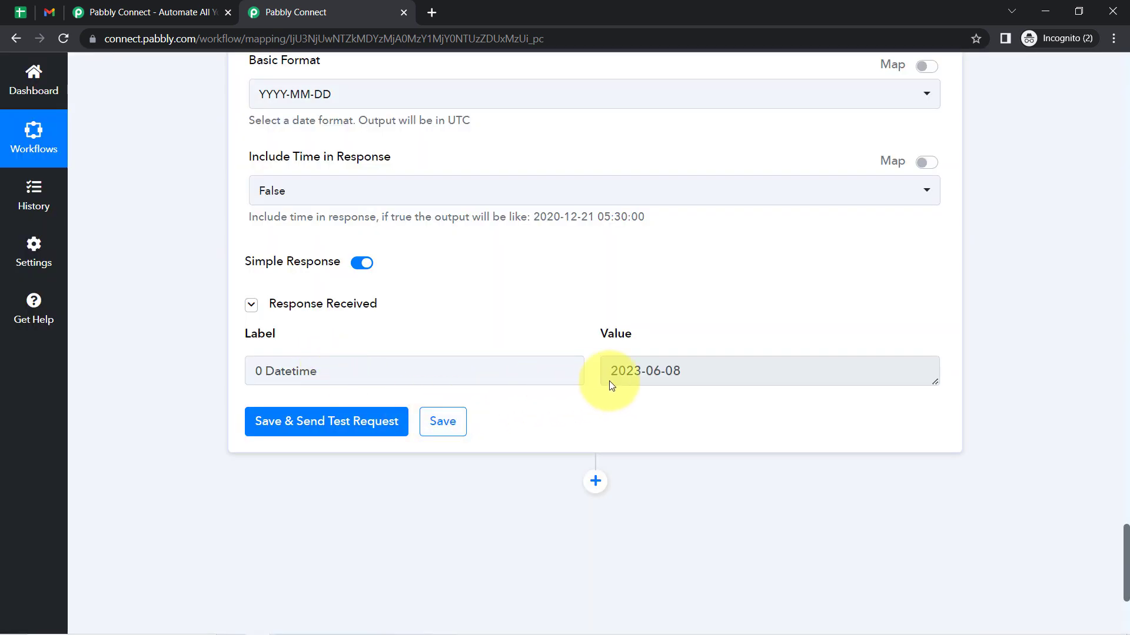
pyautogui.moveTo(689, 376); pyautogui.dragTo(606, 373)
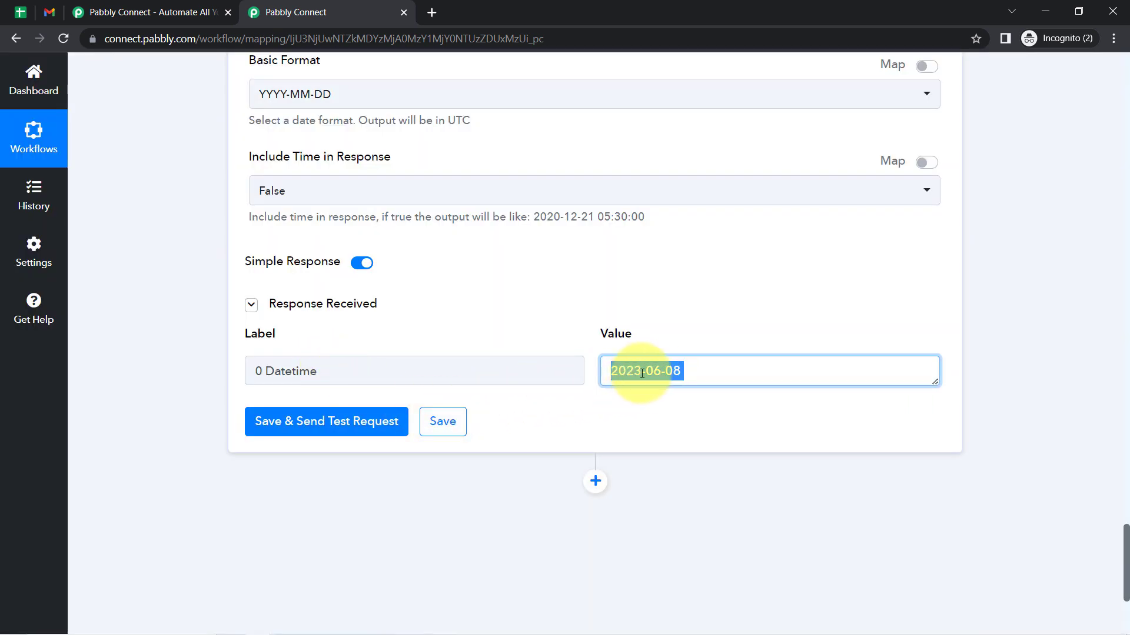
pyautogui.moveTo(682, 374); pyautogui.dragTo(606, 372)
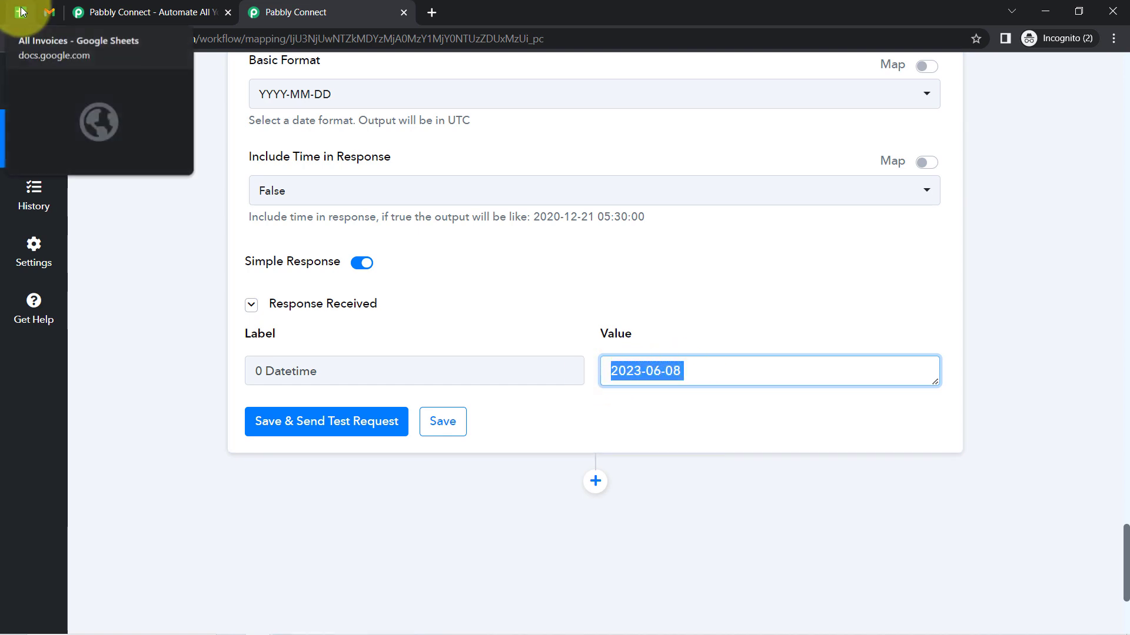
# - Check the invoices' due dates in the All Invoices sheet against the retrieved current date, and return to the workflow
pyautogui.click(21, 12)
pyautogui.doubleClick(1025, 253)
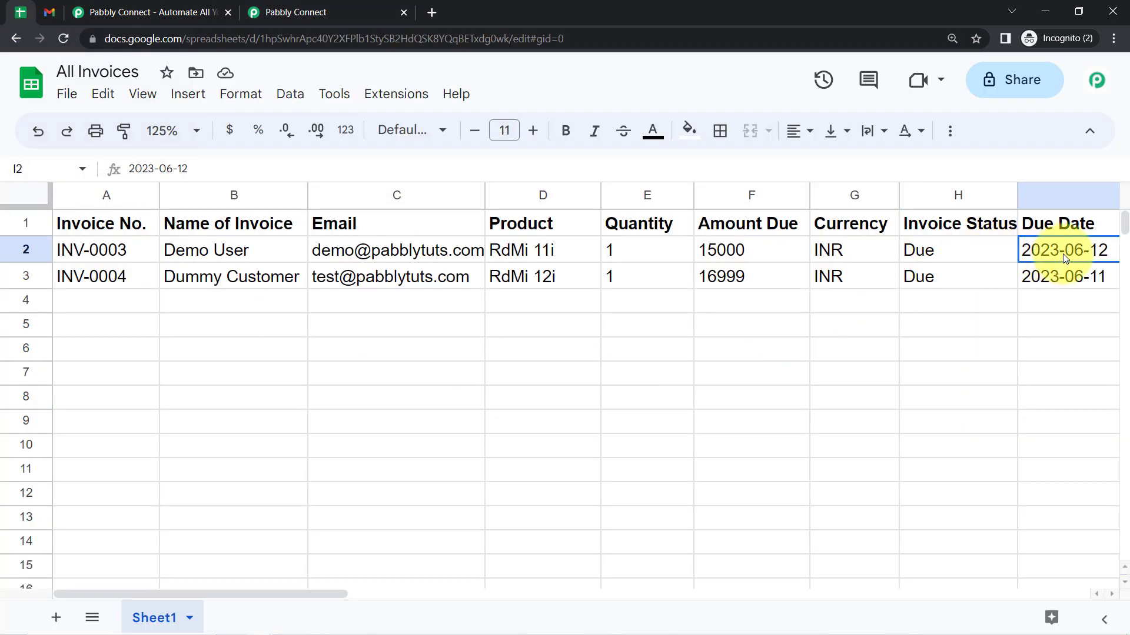
pyautogui.click(757, 369)
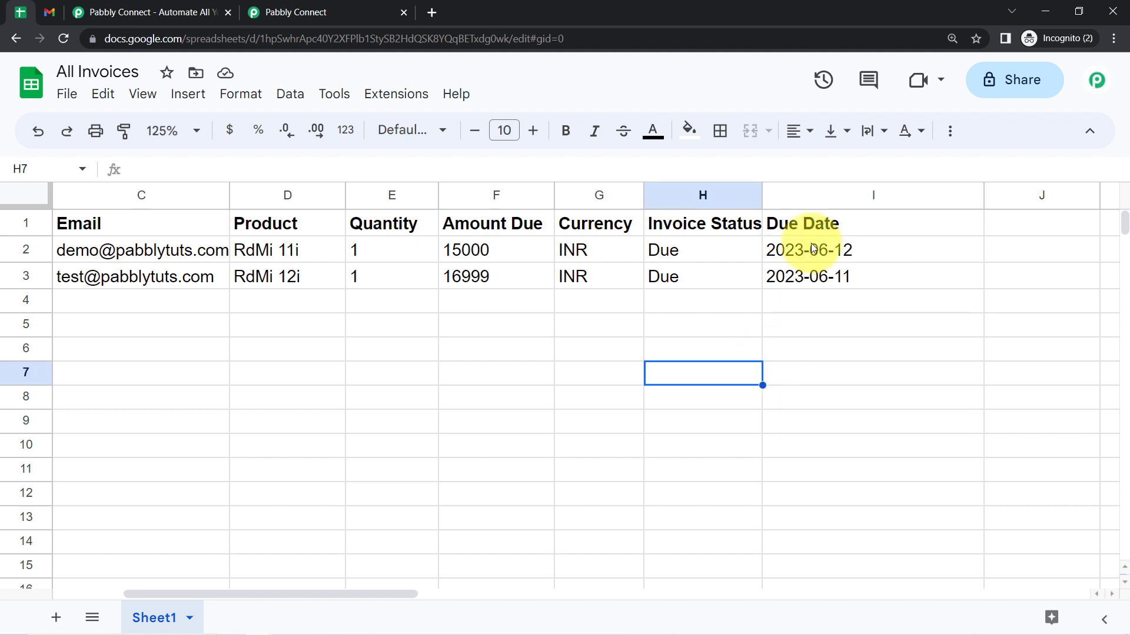
pyautogui.click(265, 13)
pyautogui.click(169, 351)
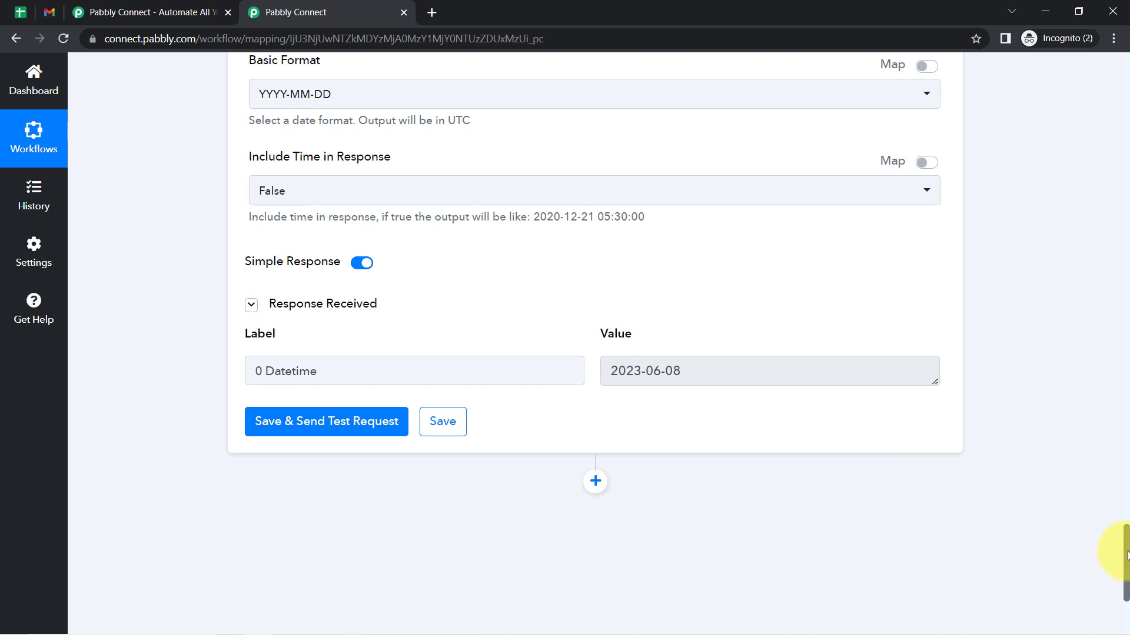
# - Add another Date/Time Formatter by Pabbly action step after the Current Date action
pyautogui.moveTo(1126, 556); pyautogui.dragTo(1125, 582)
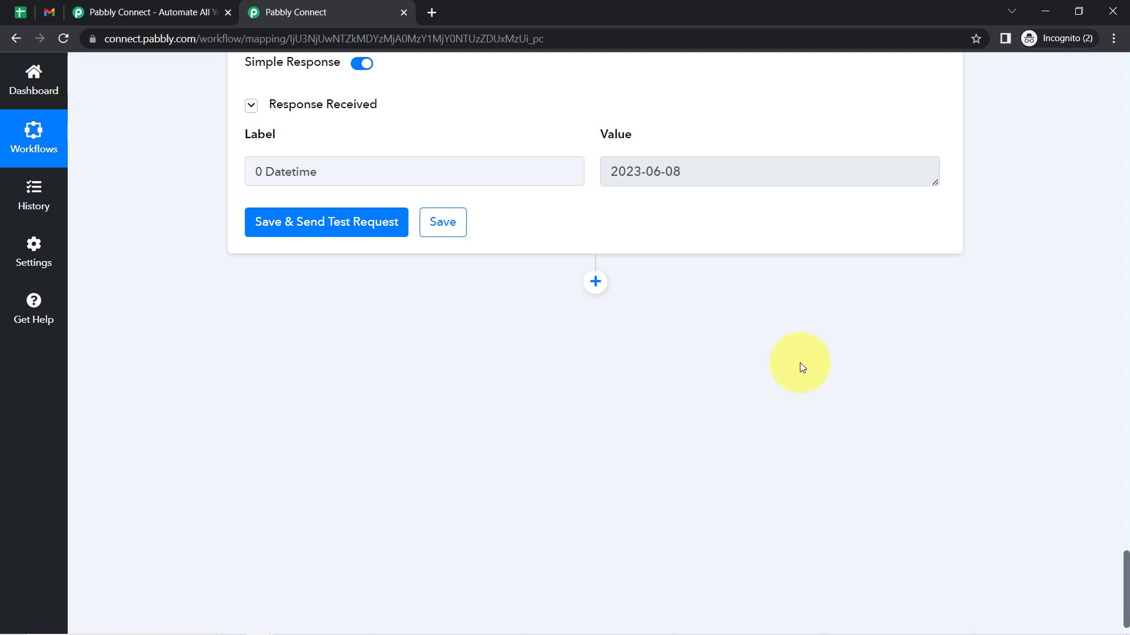
pyautogui.click(596, 283)
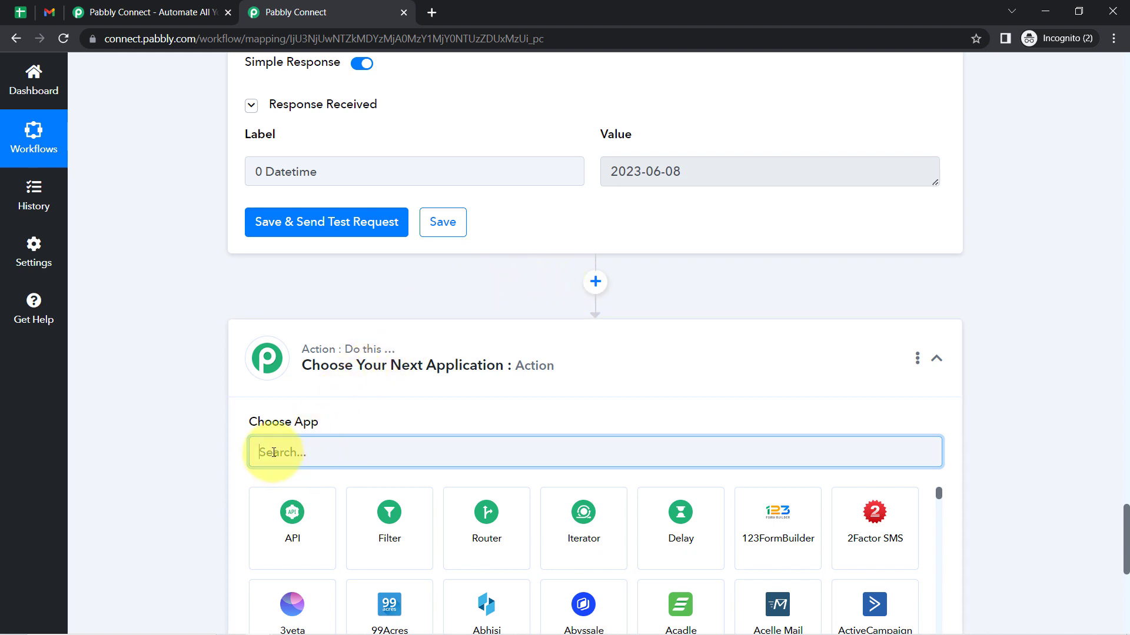
pyautogui.write('date')
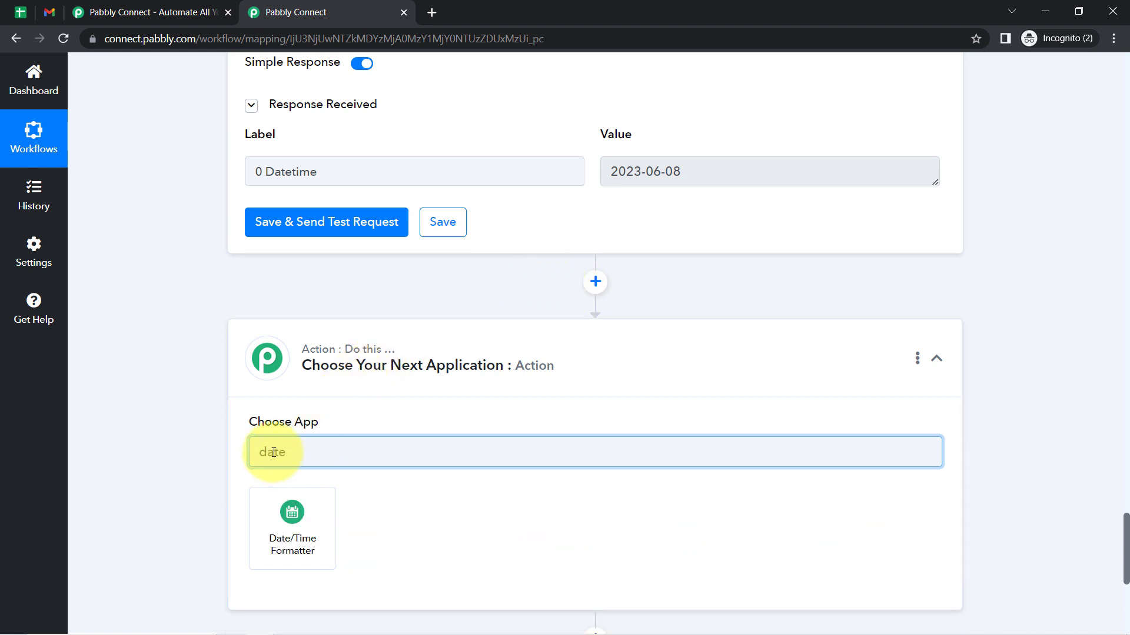
pyautogui.click(277, 531)
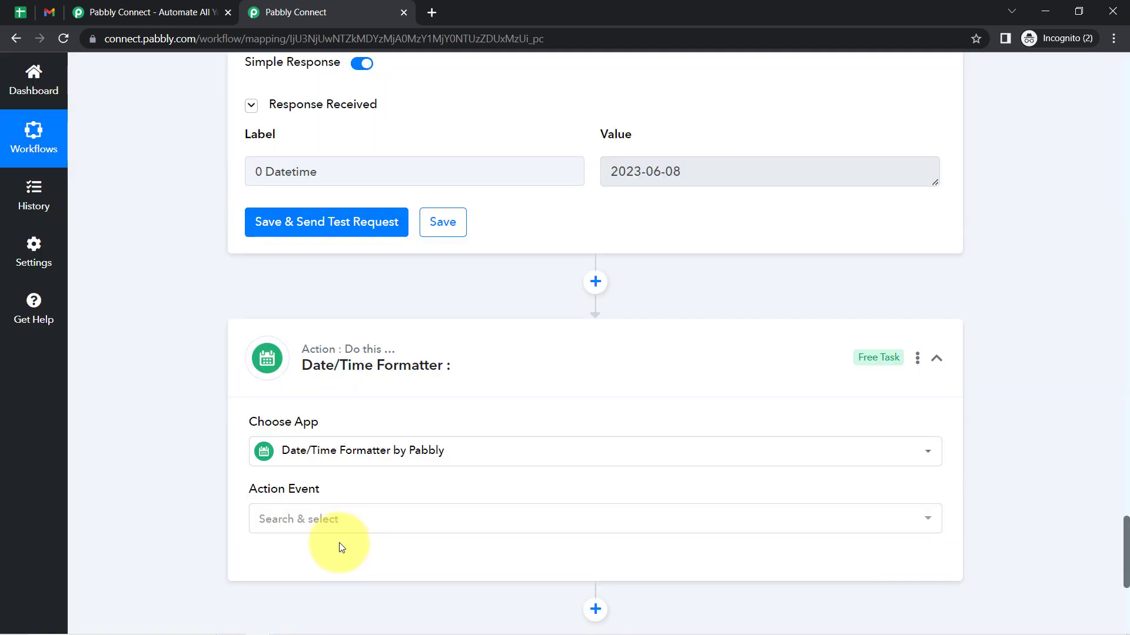
# - Set the new Date/Time Formatter's action event to Date Duration Calculator (Beta) and connect it
pyautogui.click(289, 525)
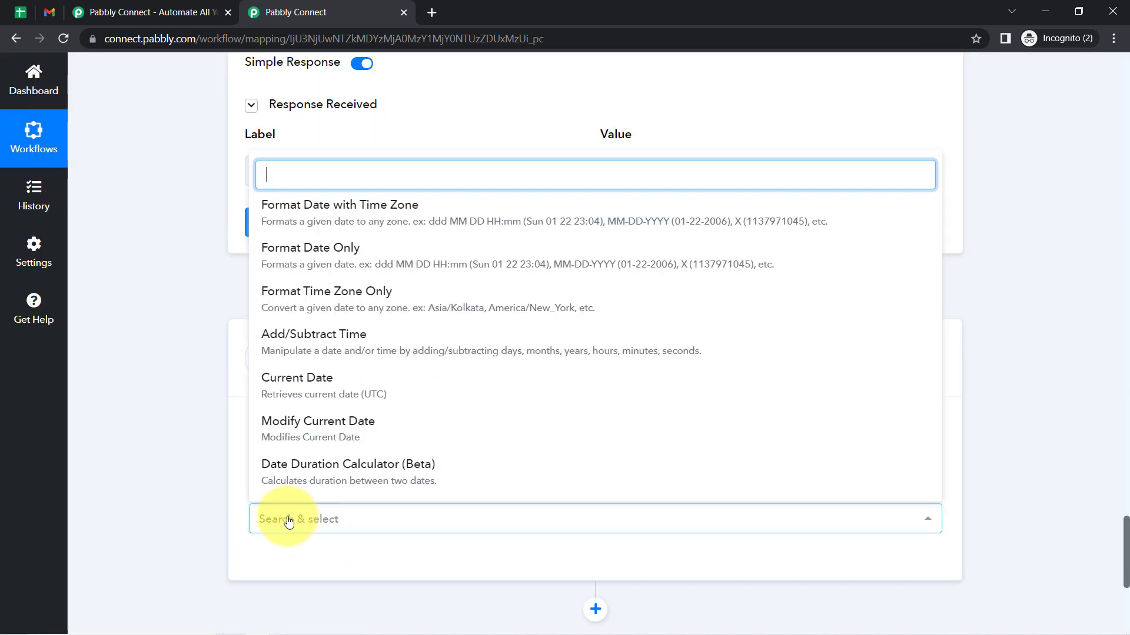
pyautogui.click(325, 473)
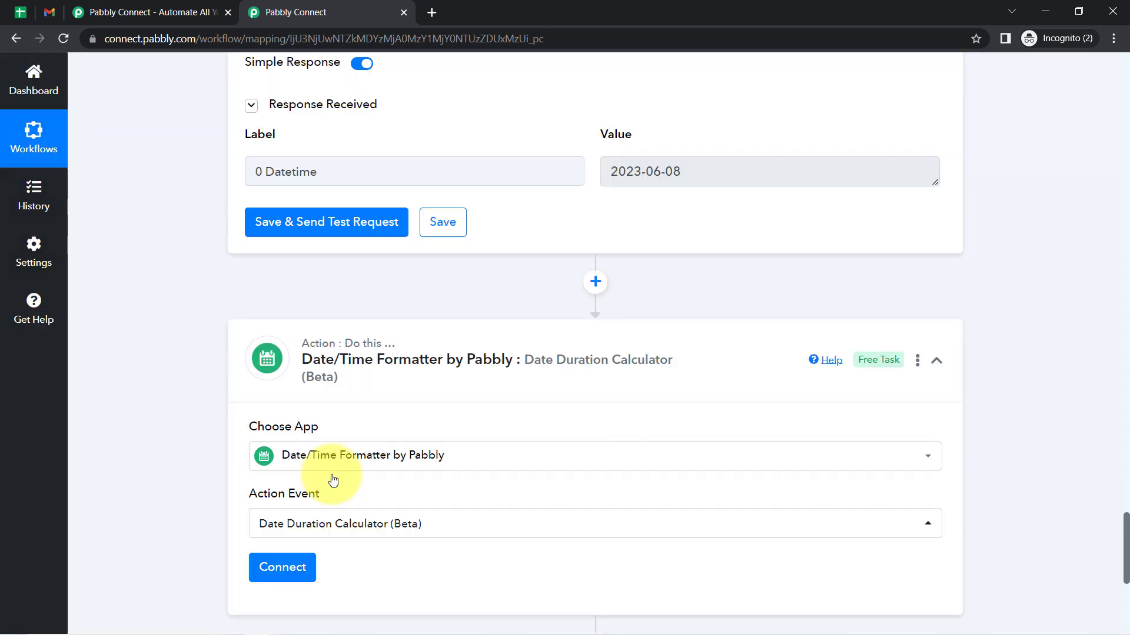
pyautogui.click(287, 569)
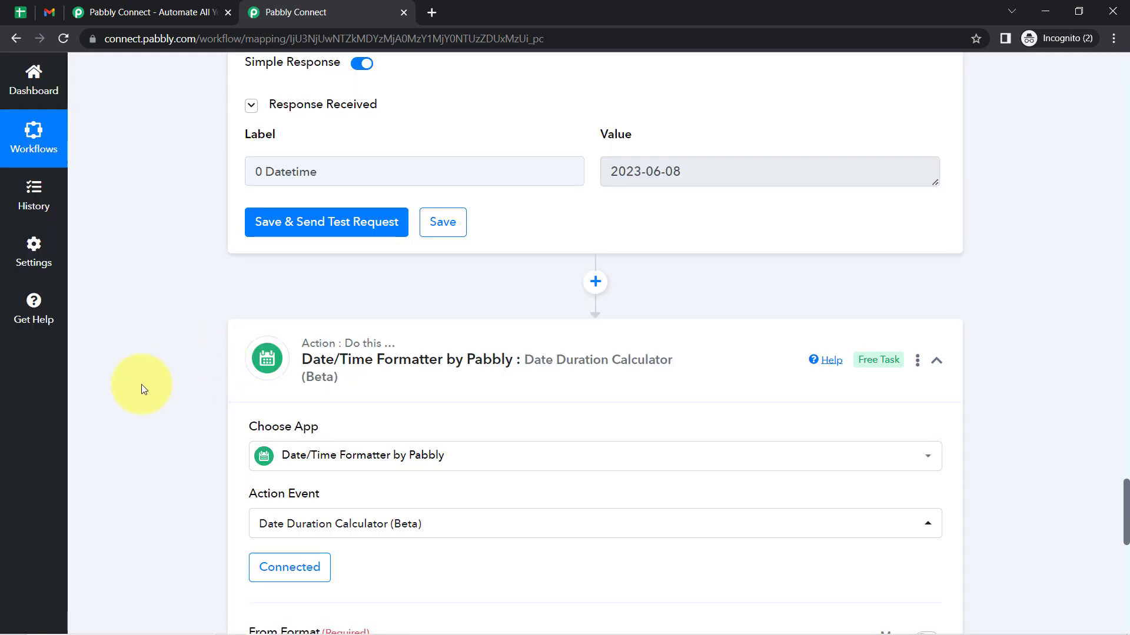
# - Set the Date Duration Calculator's From Format to YYYY-MM-DD (2006-01-22)
pyautogui.scroll(-2, 151, 391)
pyautogui.scroll(-6, 155, 393)
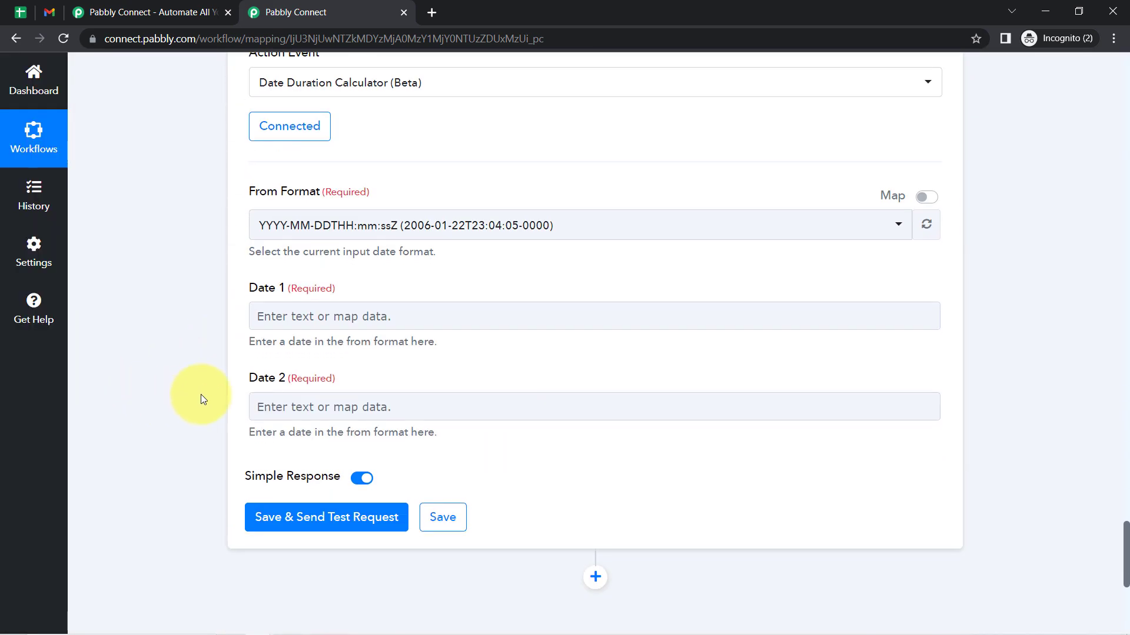
pyautogui.doubleClick(260, 290)
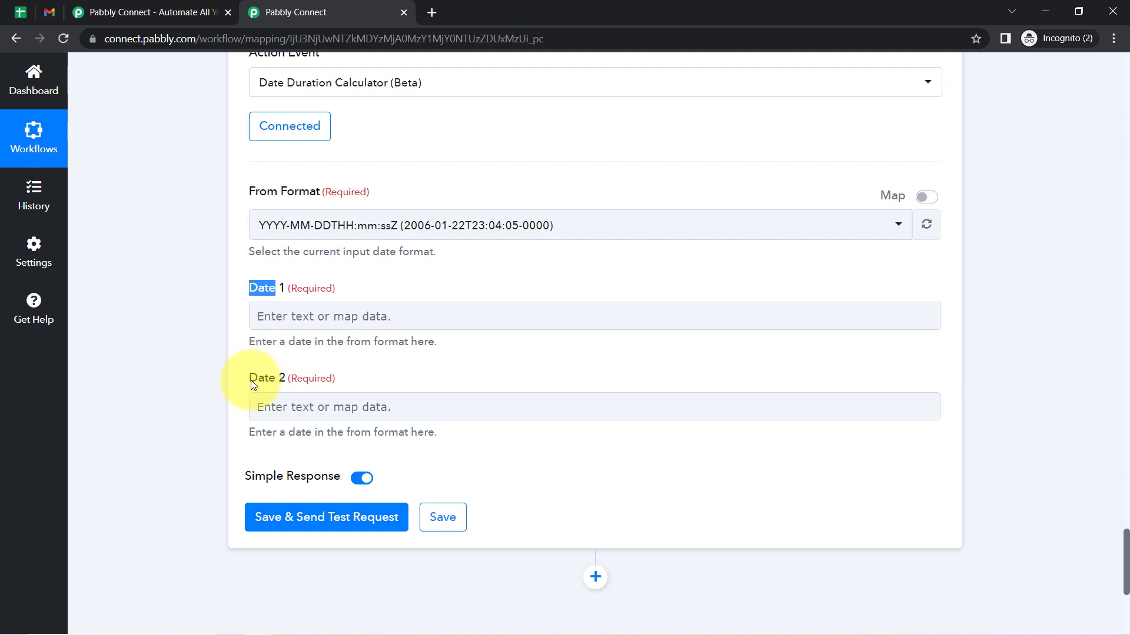
pyautogui.moveTo(250, 378); pyautogui.dragTo(281, 380)
pyautogui.click(278, 226)
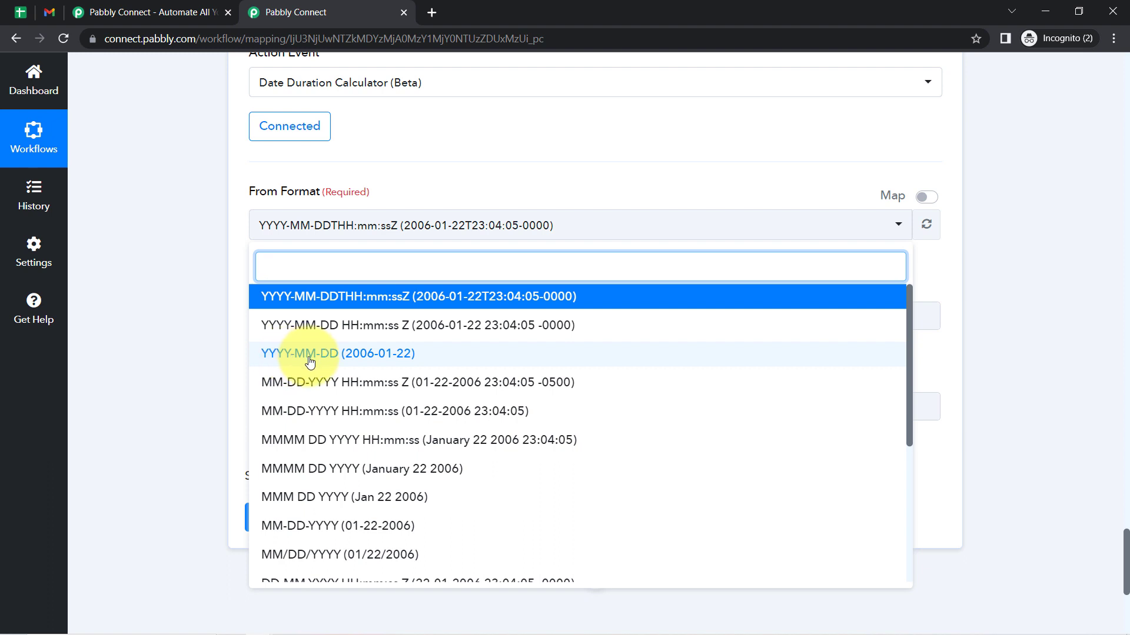
pyautogui.click(274, 360)
# - Map the Iterator's RowValue Due Date into the Date 1 field of the Date Duration Calculator
pyautogui.click(276, 318)
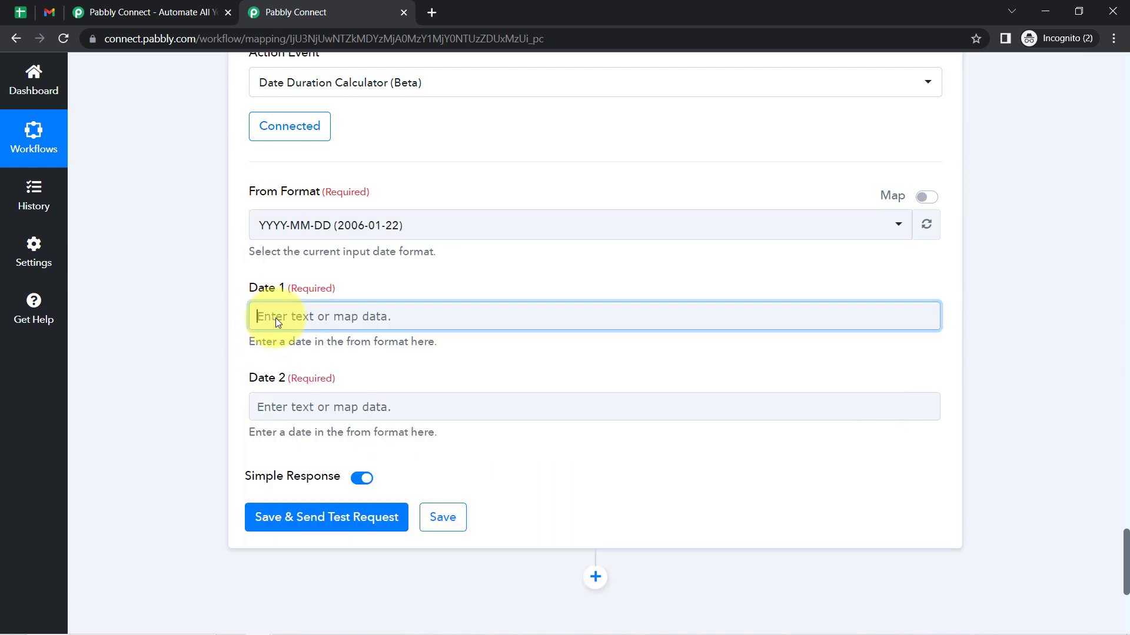
pyautogui.click(14, 13)
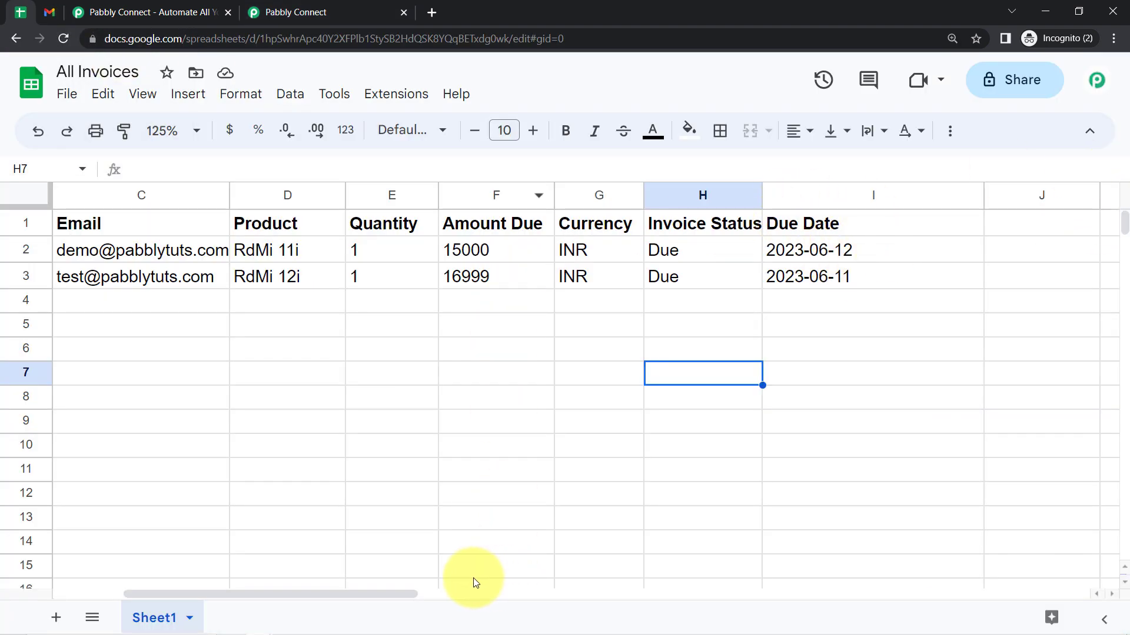
pyautogui.moveTo(335, 594); pyautogui.dragTo(174, 595)
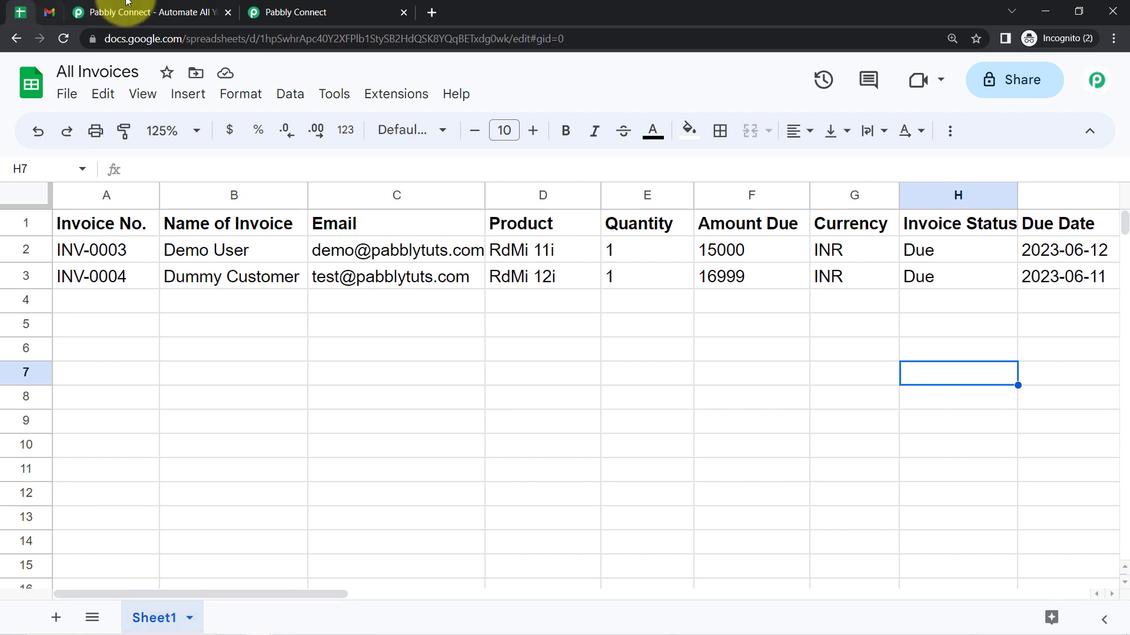
pyautogui.click(275, 12)
pyautogui.scroll(-3, 189, 288)
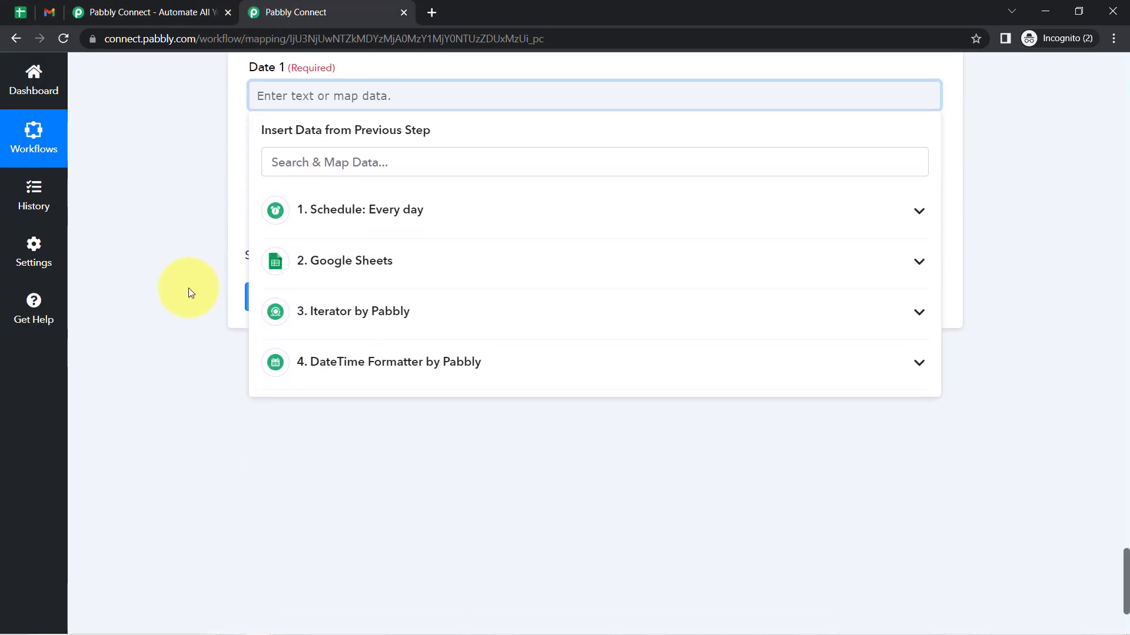
pyautogui.click(360, 310)
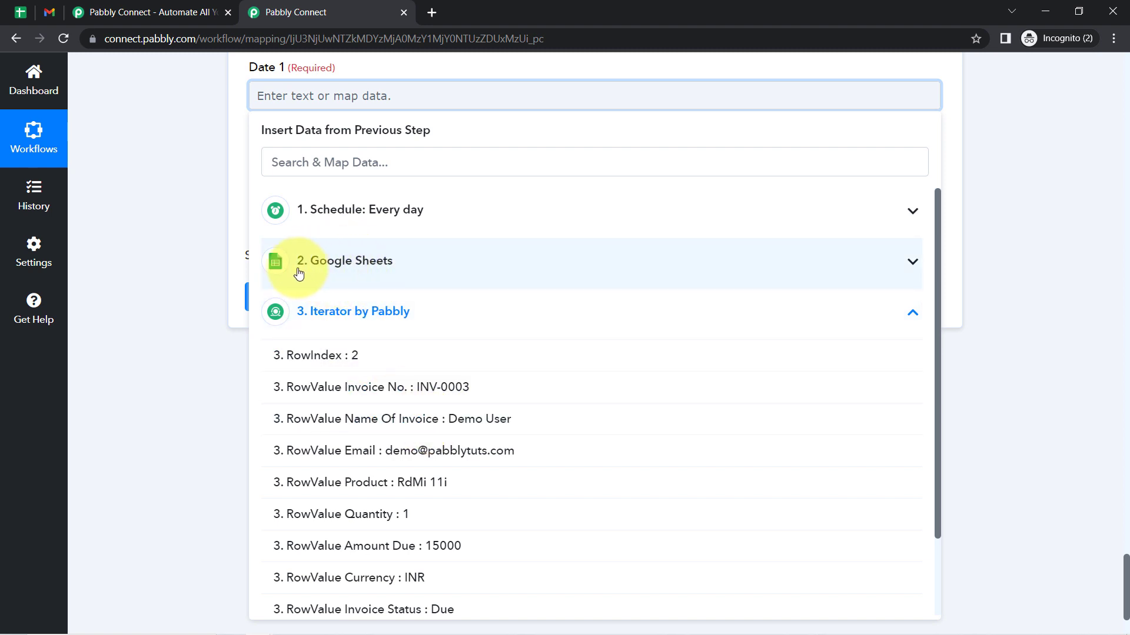
pyautogui.click(345, 267)
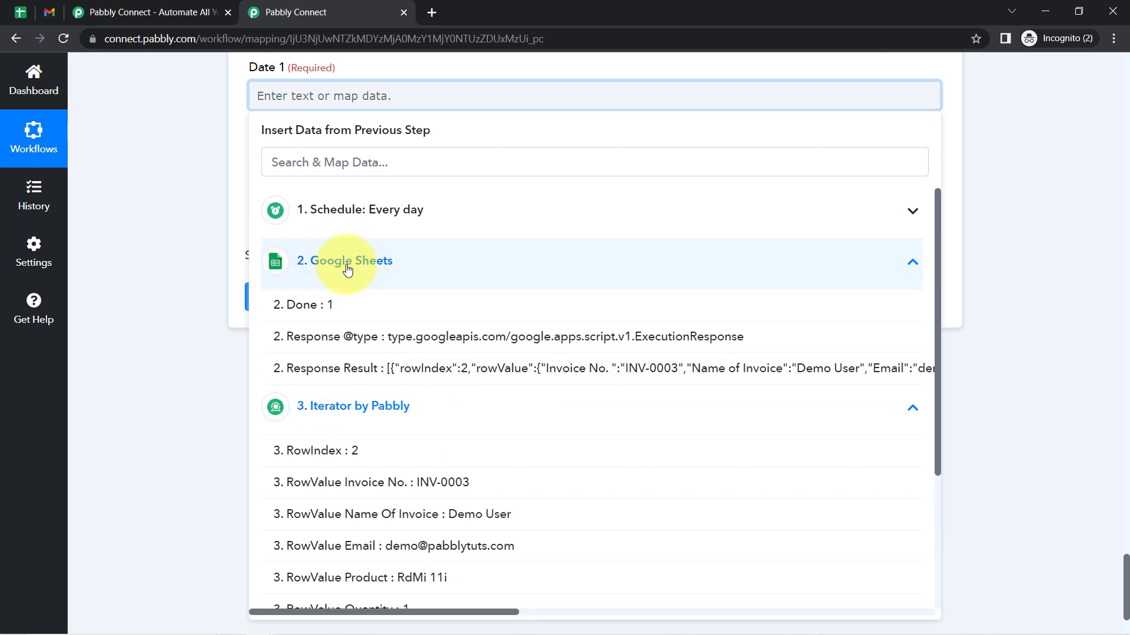
pyautogui.click(347, 270)
pyautogui.scroll(-2, 380, 448)
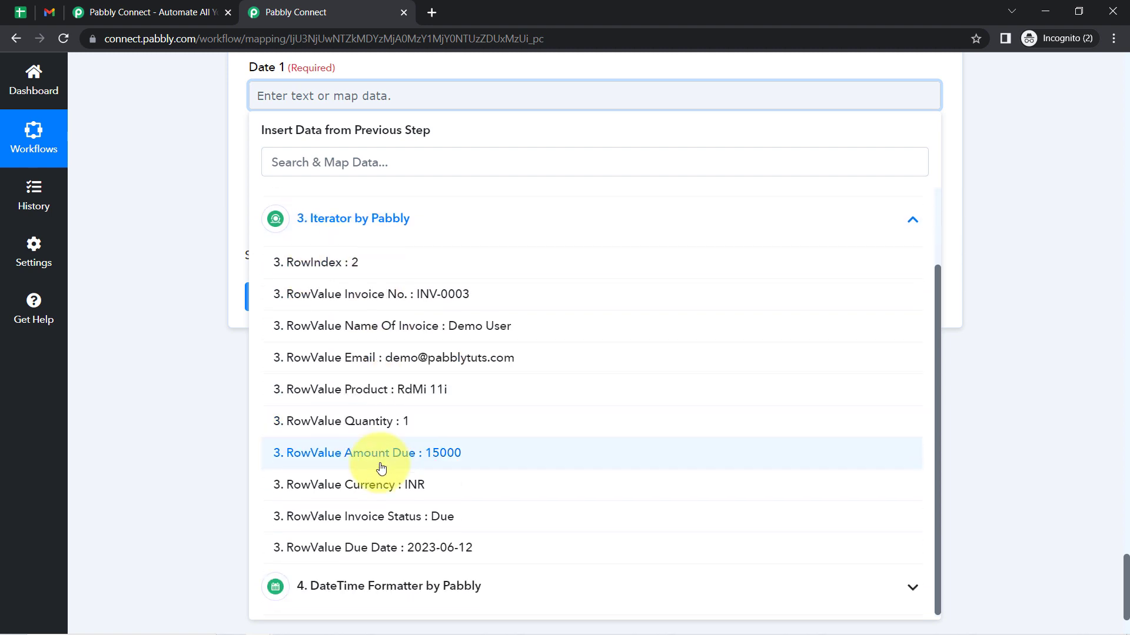
pyautogui.click(358, 554)
pyautogui.click(162, 238)
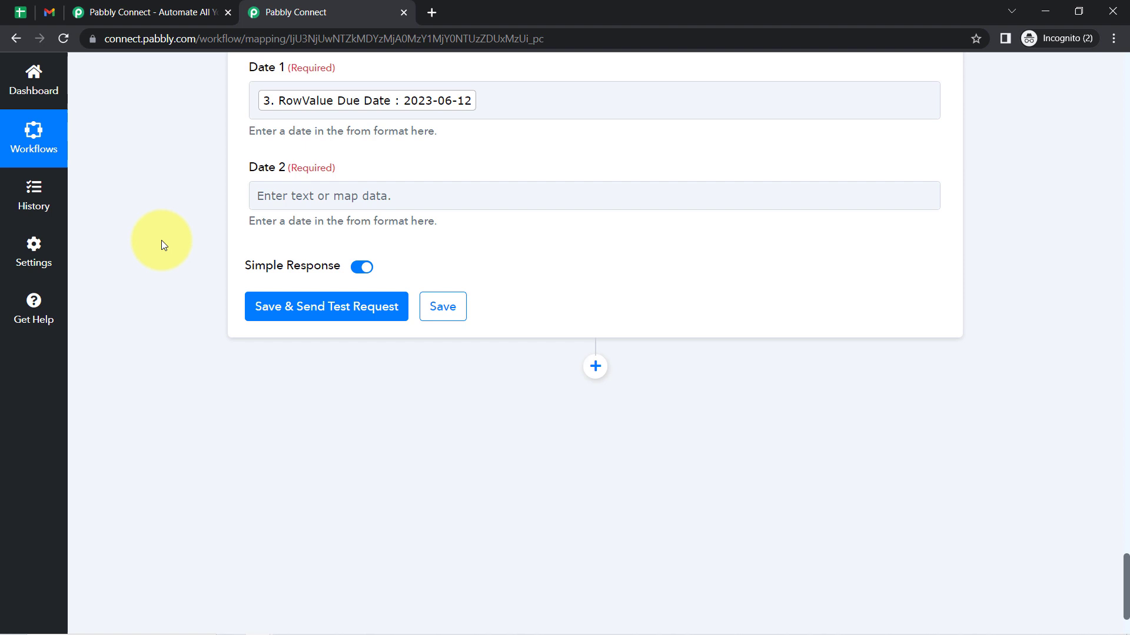
# - Map the current date from the step 4 DateTime Formatter into the Date 2 field of the Date Duration Calculator
pyautogui.click(289, 198)
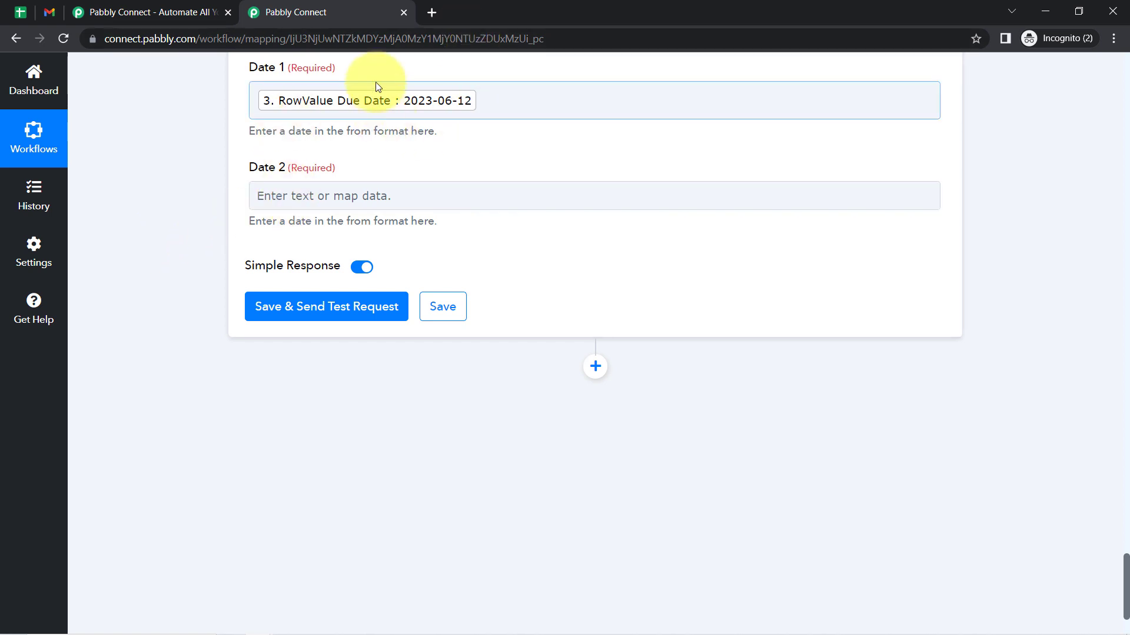
pyautogui.click(278, 199)
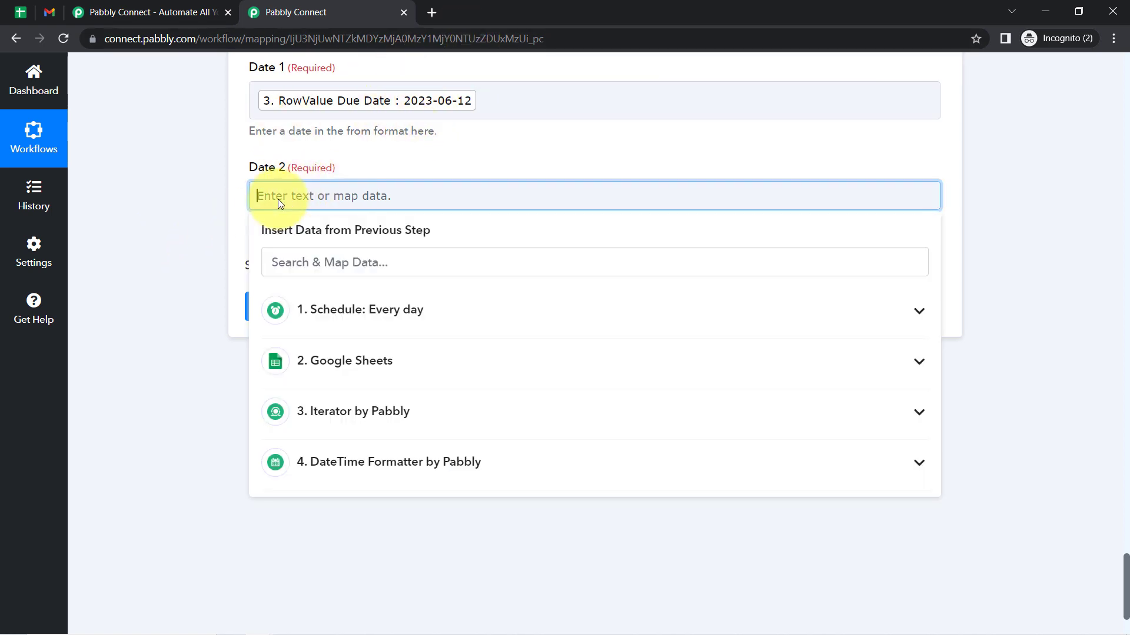
pyautogui.click(345, 471)
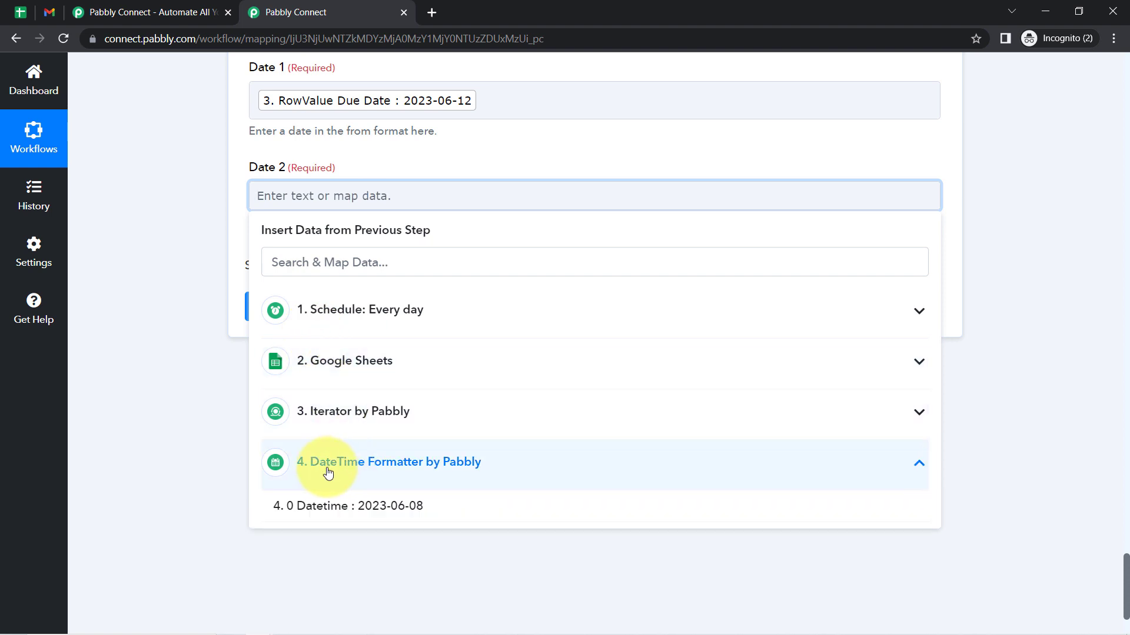
pyautogui.scroll(-1, 238, 472)
pyautogui.click(367, 438)
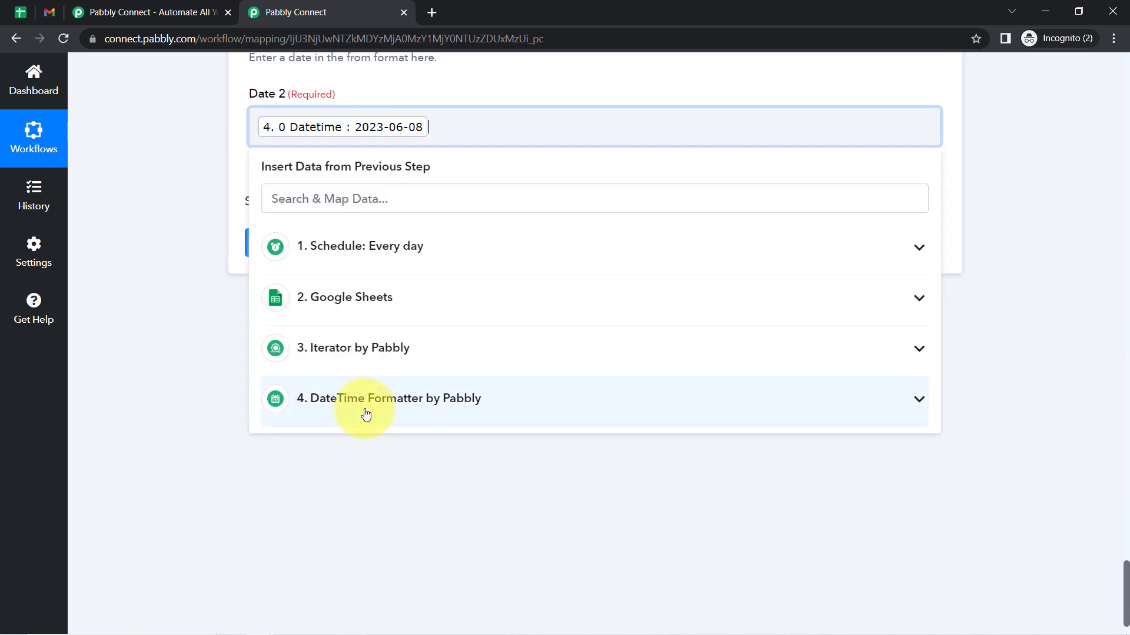
pyautogui.scroll(2, 329, 277)
pyautogui.click(203, 168)
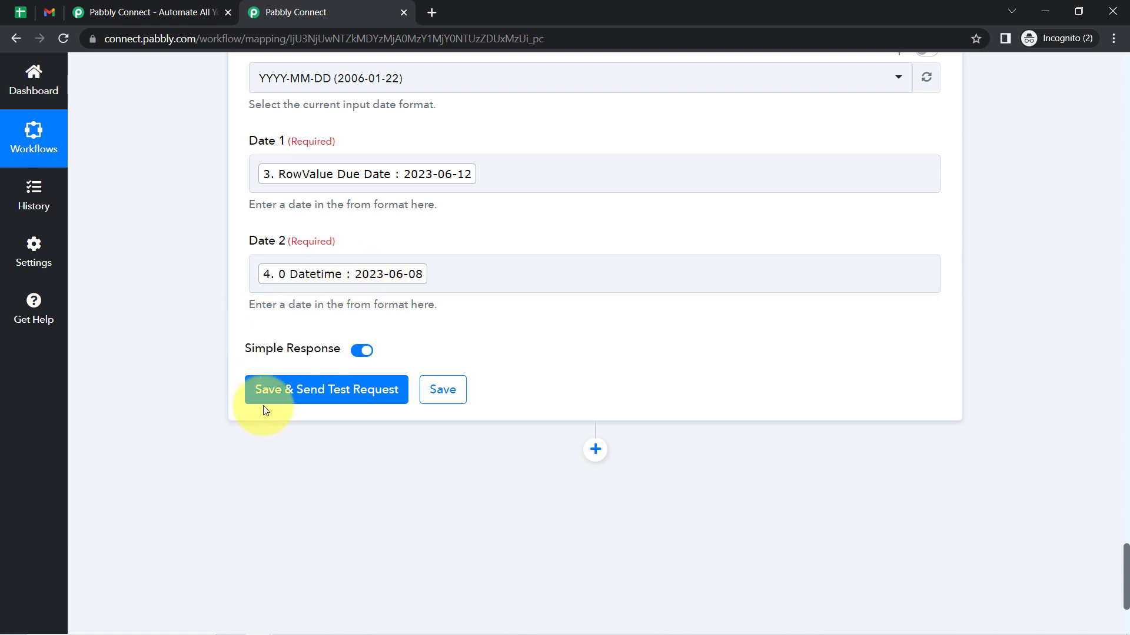
# - Save the Date Duration Calculator step with a test request and check the returned Result Days
pyautogui.click(280, 391)
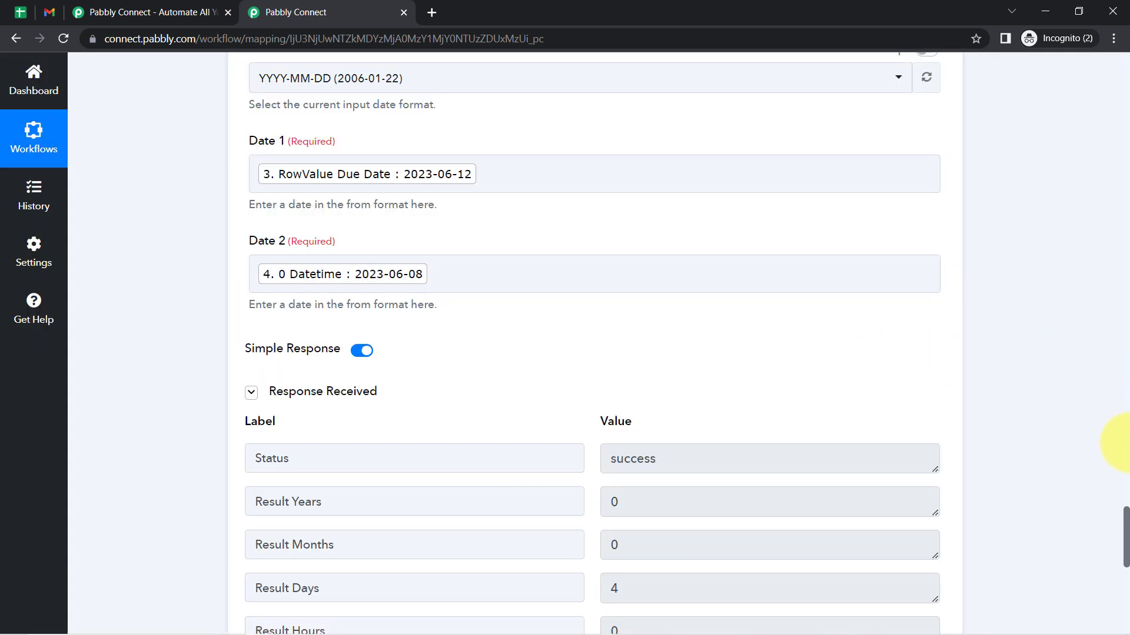
pyautogui.scroll(-5, 1127, 525)
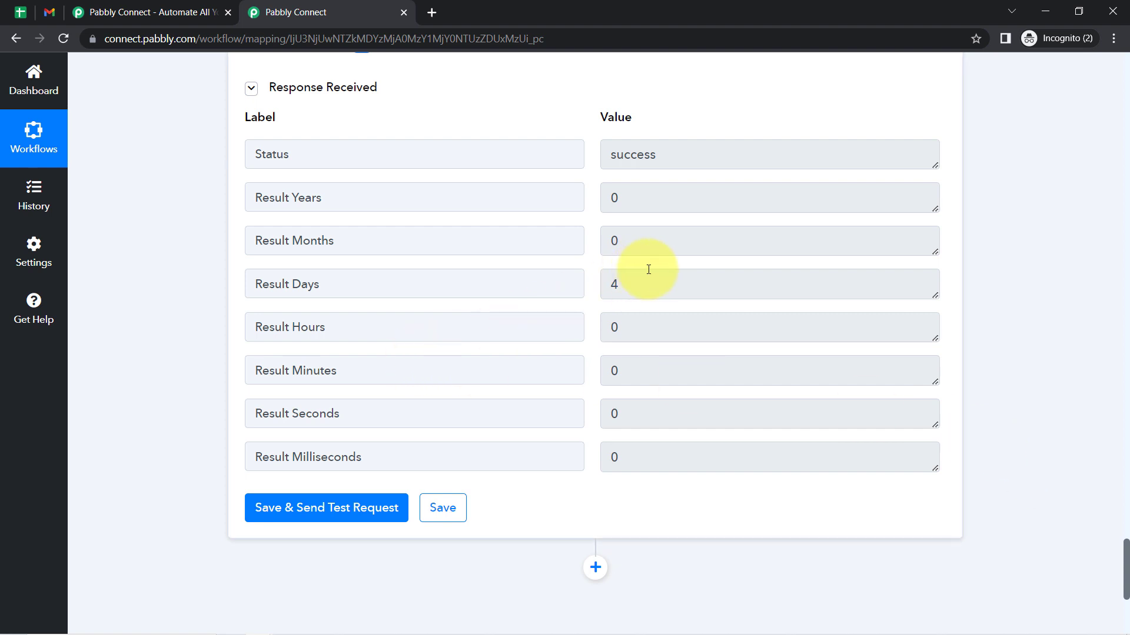
pyautogui.moveTo(648, 271); pyautogui.dragTo(399, 279)
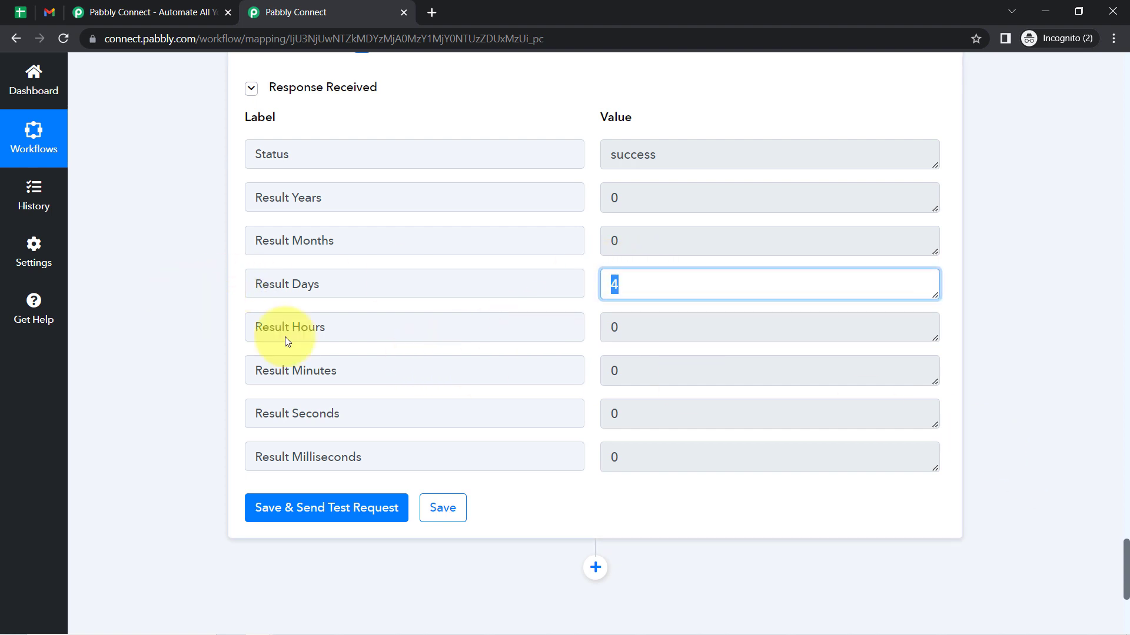
pyautogui.click(1008, 469)
pyautogui.moveTo(1126, 553); pyautogui.dragTo(1125, 504)
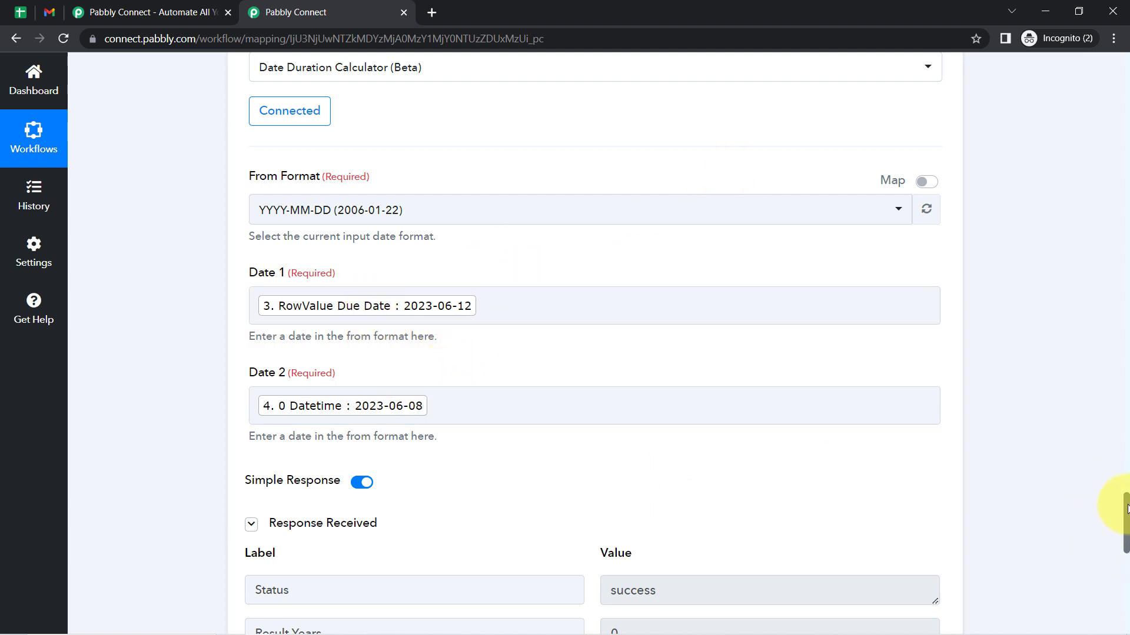
# - Add a Filter by Pabbly action step after the Date Duration Calculator
pyautogui.moveTo(1127, 507); pyautogui.dragTo(1097, 601)
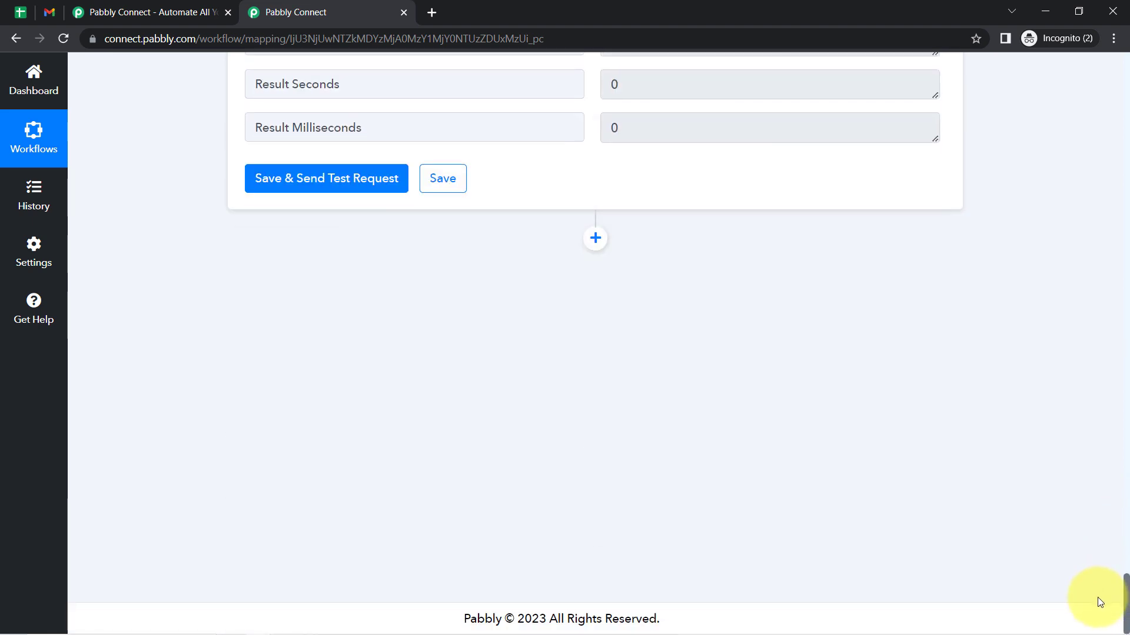
pyautogui.click(594, 239)
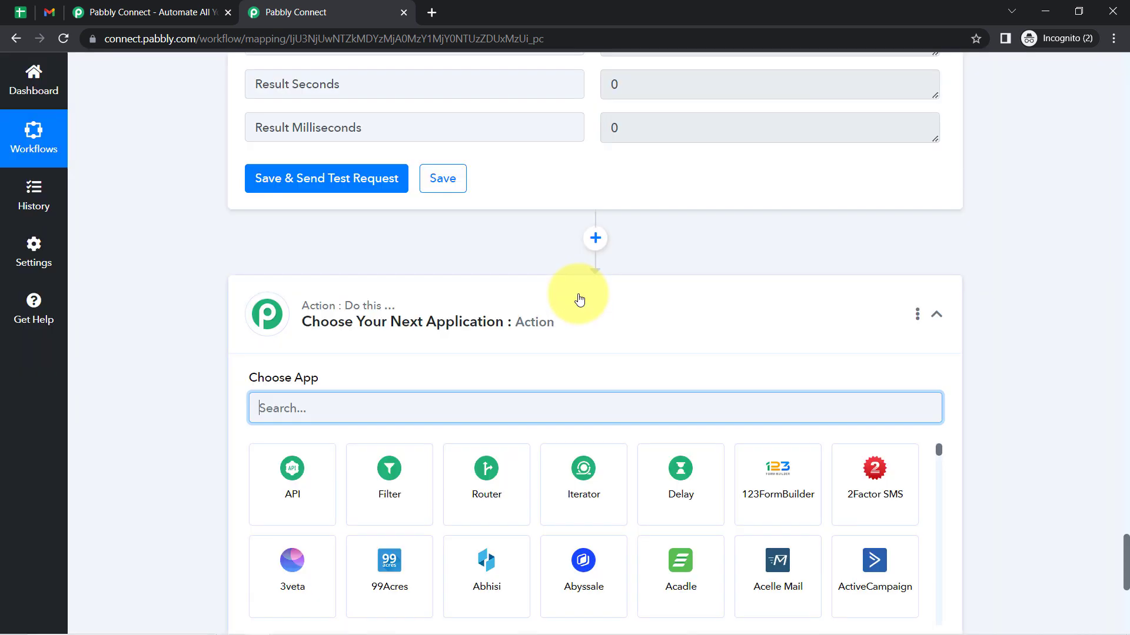
pyautogui.click(389, 486)
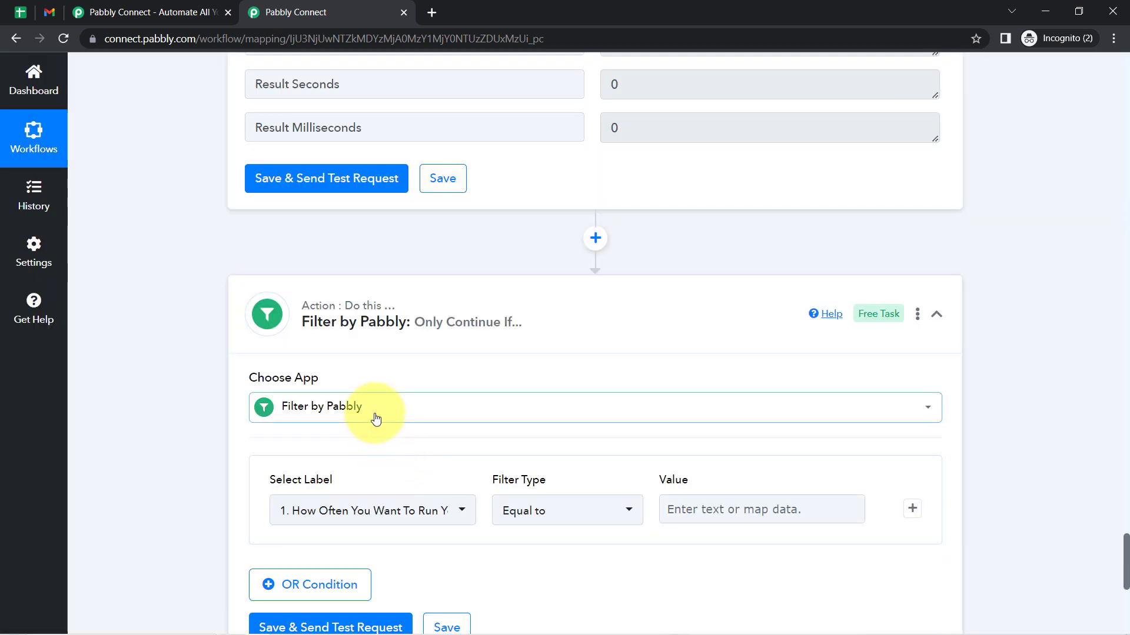
pyautogui.scroll(-1, 375, 419)
pyautogui.scroll(1, 376, 421)
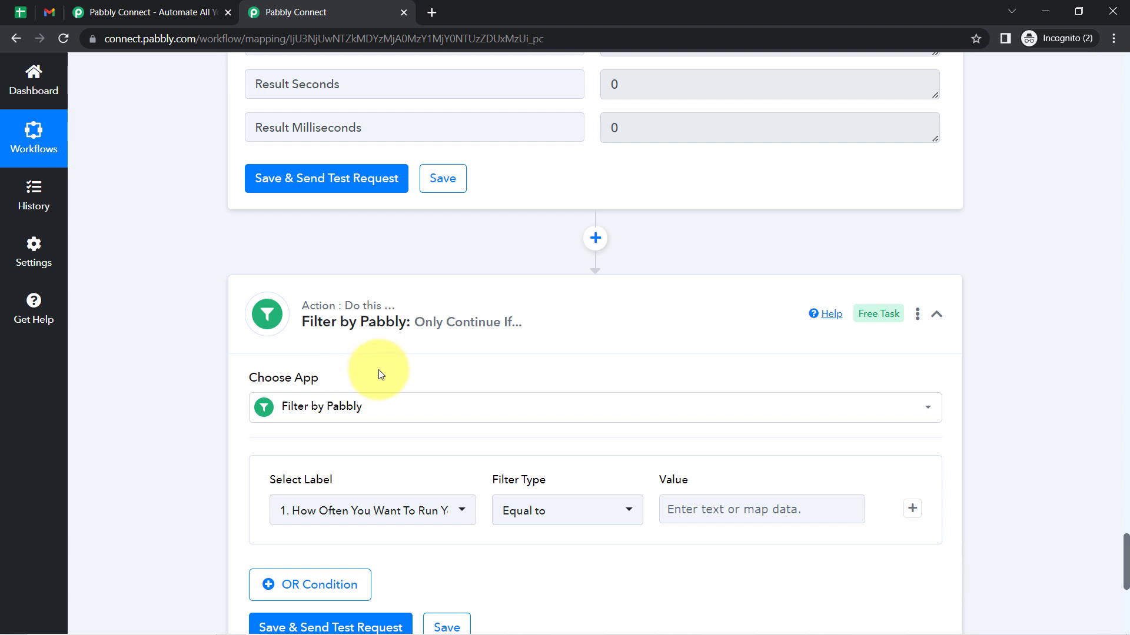
# - Set the filter condition's label to Result Days from the step 5 DateTime Formatter
pyautogui.scroll(-2, 330, 447)
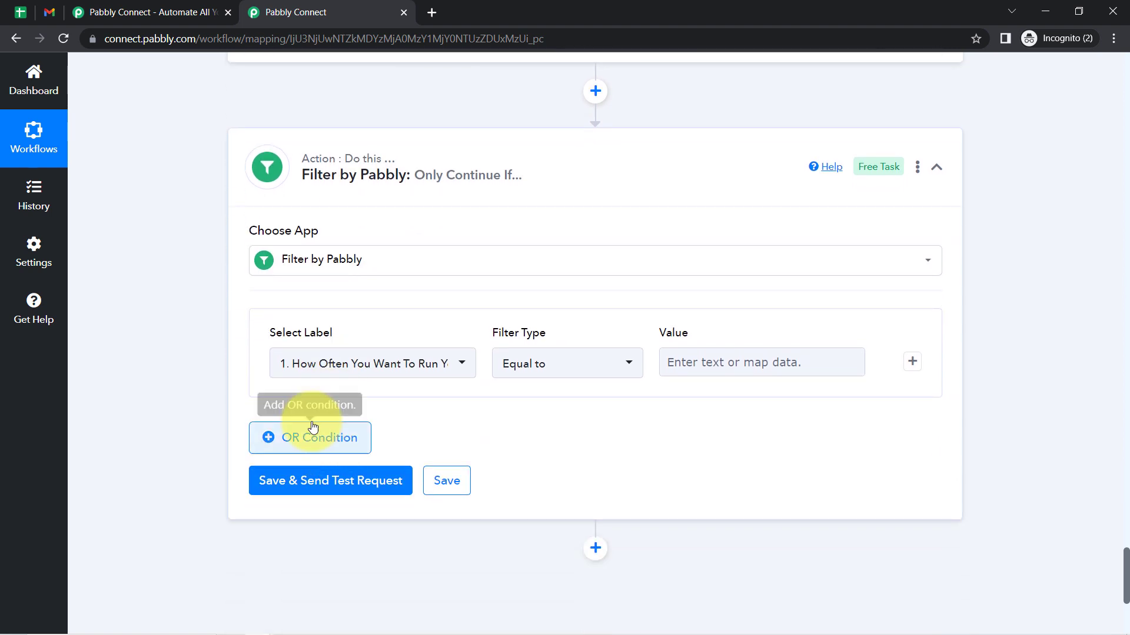
pyautogui.click(335, 367)
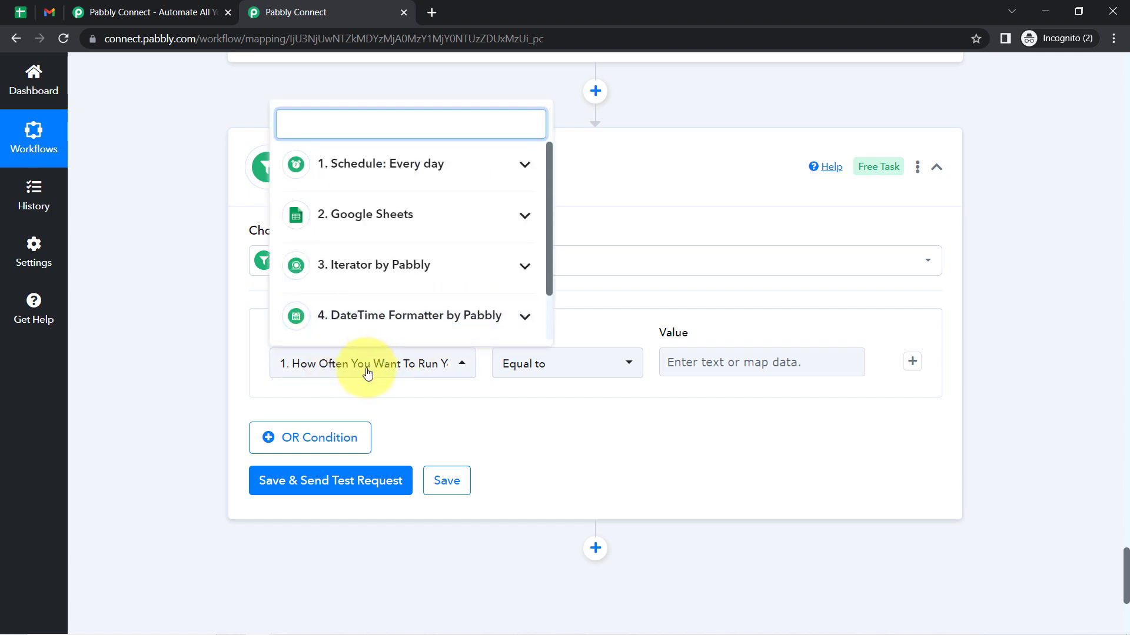
pyautogui.click(398, 316)
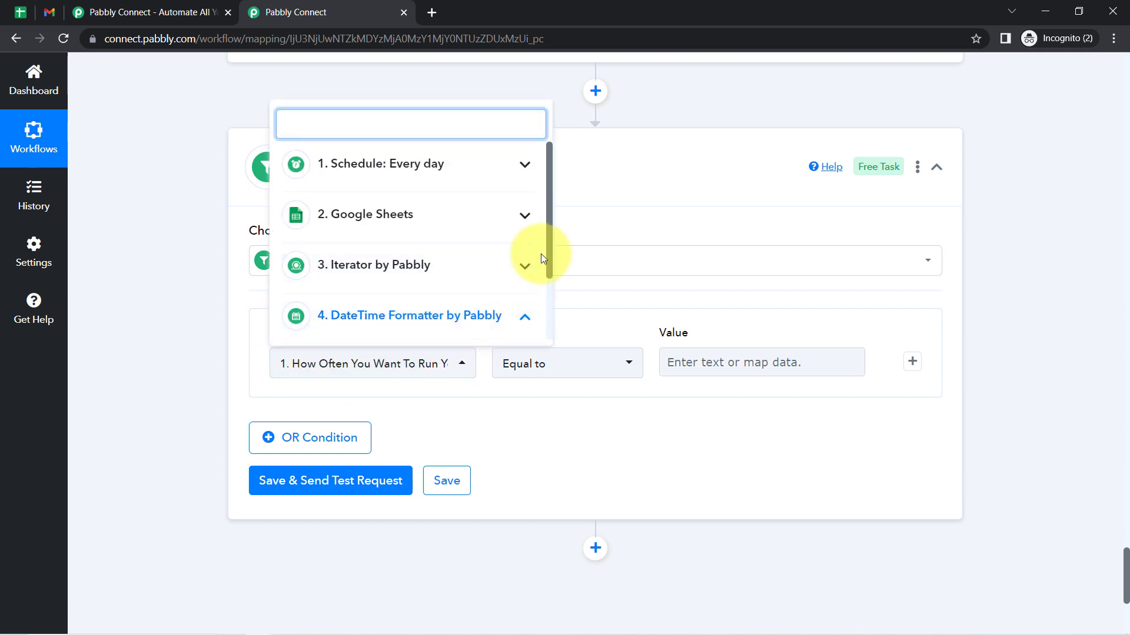
pyautogui.moveTo(548, 252); pyautogui.dragTo(547, 327)
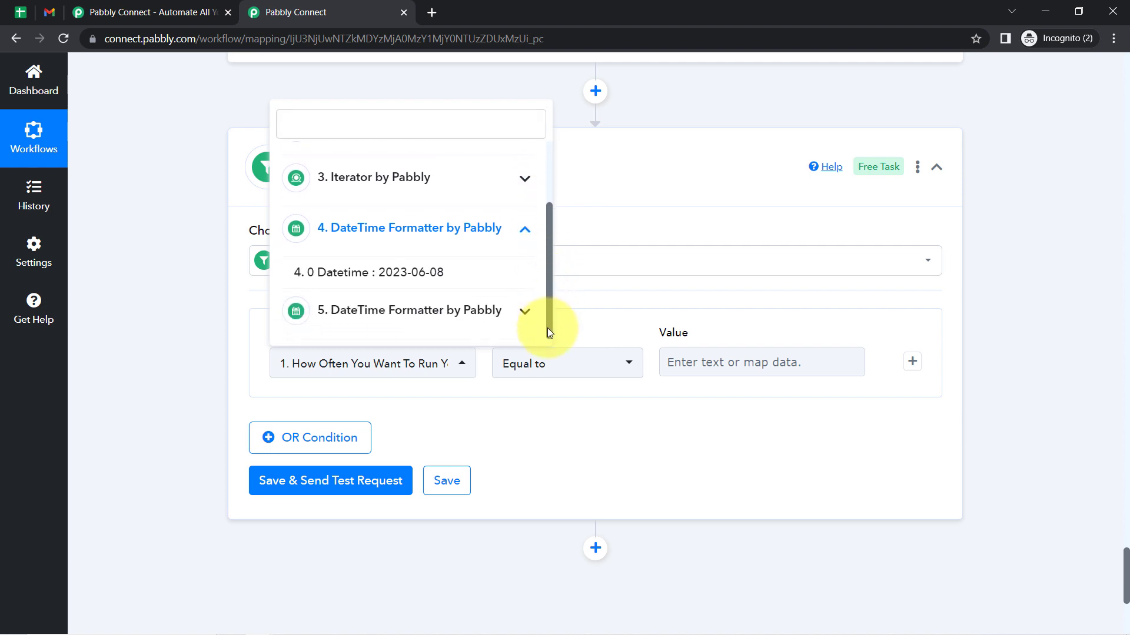
pyautogui.click(503, 322)
pyautogui.scroll(-3, 472, 267)
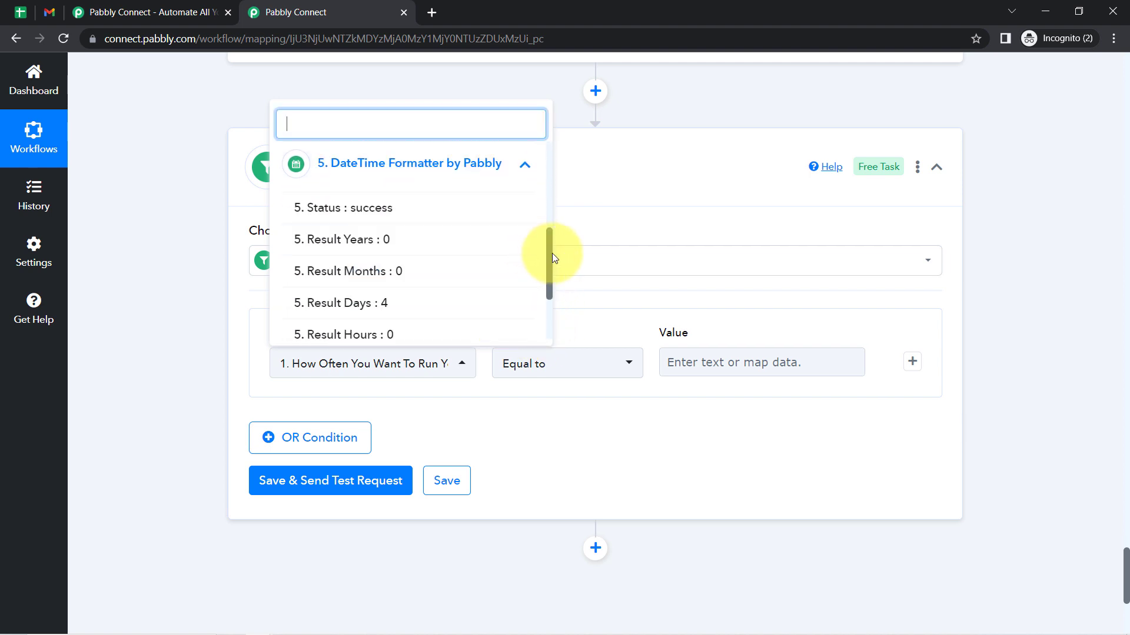
pyautogui.moveTo(551, 254); pyautogui.dragTo(548, 295)
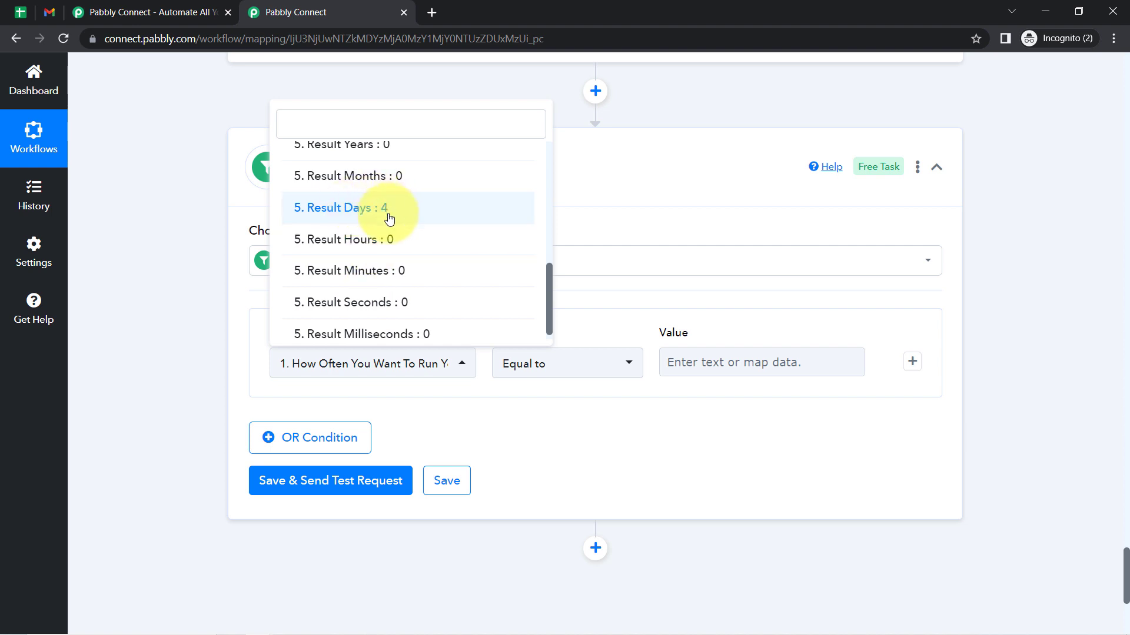
pyautogui.click(352, 219)
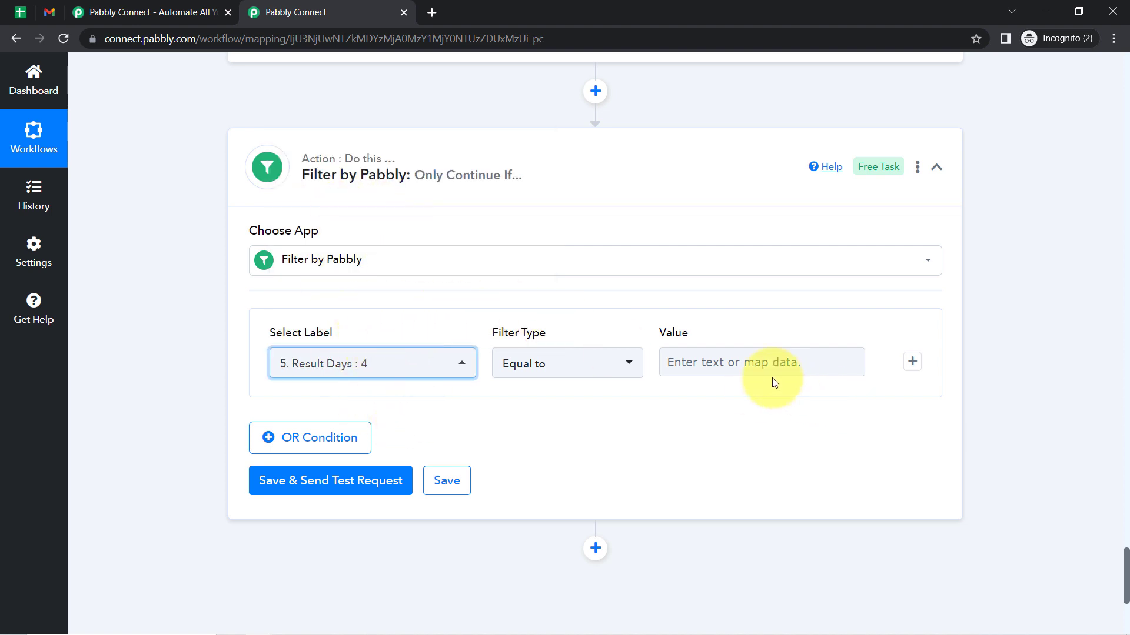
# - Set the Equal to condition's value to 3 and save the filter with a test request
pyautogui.click(737, 366)
pyautogui.write('3')
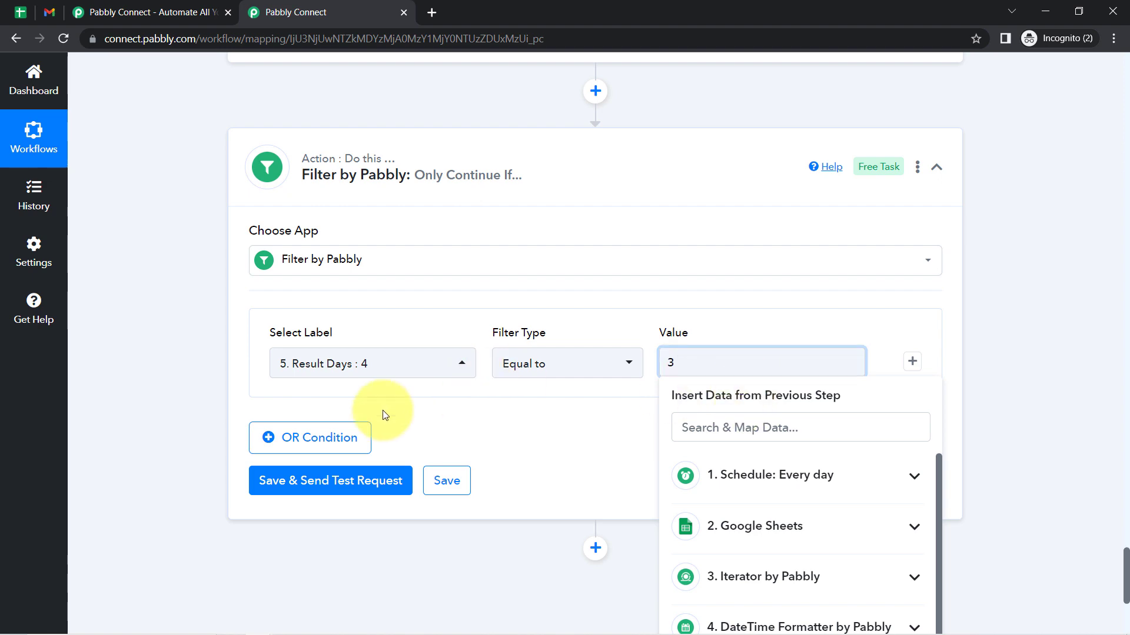
pyautogui.click(308, 480)
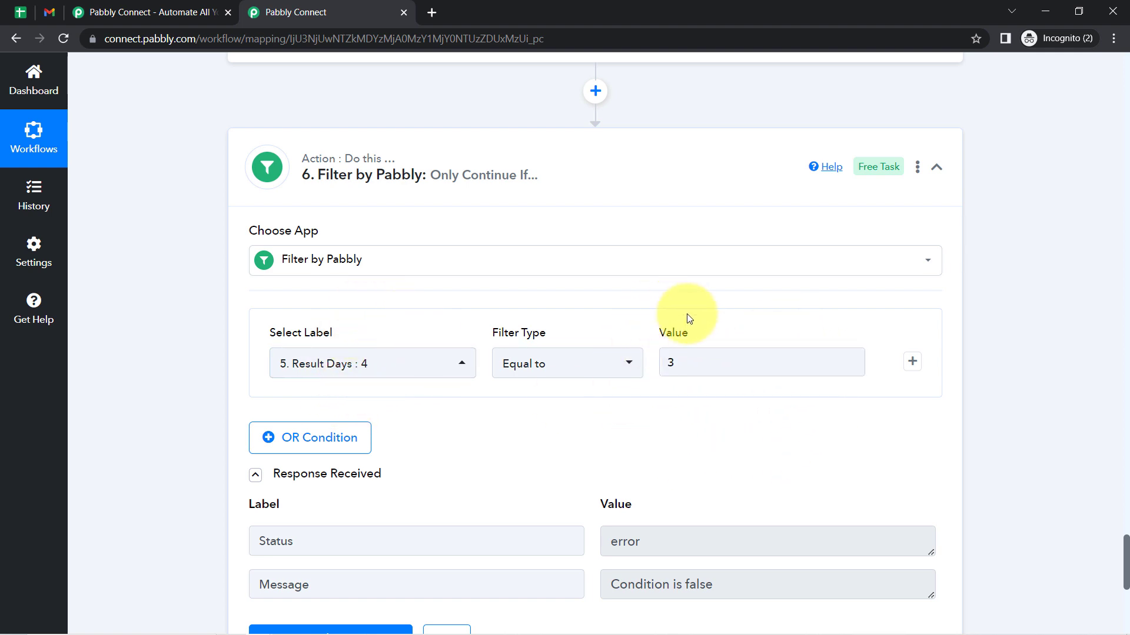
pyautogui.click(698, 356)
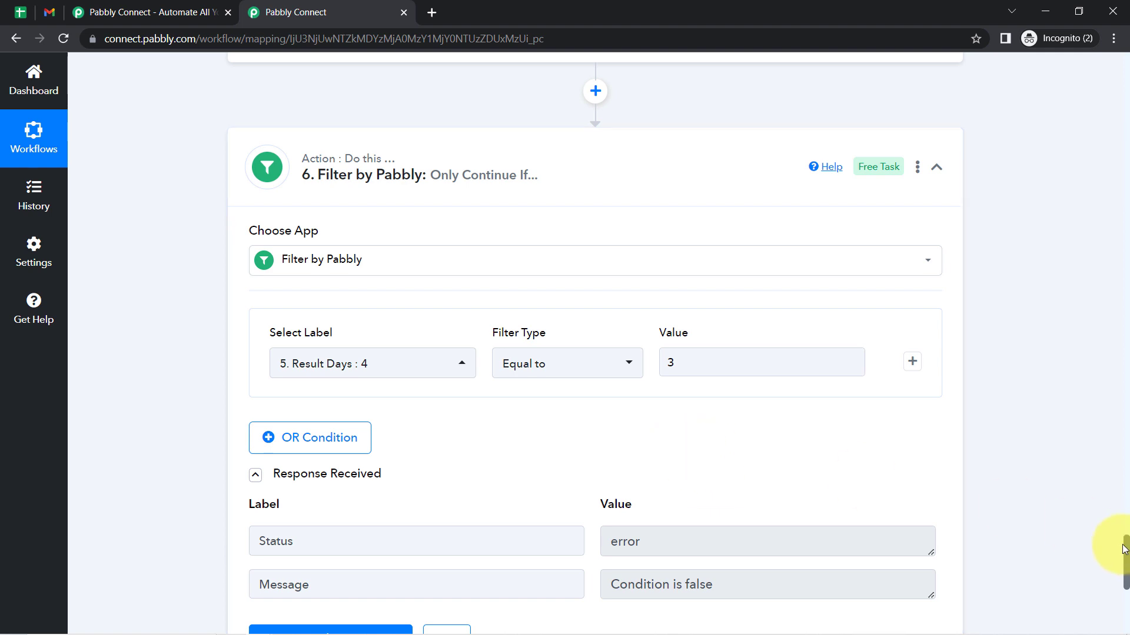
# - Add a Gmail action step after the filter
pyautogui.moveTo(1125, 549); pyautogui.dragTo(1125, 558)
pyautogui.scroll(-4, 1127, 573)
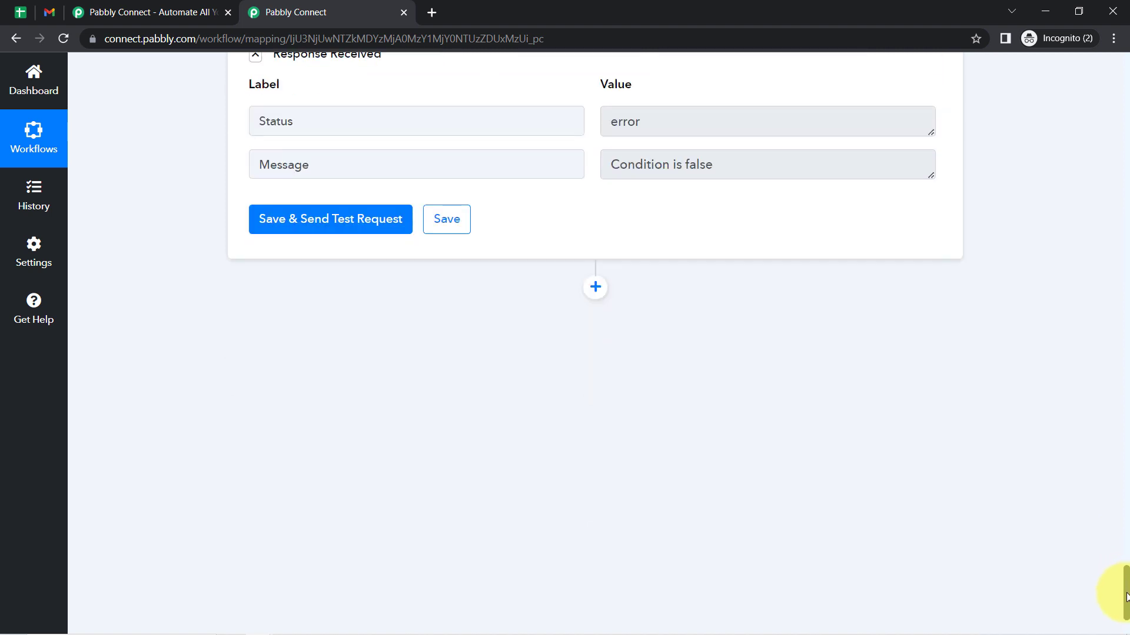
pyautogui.click(595, 237)
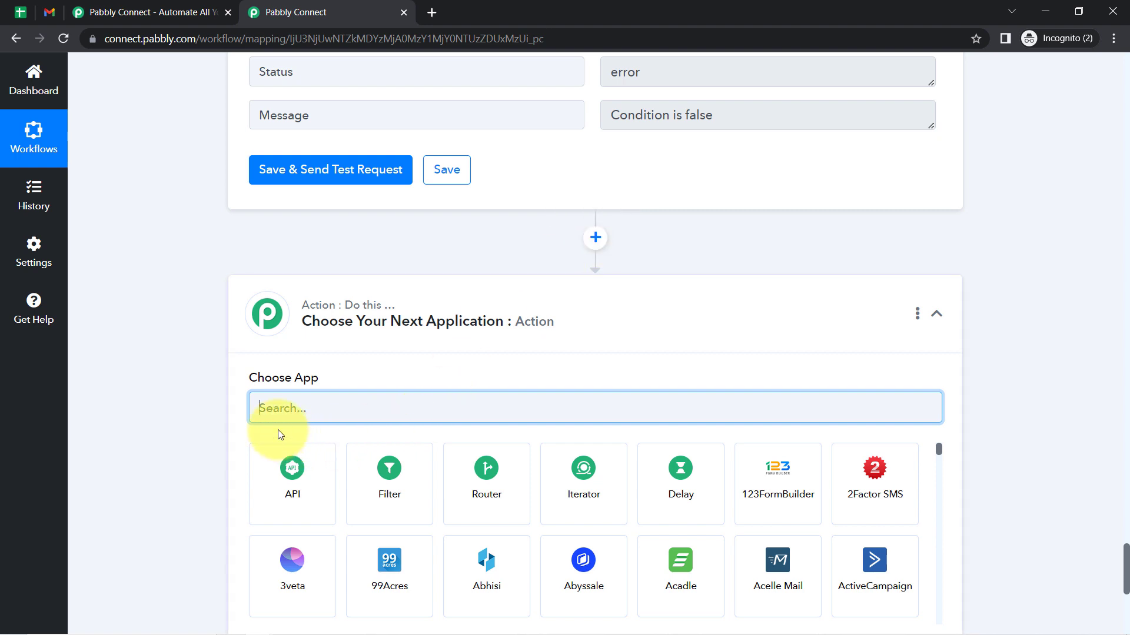
pyautogui.write('gmai')
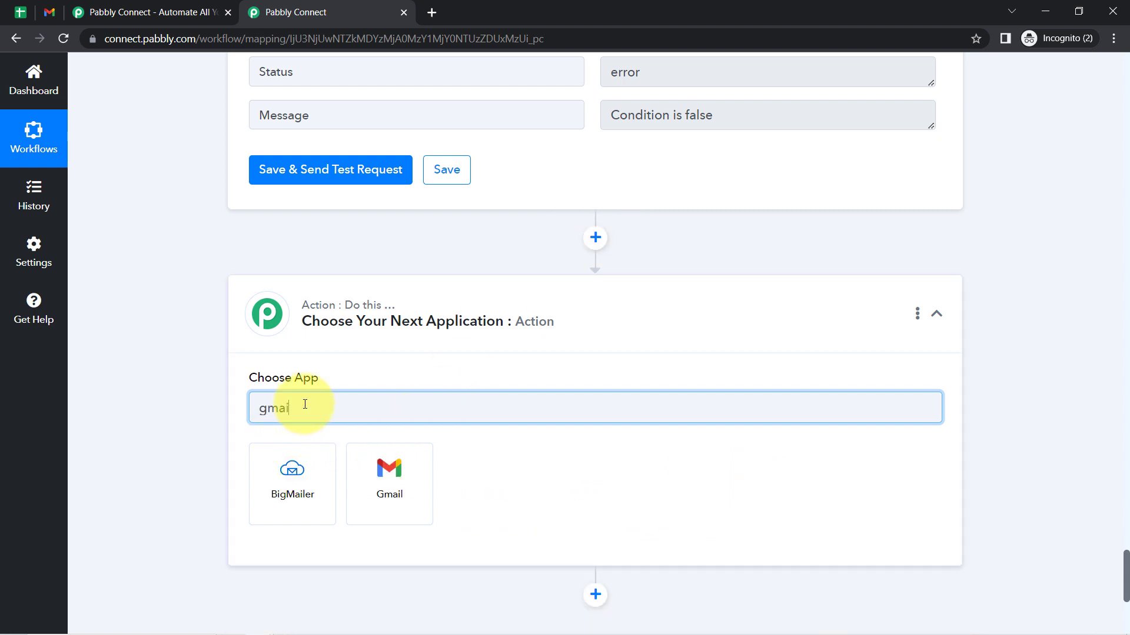
pyautogui.click(376, 503)
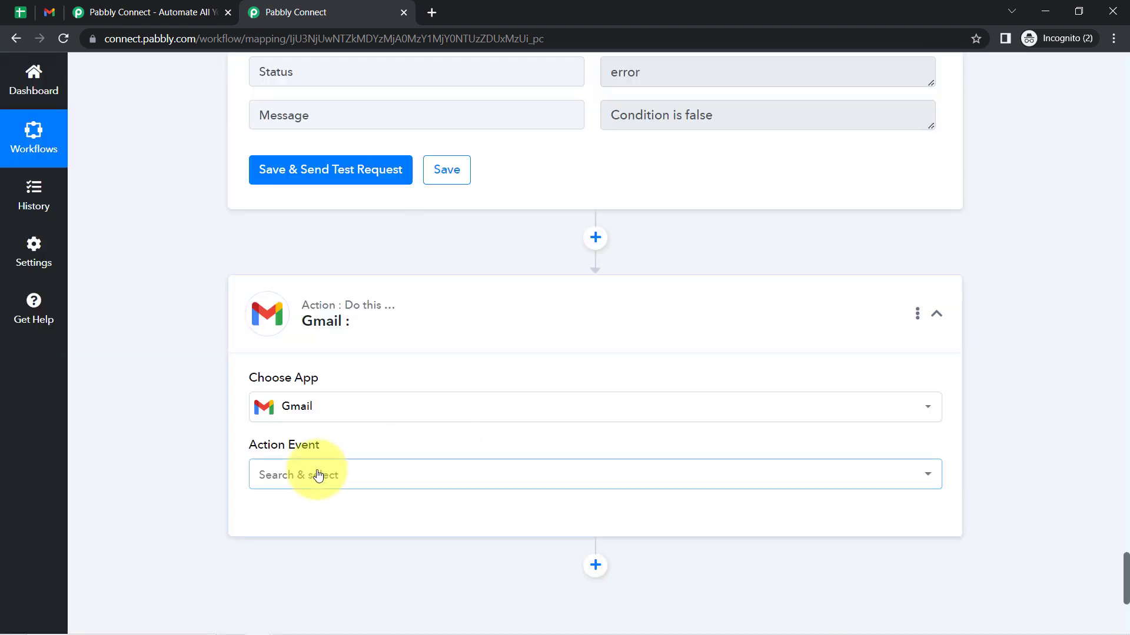
# - Set the Gmail action event to Send Email and open its account connection settings
pyautogui.click(317, 474)
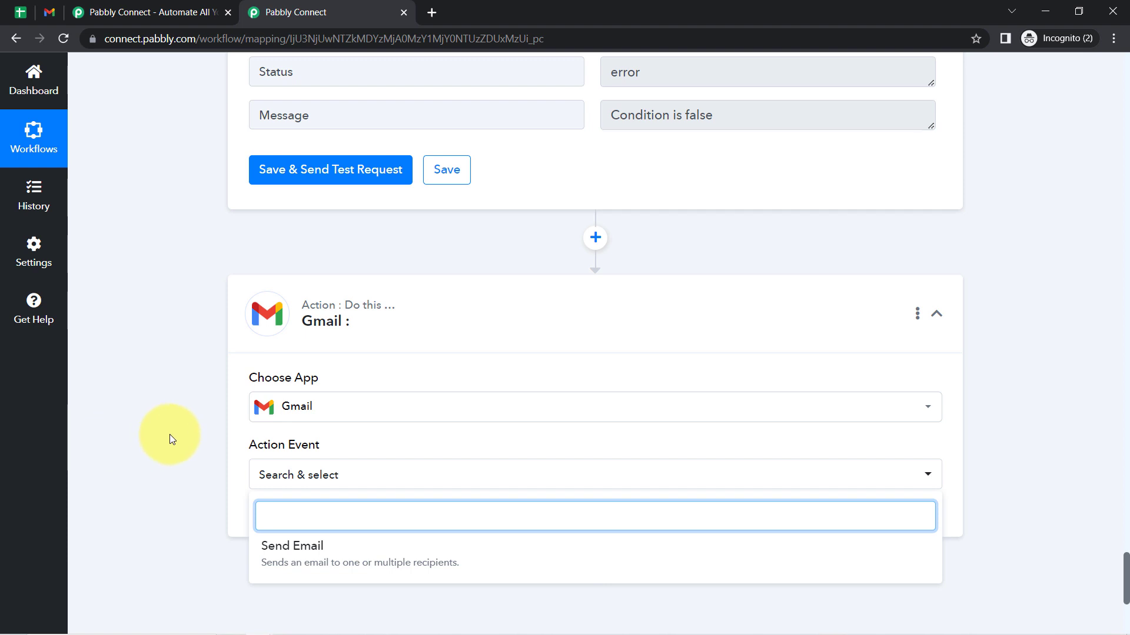
pyautogui.scroll(-3, 169, 434)
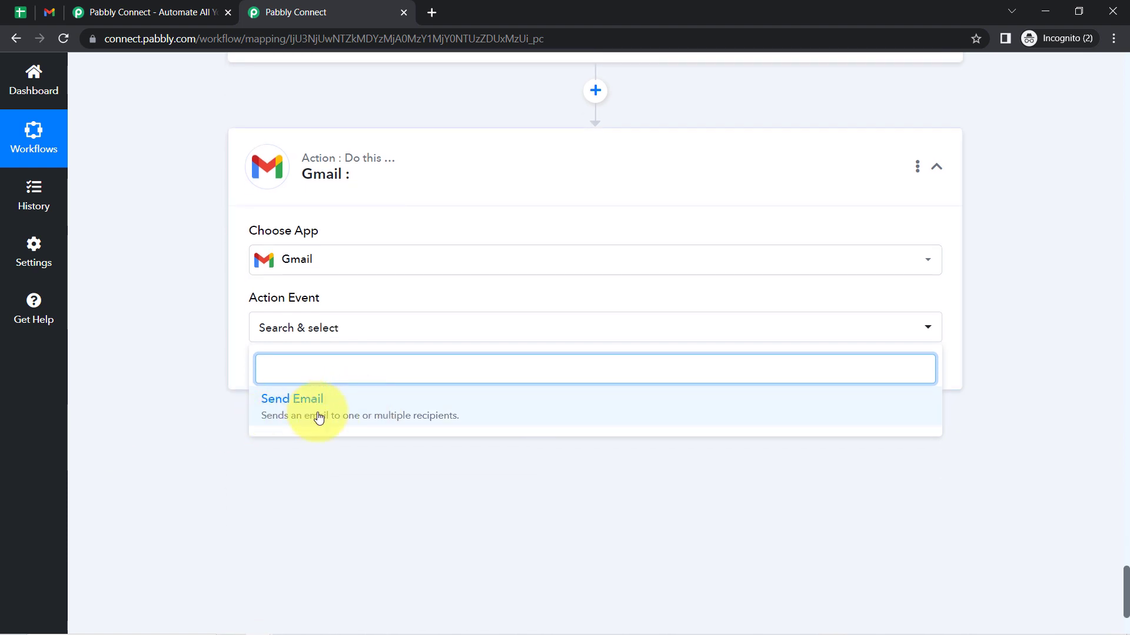
pyautogui.click(318, 417)
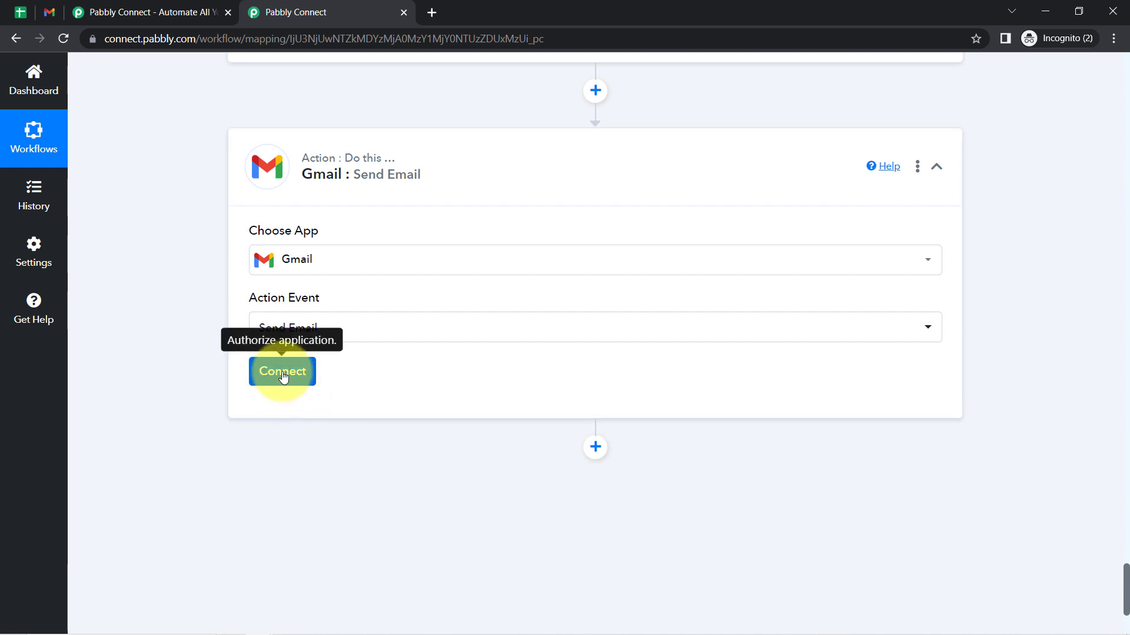
pyautogui.click(283, 372)
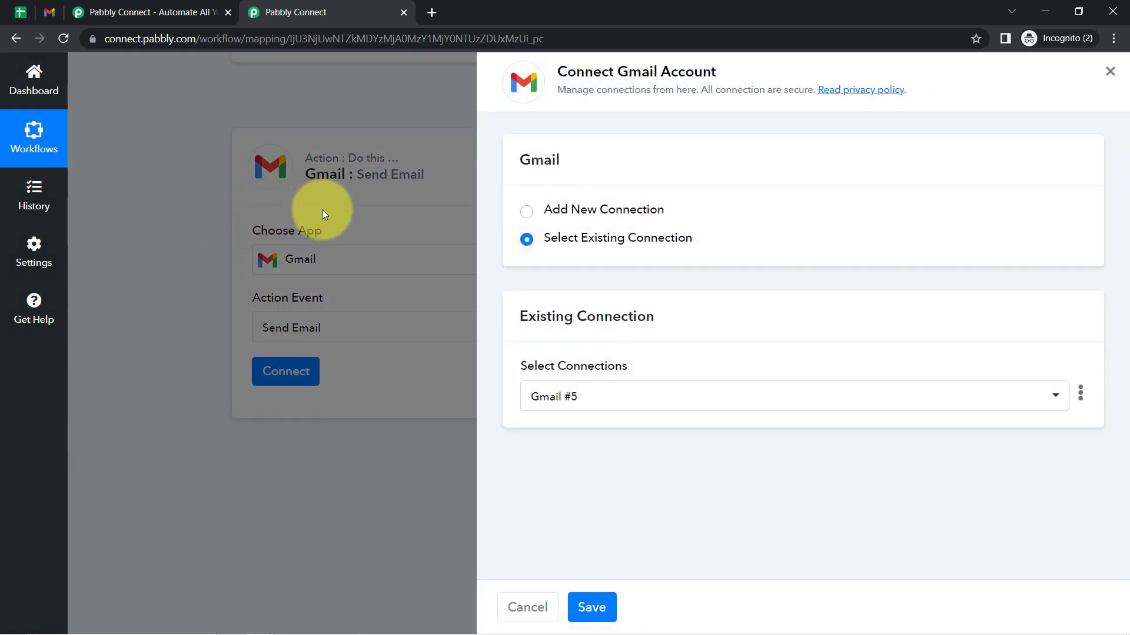
pyautogui.click(634, 218)
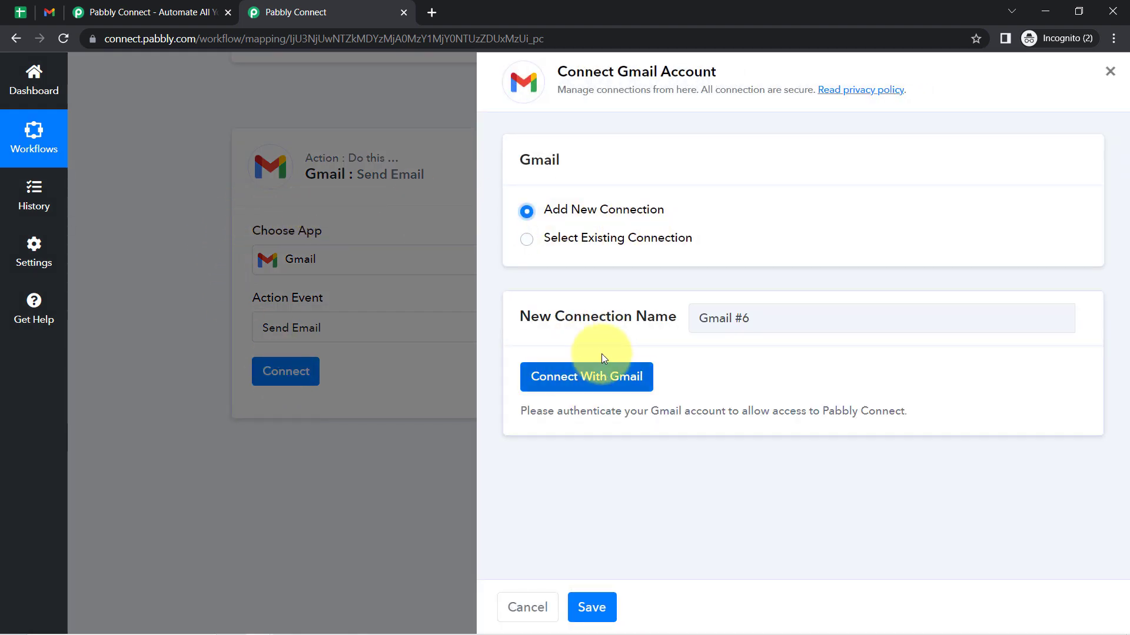
pyautogui.click(598, 379)
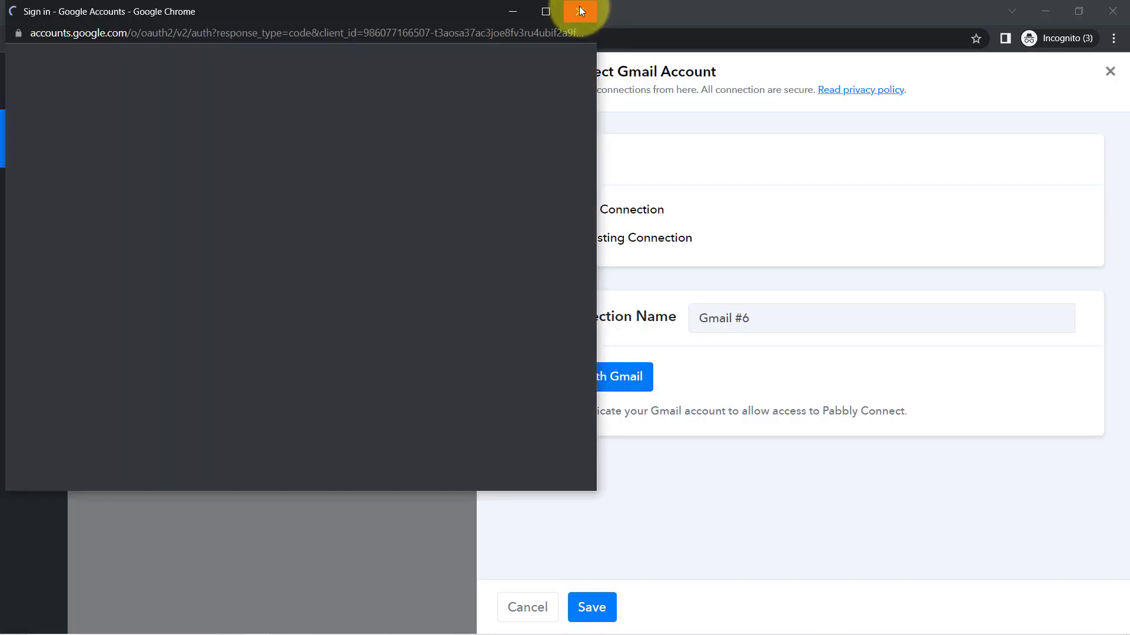
pyautogui.click(579, 11)
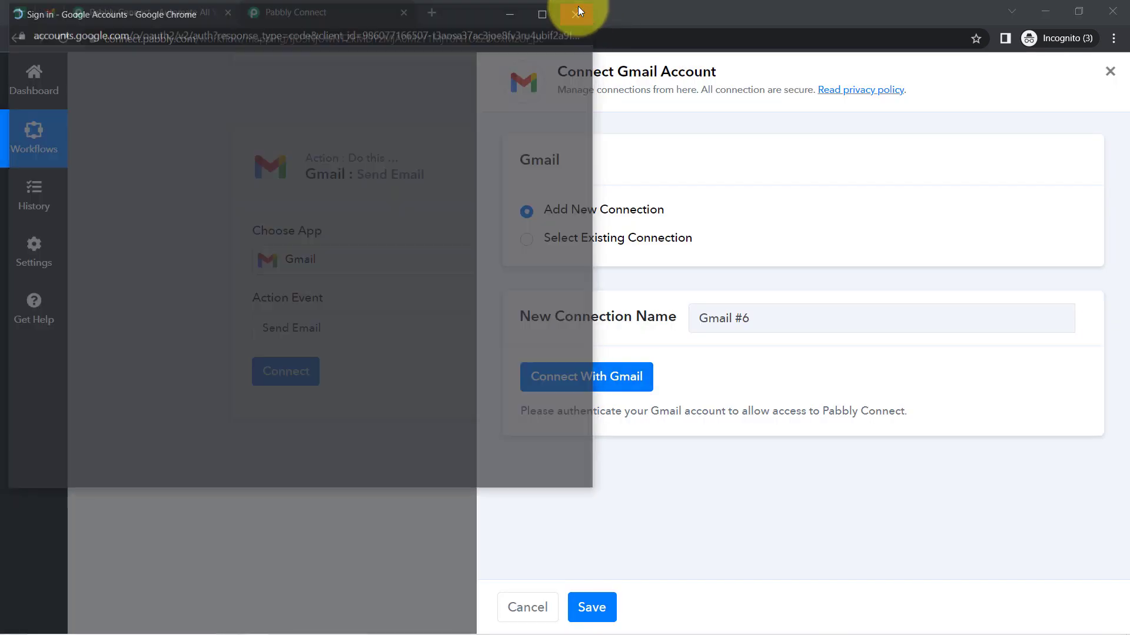
pyautogui.click(609, 238)
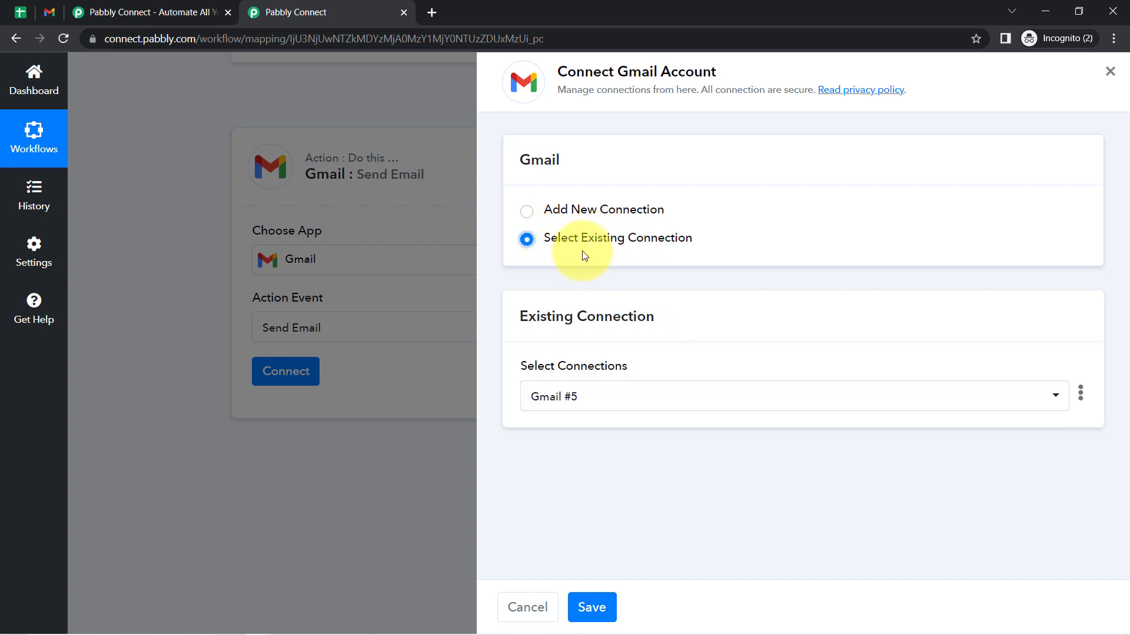
# - Save the existing connection Gmail #5 for the Gmail Send Email action
pyautogui.click(592, 608)
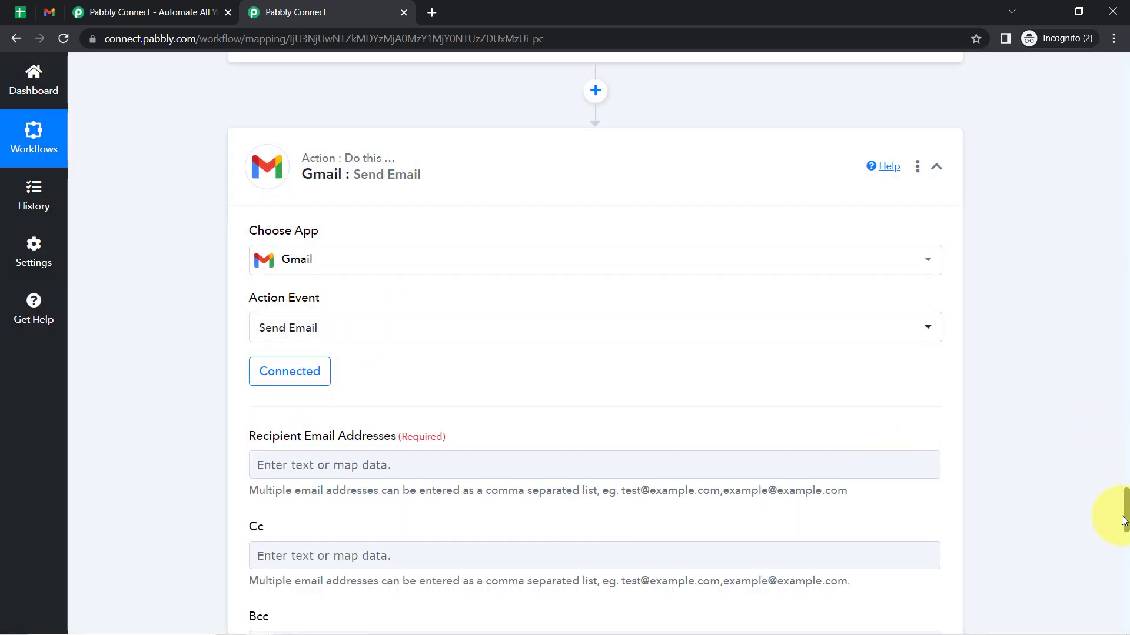
pyautogui.moveTo(1125, 506)
pyautogui.mouseDown()
pyautogui.moveTo(1121, 568)
pyautogui.moveTo(1117, 520)
pyautogui.mouseUp()
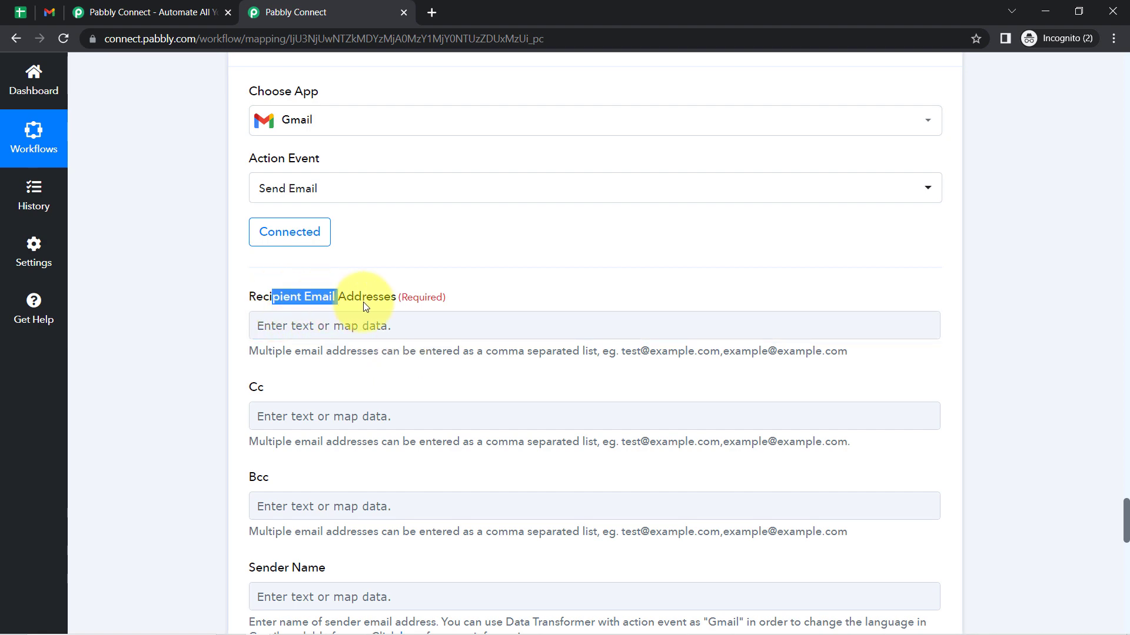
pyautogui.scroll(-1, 436, 223)
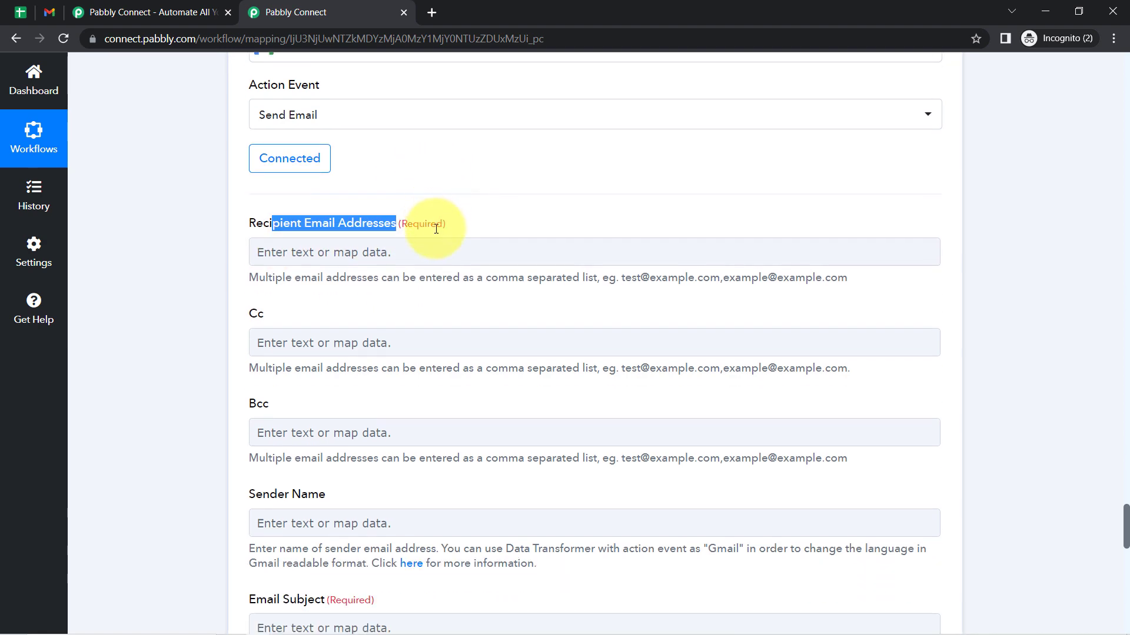
# - Map the Gmail action's recipient email addresses to RowValue Email from the step 3 Iterator
pyautogui.scroll(10, 533, 332)
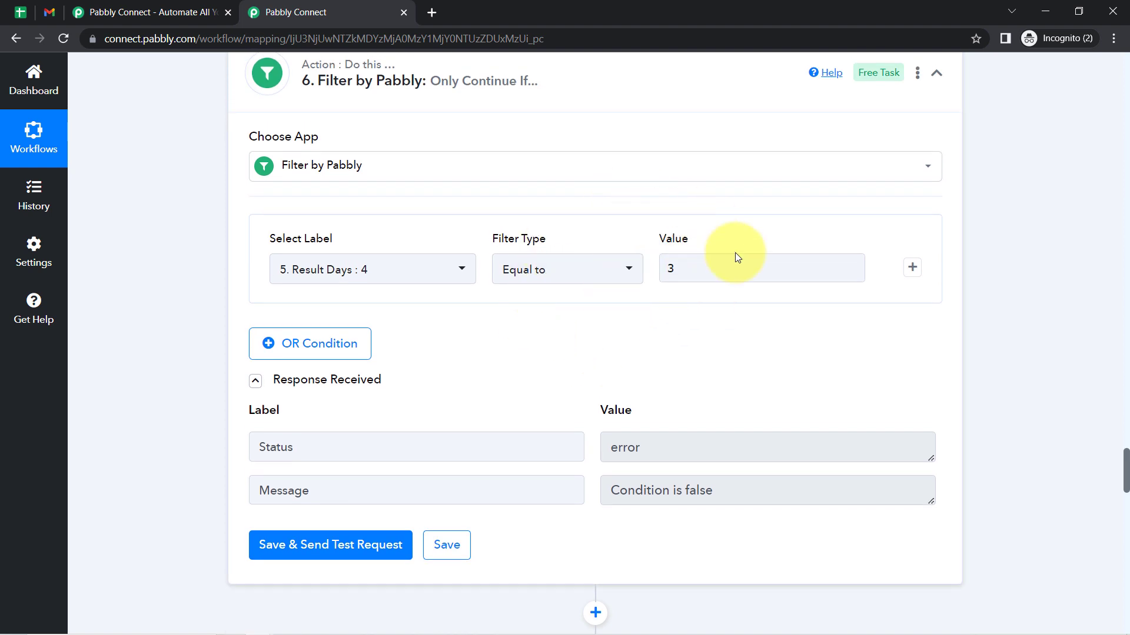
pyautogui.scroll(-6, 676, 342)
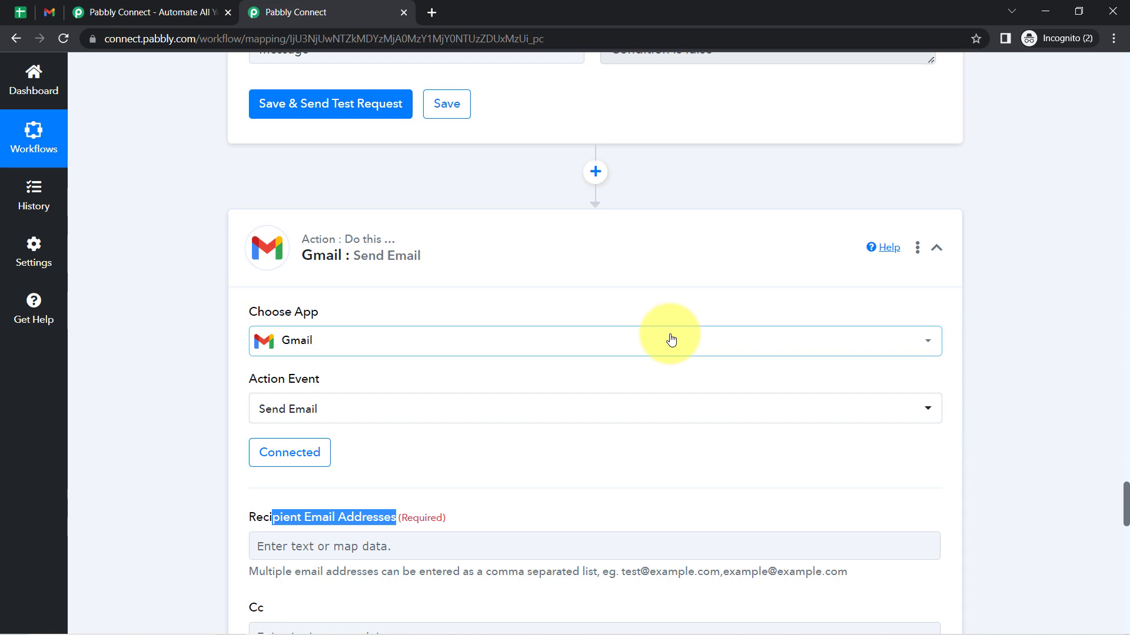
pyautogui.scroll(-3, 669, 338)
pyautogui.scroll(2, 365, 290)
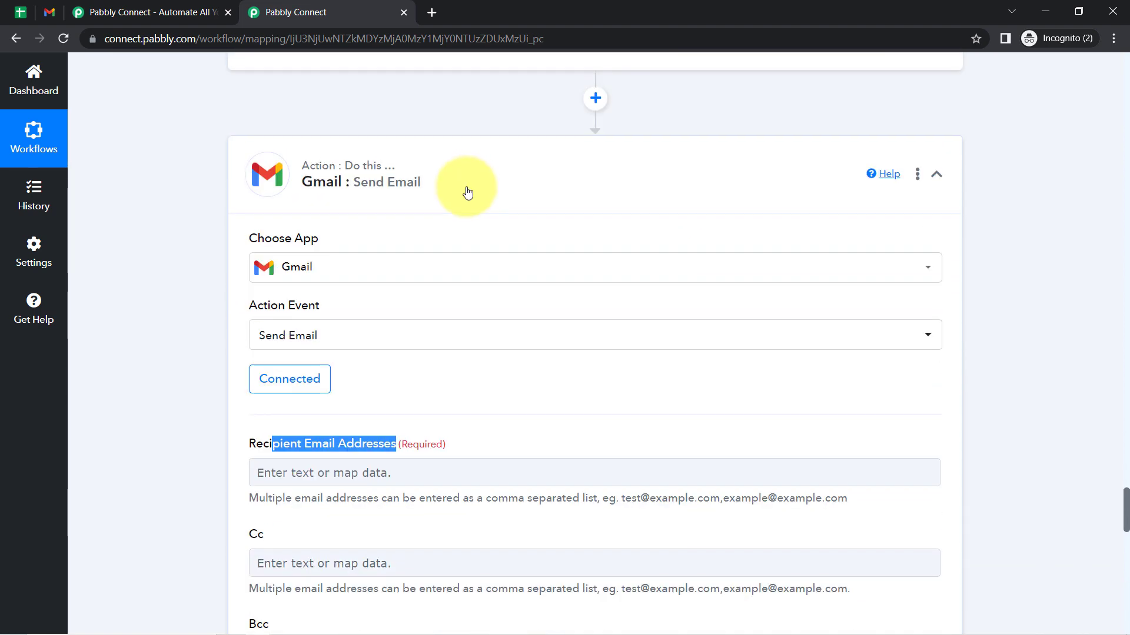
pyautogui.scroll(-2, 465, 200)
pyautogui.scroll(-2, 456, 217)
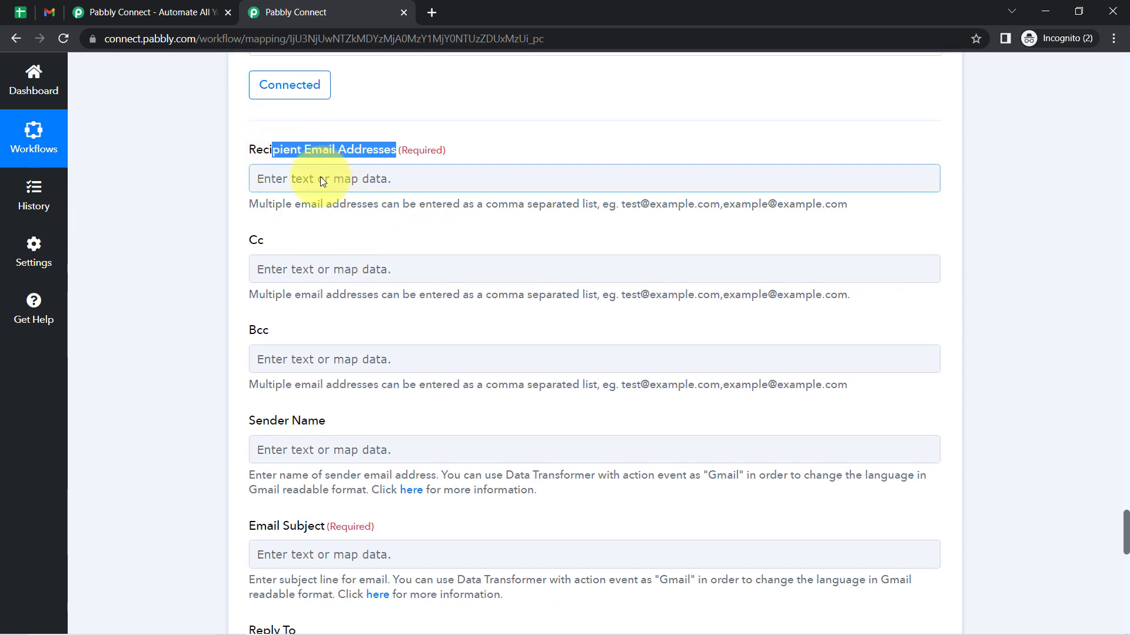
pyautogui.click(277, 173)
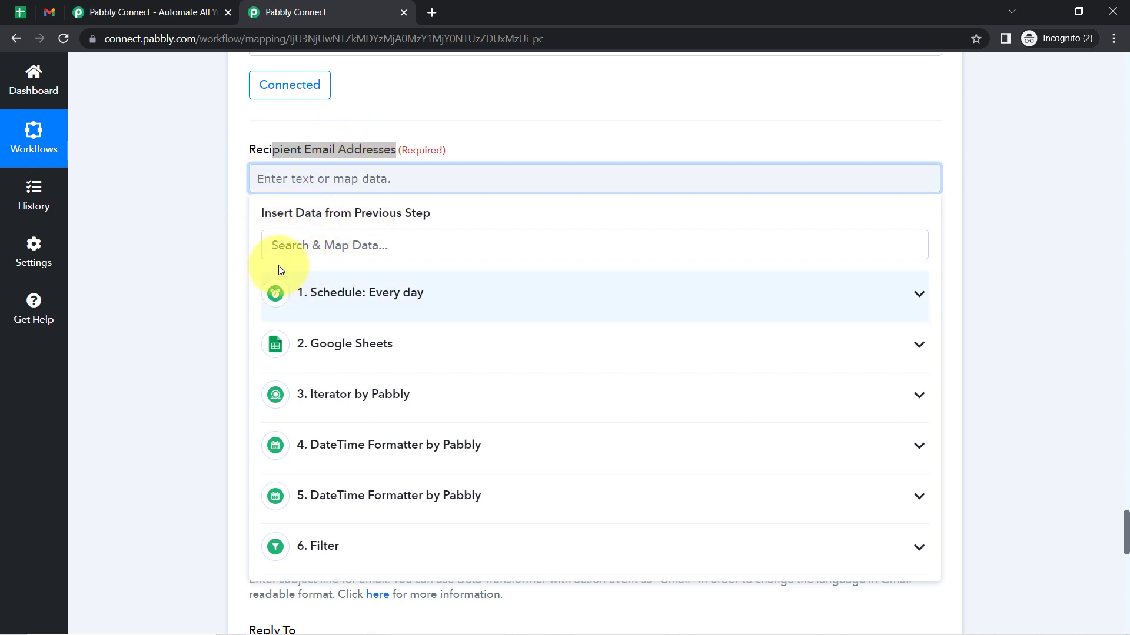
pyautogui.click(271, 246)
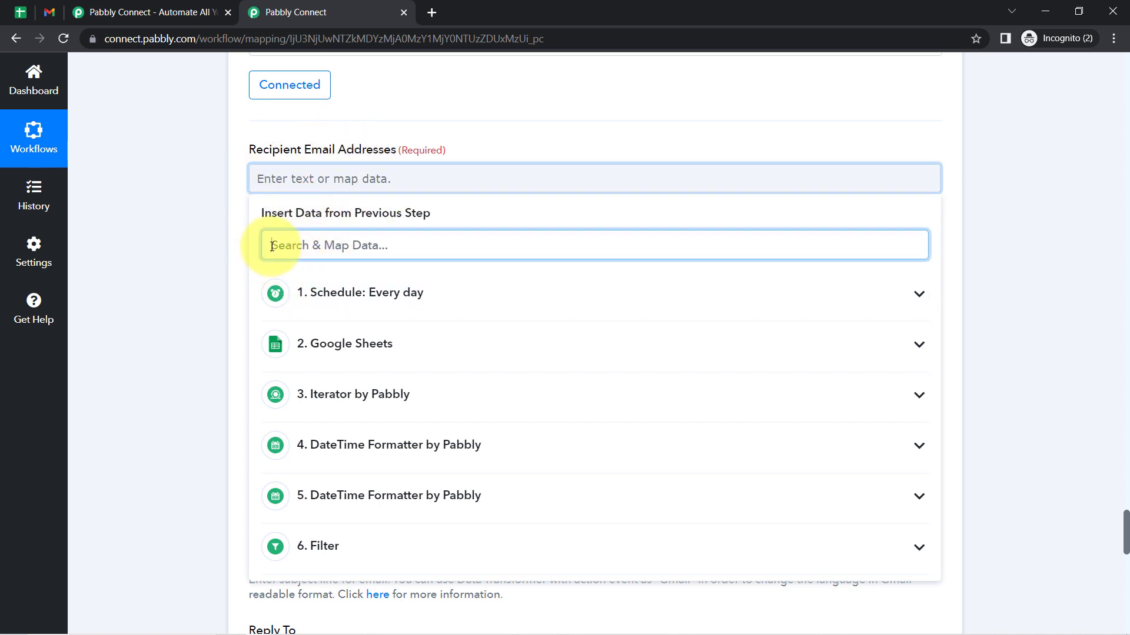
pyautogui.write('@')
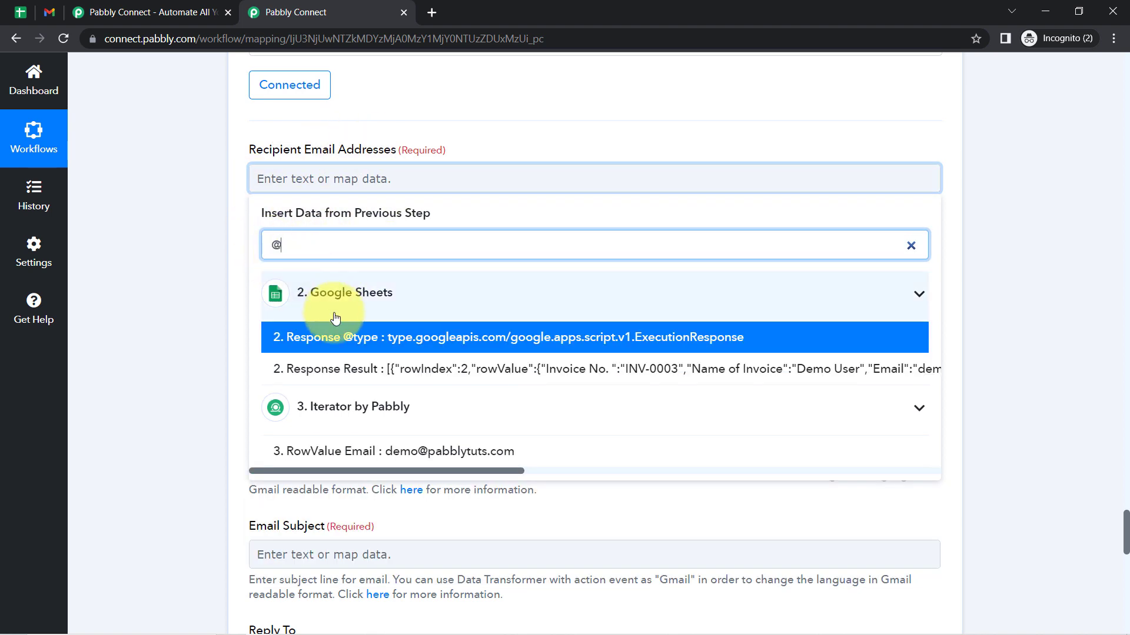
pyautogui.click(367, 462)
pyautogui.click(177, 220)
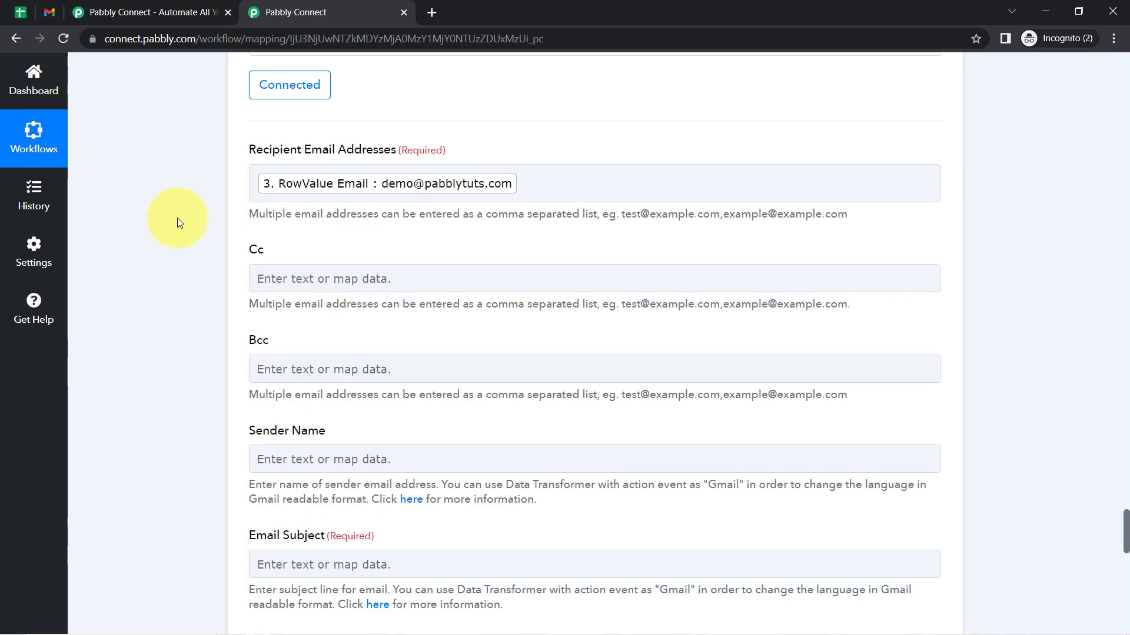
# - Set the email's sender name to Pabbly
pyautogui.moveTo(247, 254); pyautogui.dragTo(270, 254)
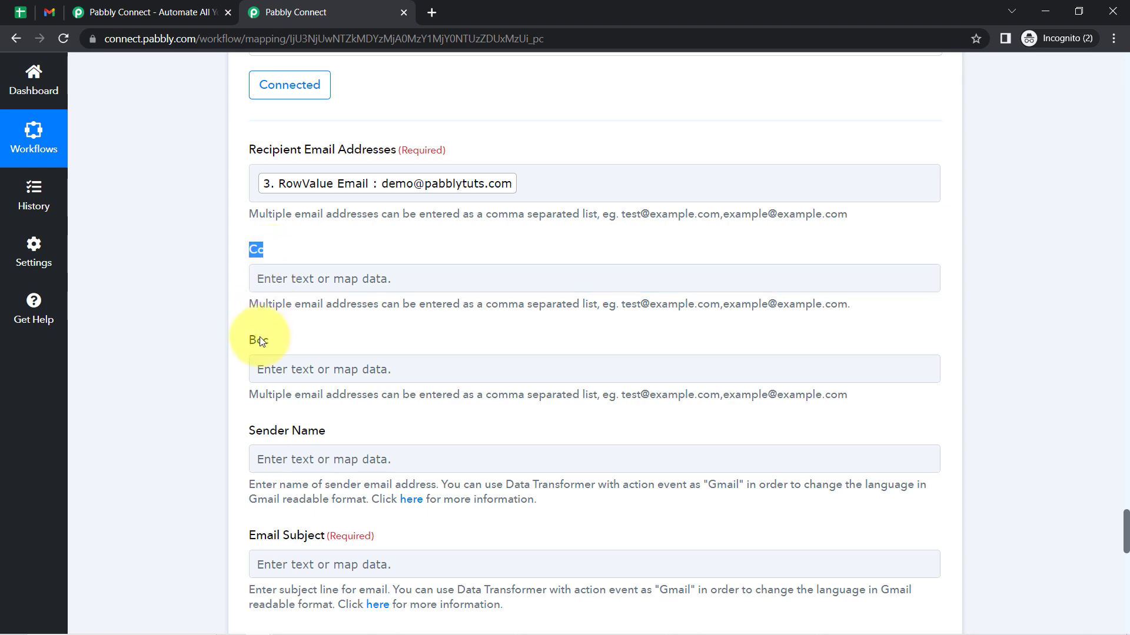
pyautogui.moveTo(1127, 524); pyautogui.dragTo(1127, 546)
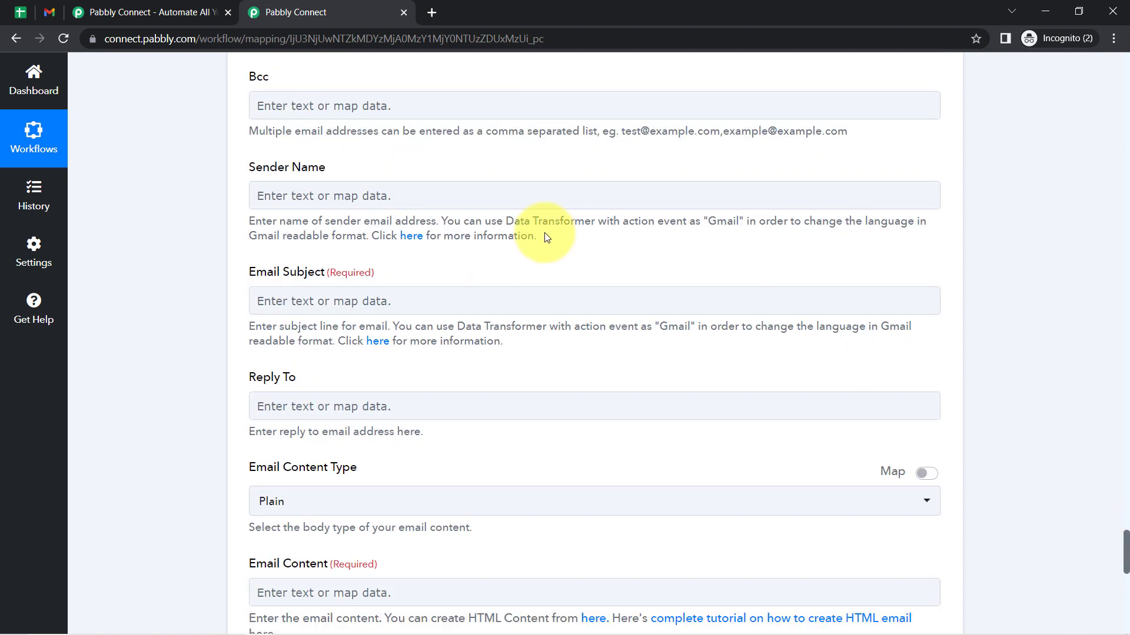
pyautogui.click(299, 201)
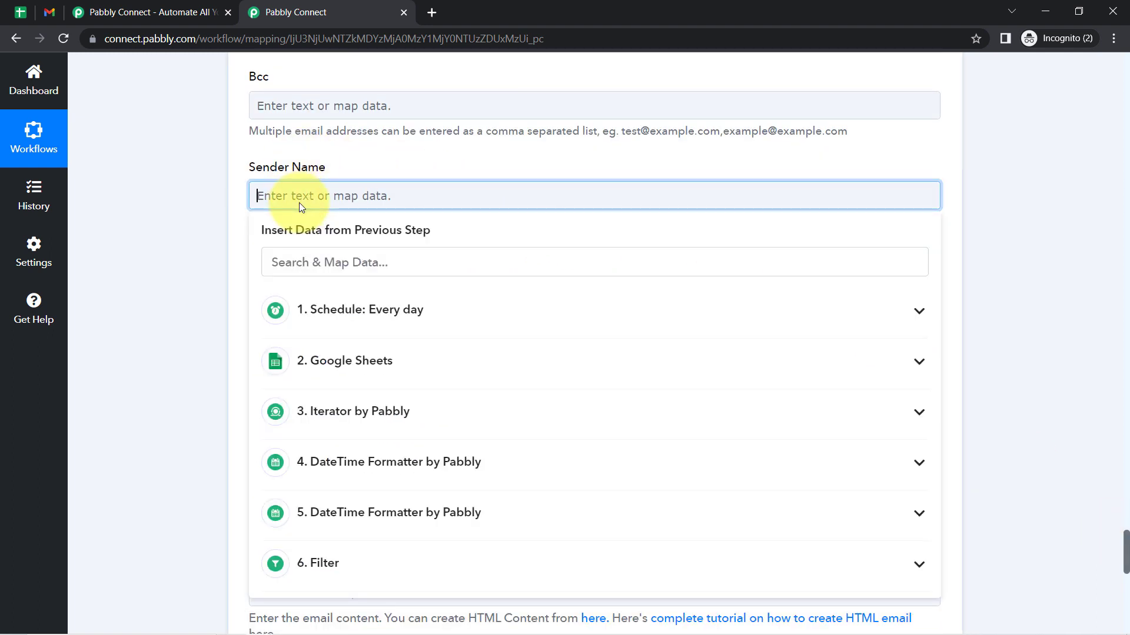
pyautogui.write('Pabbly')
pyautogui.click(218, 241)
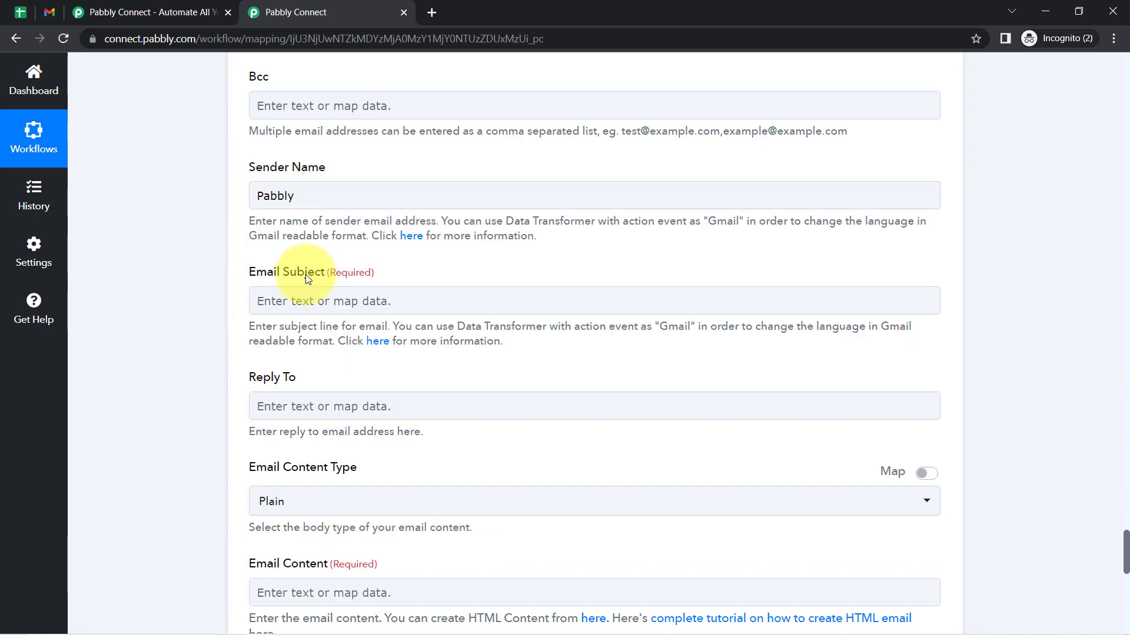
# - Set the email subject to "This is a Reminder of Invoice Due"
pyautogui.scroll(-1, 1127, 550)
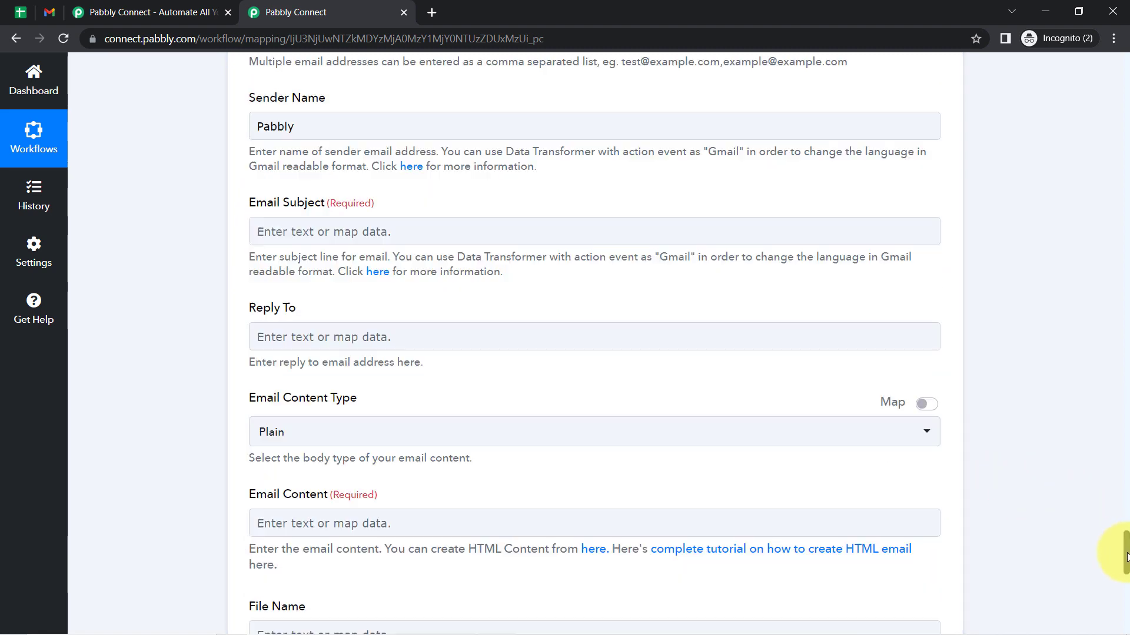
pyautogui.click(281, 230)
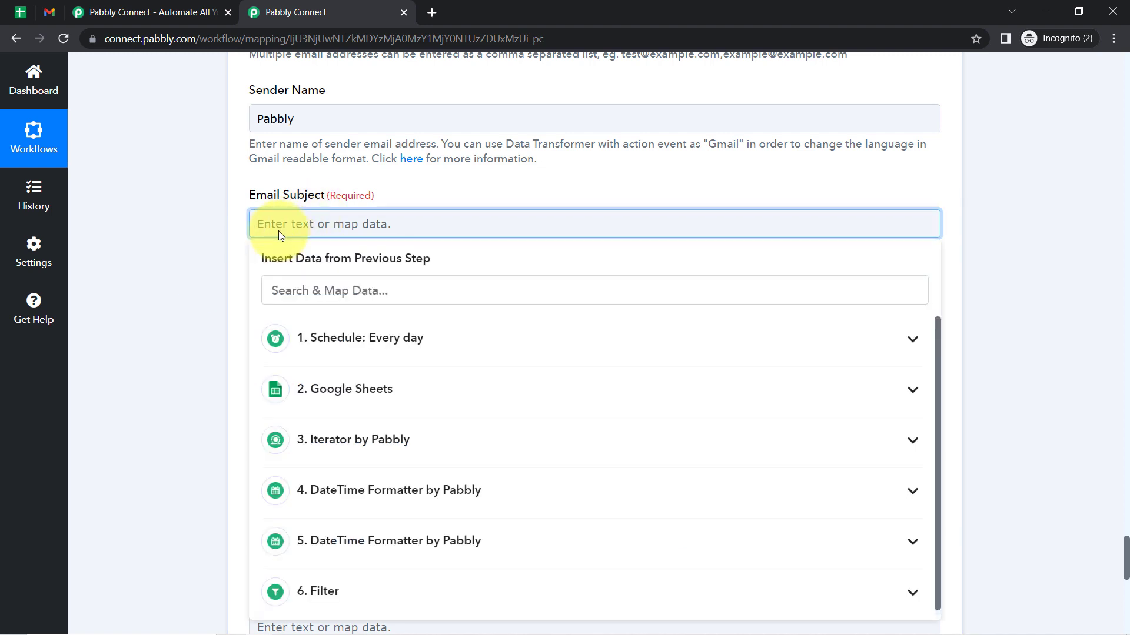
pyautogui.write('This is a Reminder if')
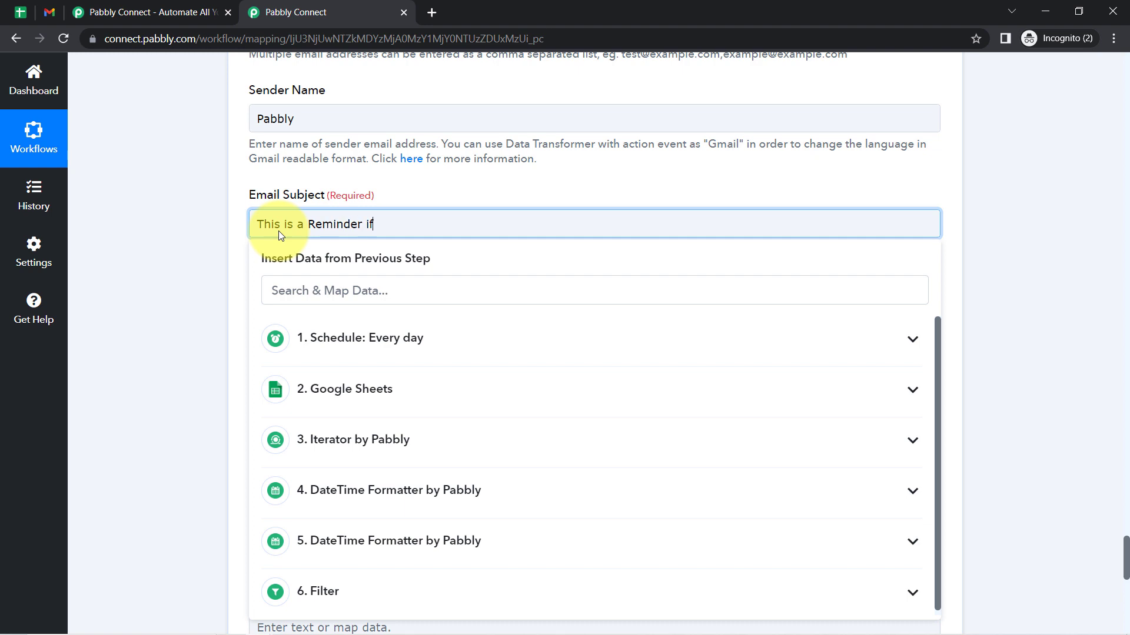
pyautogui.write(' Da')
pyautogui.press('BackSpace')
pyautogui.press('BackSpace')
pyautogui.press('BackSpace')
pyautogui.press('BackSpace')
pyautogui.press('BackSpace')
pyautogui.write('of Invoice Due')
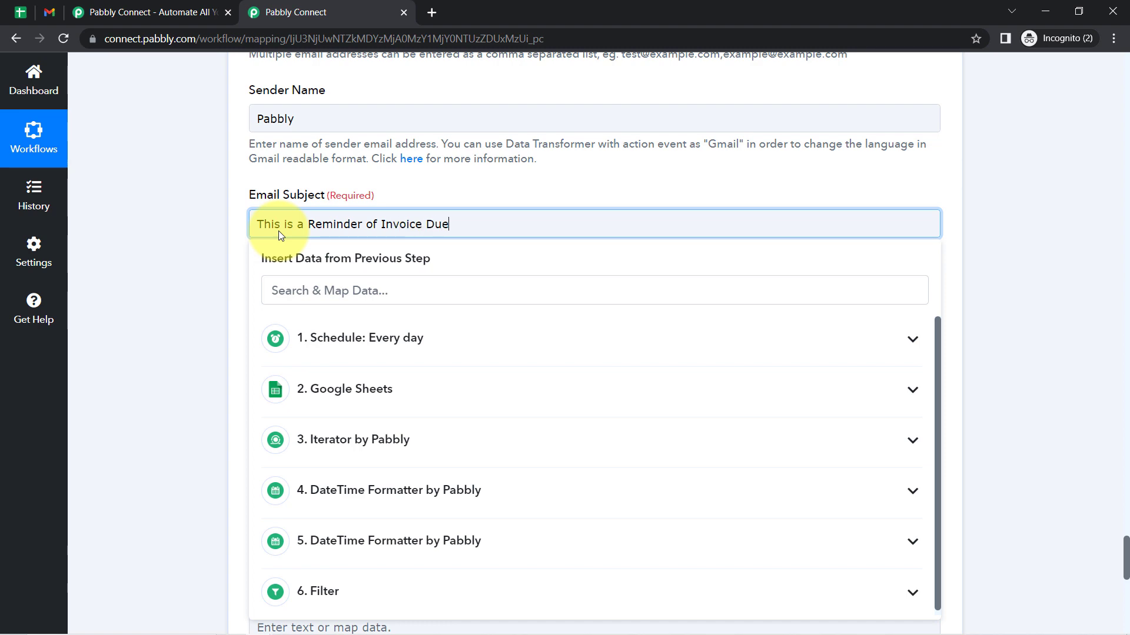
pyautogui.click(230, 268)
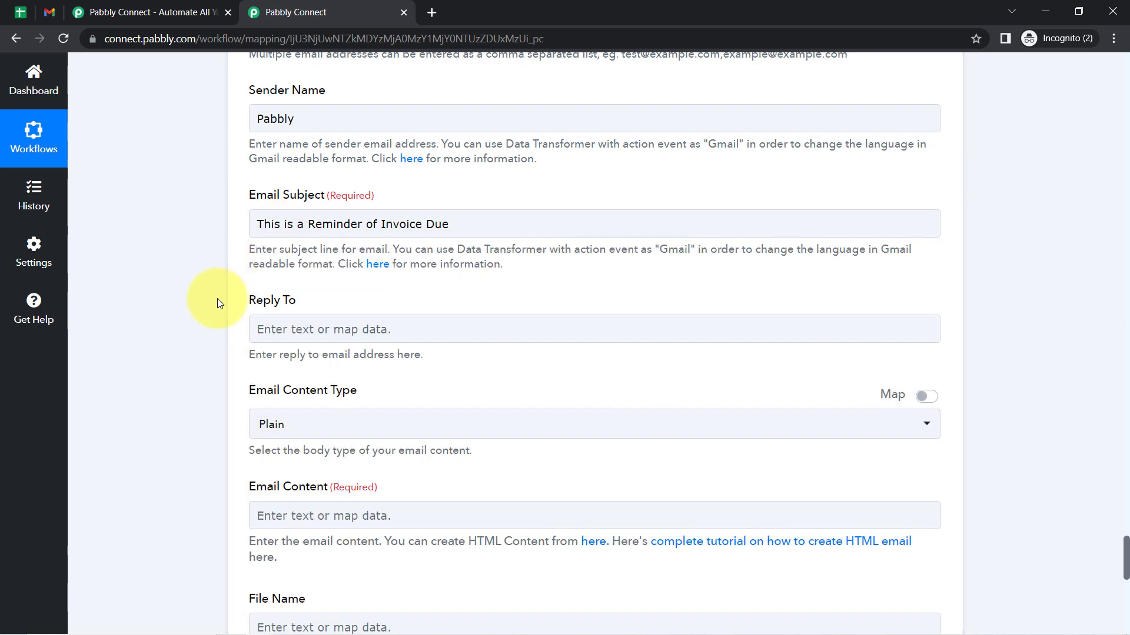
# - Copy the whole invoice reminder message from the Notepad draft into the Gmail action's email content
pyautogui.scroll(-1, 217, 298)
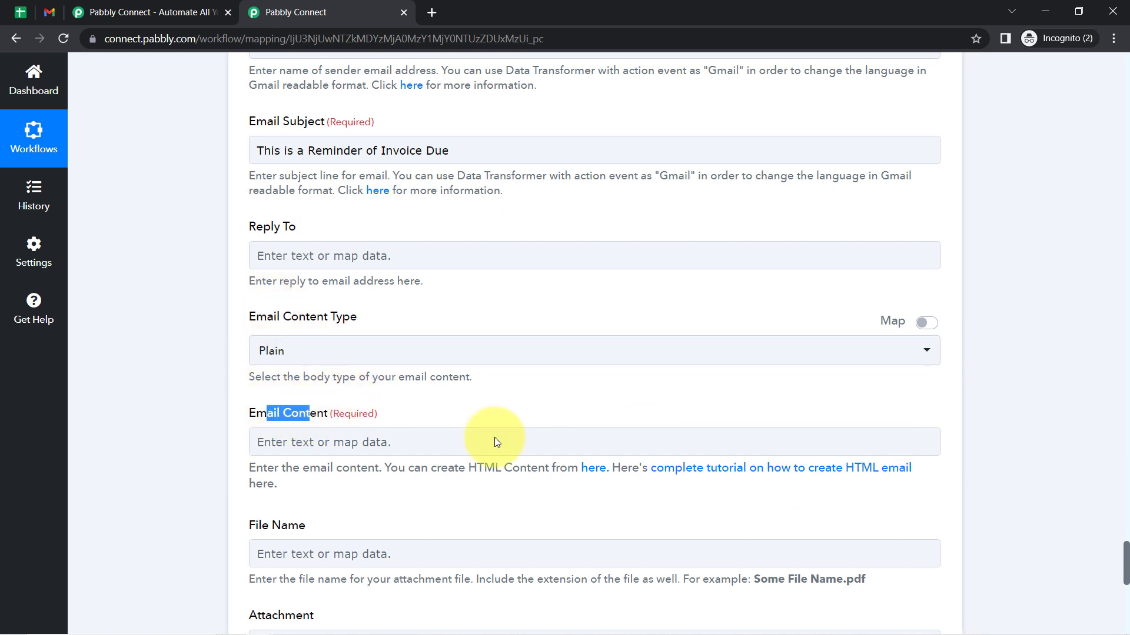
pyautogui.scroll(-3, 1125, 550)
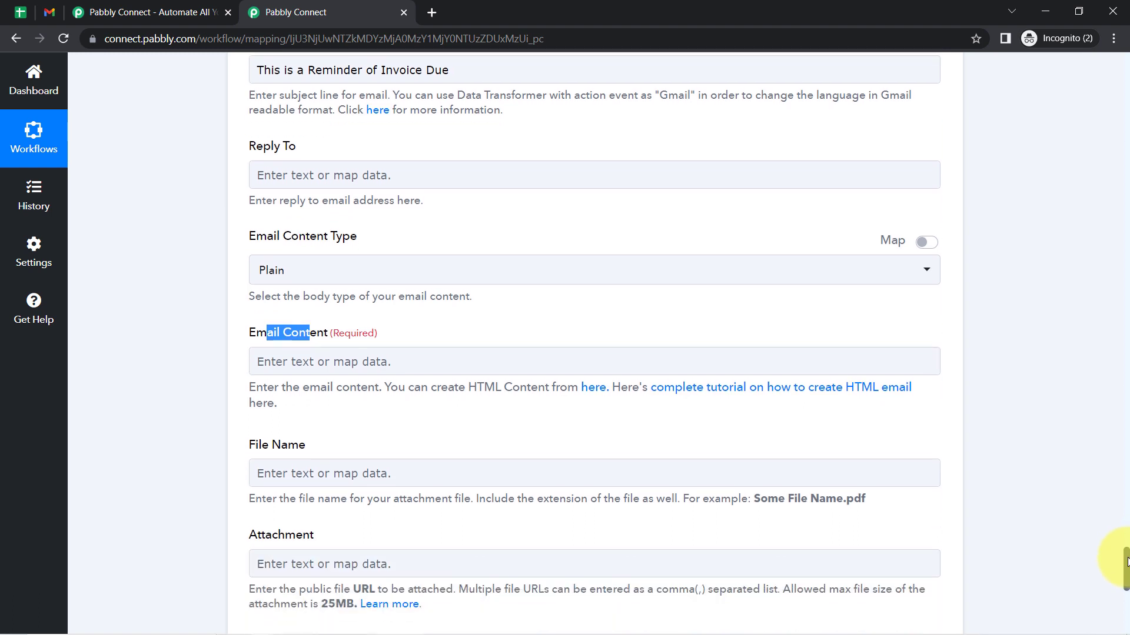
pyautogui.scroll(-1, 1124, 567)
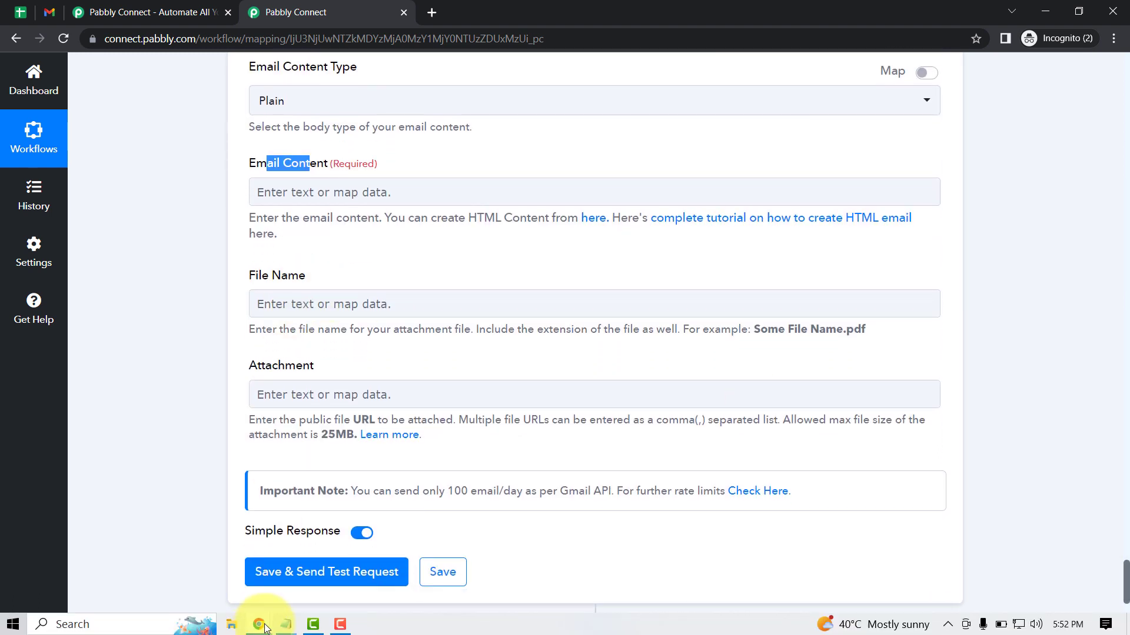
pyautogui.click(285, 625)
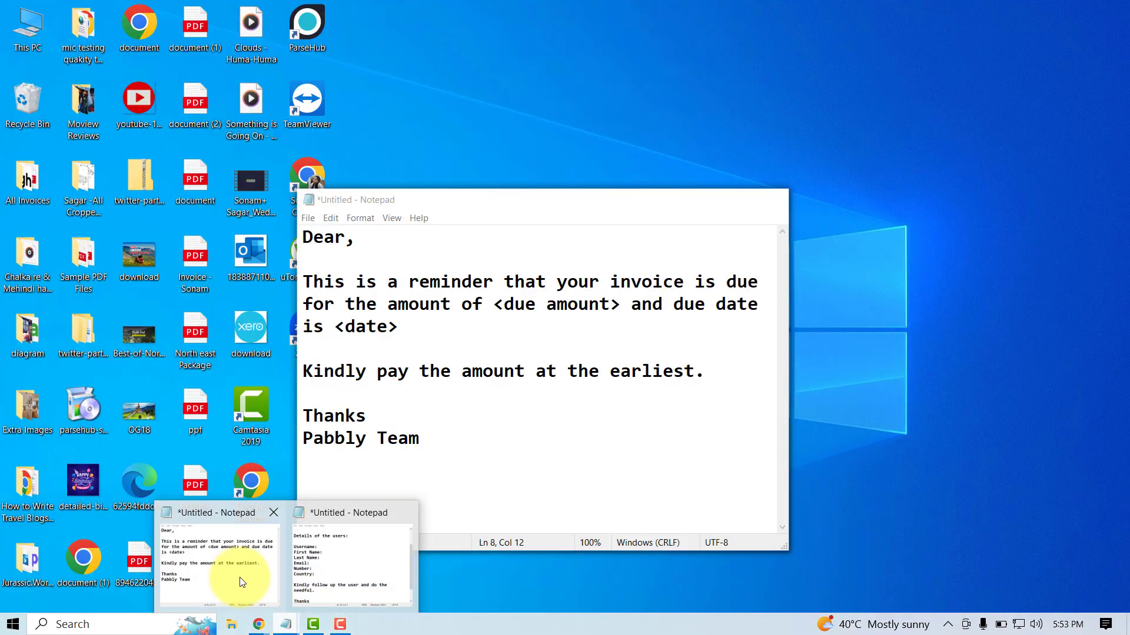
pyautogui.click(239, 577)
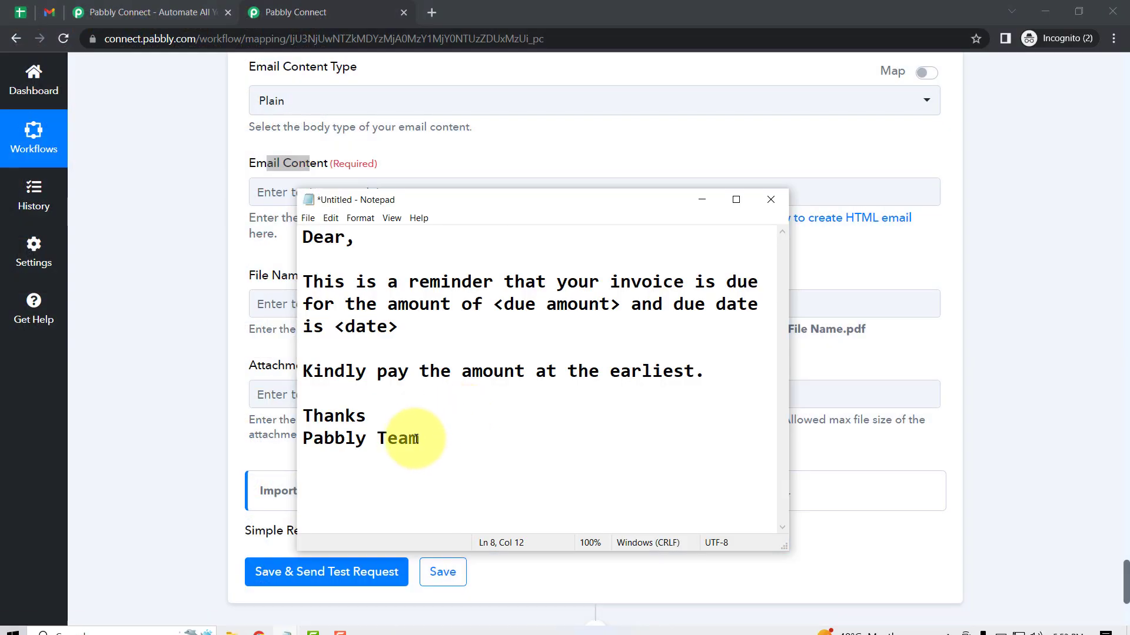
pyautogui.moveTo(418, 438); pyautogui.dragTo(256, 246)
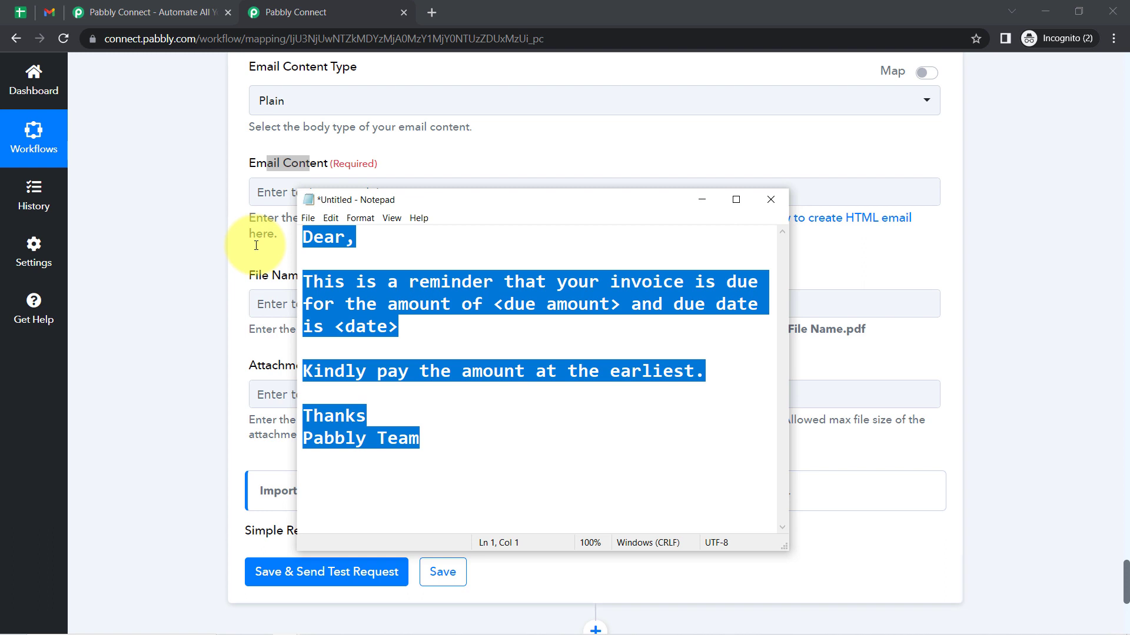
pyautogui.click(196, 280)
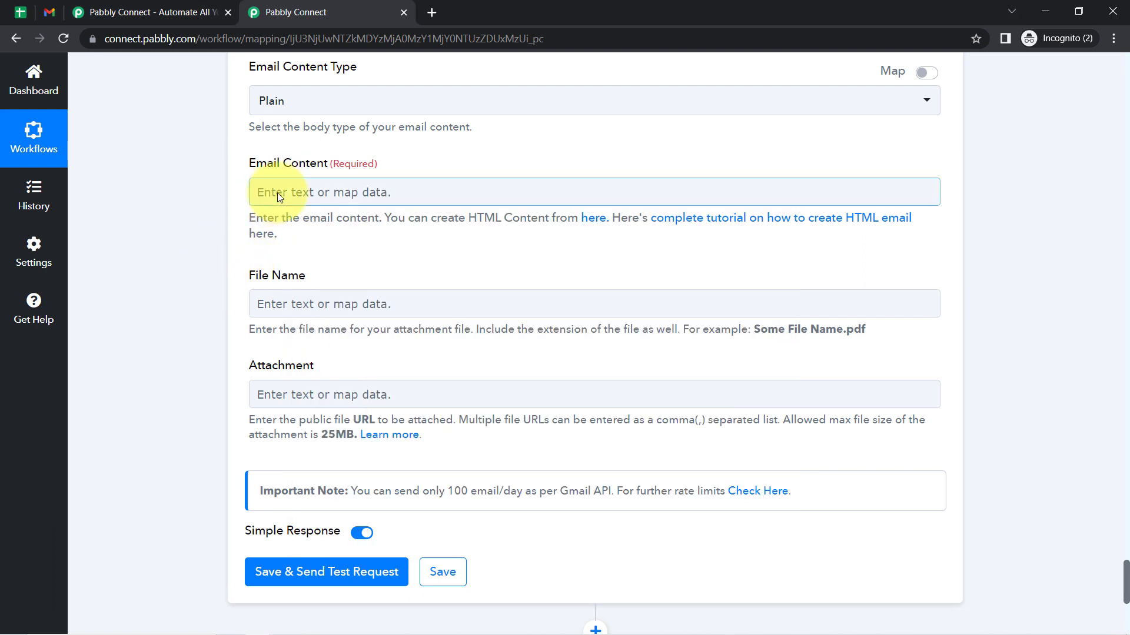
pyautogui.click(287, 189)
pyautogui.write('Dear,This is a reminder that your invoice is due for the amount of <due amount> and due date is <date>Kindly pay the amount at the earliest.Thanks Pabbly Team')
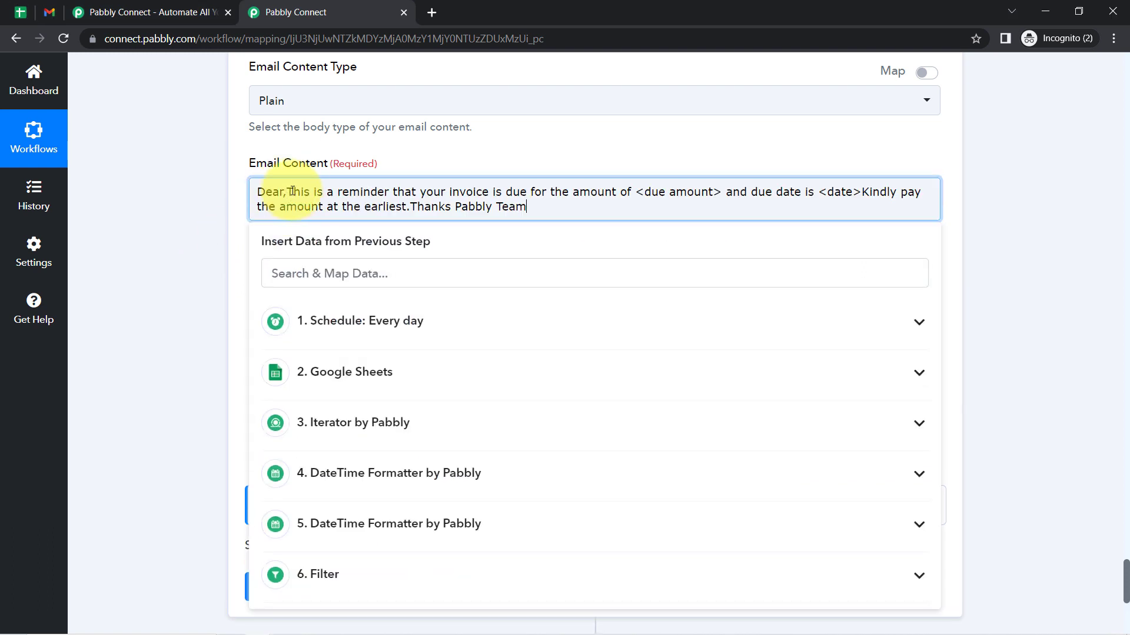
# - Separate the greeting from the message with a blank line and map RowValue Name Of Invoice from the Iterator after "Dear"
pyautogui.click(287, 192)
pyautogui.press('Return')
pyautogui.press('Return')
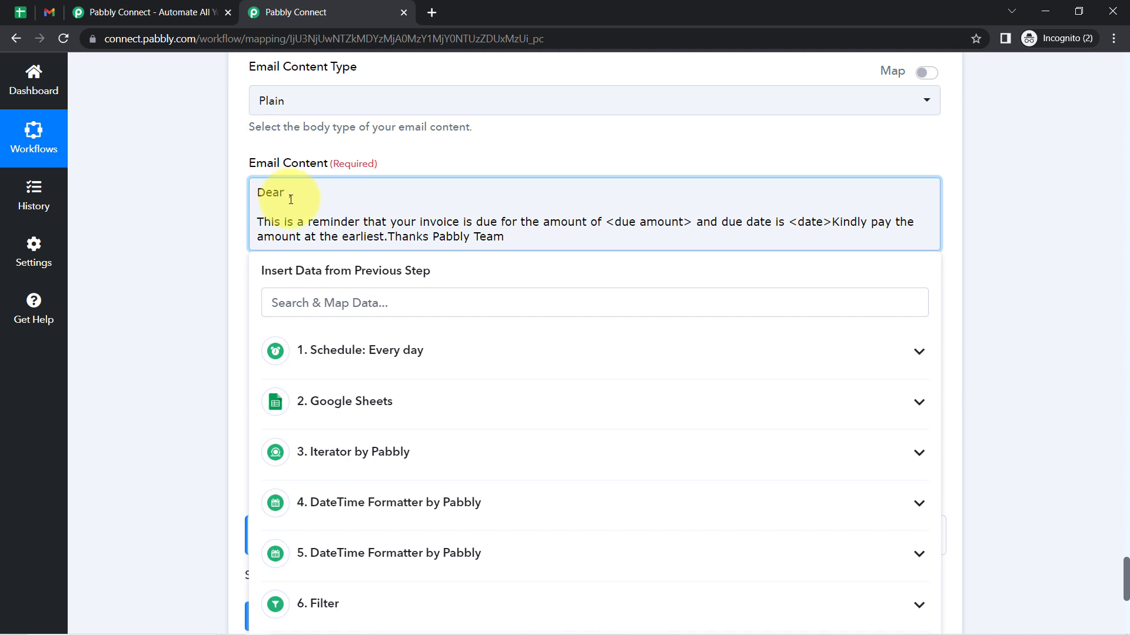
pyautogui.click(285, 301)
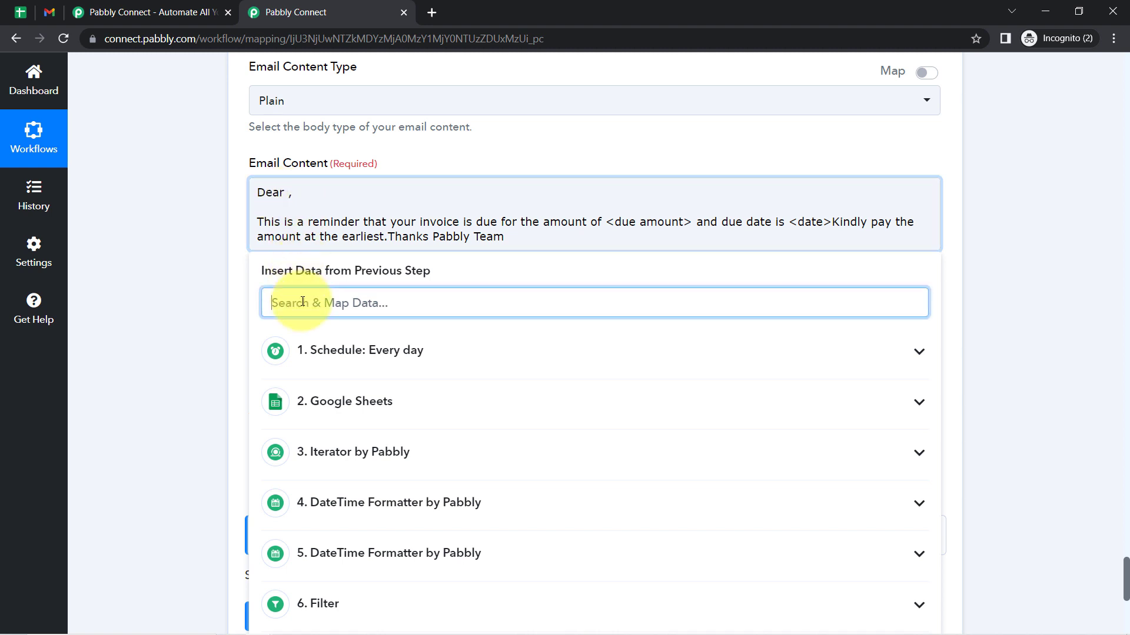
pyautogui.write('de')
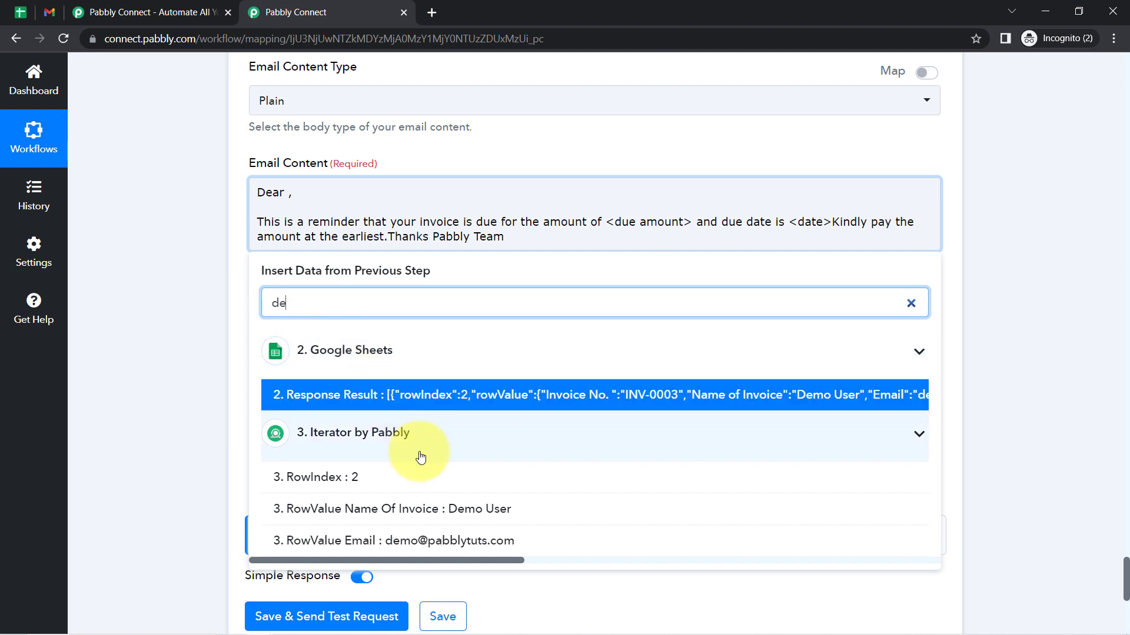
pyautogui.click(449, 523)
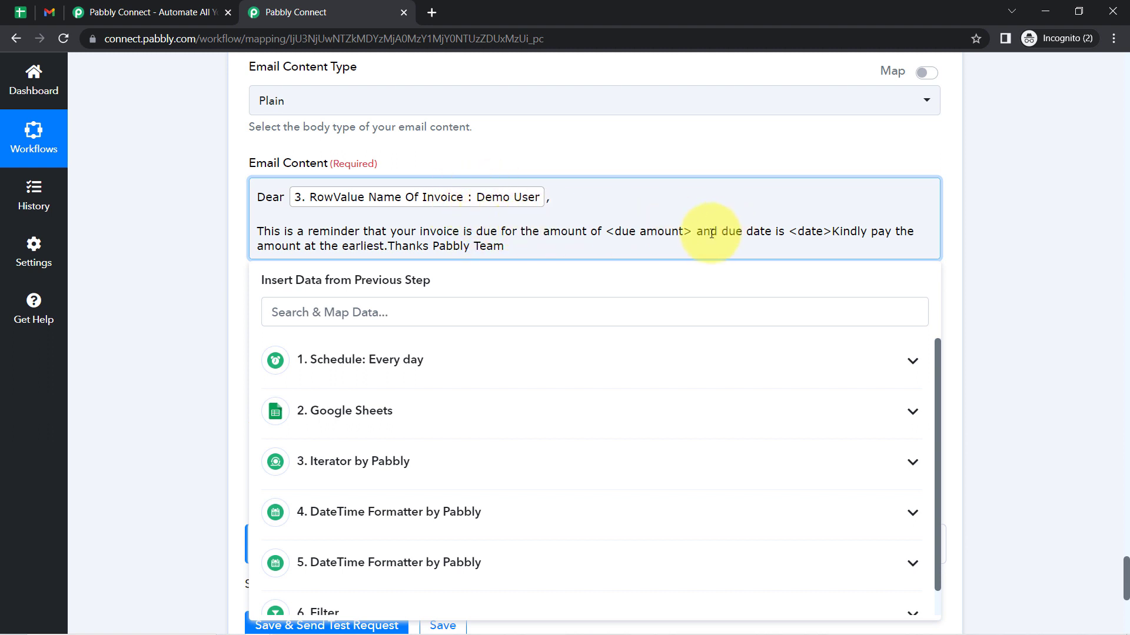
# - End the due date sentence with a period and start a new paragraph at "Kindly pay the amount at the earliest."
pyautogui.click(832, 230)
pyautogui.press('Return')
pyautogui.press('Return')
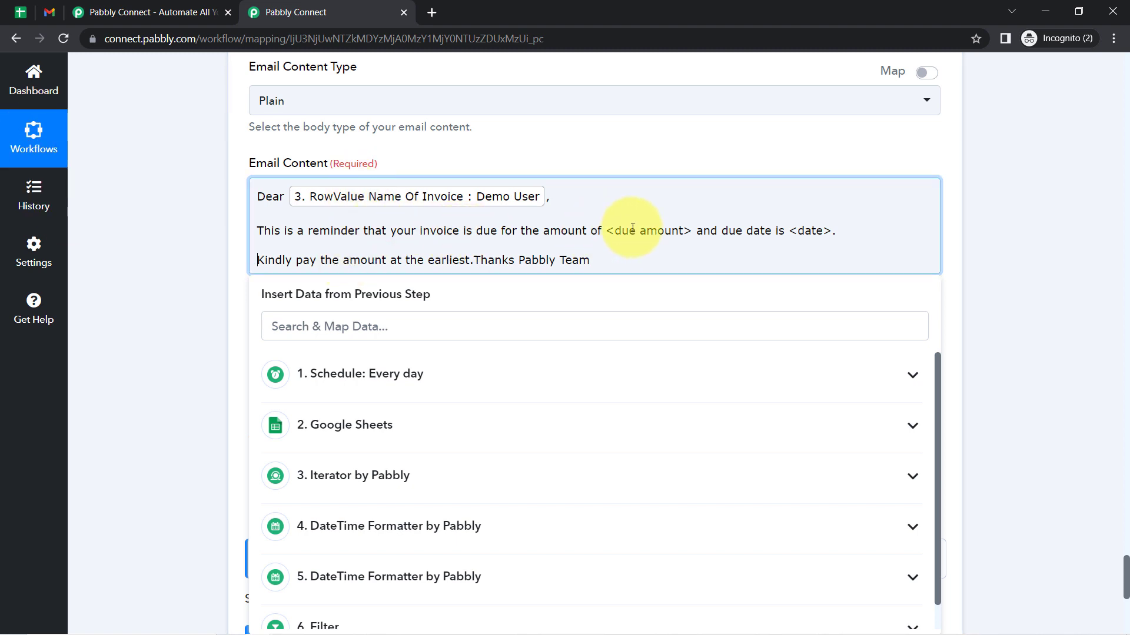
# - Replace the <due amount> placeholder in the email content with the Iterator's RowValue Amount Due field
pyautogui.moveTo(607, 230); pyautogui.dragTo(689, 231)
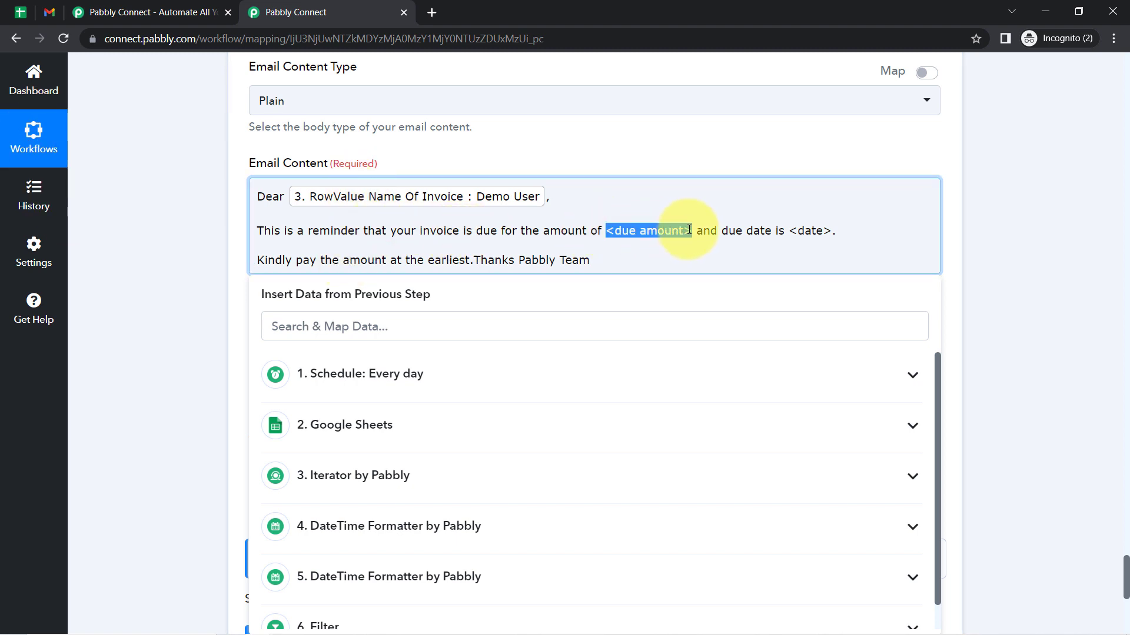
pyautogui.press('BackSpace')
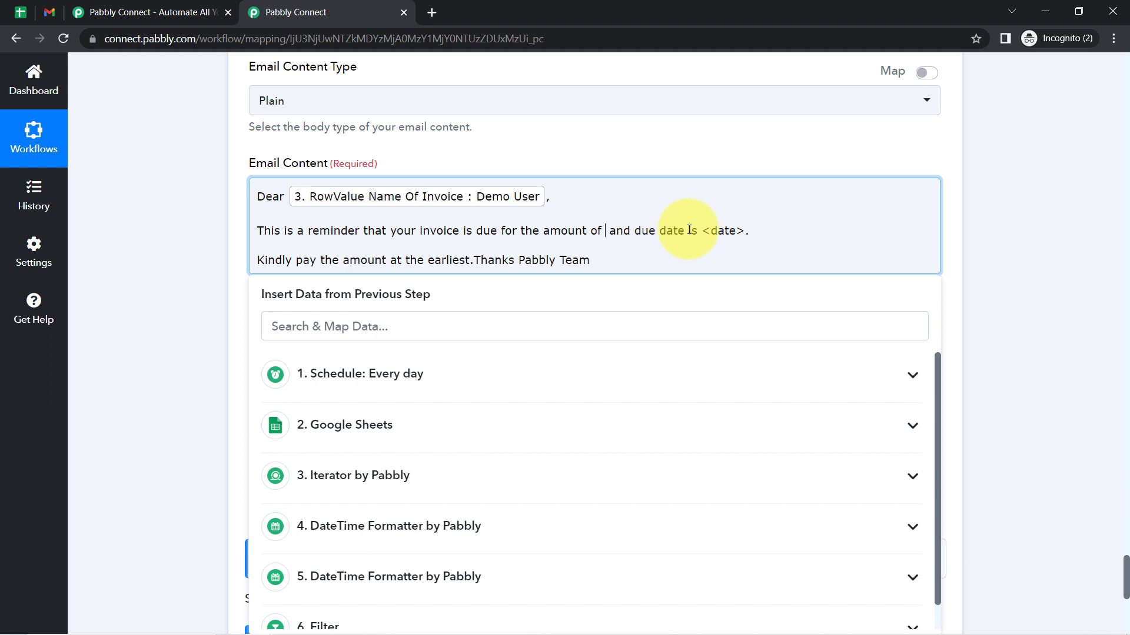
pyautogui.click(343, 327)
pyautogui.write('due')
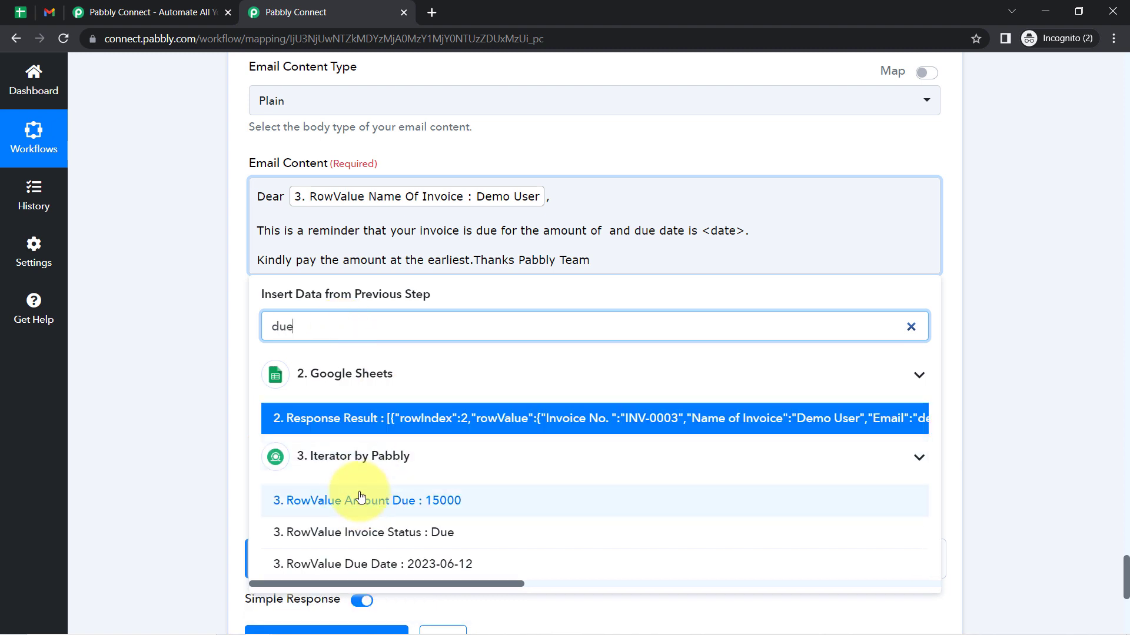
pyautogui.click(400, 499)
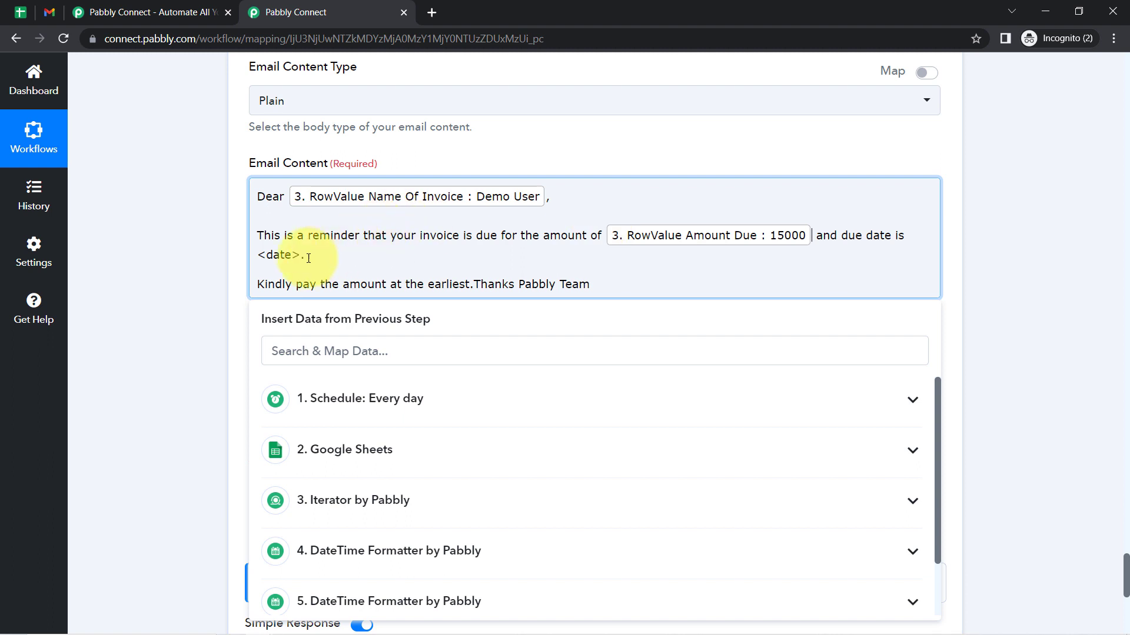
# - Replace the <date> placeholder in the email content with the Iterator's RowValue Due Date field
pyautogui.moveTo(291, 260); pyautogui.dragTo(262, 259)
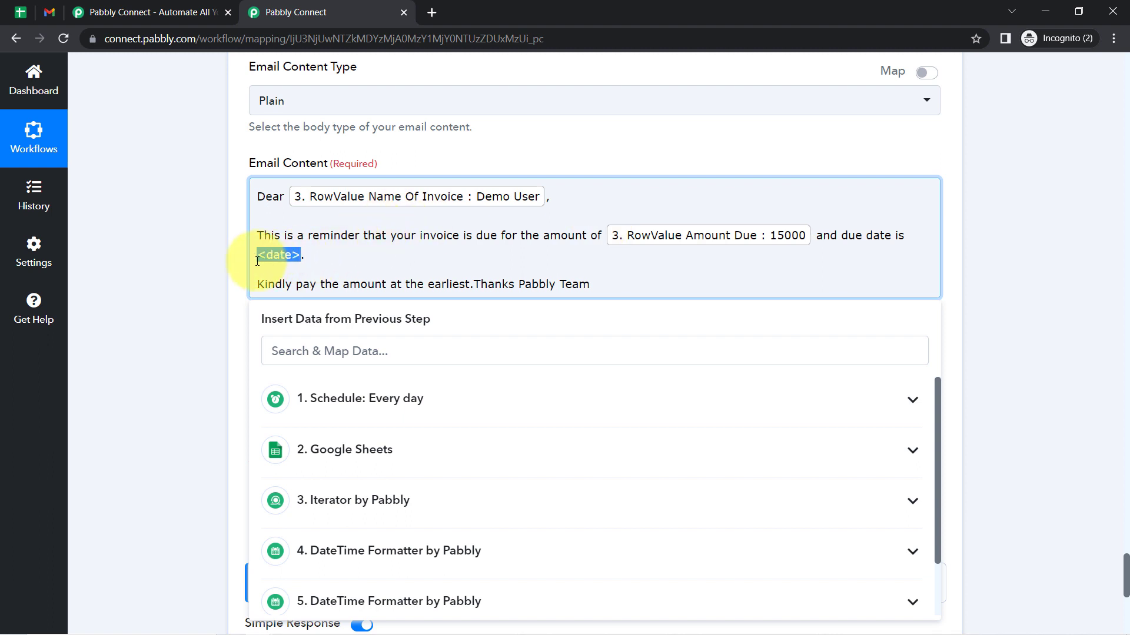
pyautogui.press('BackSpace')
pyautogui.click(301, 323)
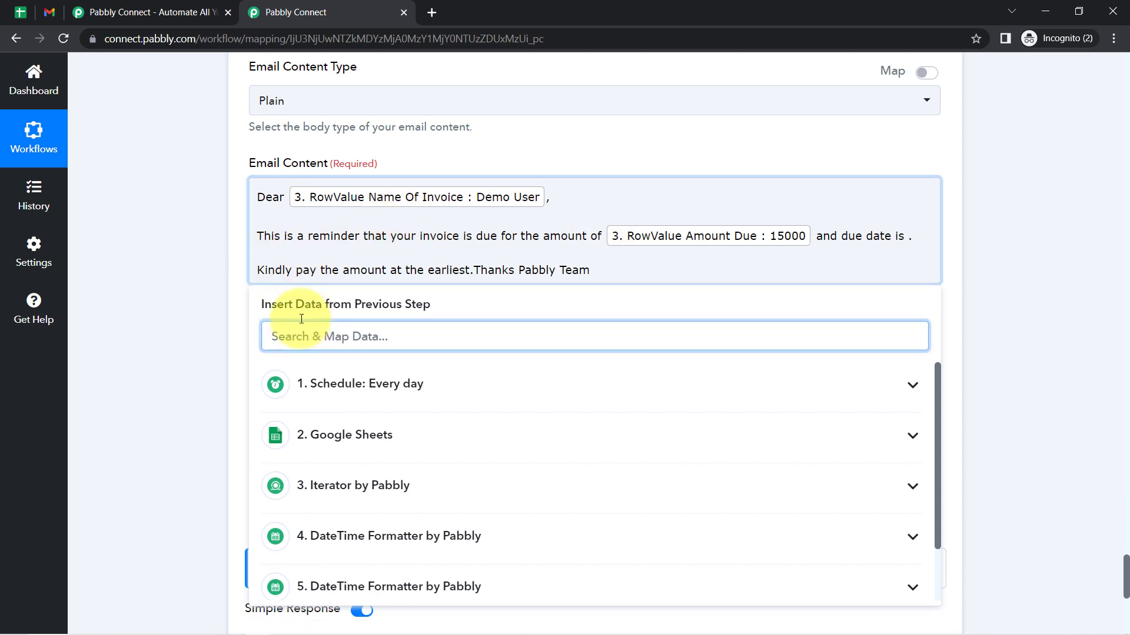
pyautogui.write('due')
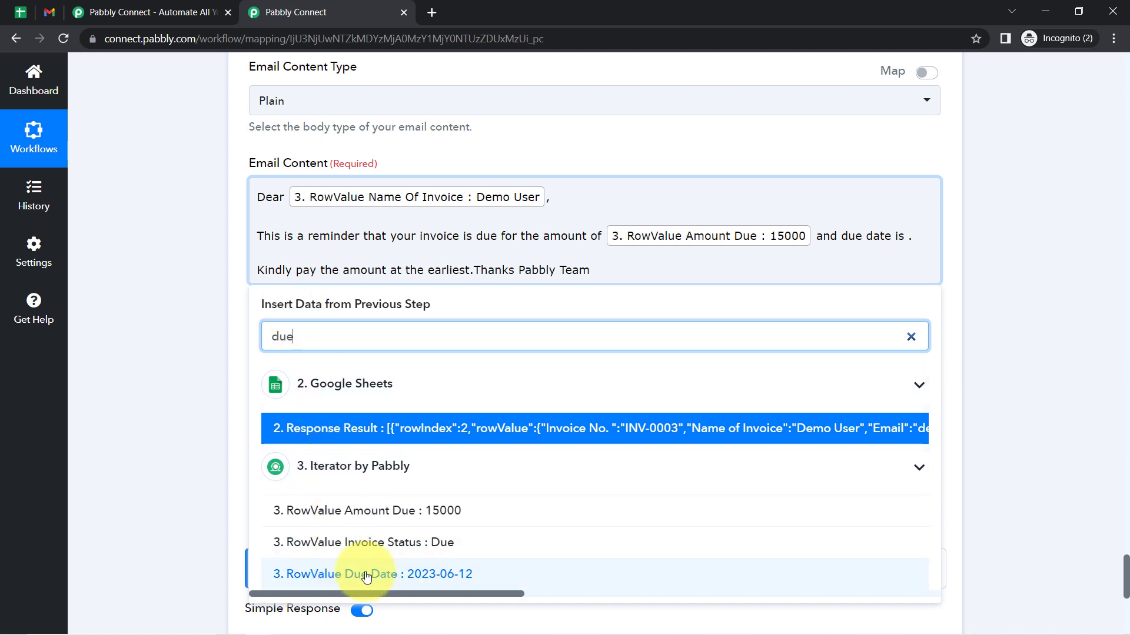
pyautogui.click(366, 574)
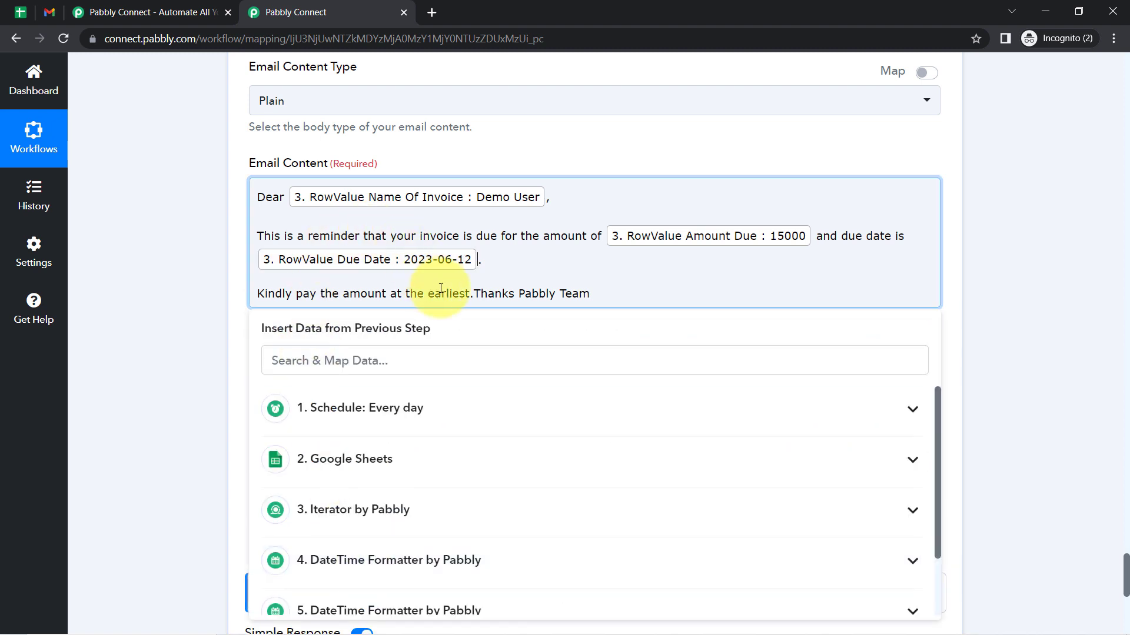
# - Put "Thanks" and "Pabbly Team" on separate lines, with blank lines between the payment sentence and the sign-off
pyautogui.click(475, 294)
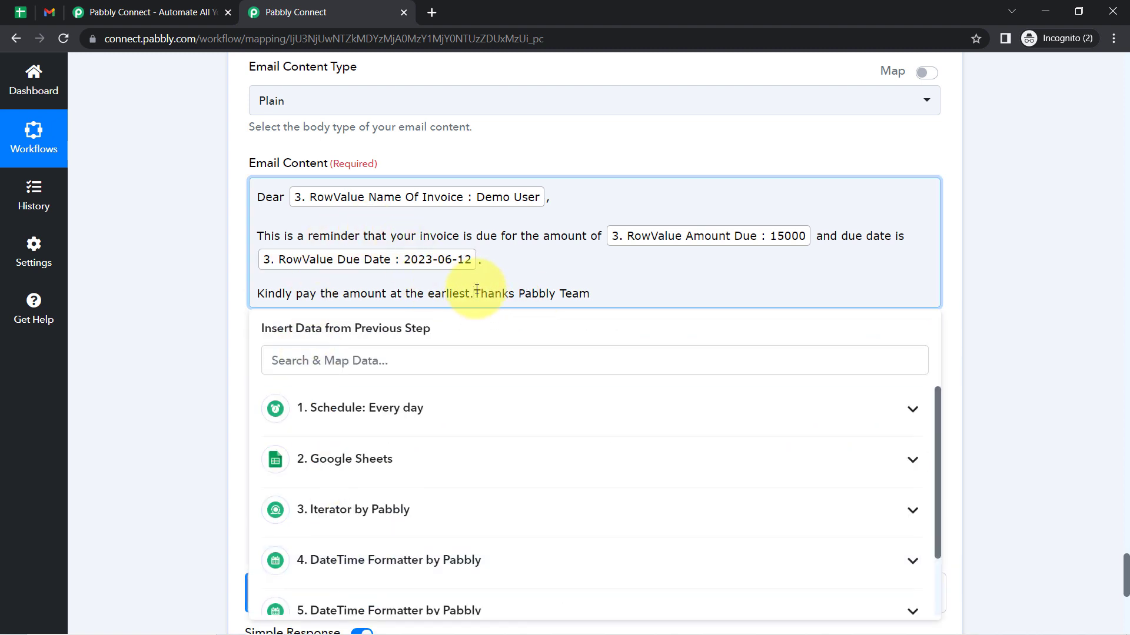
pyautogui.press('Return')
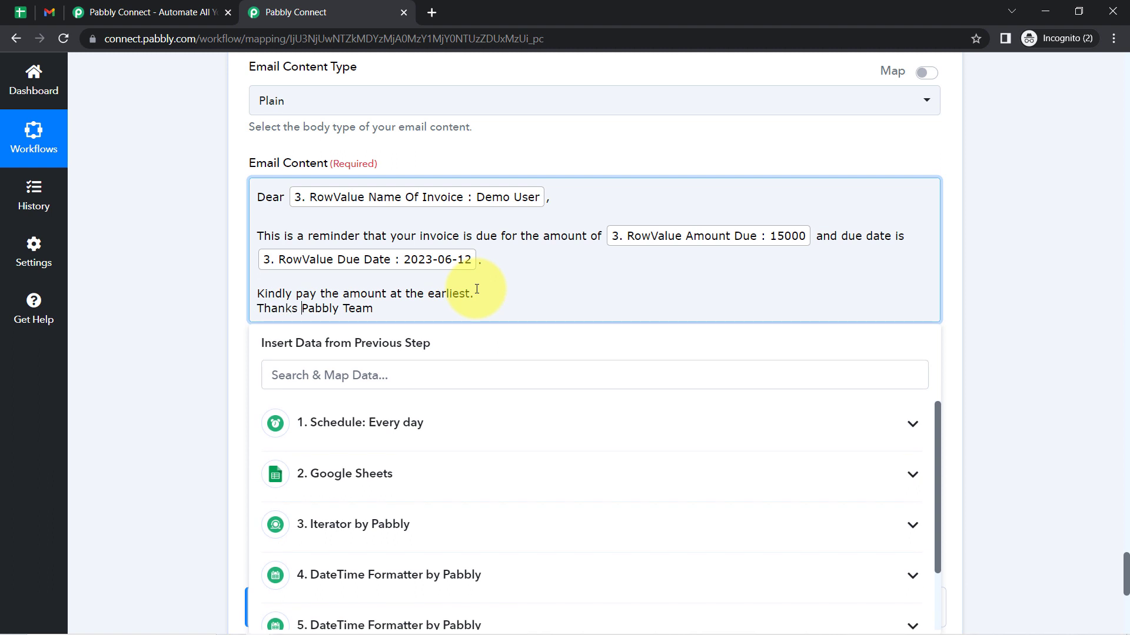
pyautogui.press('Return')
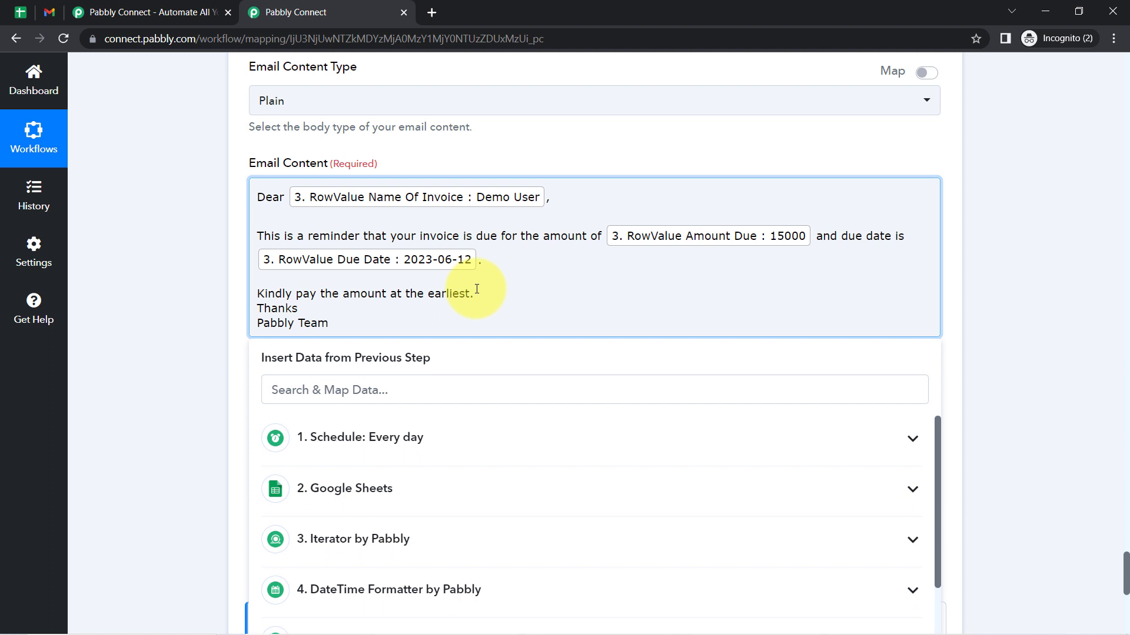
pyautogui.click(258, 309)
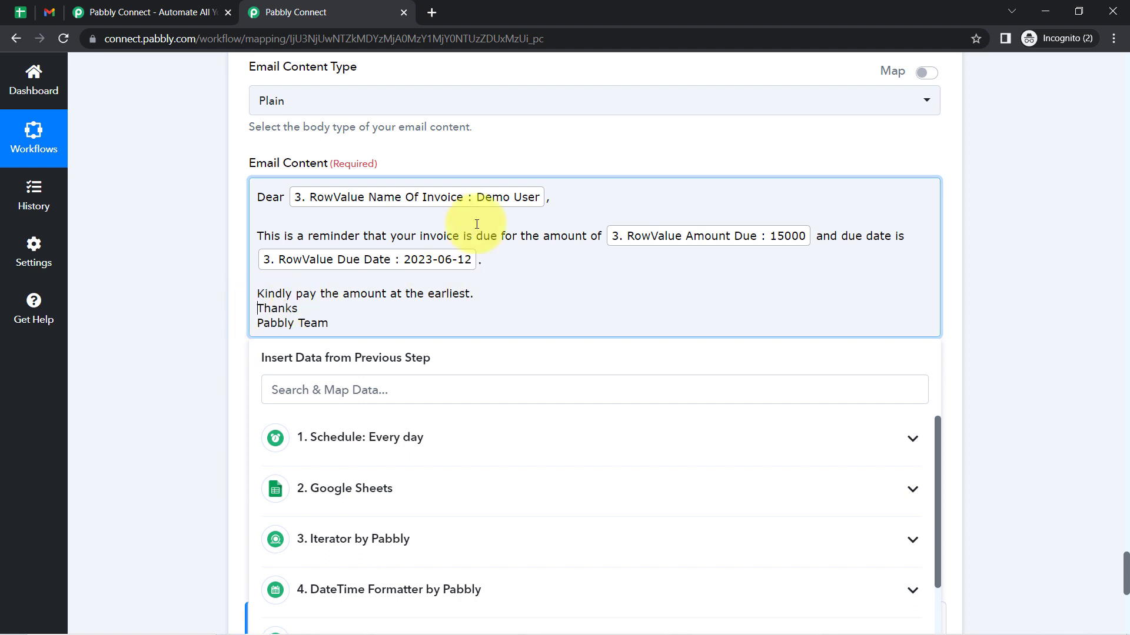
pyautogui.press('Return')
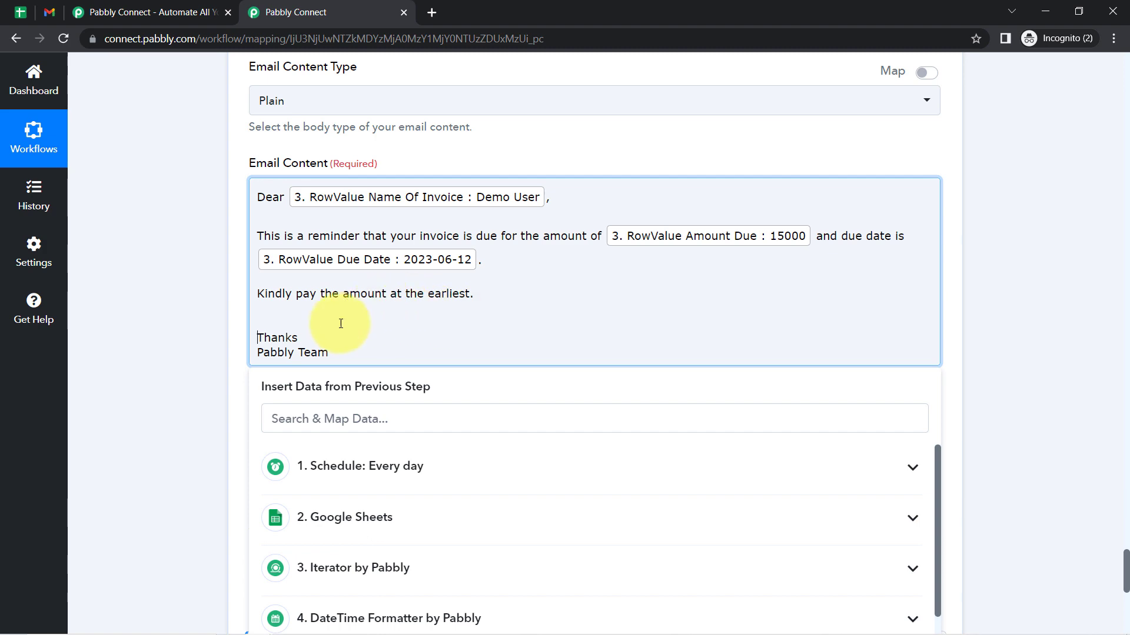
pyautogui.click(187, 375)
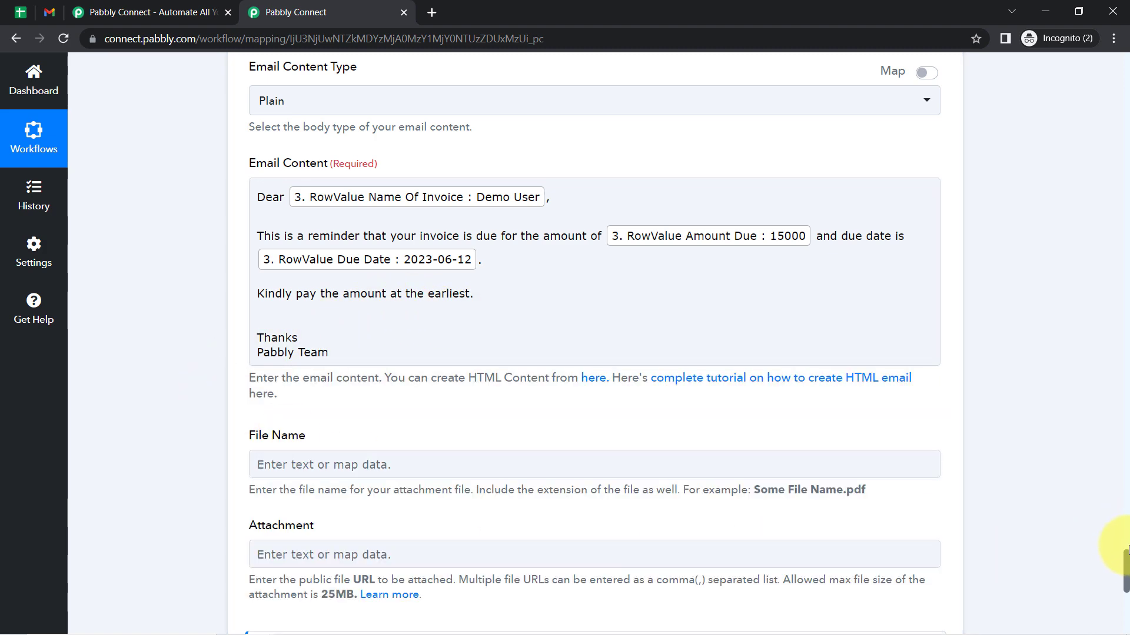
# - Save the Gmail action, send a test request, and check the Response Result Status
pyautogui.moveTo(1124, 574); pyautogui.dragTo(1122, 613)
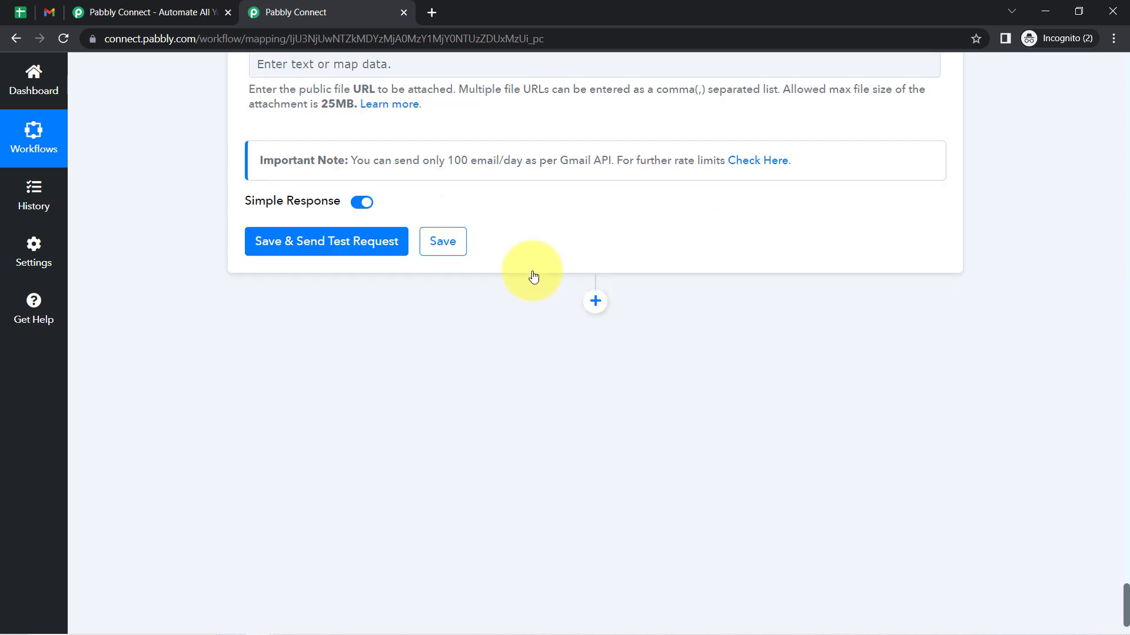
pyautogui.click(273, 247)
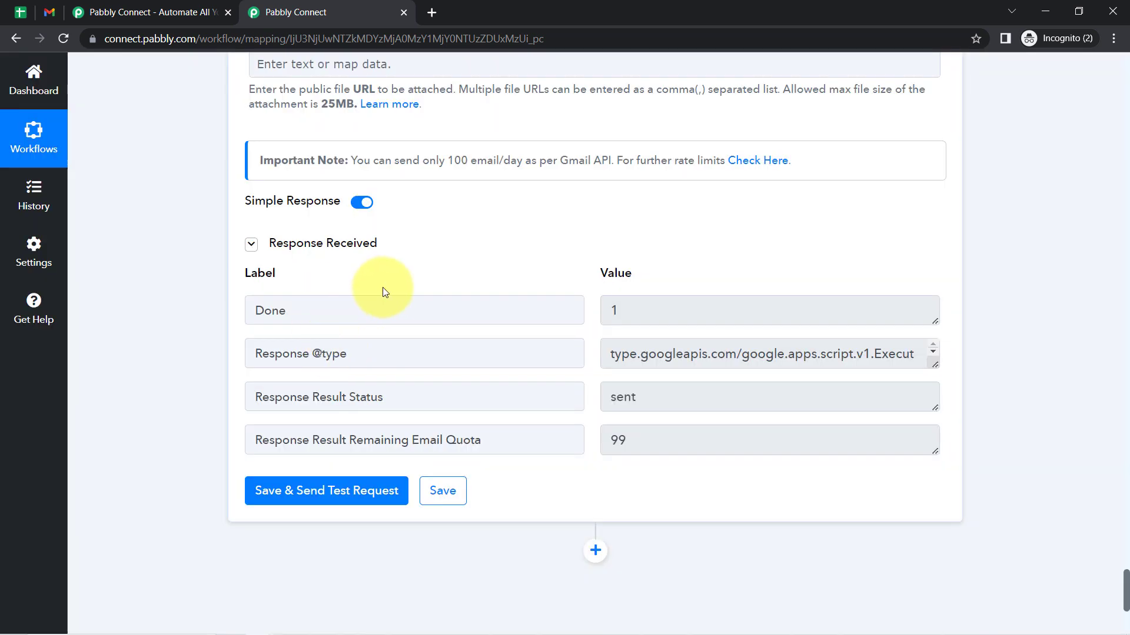
pyautogui.click(632, 399)
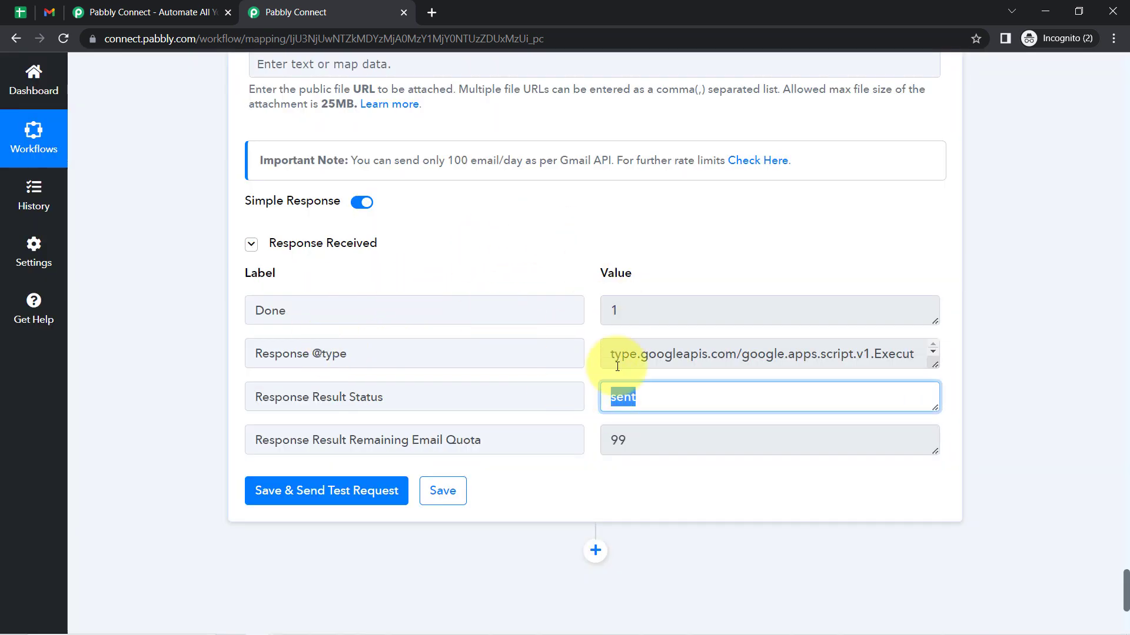
# - Switch to Gmail and archive all conversations in the Primary inbox
pyautogui.click(50, 12)
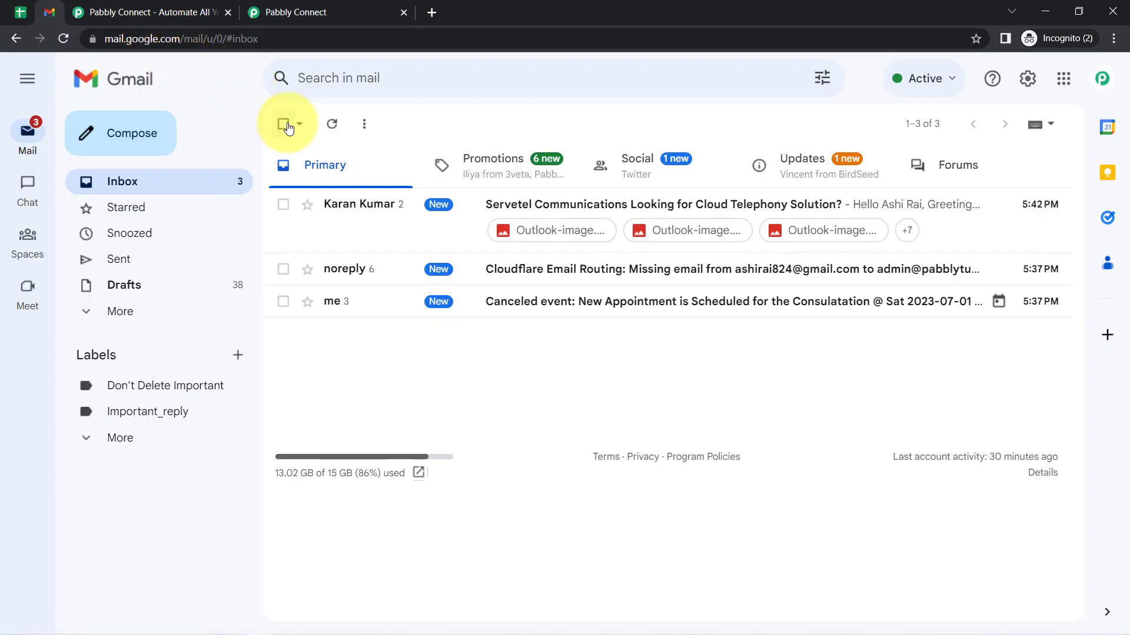
pyautogui.click(283, 124)
pyautogui.click(328, 125)
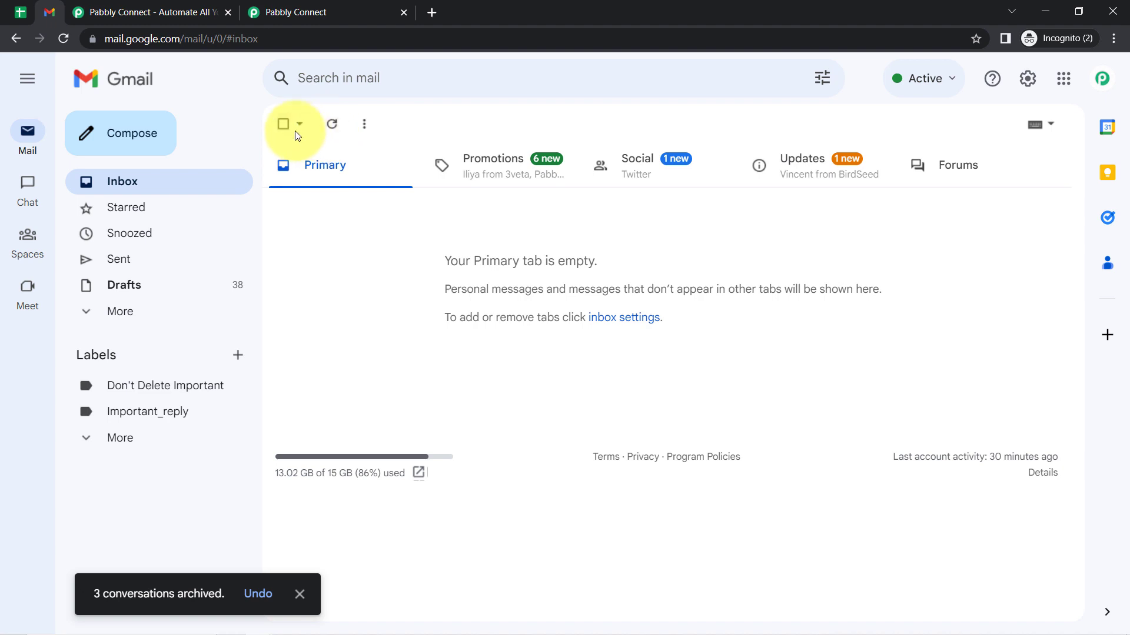
# - Reload the inbox, collapse the main menu, and open the "This is a Reminder of Invoice Due" email
pyautogui.click(63, 39)
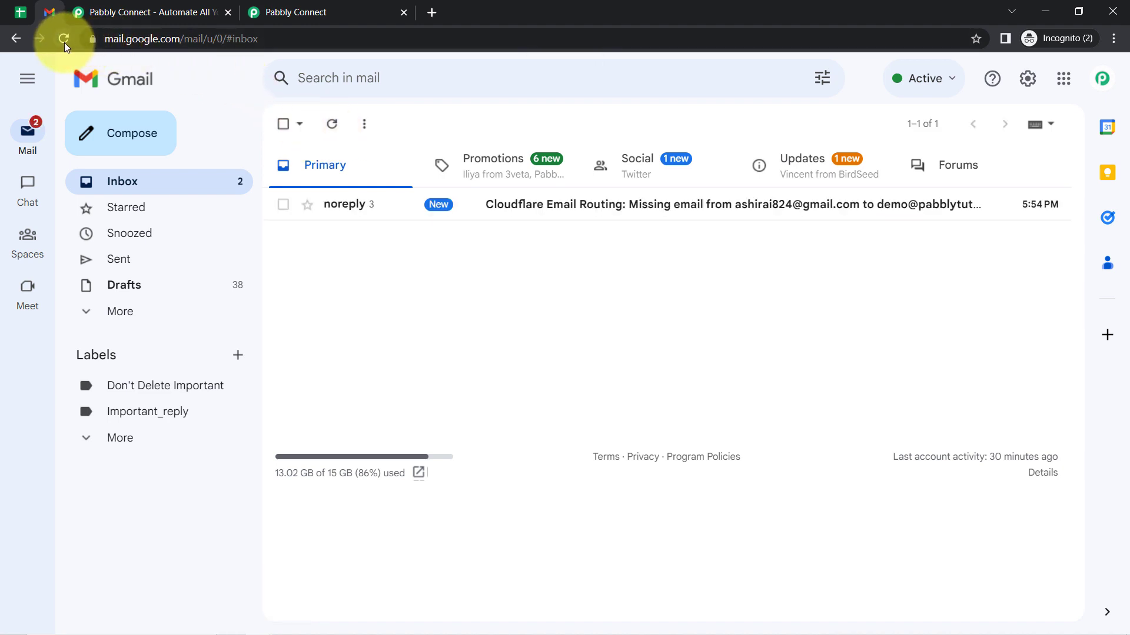
pyautogui.click(64, 40)
pyautogui.click(630, 121)
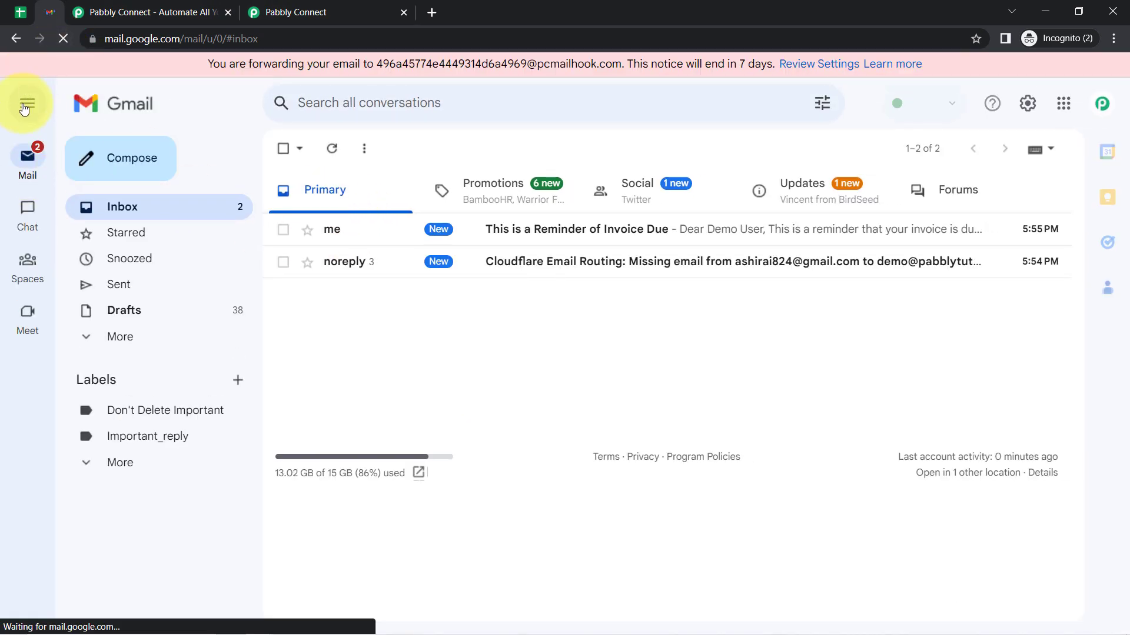
pyautogui.click(24, 106)
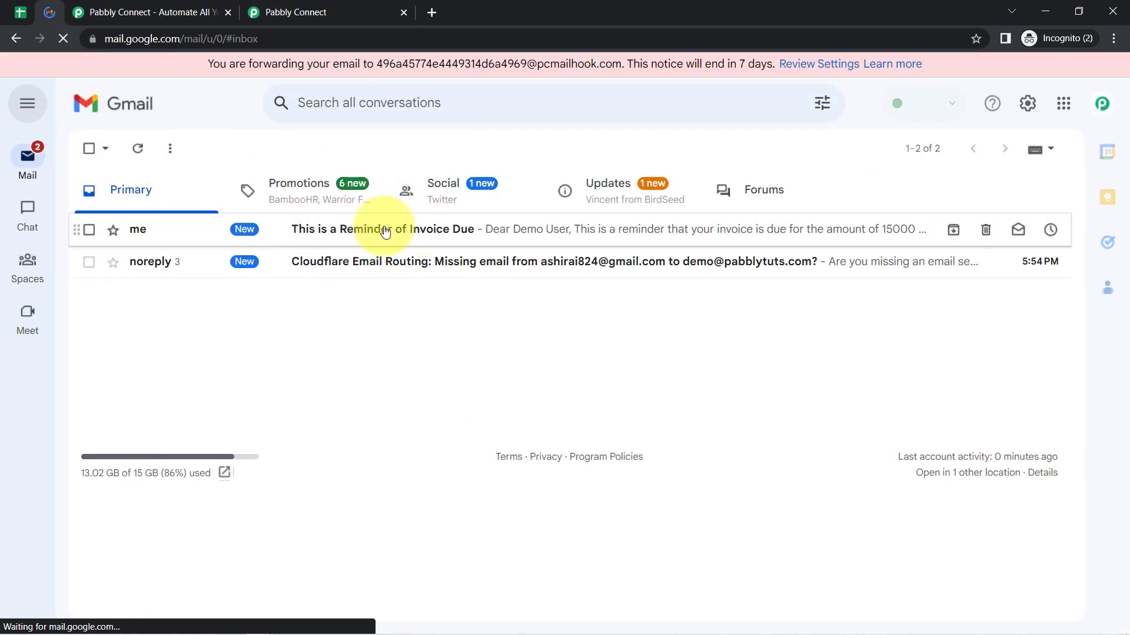
pyautogui.click(385, 230)
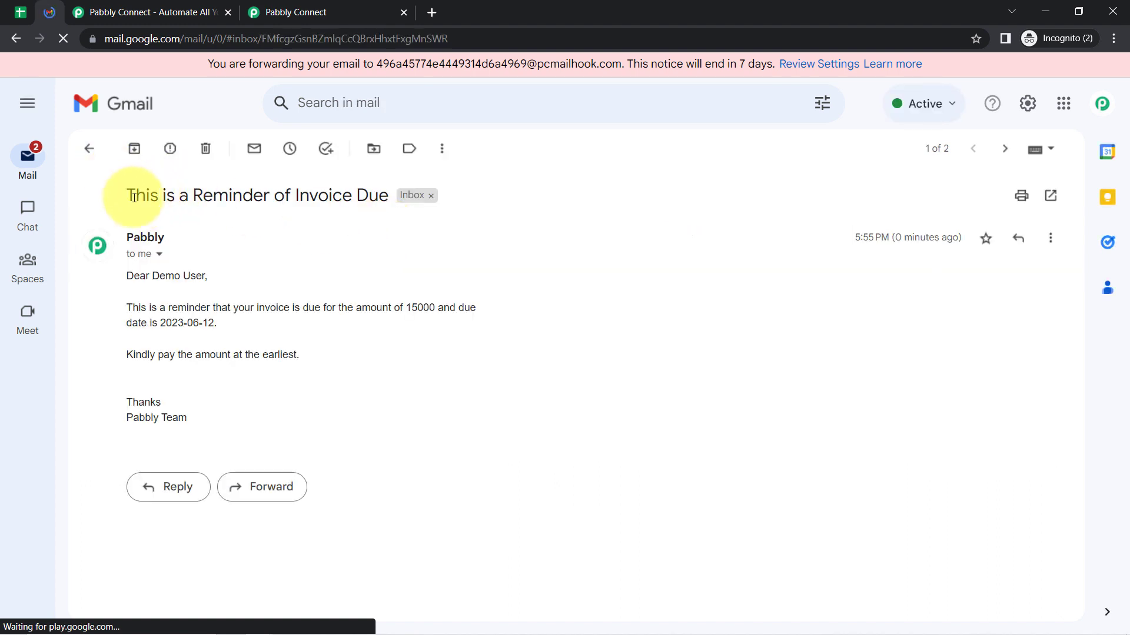
# - Check the reminder email's subject, greeting name, due amount, due date and closing text against the mapped content
pyautogui.moveTo(134, 197); pyautogui.dragTo(220, 188)
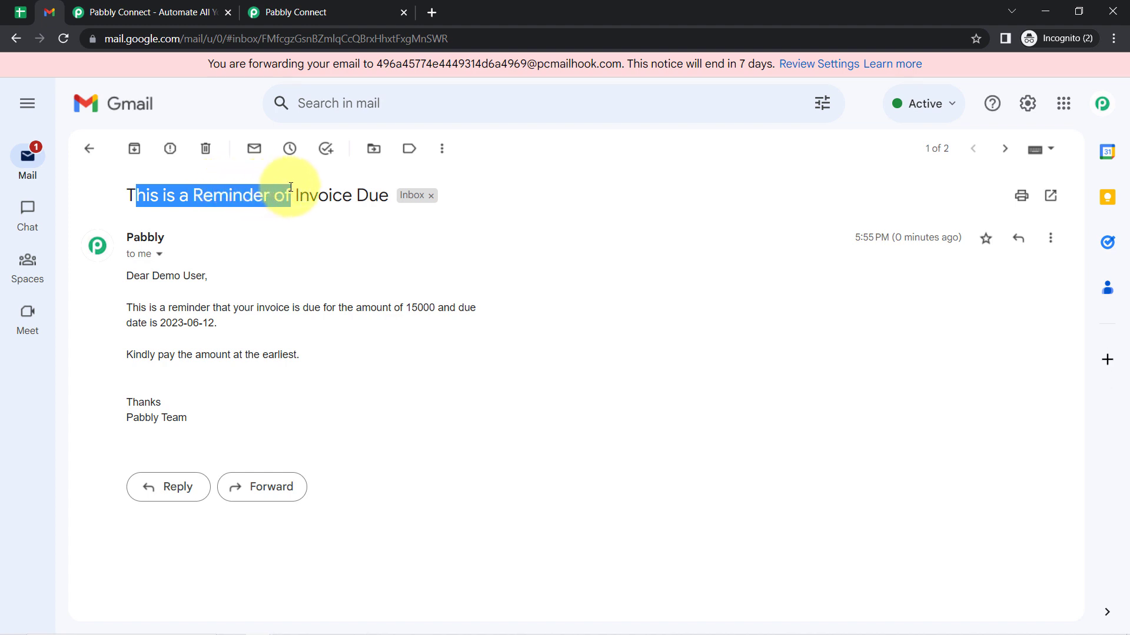
pyautogui.moveTo(297, 188); pyautogui.dragTo(381, 197)
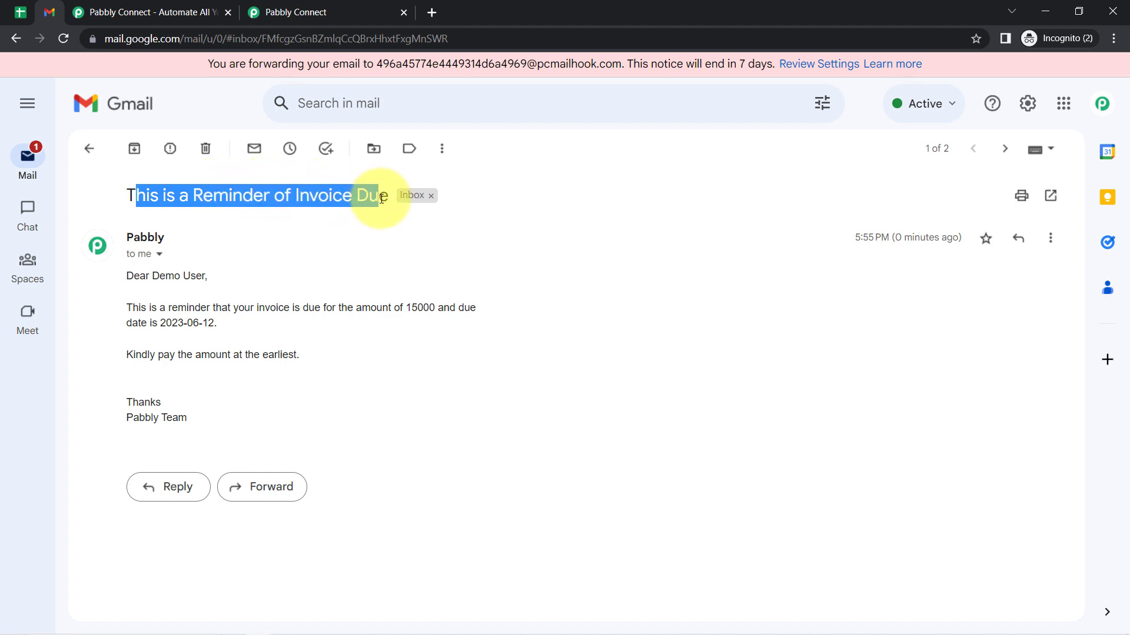
pyautogui.moveTo(160, 281); pyautogui.dragTo(205, 286)
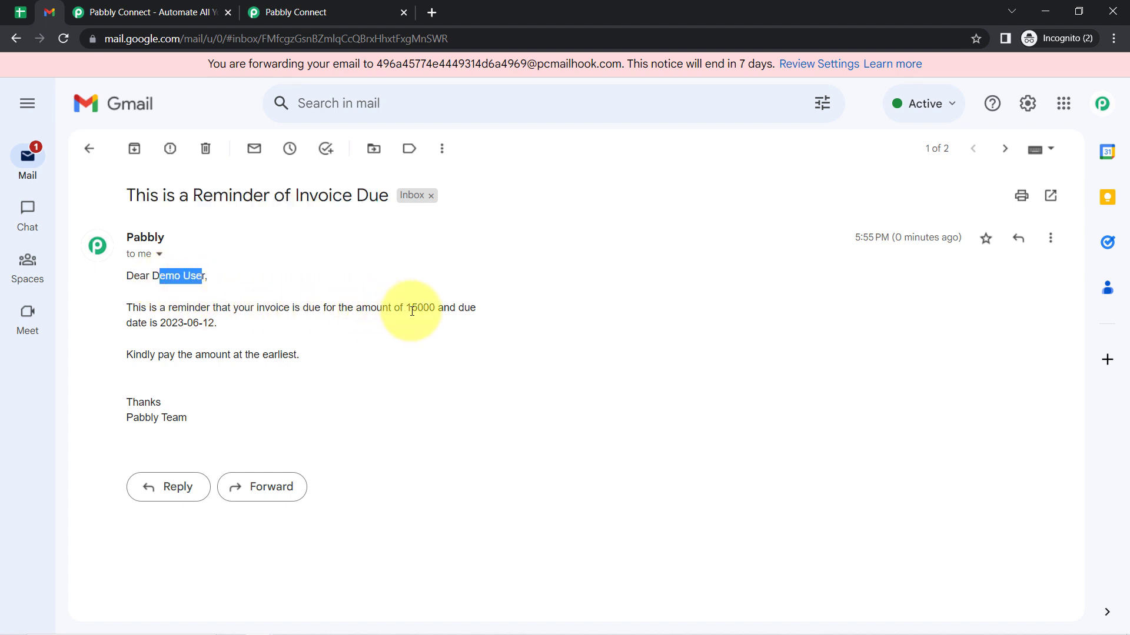
pyautogui.moveTo(404, 306); pyautogui.dragTo(438, 307)
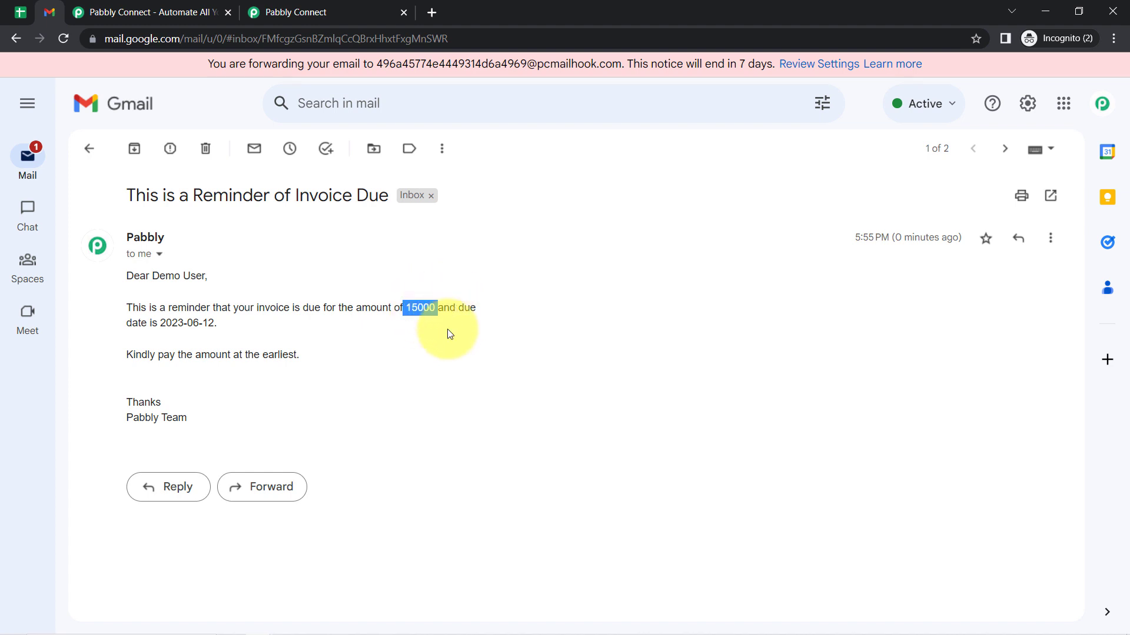
pyautogui.moveTo(153, 323); pyautogui.dragTo(202, 323)
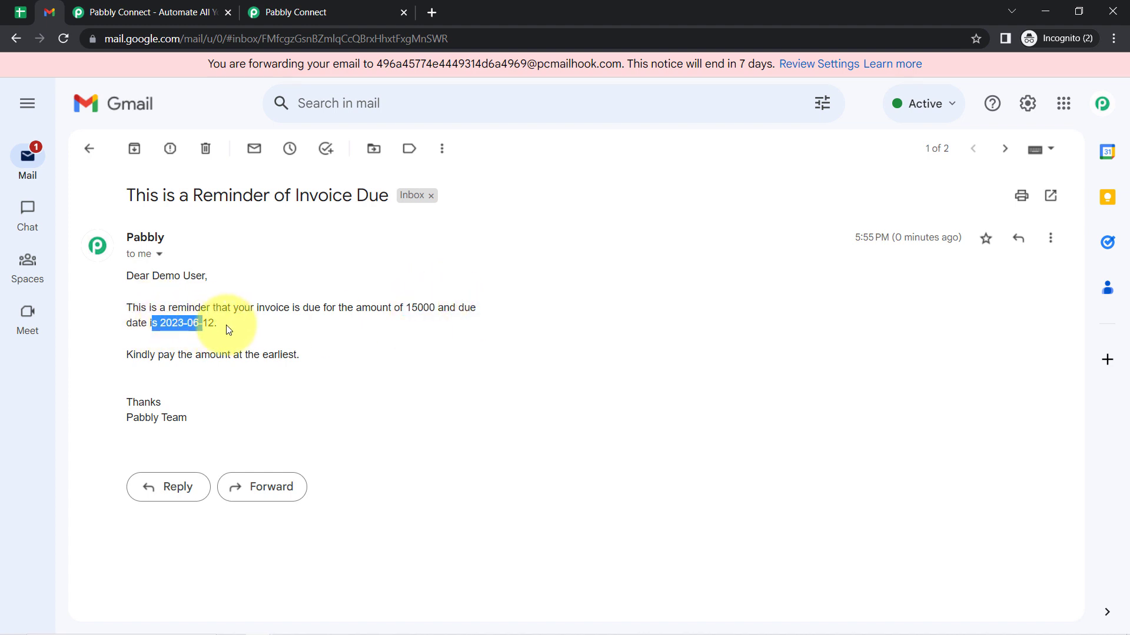
pyautogui.moveTo(136, 356); pyautogui.dragTo(174, 406)
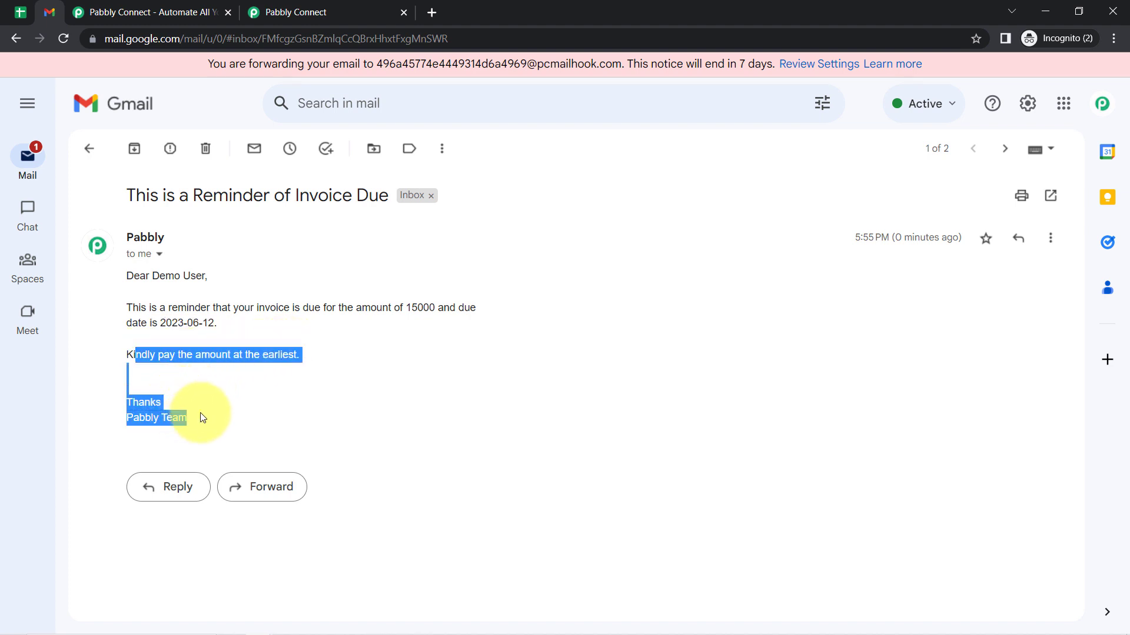
pyautogui.moveTo(207, 341); pyautogui.dragTo(224, 385)
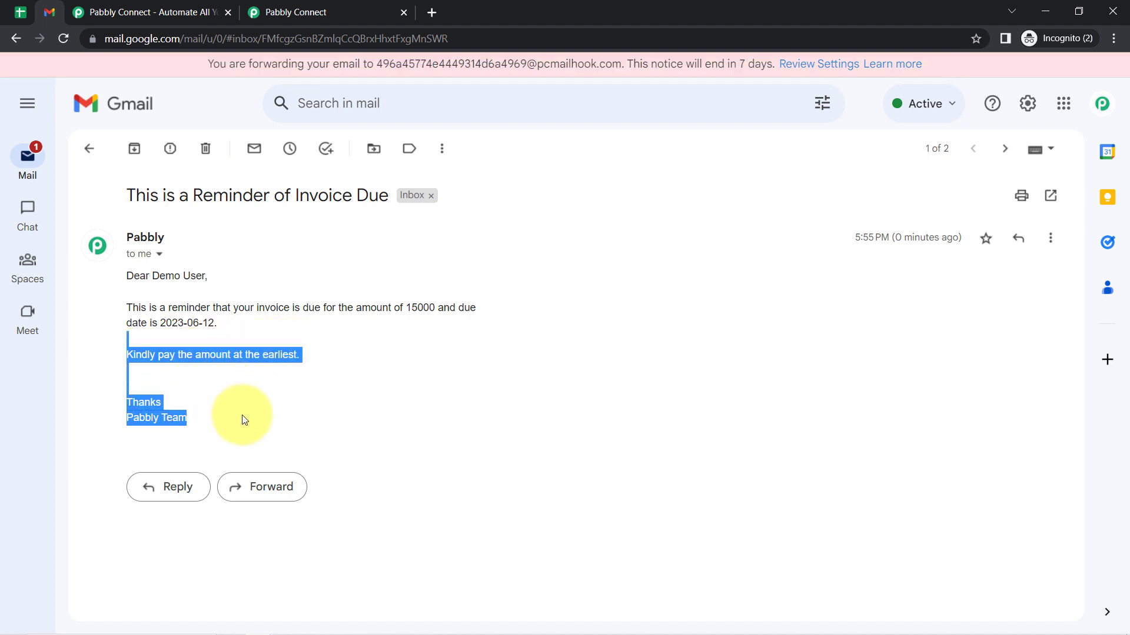
# - Review the Invoice Status column in the All Invoices Google Sheet, and return to the reminder email in Gmail
pyautogui.click(20, 12)
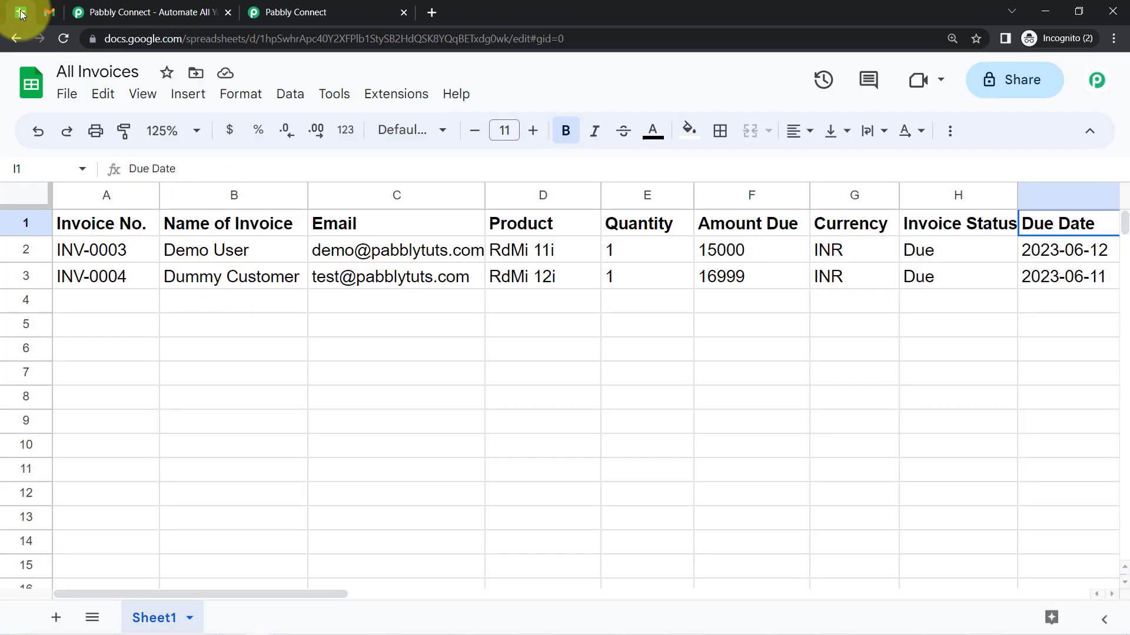
pyautogui.click(939, 195)
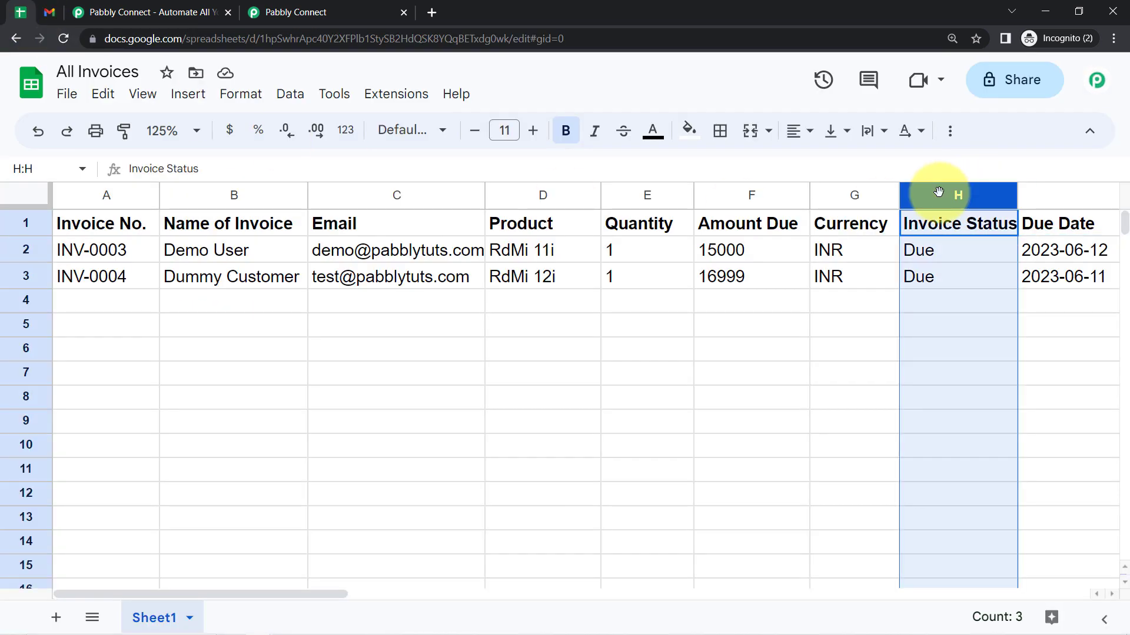
pyautogui.click(932, 247)
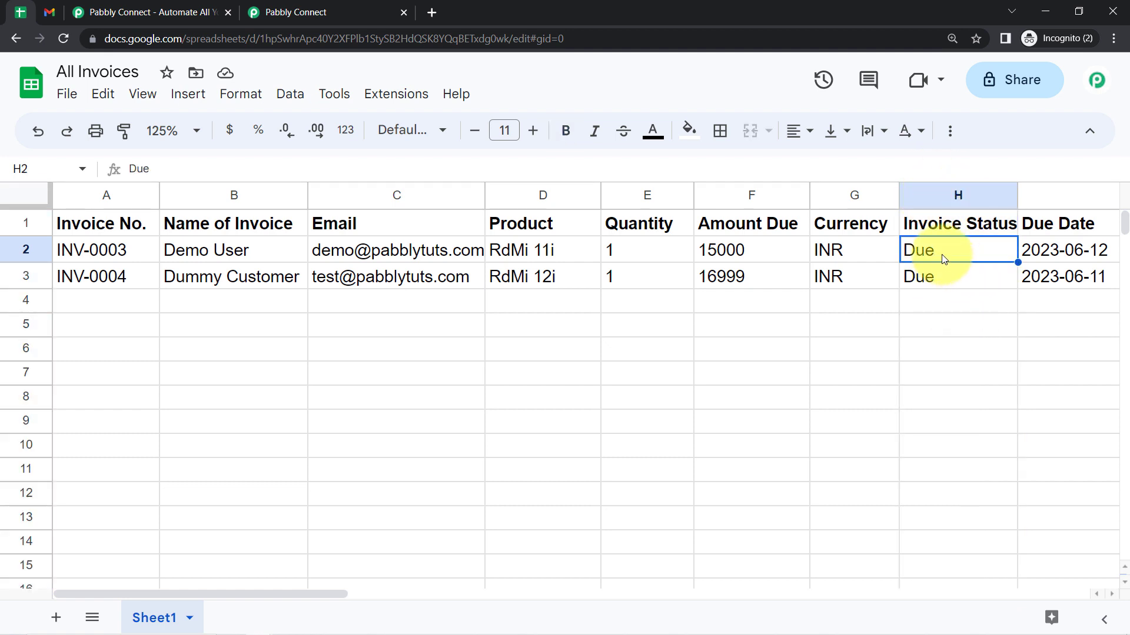
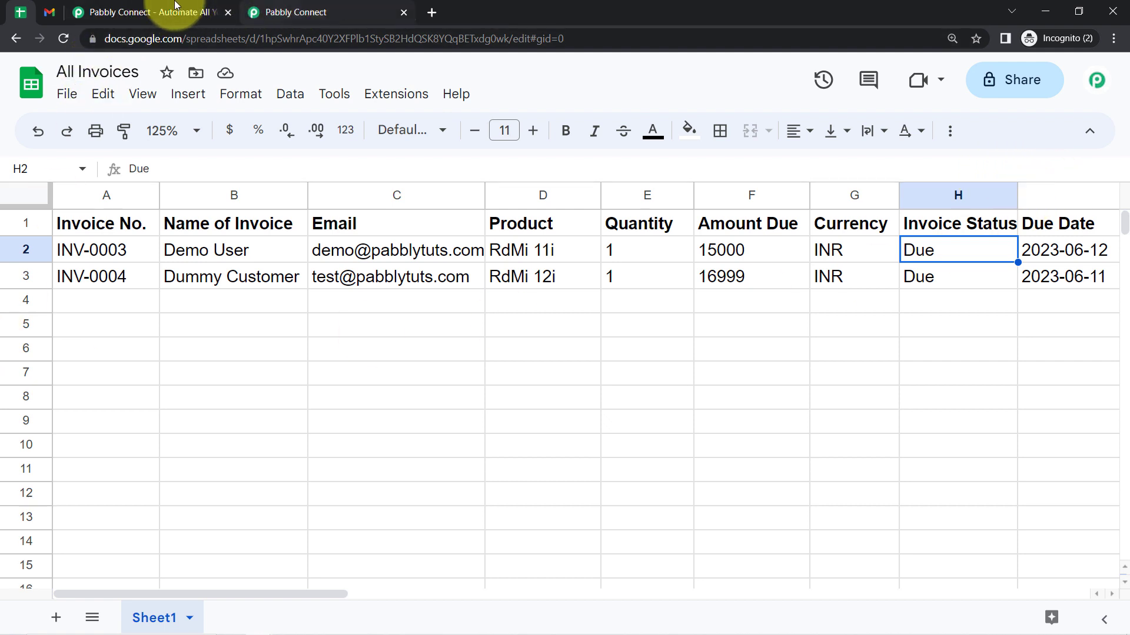
pyautogui.click(52, 12)
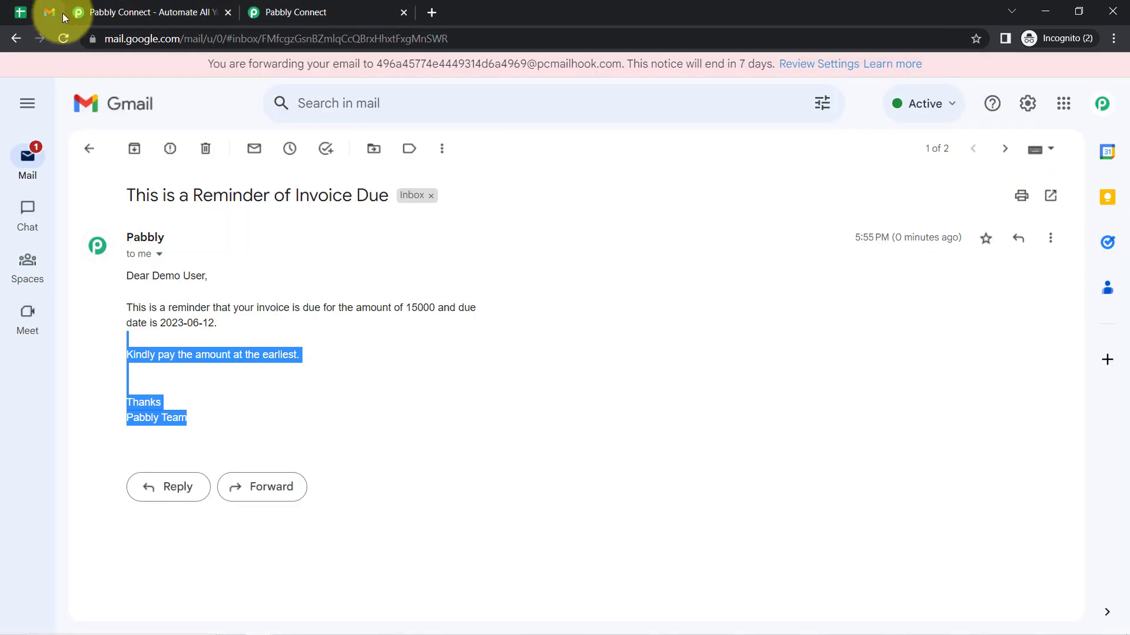
# - Enlarge the reminder email page to 125% browser zoom and clear the text selection in the message
pyautogui.click(1112, 38)
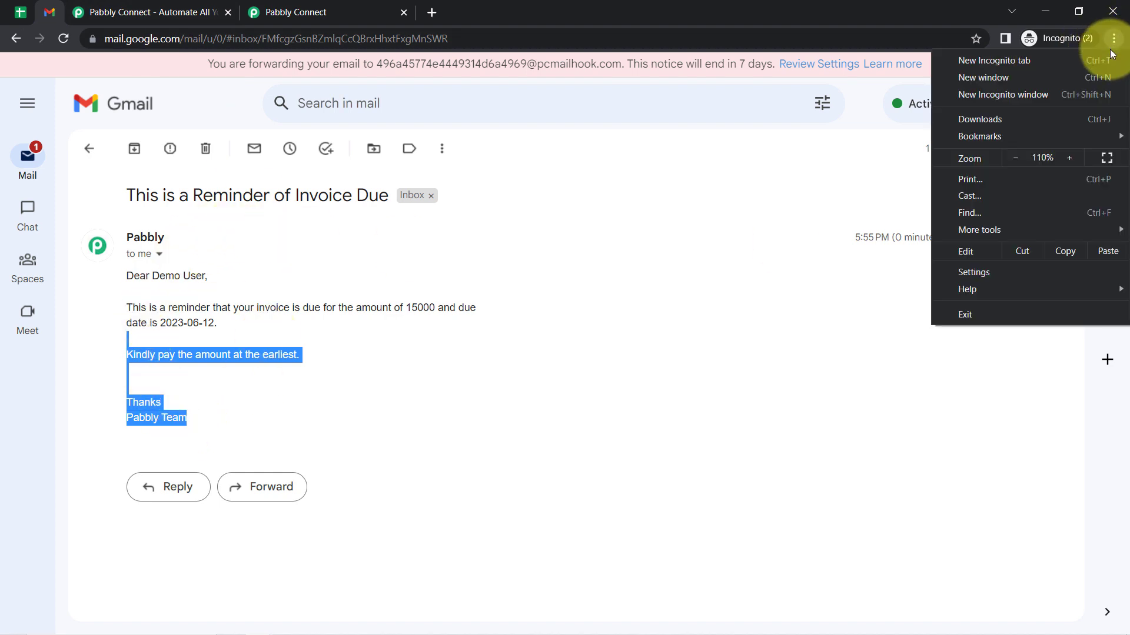
pyautogui.click(1067, 160)
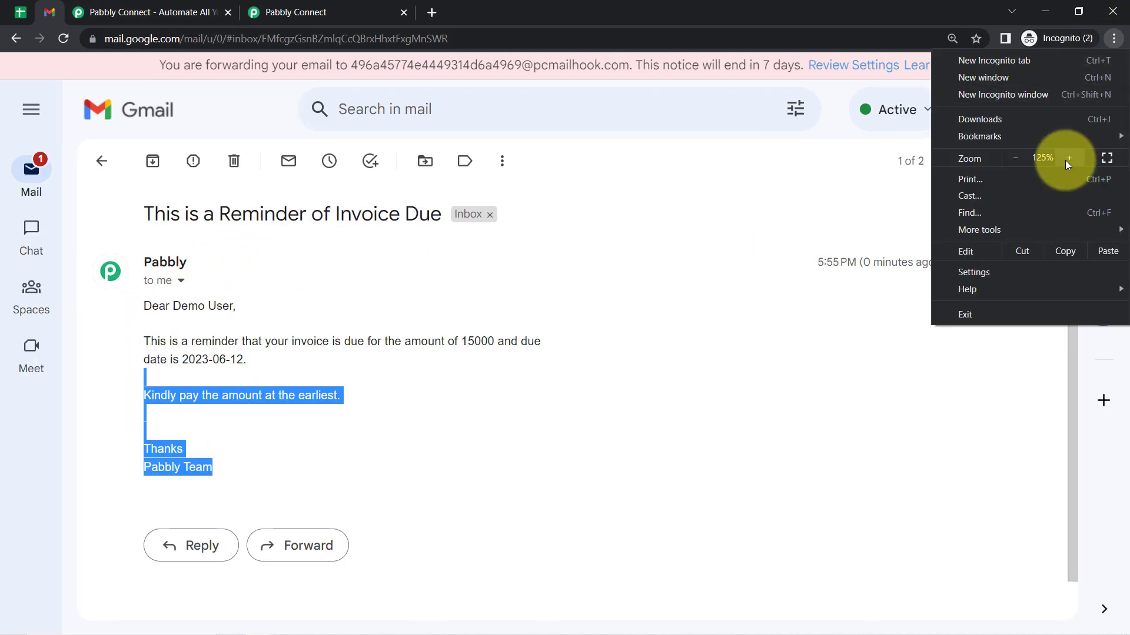
pyautogui.click(190, 320)
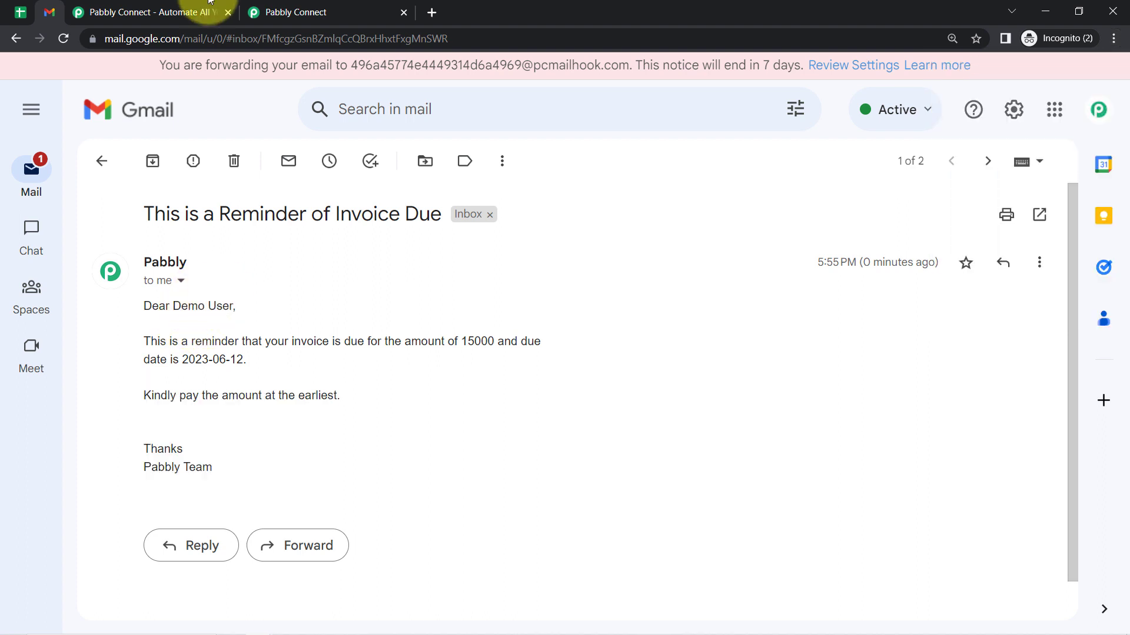
# - Switch to the Pabbly Connect workflow and collapse its Schedule, Google Sheets lookup, Iterator and Current Date steps
pyautogui.click(309, 10)
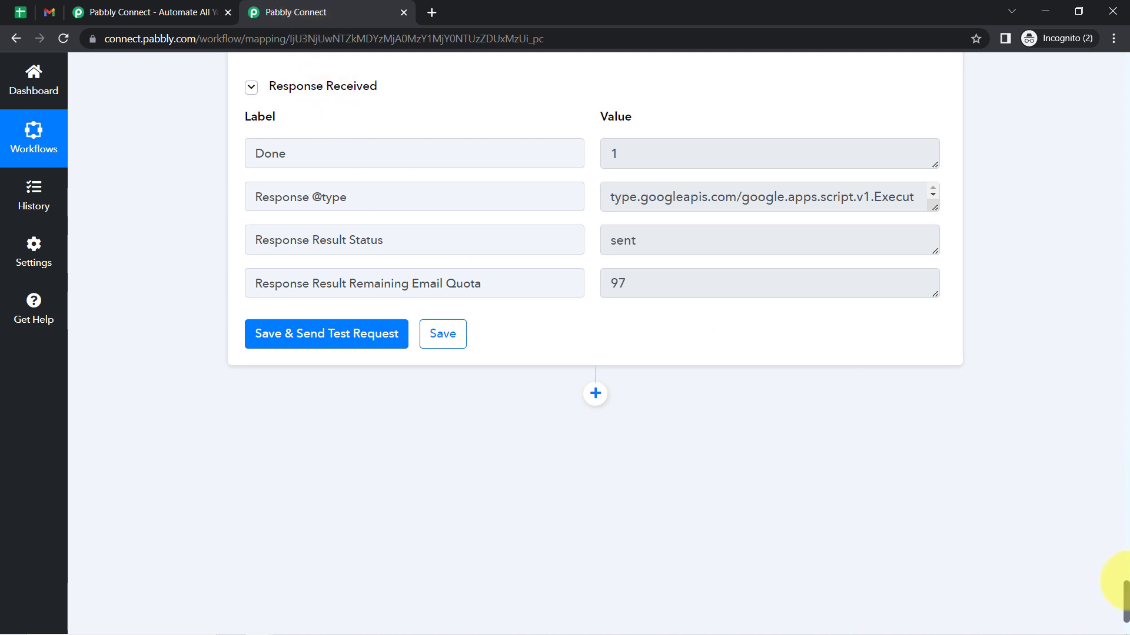
pyautogui.moveTo(1125, 589); pyautogui.dragTo(1100, 74)
pyautogui.click(331, 298)
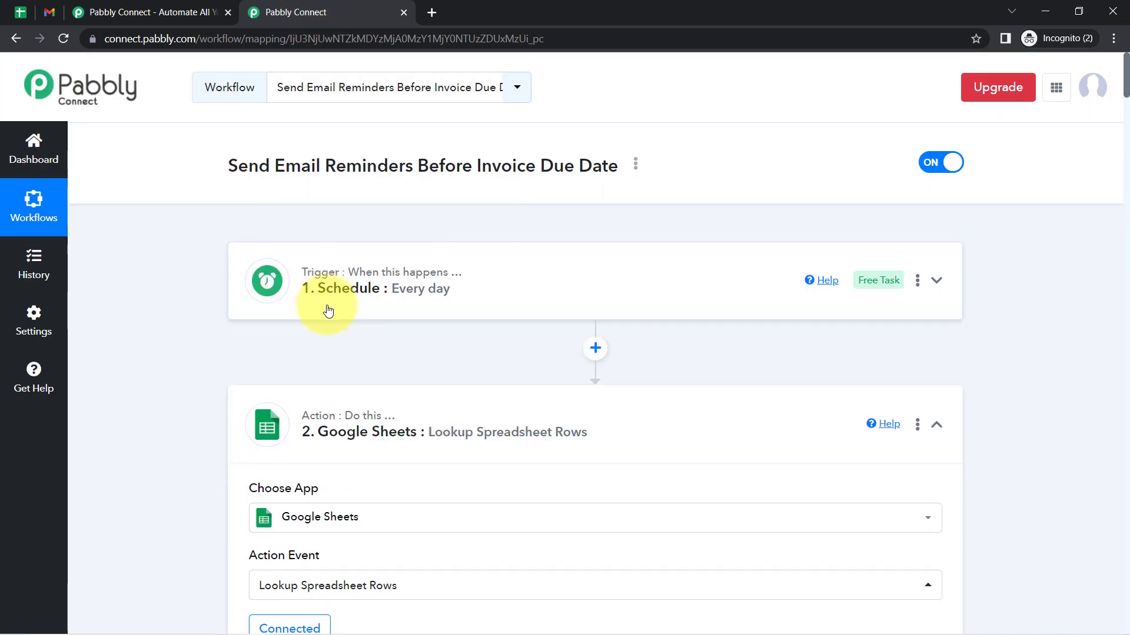
pyautogui.click(313, 430)
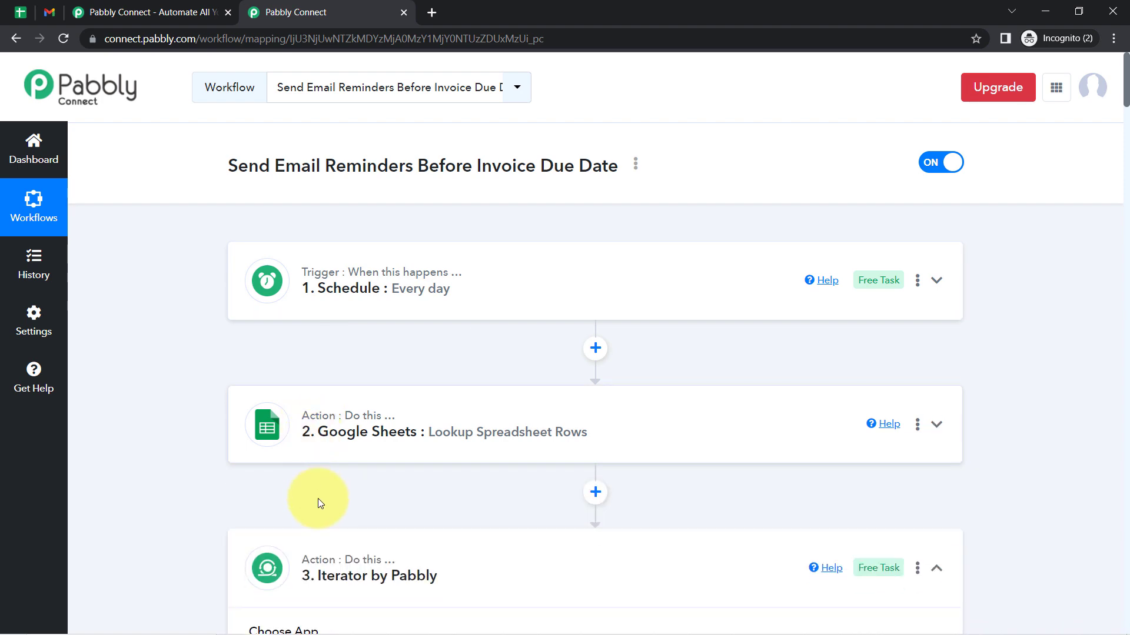
pyautogui.click(306, 575)
pyautogui.scroll(-2, 342, 500)
pyautogui.click(328, 570)
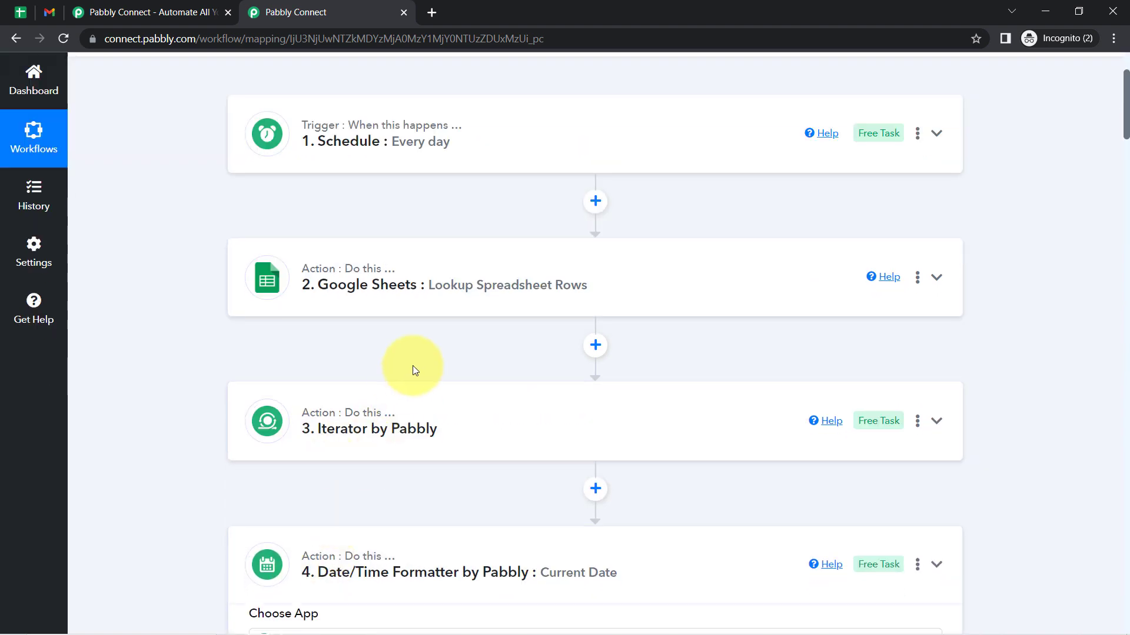
# - Collapse the Date Duration Calculator, Filter by Pabbly and Gmail Send Email steps of the workflow
pyautogui.scroll(-2, 329, 559)
pyautogui.scroll(-1, 378, 450)
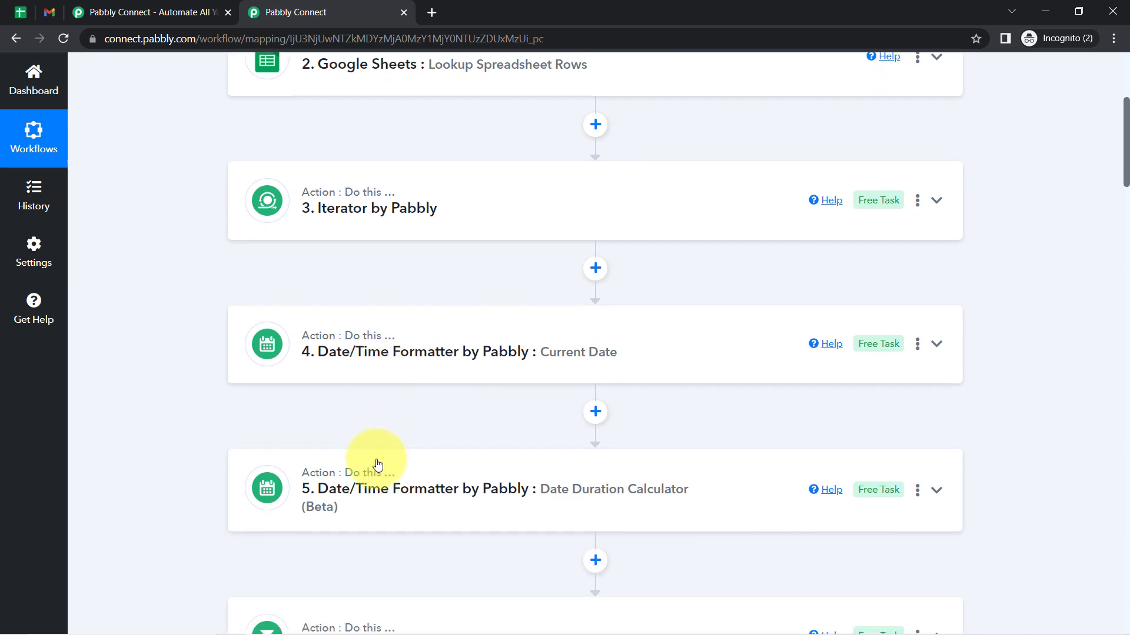
pyautogui.scroll(-7, 353, 540)
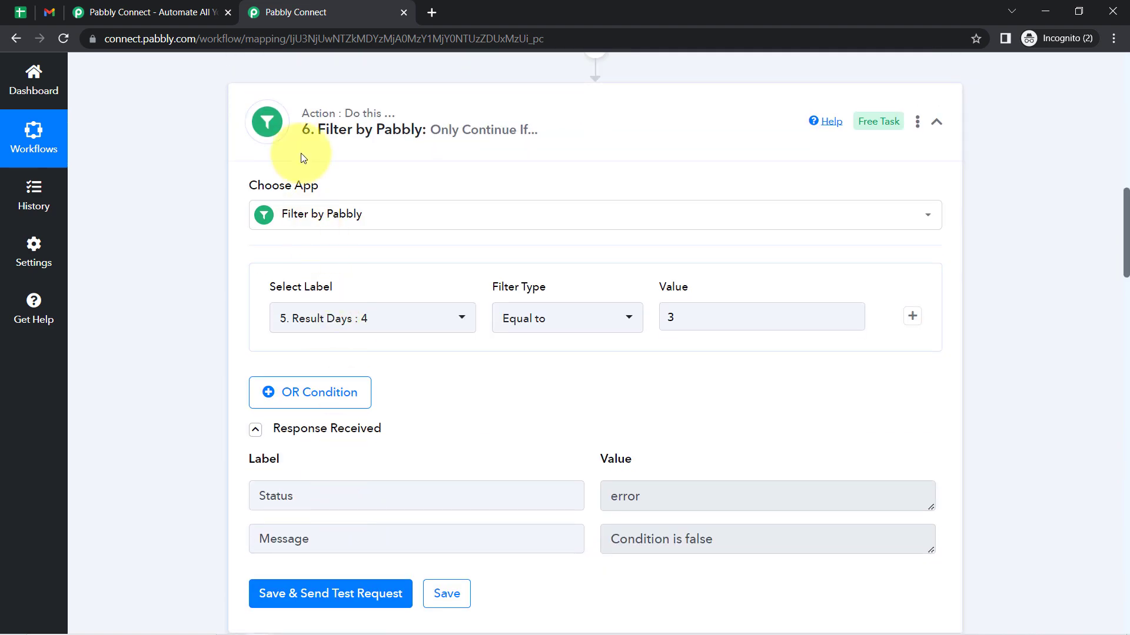
pyautogui.click(323, 129)
pyautogui.click(313, 262)
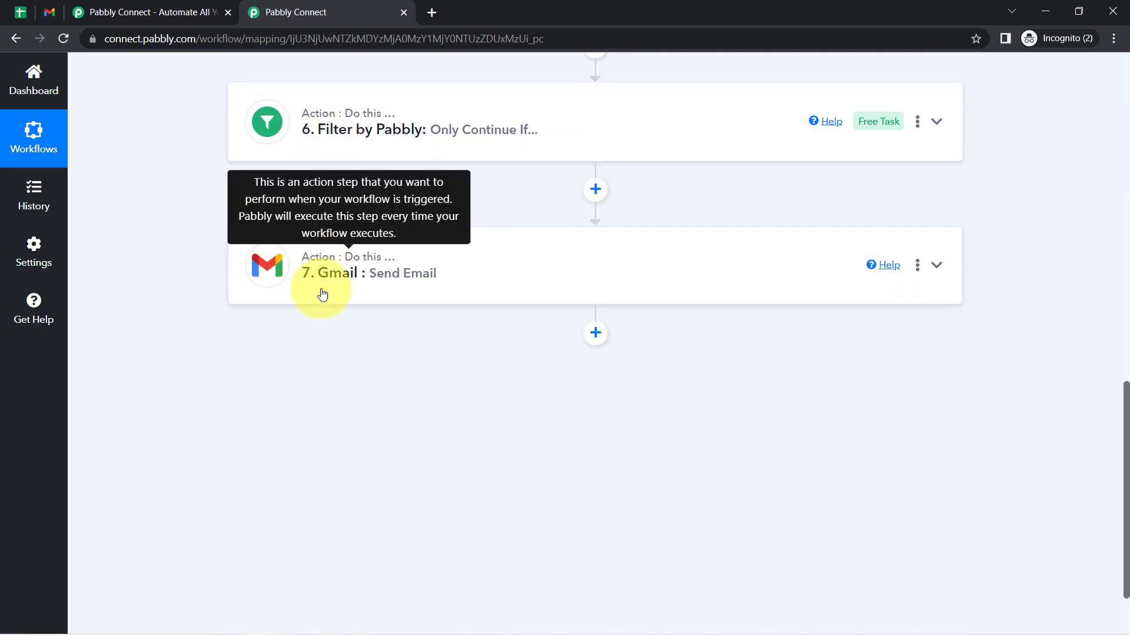
# - View the share link of the Send Email Reminders Before Invoice Due Date workflow and close the sharing dialog
pyautogui.scroll(12, 464, 207)
pyautogui.scroll(2, 464, 335)
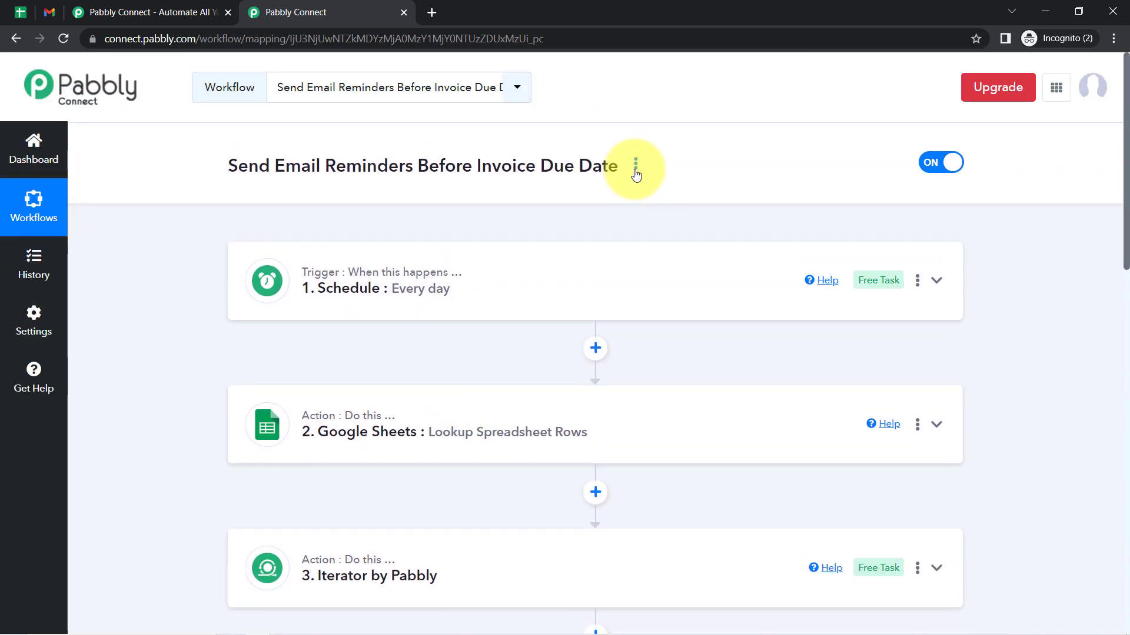
pyautogui.click(635, 166)
pyautogui.click(593, 242)
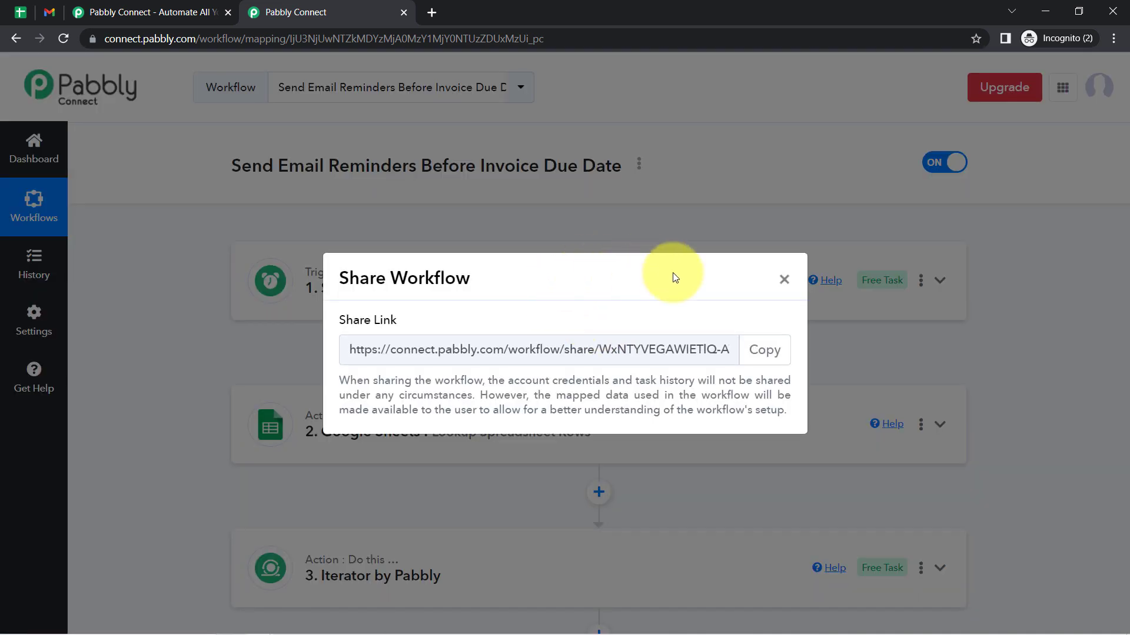
pyautogui.click(786, 281)
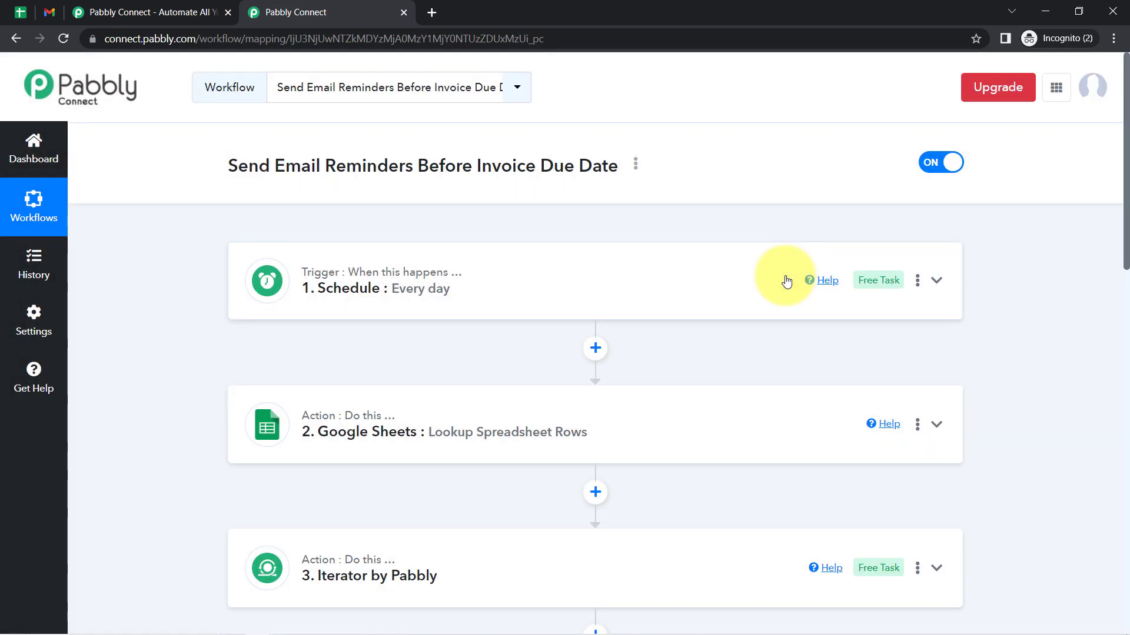
# - Review the workflow's name and the order of its collapsed steps
pyautogui.scroll(-5, 517, 282)
pyautogui.scroll(5, 517, 283)
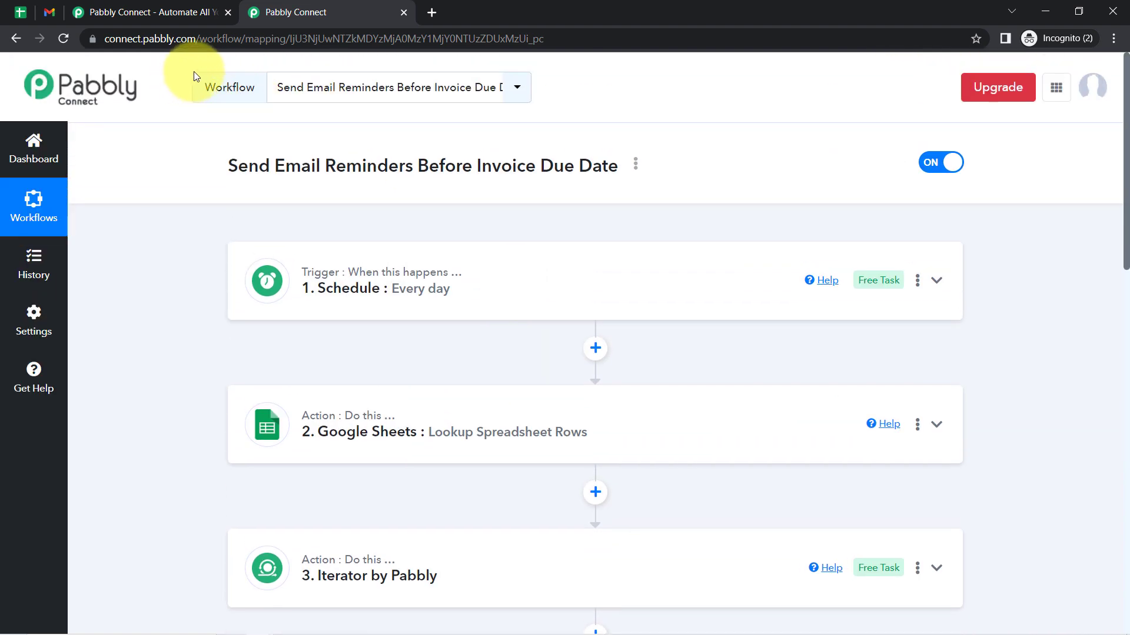
pyautogui.moveTo(248, 166); pyautogui.dragTo(564, 167)
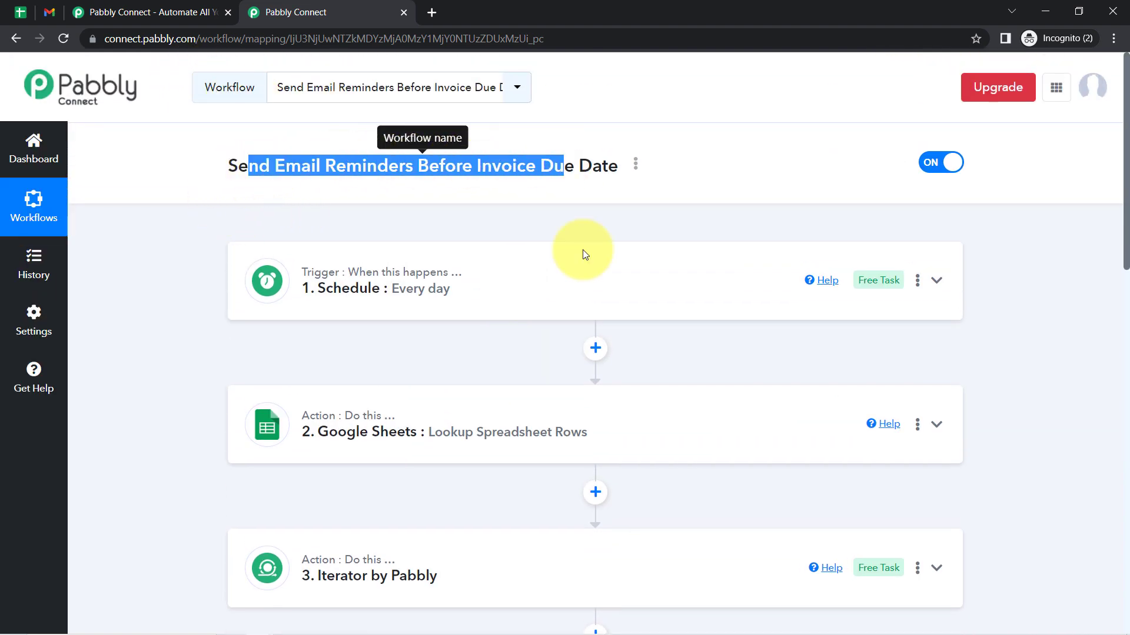
pyautogui.click(189, 322)
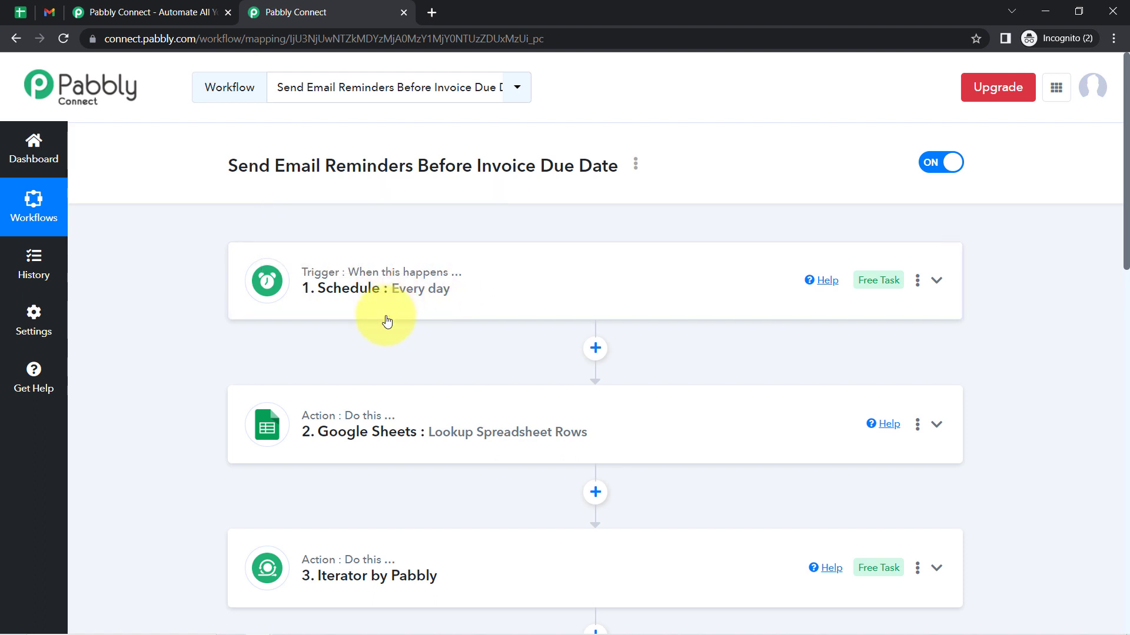
# - Expand the Google Sheets Lookup Spreadsheet Rows step and check its spreadsheet, lookup column, lookup value and received response
pyautogui.scroll(-2, 377, 321)
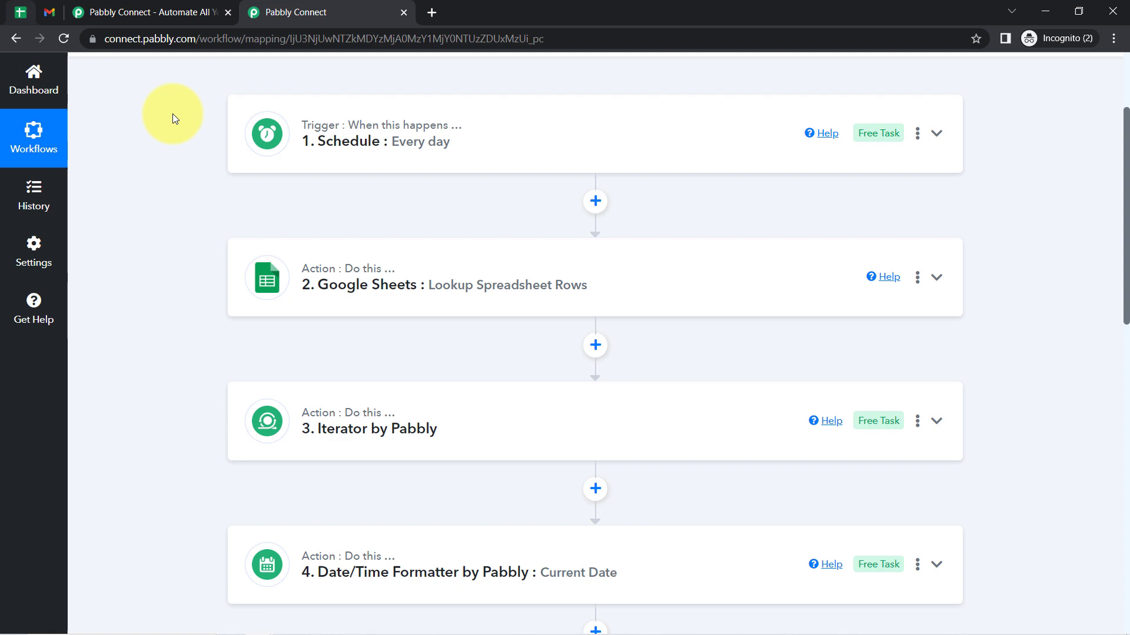
pyautogui.click(365, 303)
pyautogui.scroll(-4, 331, 383)
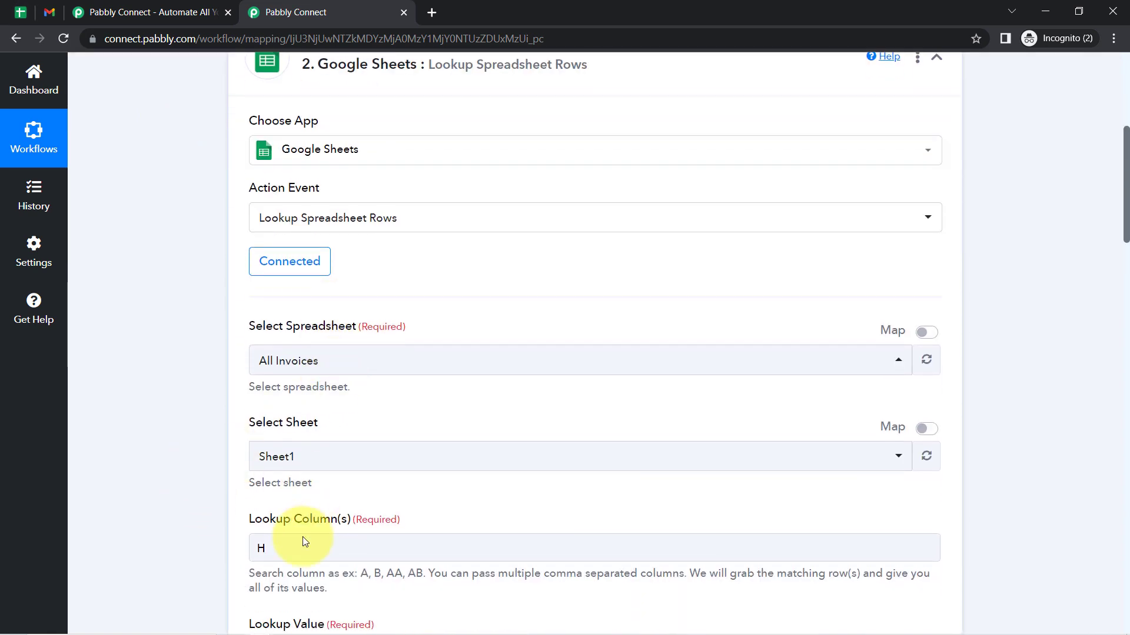
pyautogui.scroll(-5, 157, 486)
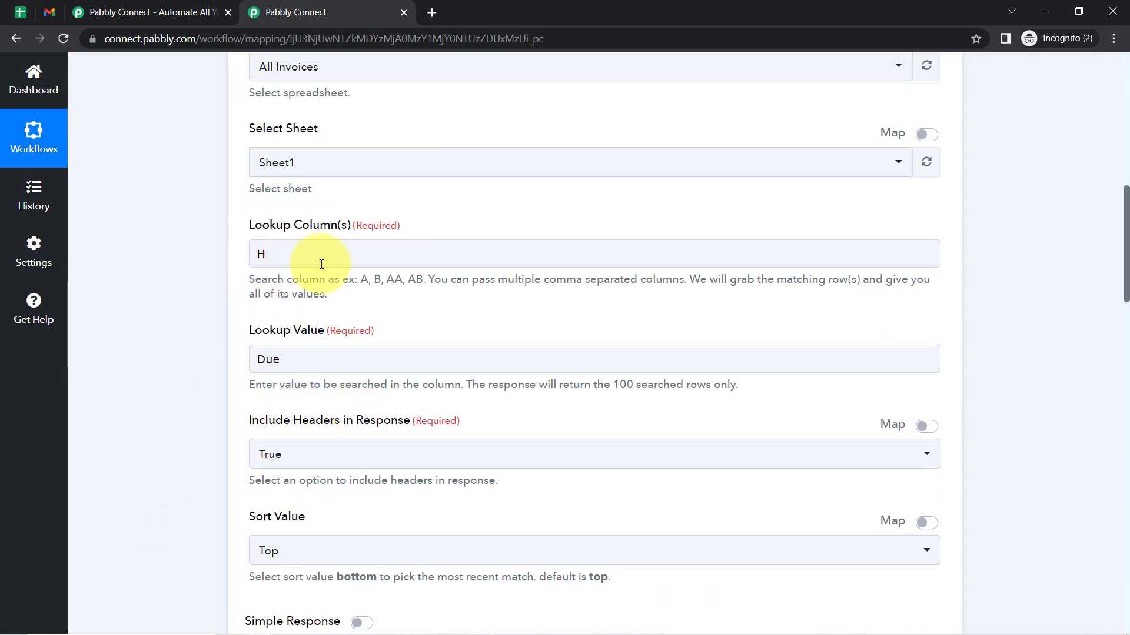
pyautogui.click(318, 360)
pyautogui.scroll(-6, 288, 366)
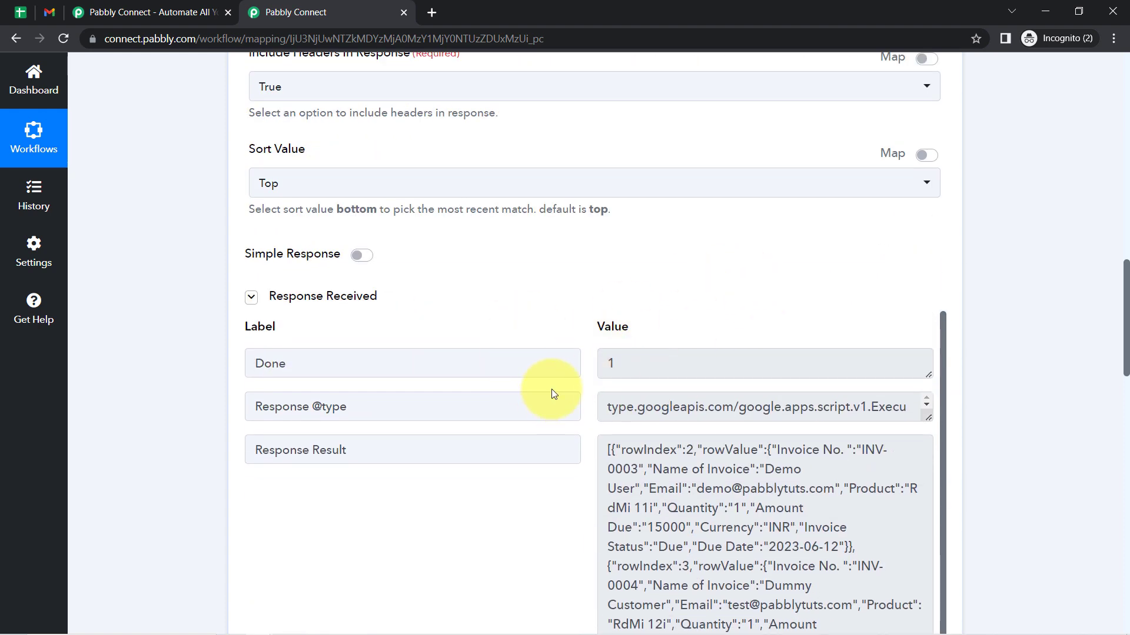
pyautogui.scroll(-7, 224, 353)
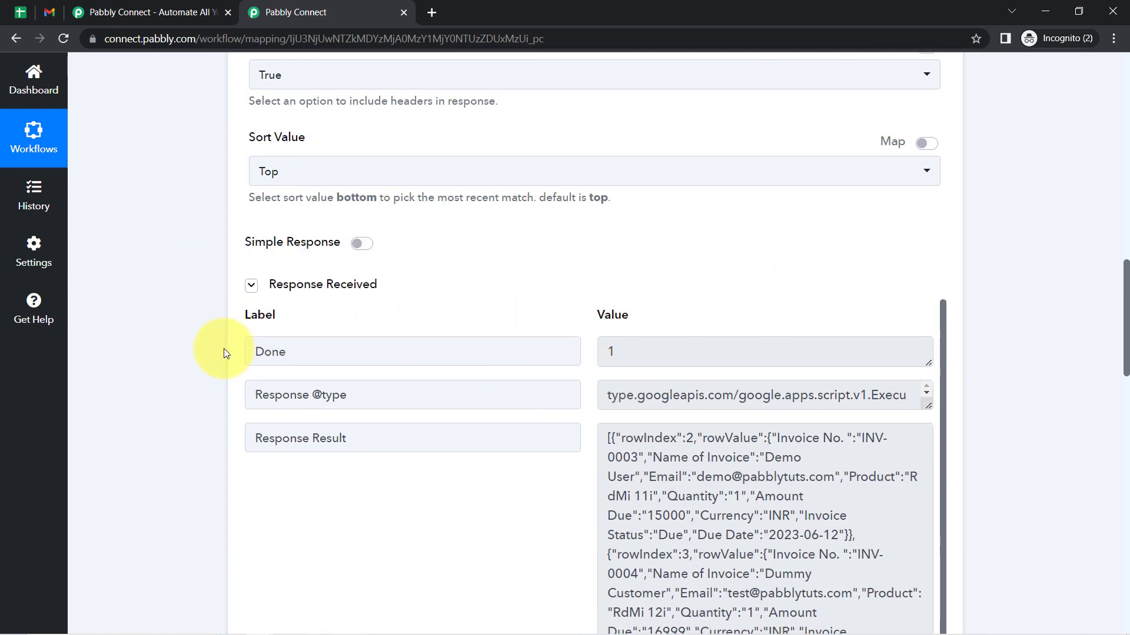
pyautogui.scroll(-3, 224, 353)
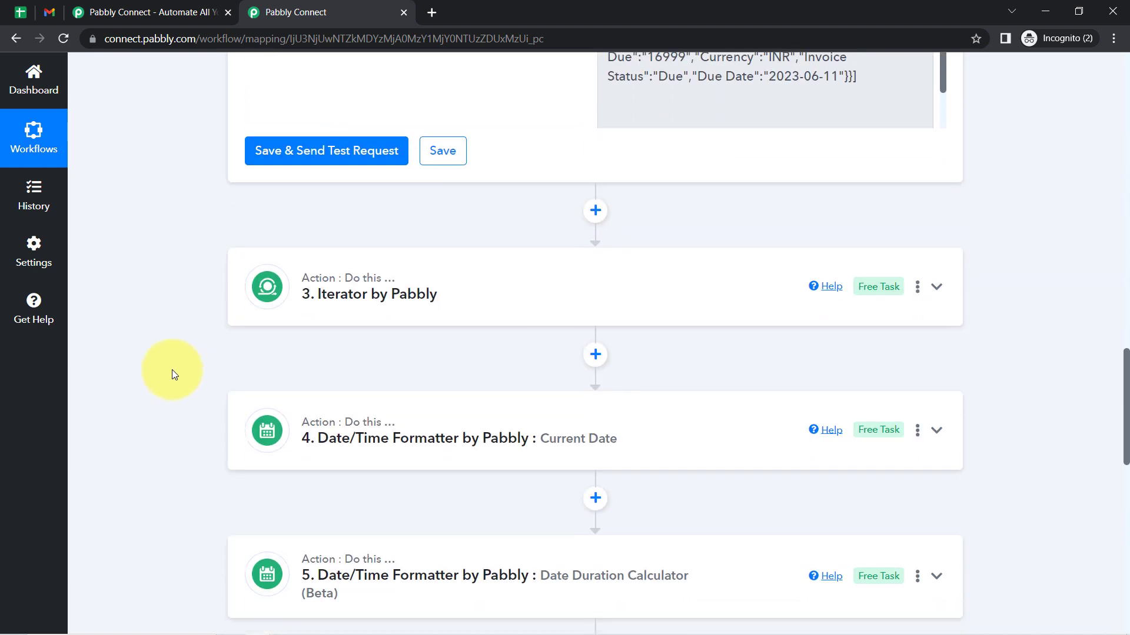
# - Expand the Iterator by Pabbly step and check its array and the row values received, including the due date
pyautogui.click(286, 290)
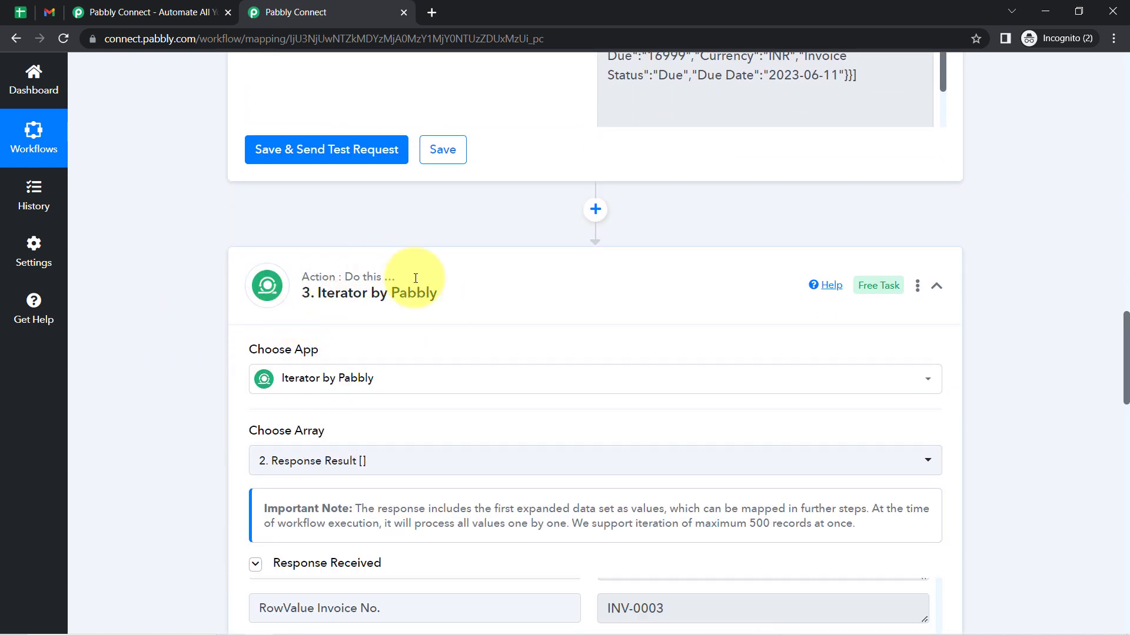
pyautogui.scroll(-9, 323, 353)
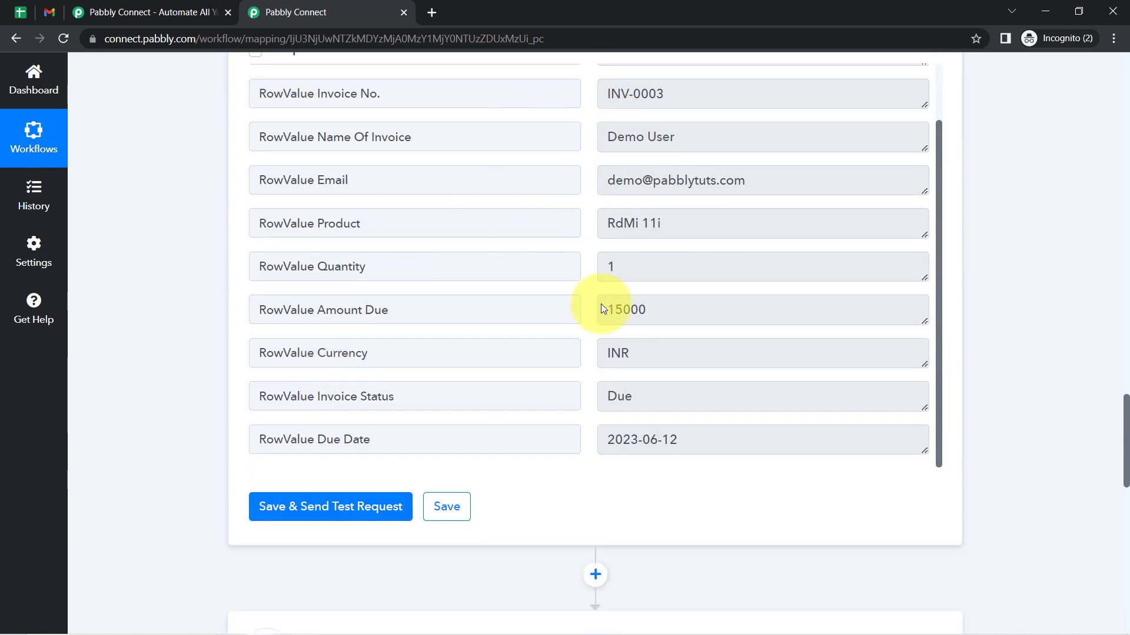
pyautogui.scroll(-5, 603, 326)
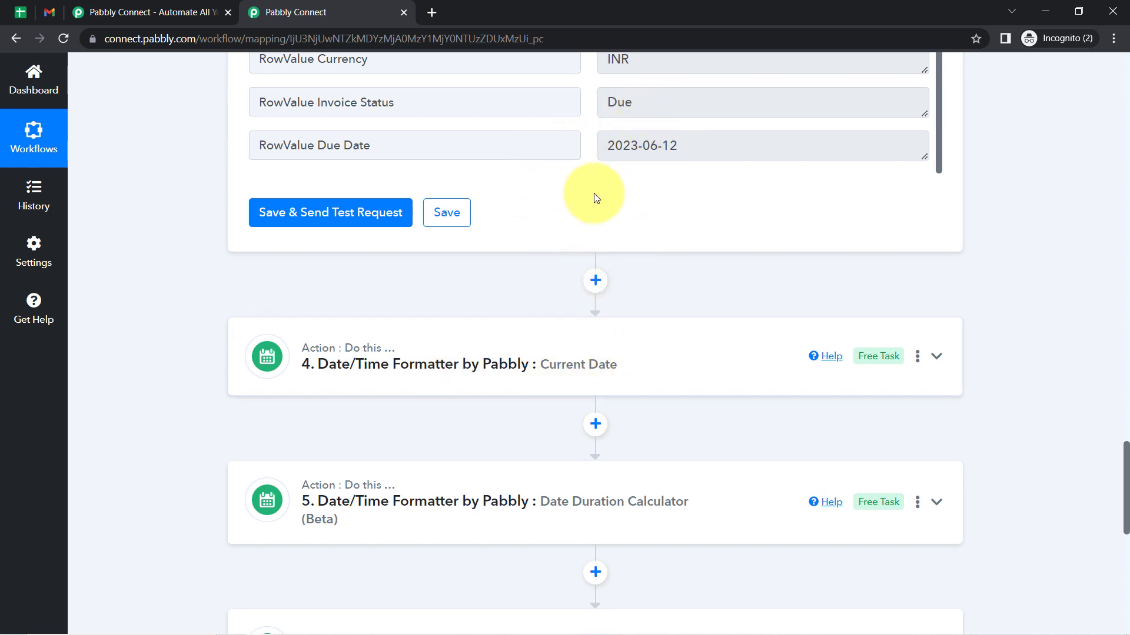
pyautogui.moveTo(651, 145); pyautogui.dragTo(603, 158)
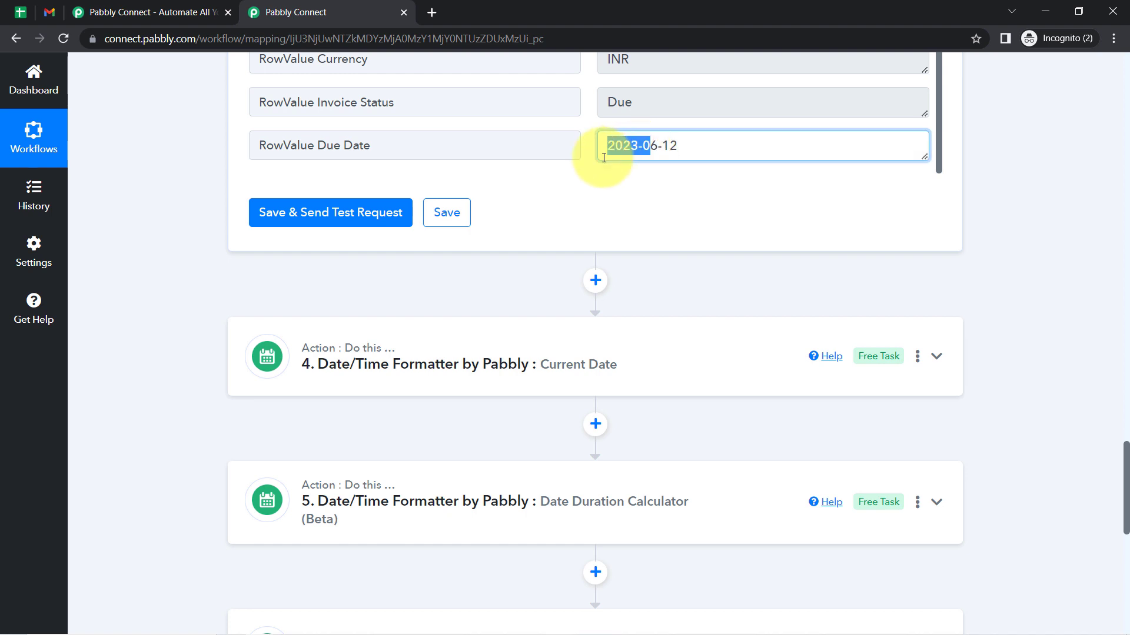
pyautogui.click(181, 313)
# - Expand the Date Duration Calculator step and check its date format, the two mapped dates and the response
pyautogui.scroll(-3, 181, 313)
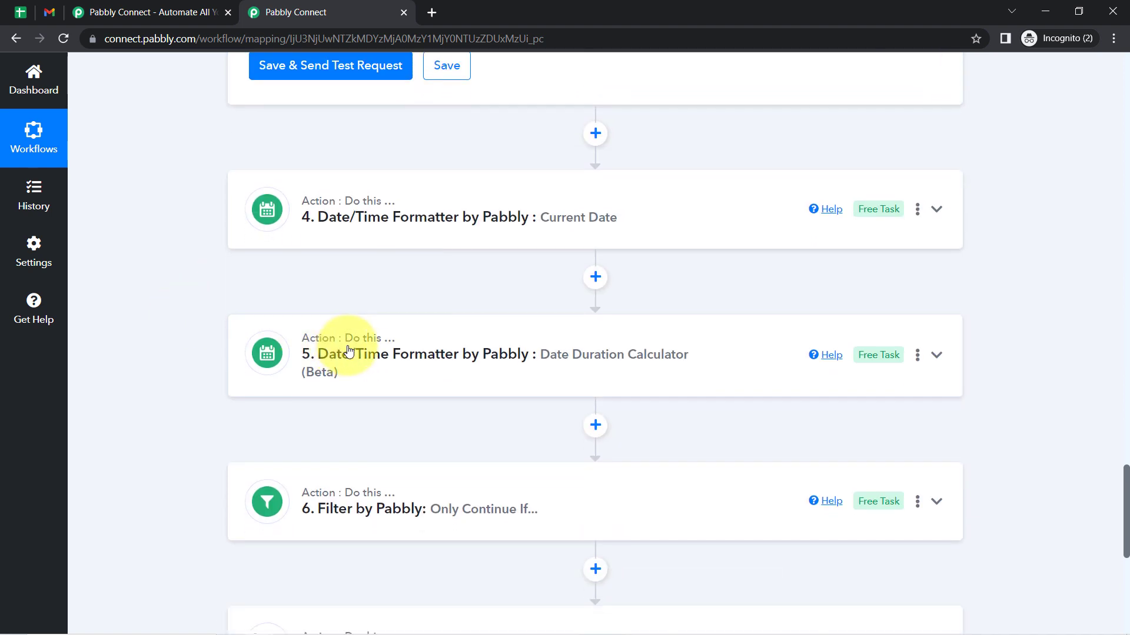
pyautogui.click(351, 354)
pyautogui.scroll(-6, 212, 403)
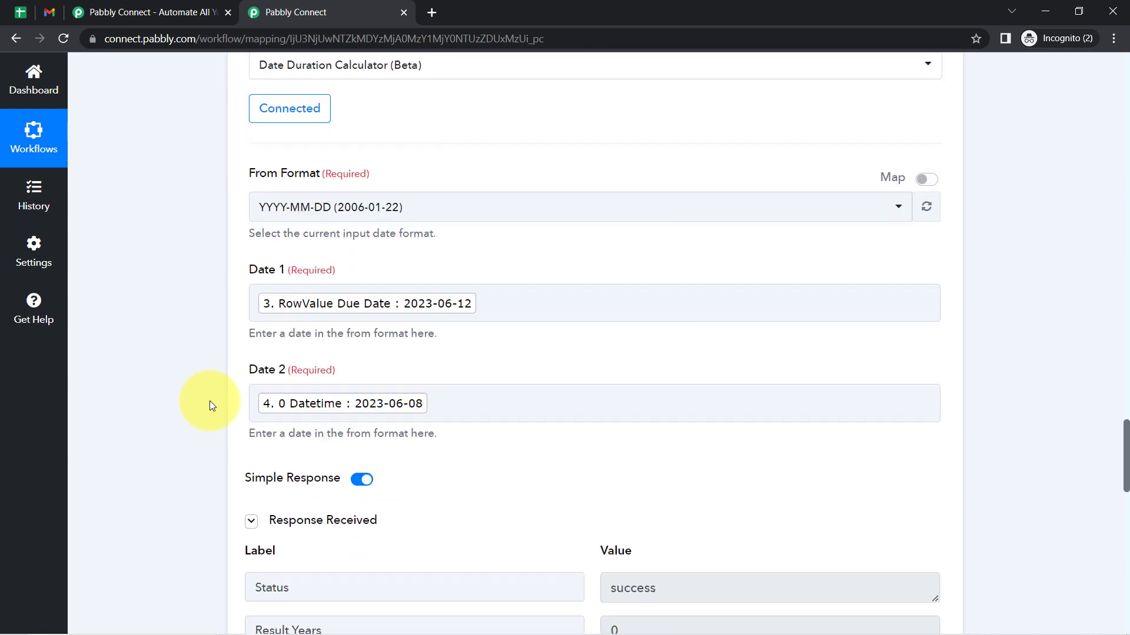
pyautogui.scroll(-10, 210, 400)
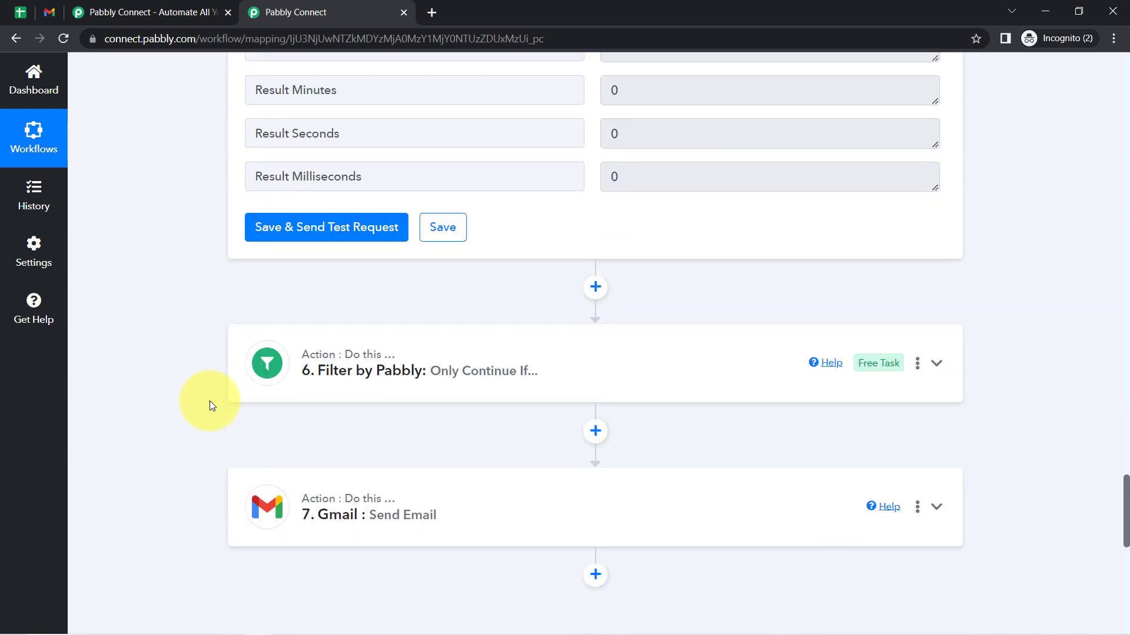
pyautogui.scroll(-1, 209, 401)
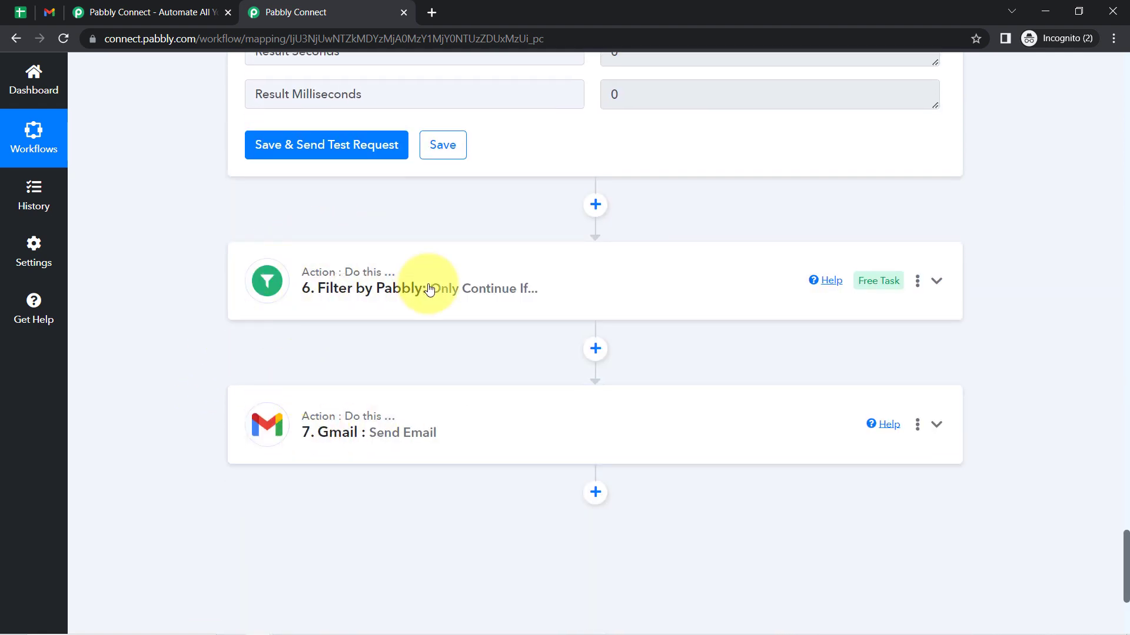
# - Expand the Filter by Pabbly step and check its Result Days condition and response against the Gmail step that follows
pyautogui.click(328, 294)
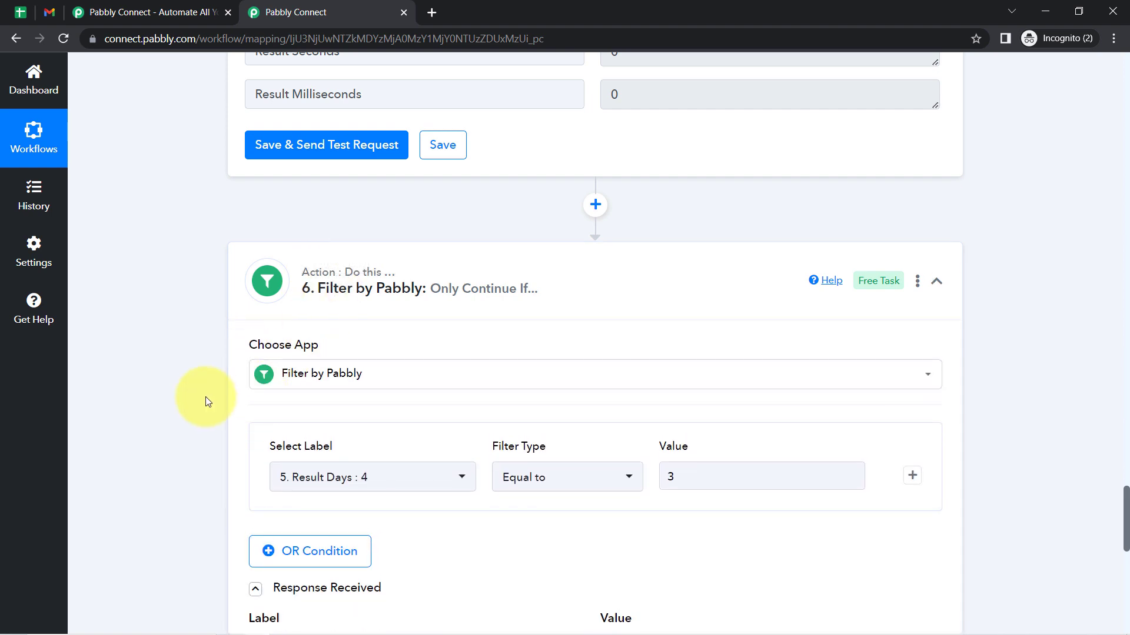
pyautogui.scroll(-1, 206, 397)
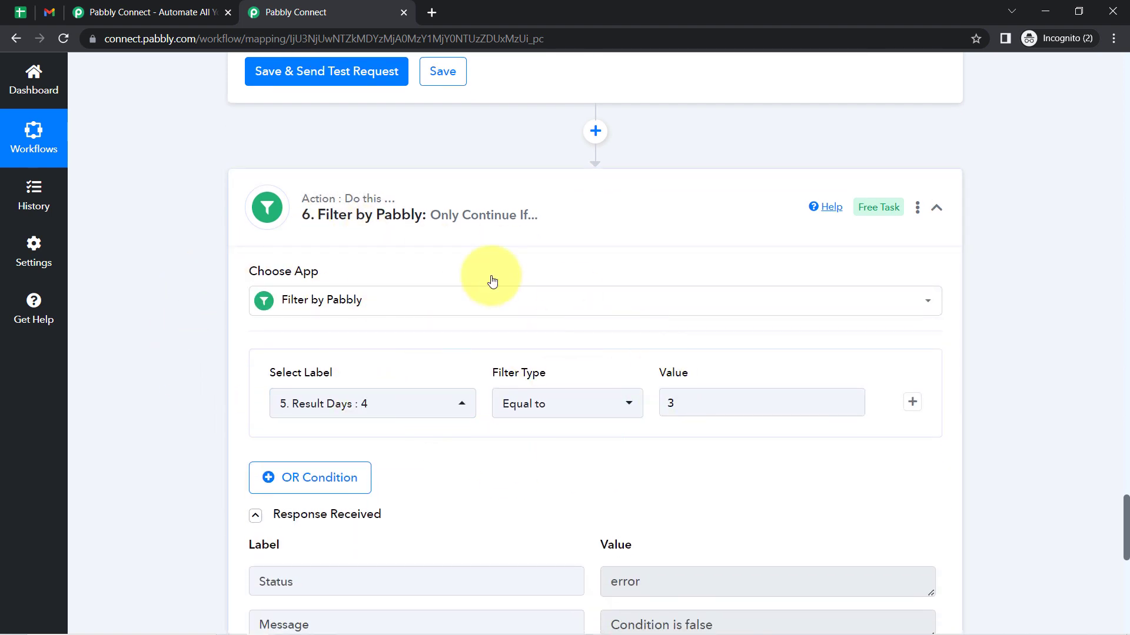
pyautogui.scroll(-5, 450, 393)
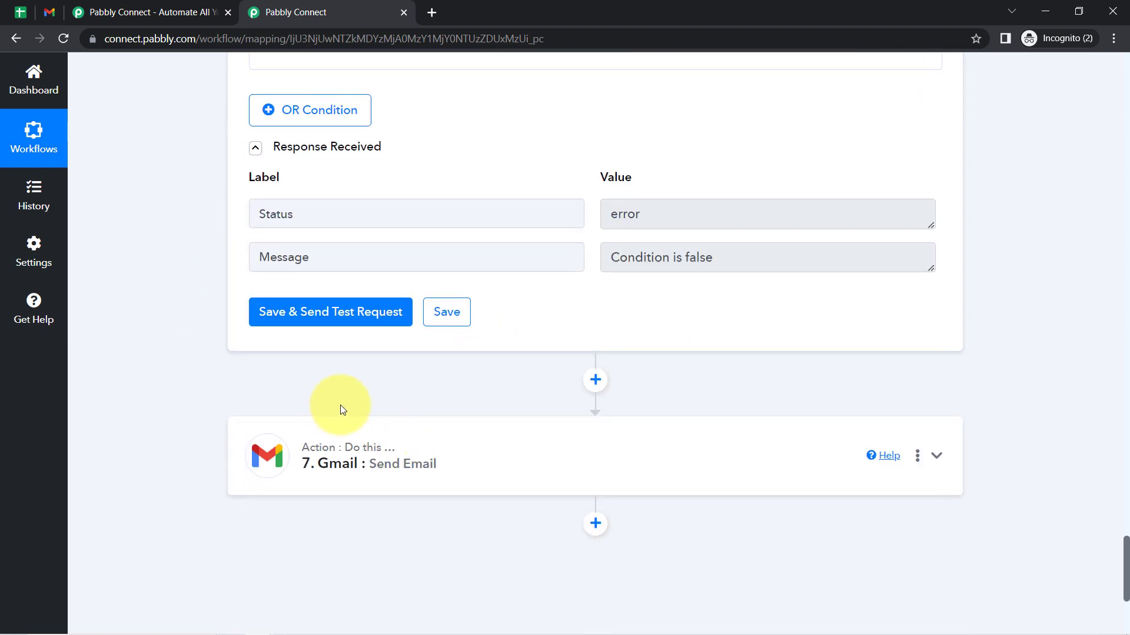
pyautogui.scroll(3, 606, 297)
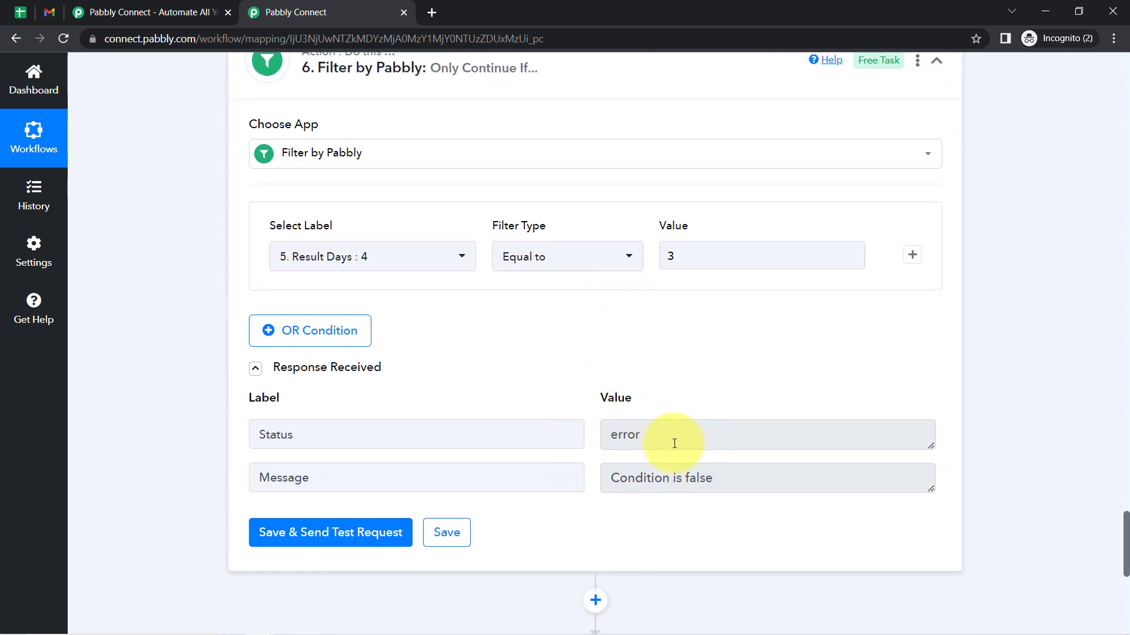
pyautogui.scroll(-5, 265, 423)
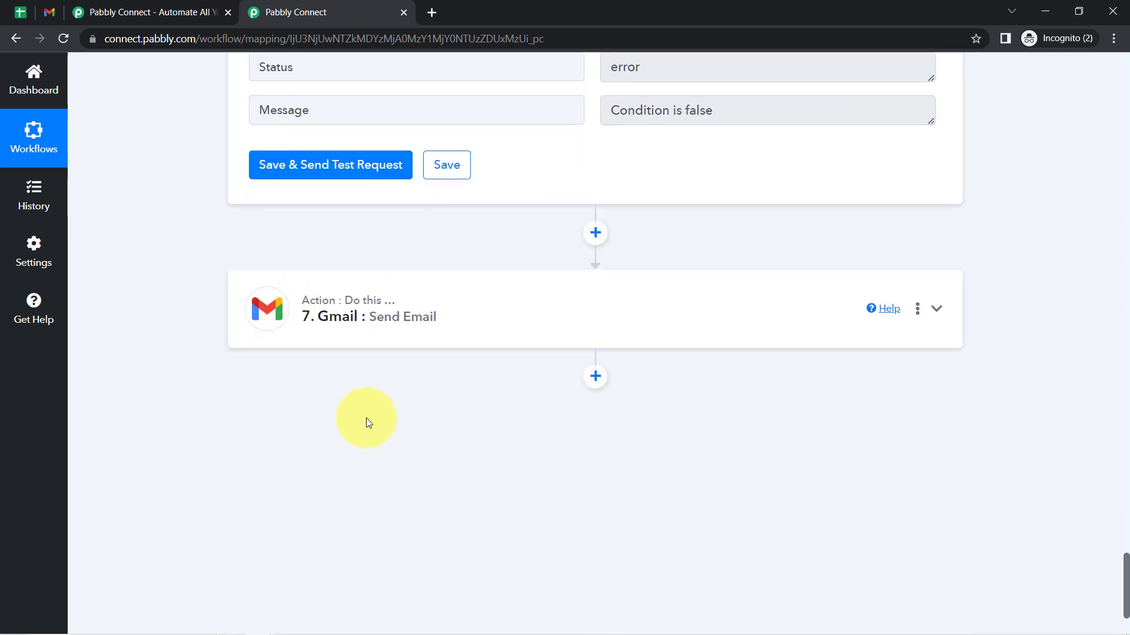
pyautogui.scroll(1, 348, 353)
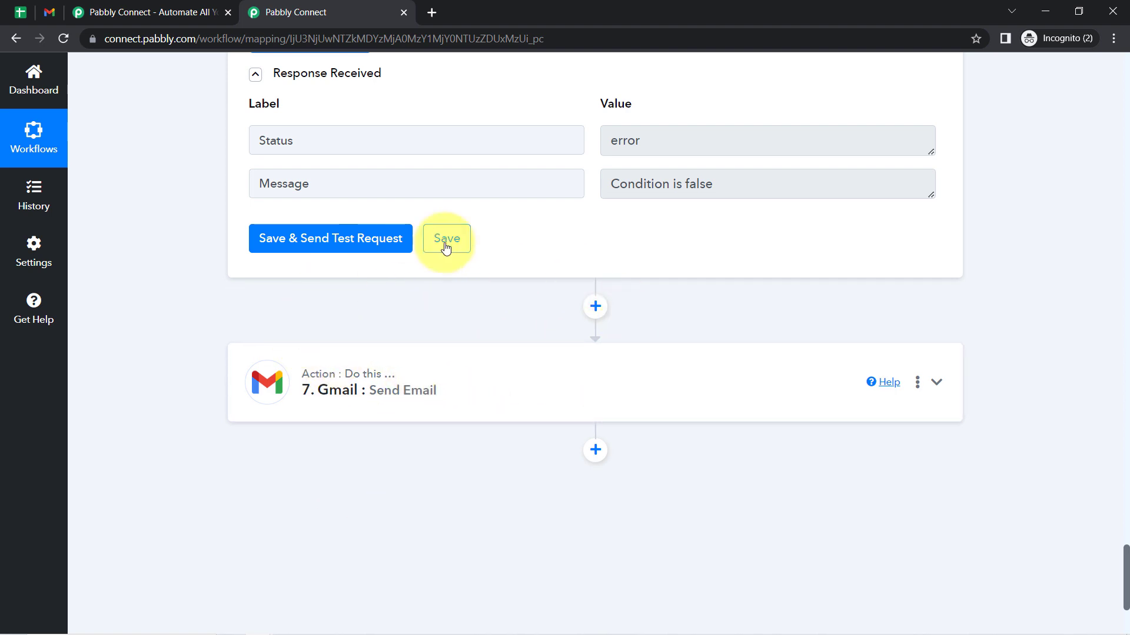
pyautogui.scroll(3, 686, 270)
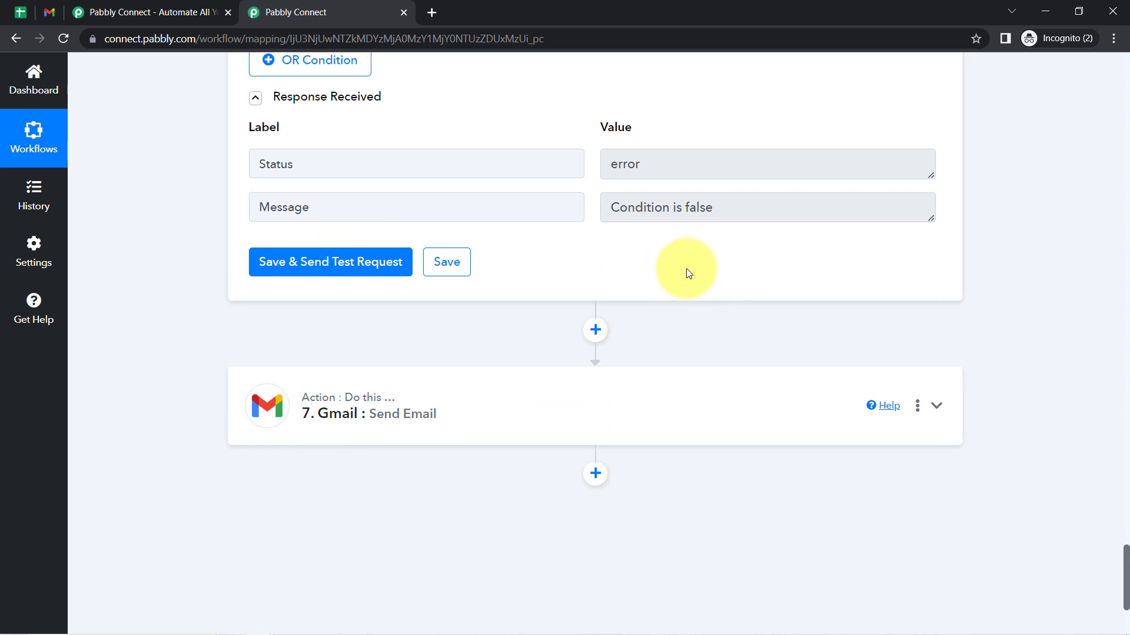